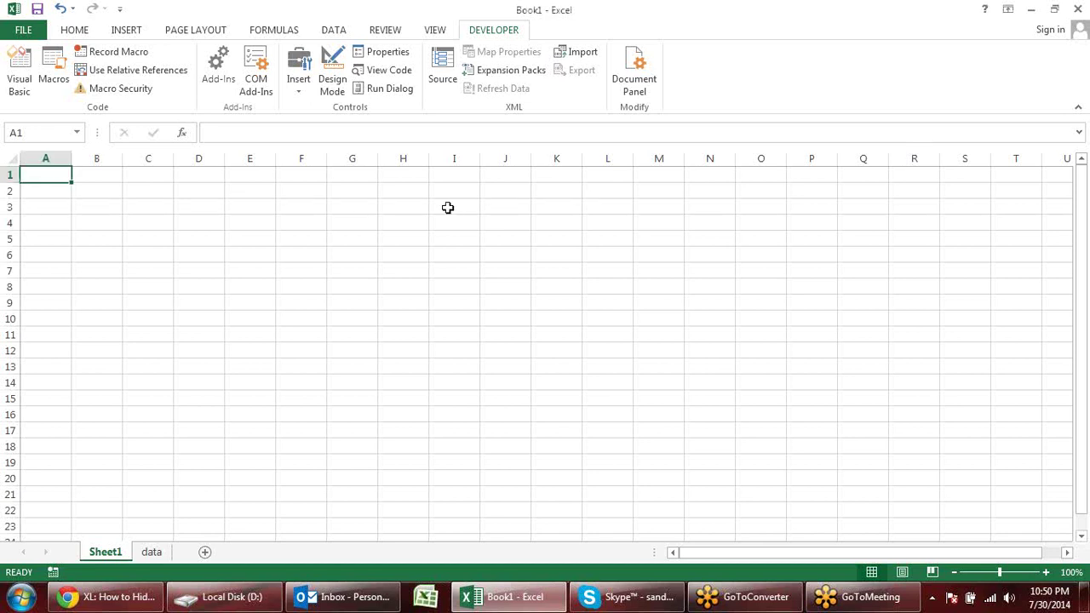
# Close the current workbook and Excel without saving changes
pyautogui.click(17, 34)
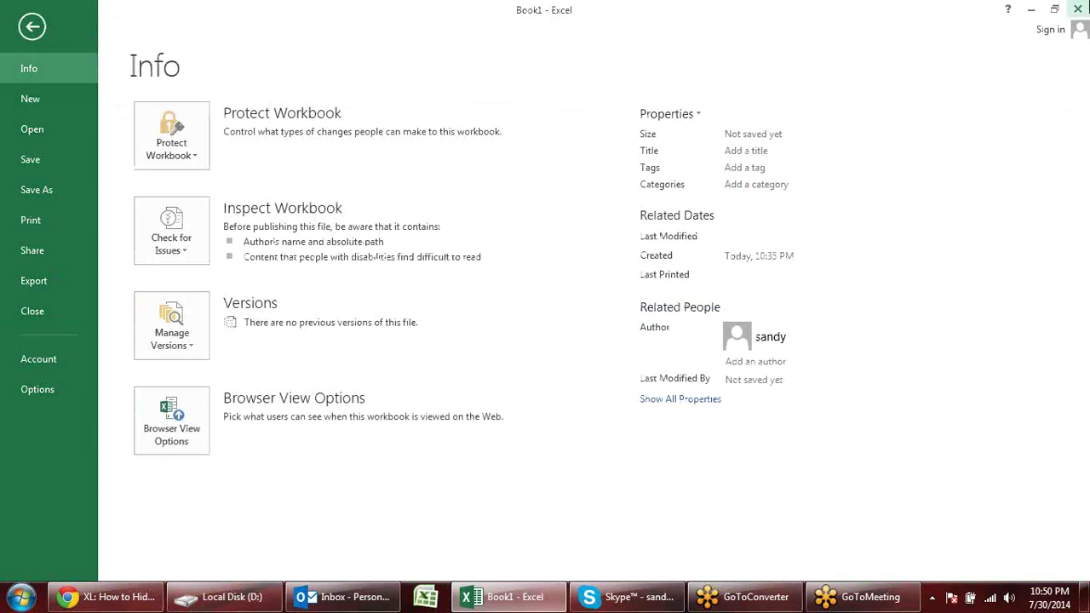
pyautogui.click(1080, 8)
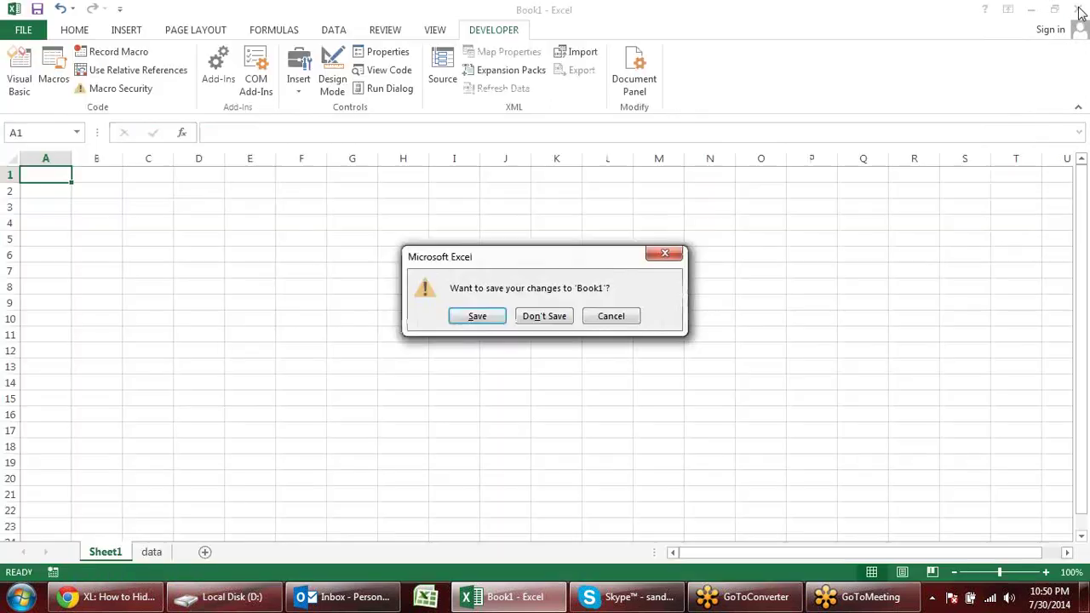
pyautogui.click(550, 323)
# Relaunch Excel and start a fresh blank workbook, Book1
pyautogui.click(458, 597)
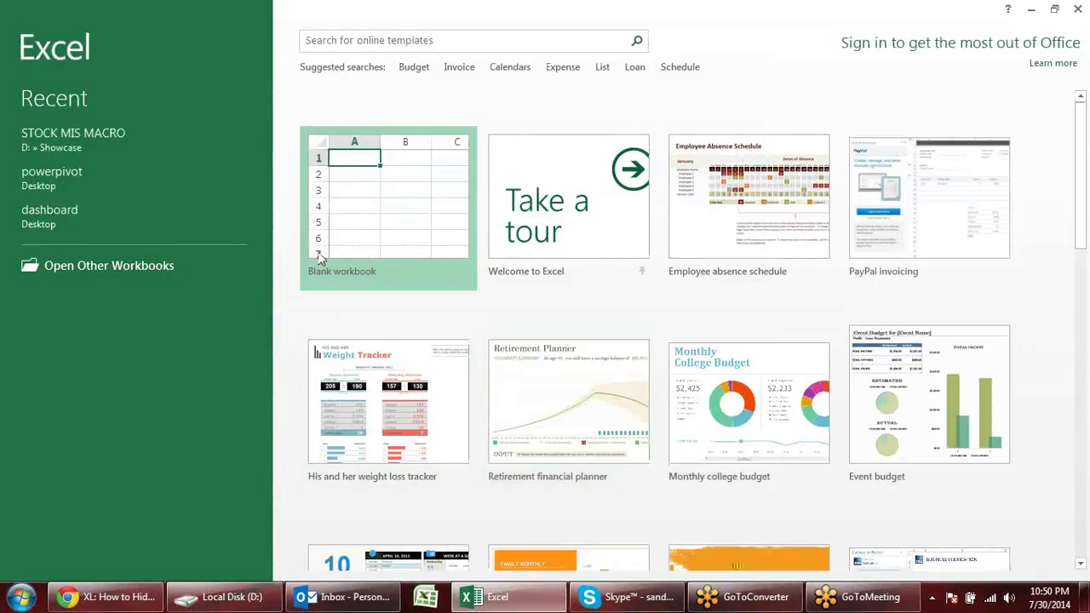
pyautogui.click(379, 195)
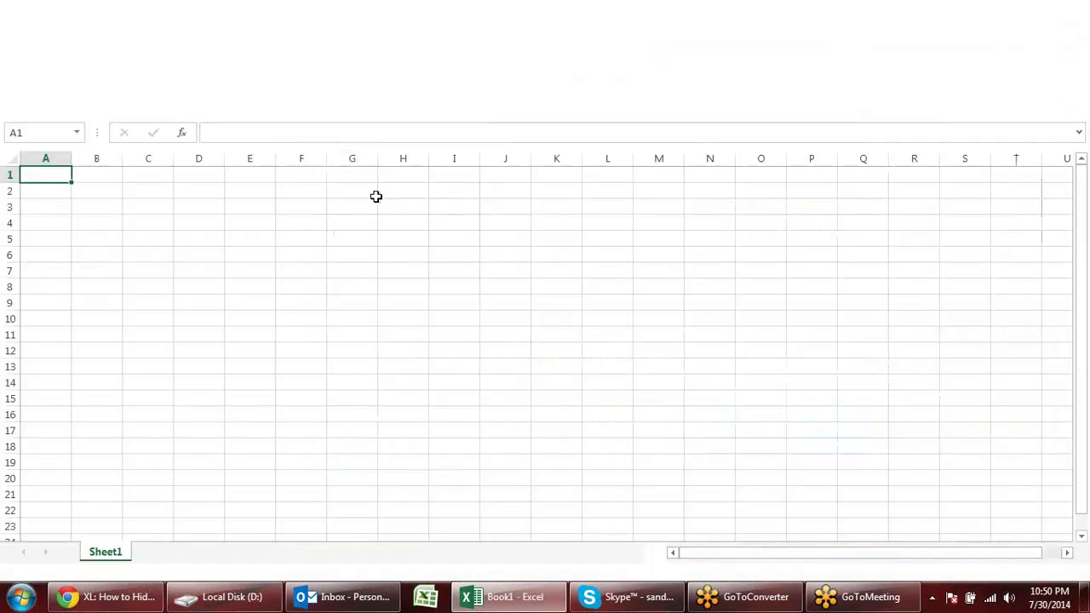
pyautogui.click(375, 192)
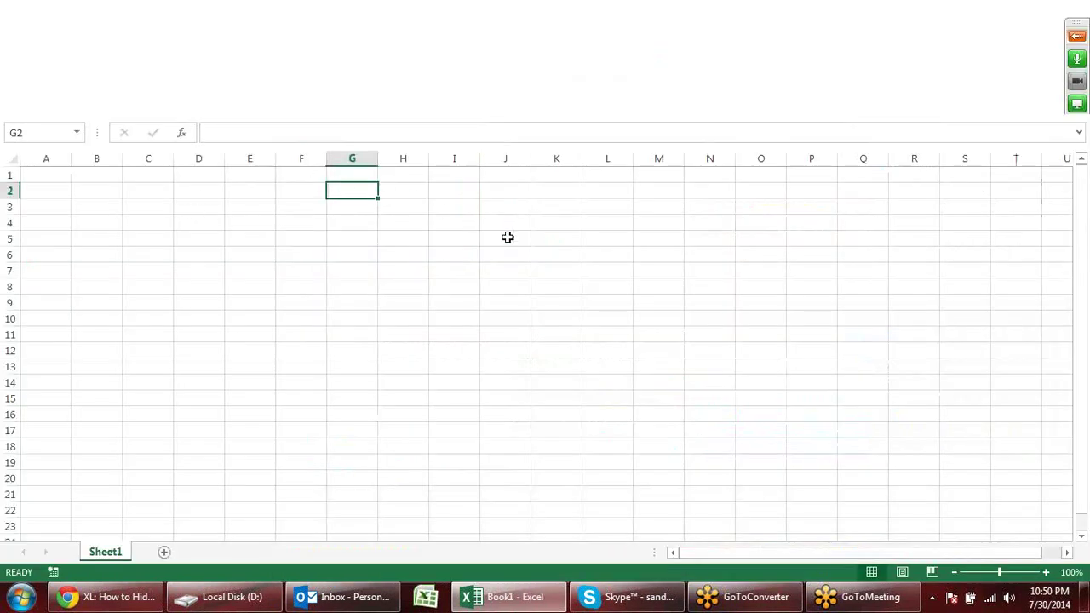
pyautogui.click(626, 381)
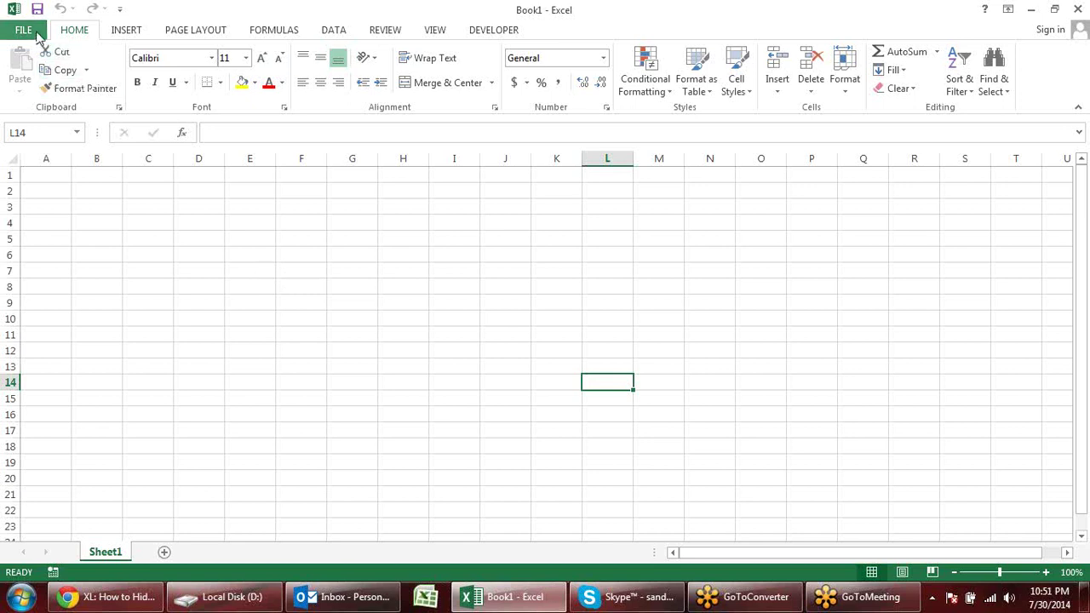
# Inspect the Advanced option 'At startup, open all files in' without changes, then switch to the Local Disk (D:) window
pyautogui.click(26, 30)
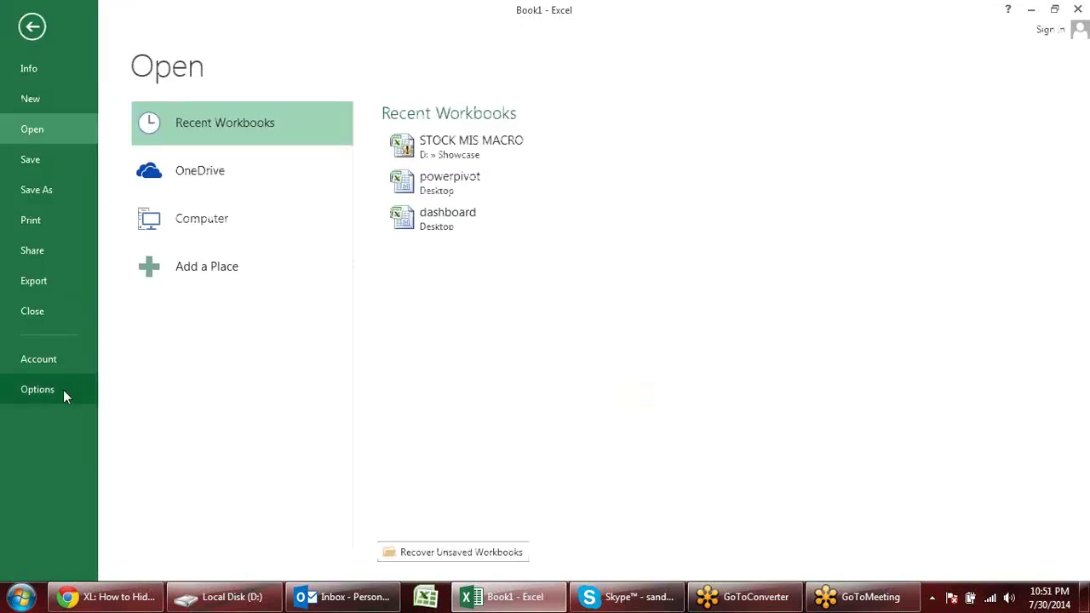
pyautogui.click(63, 389)
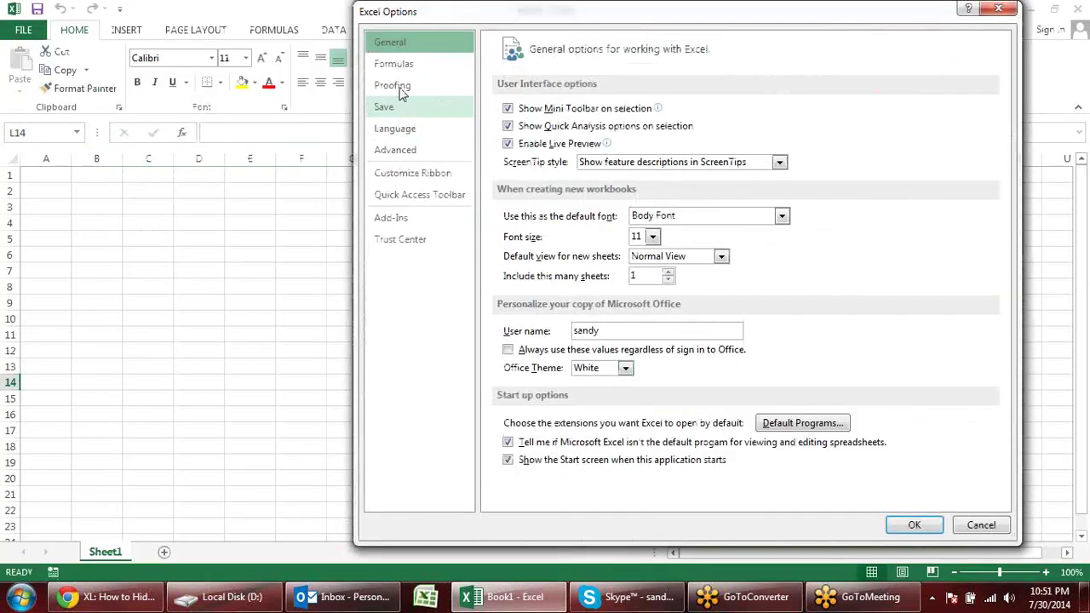
pyautogui.click(431, 148)
pyautogui.moveTo(1007, 104)
pyautogui.mouseDown()
pyautogui.moveTo(988, 345)
pyautogui.moveTo(968, 430)
pyautogui.mouseUp()
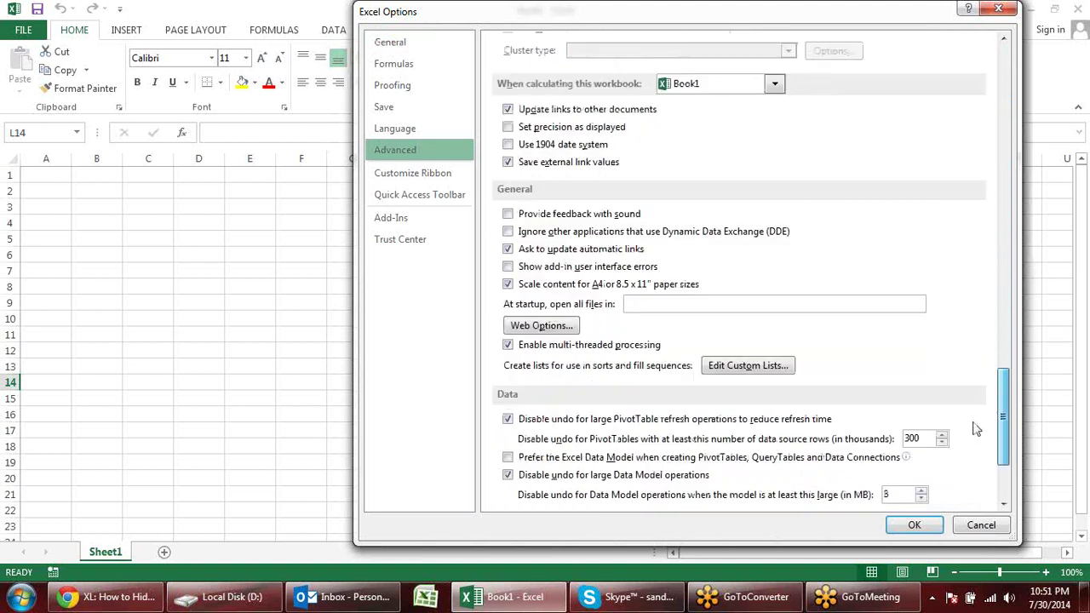
pyautogui.click(644, 297)
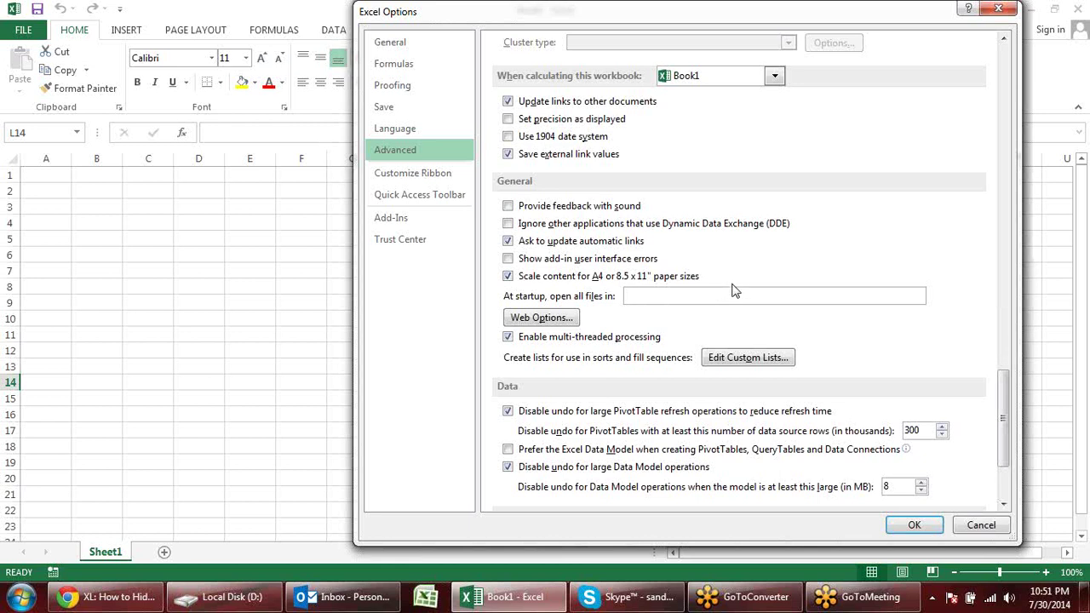
pyautogui.press('Escape')
pyautogui.click(217, 596)
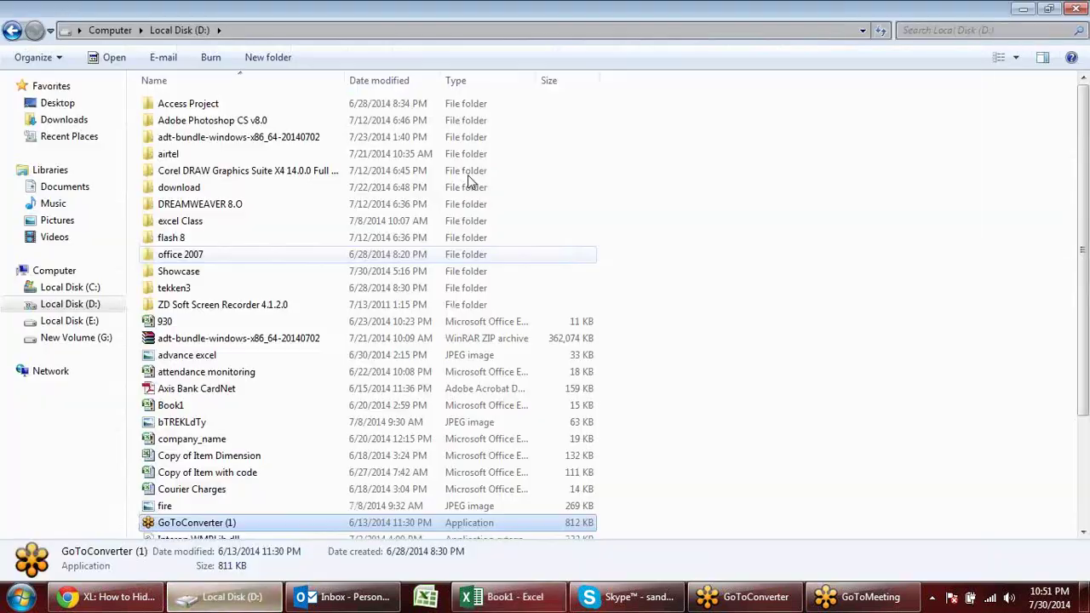
# Open the airtel folder on Local Disk (D:) and dismiss the New menu without creating anything
pyautogui.doubleClick(180, 156)
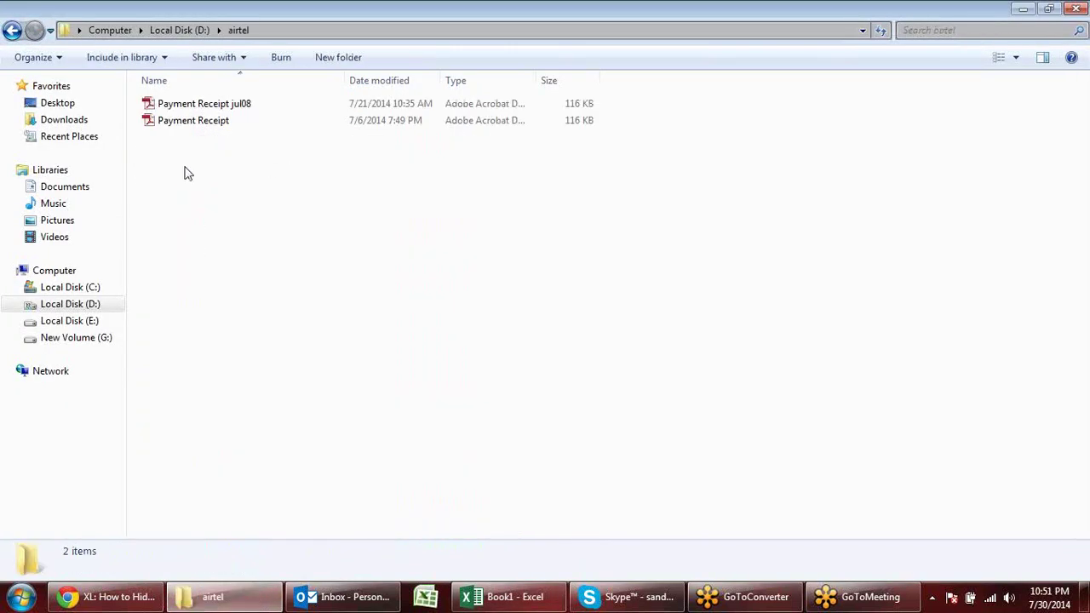
pyautogui.rightClick(168, 181)
pyautogui.moveTo(306, 383)
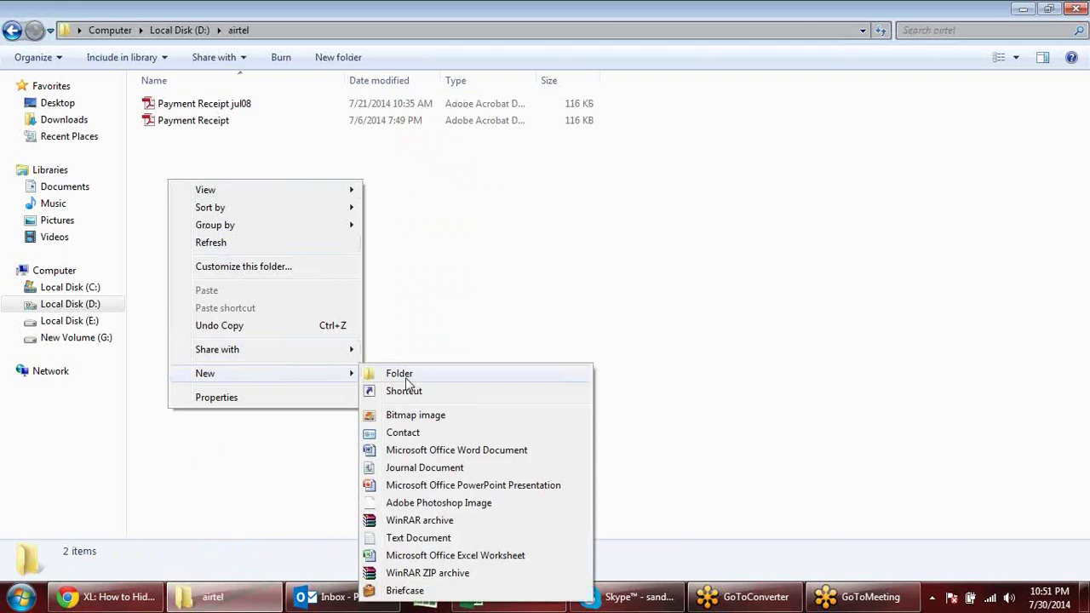
pyautogui.click(673, 426)
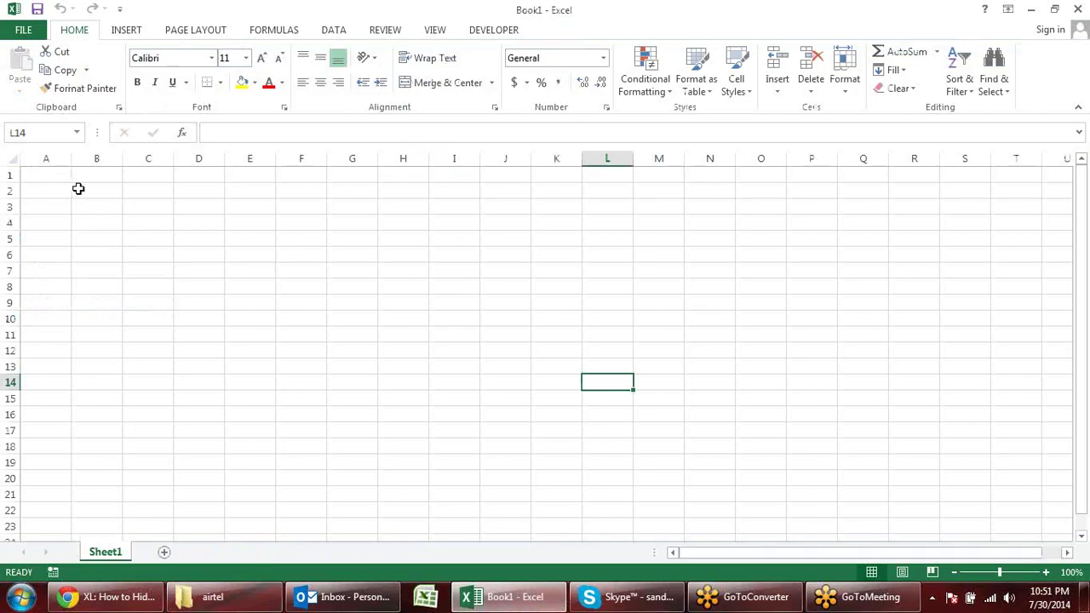
# Enter the word 'template' in cell B2
pyautogui.click(80, 195)
pyautogui.write('temp')
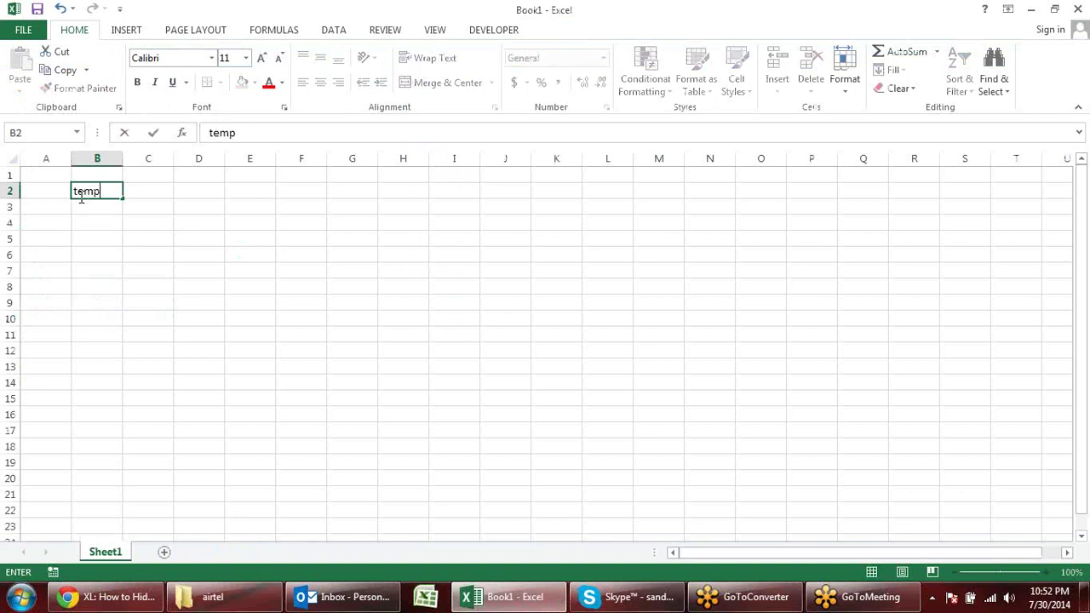
pyautogui.write('late')
pyautogui.press('Return')
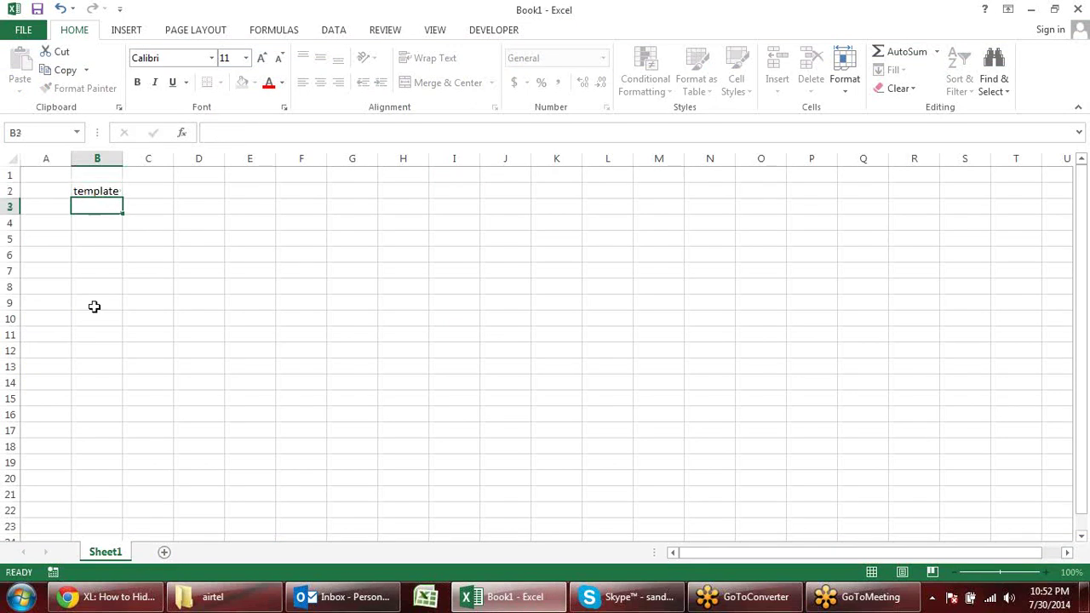
pyautogui.click(135, 244)
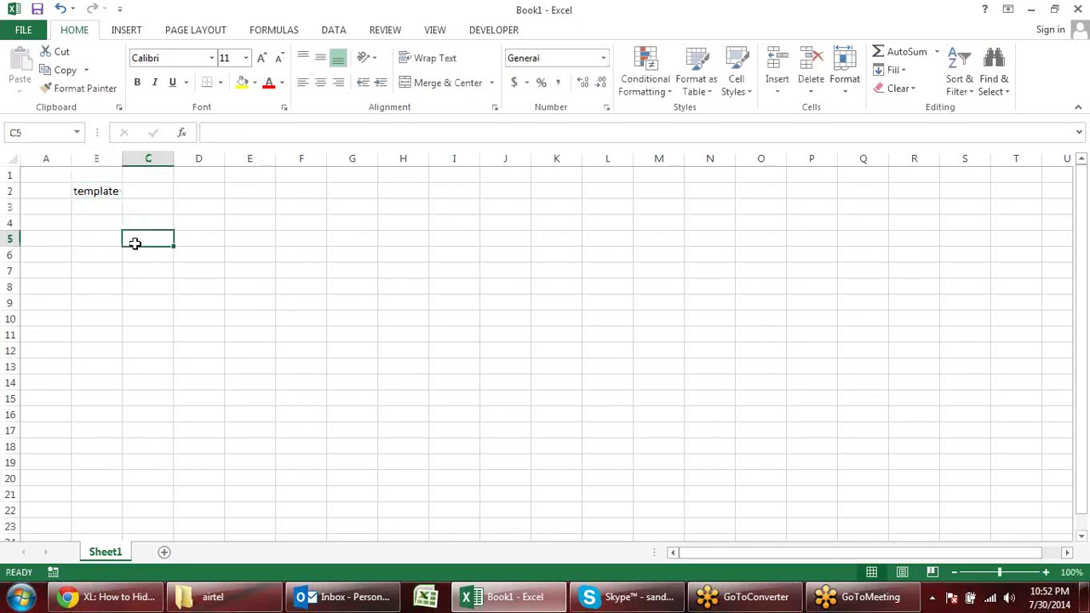
# Save the workbook as an Excel Template named Book1 in D:\airtel
pyautogui.press('F12')
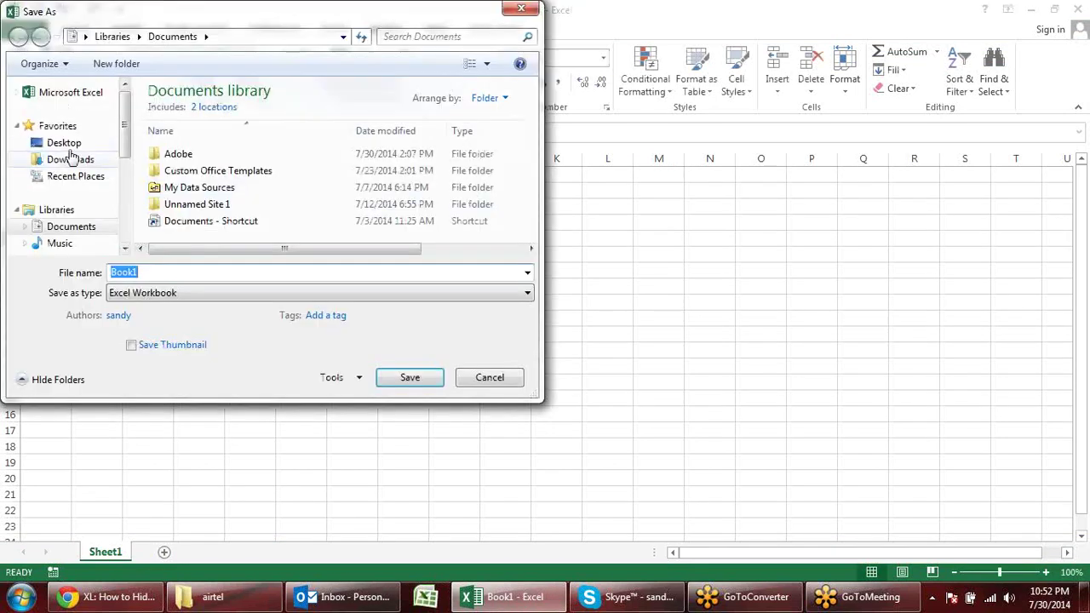
pyautogui.scroll(-5, 128, 170)
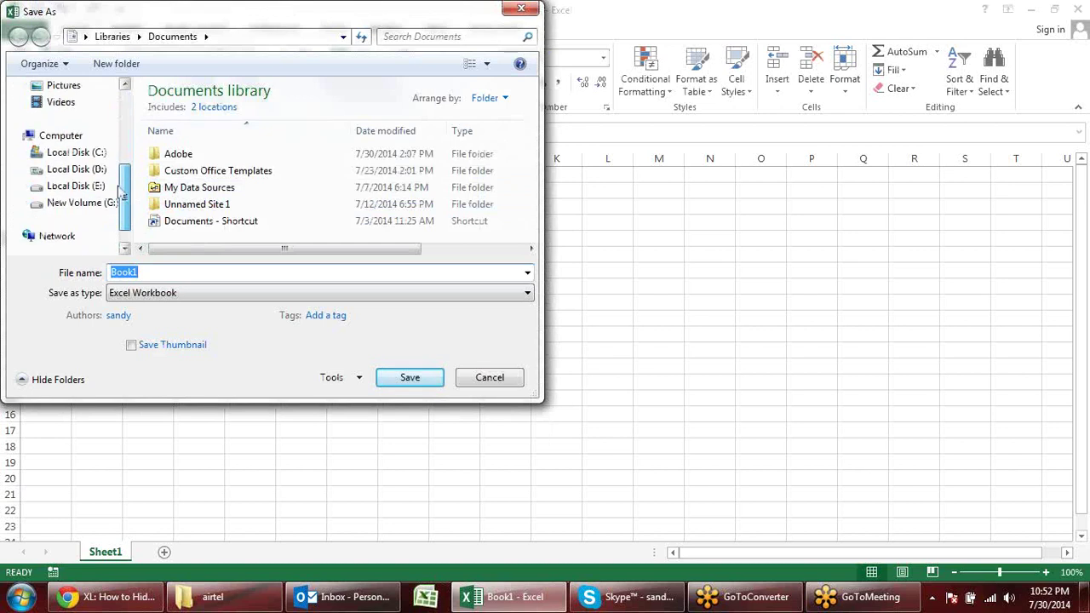
pyautogui.click(76, 168)
pyautogui.doubleClick(198, 162)
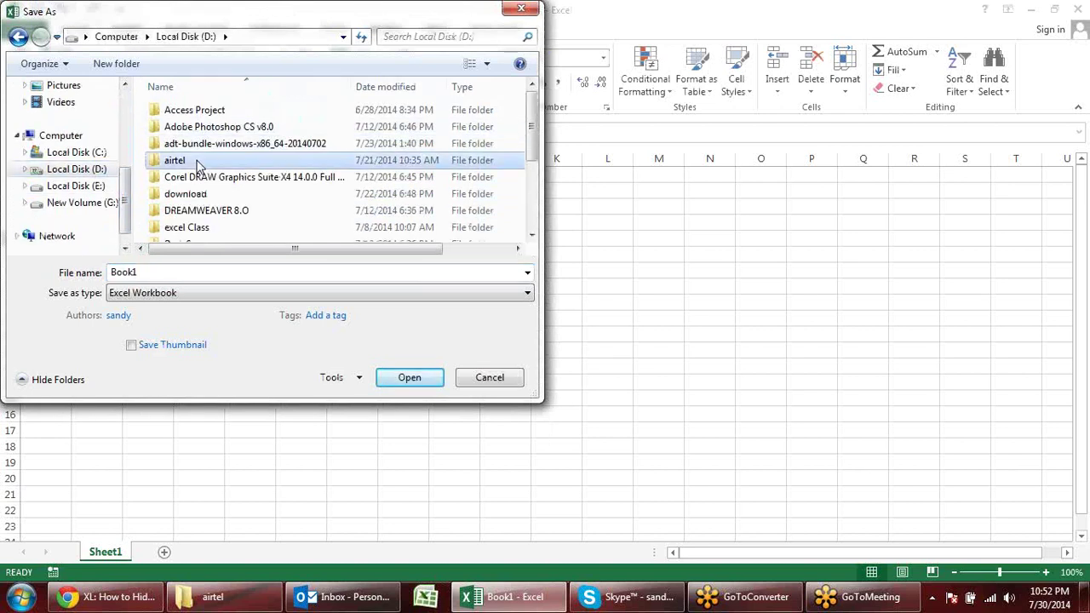
pyautogui.click(249, 295)
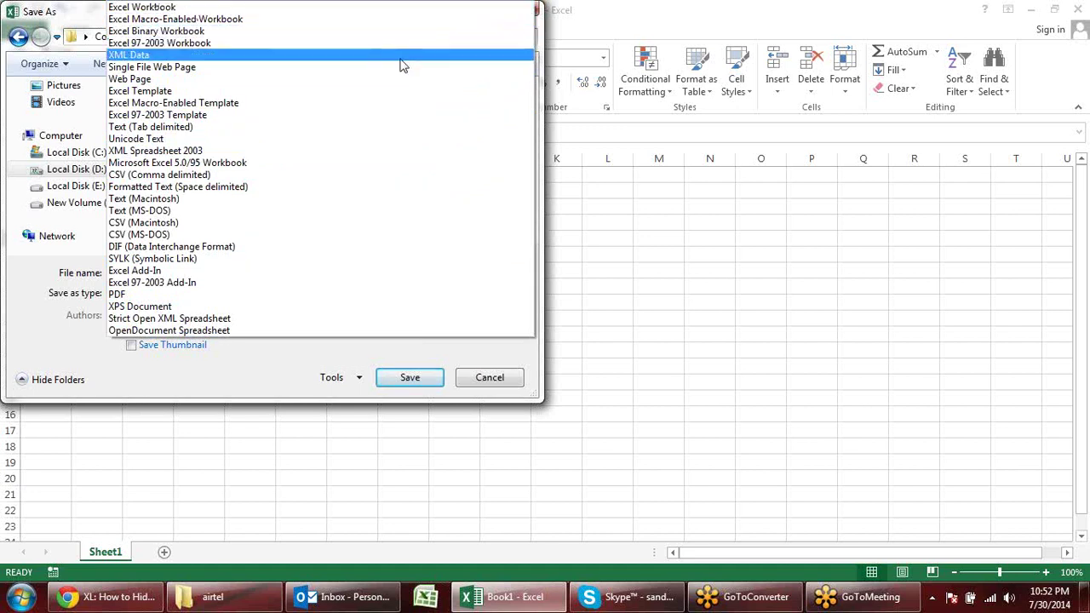
pyautogui.click(391, 91)
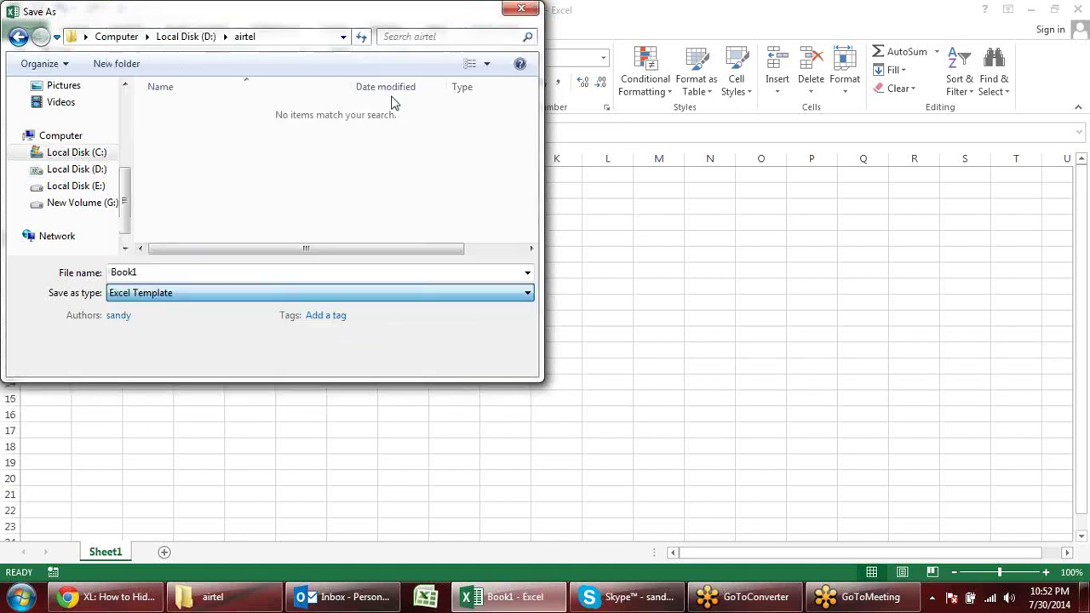
pyautogui.click(426, 357)
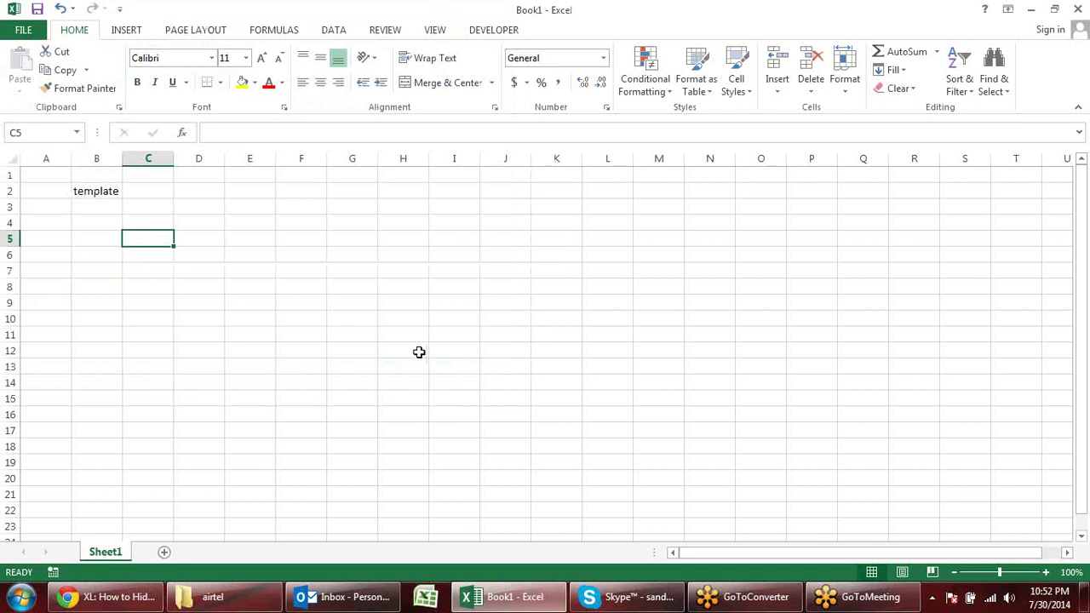
# Close Excel, browse between Local Disk (D:) and the airtel folder, and relaunch Excel
pyautogui.click(1077, 8)
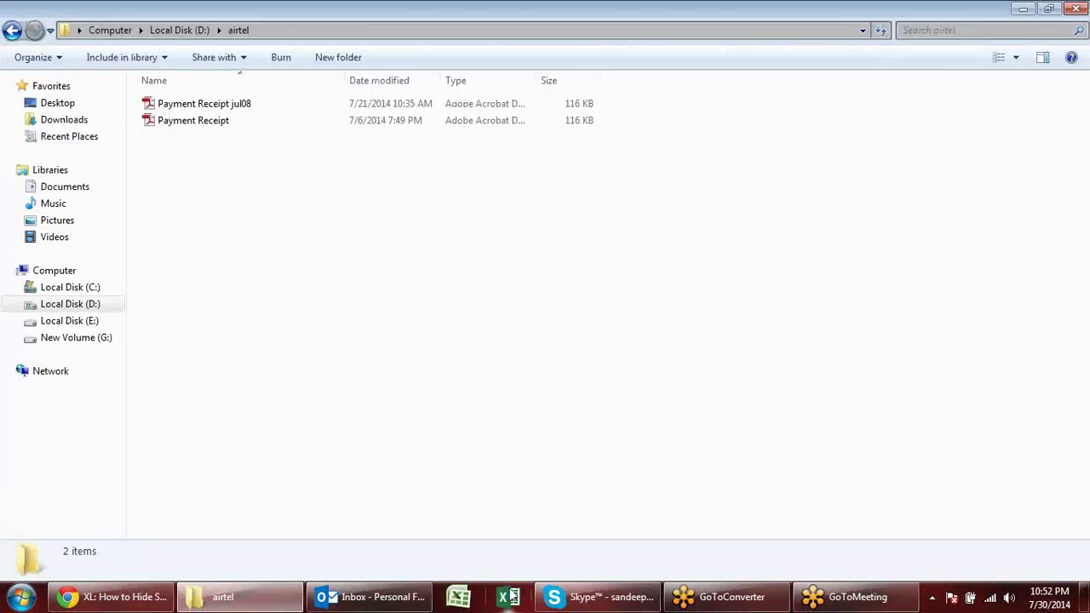
pyautogui.click(194, 33)
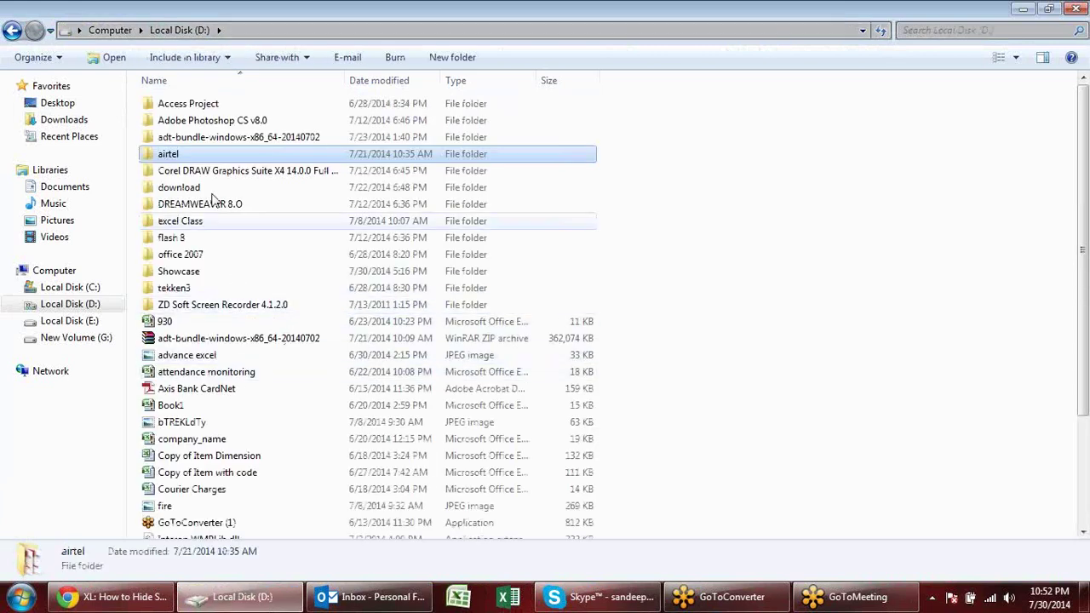
pyautogui.doubleClick(174, 154)
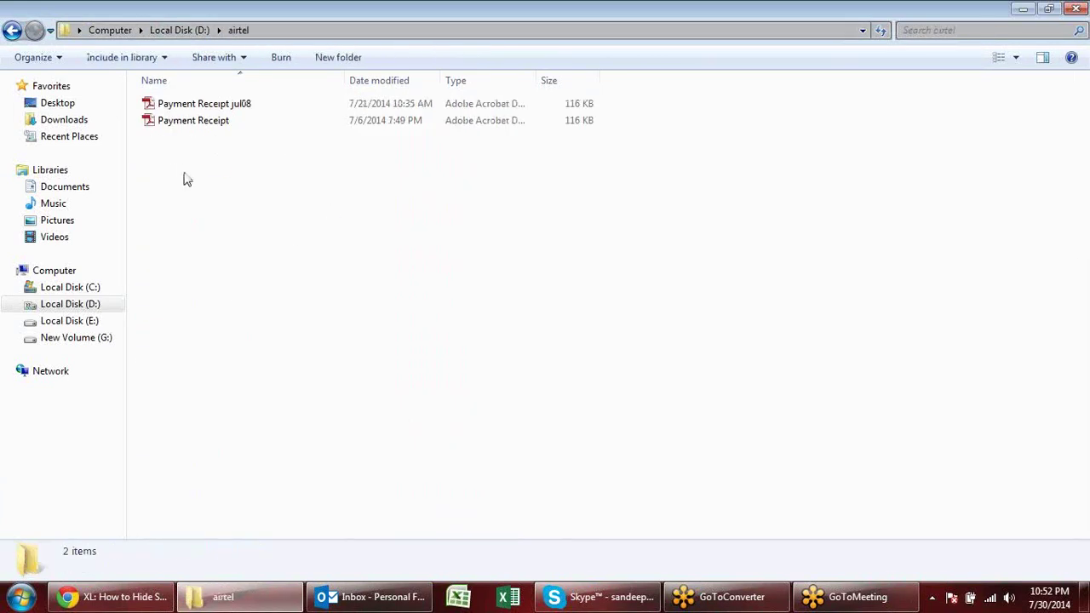
pyautogui.click(17, 33)
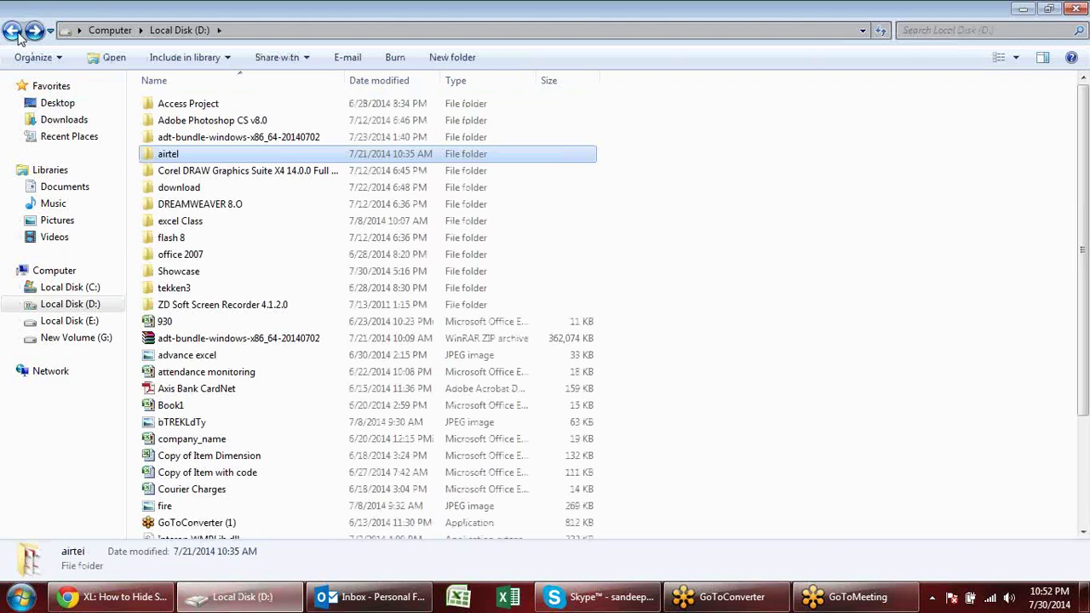
pyautogui.doubleClick(147, 153)
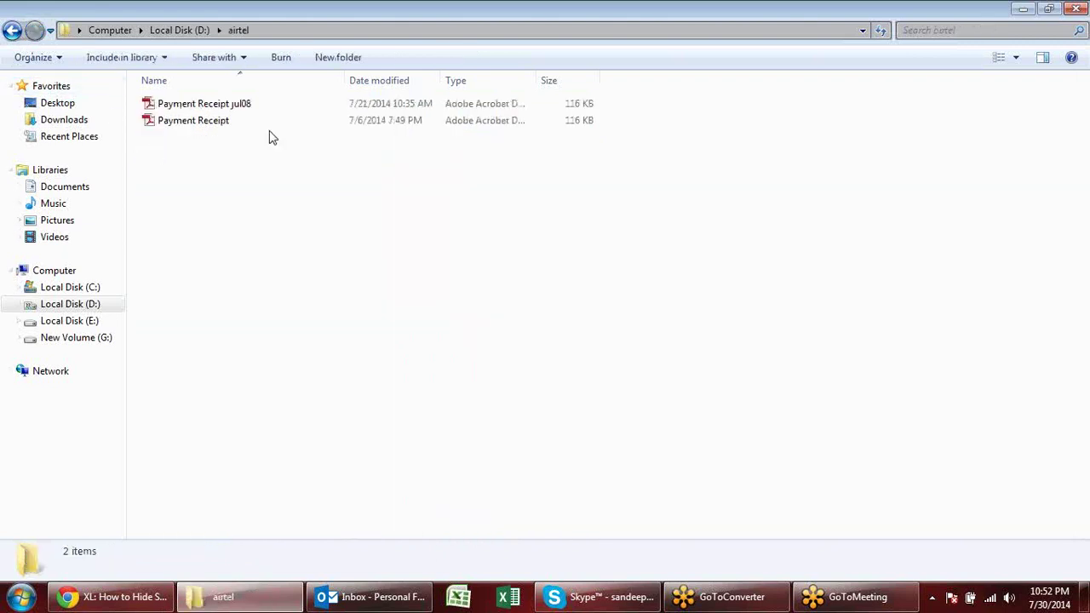
pyautogui.click(509, 597)
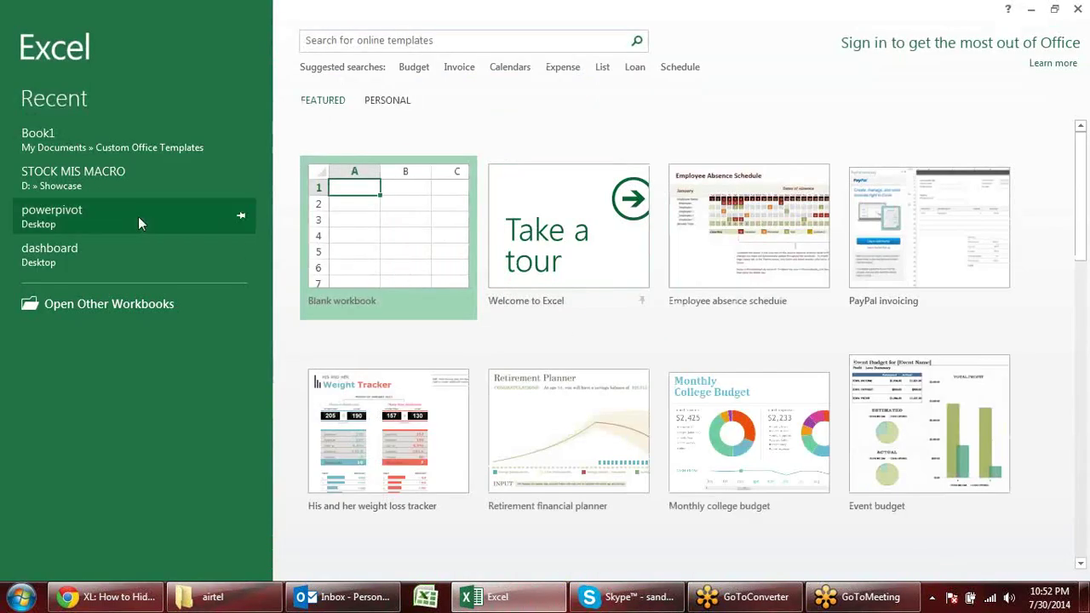
# Start a blank workbook and review the Advanced startup-folder option, closing Options unchanged
pyautogui.press('Escape')
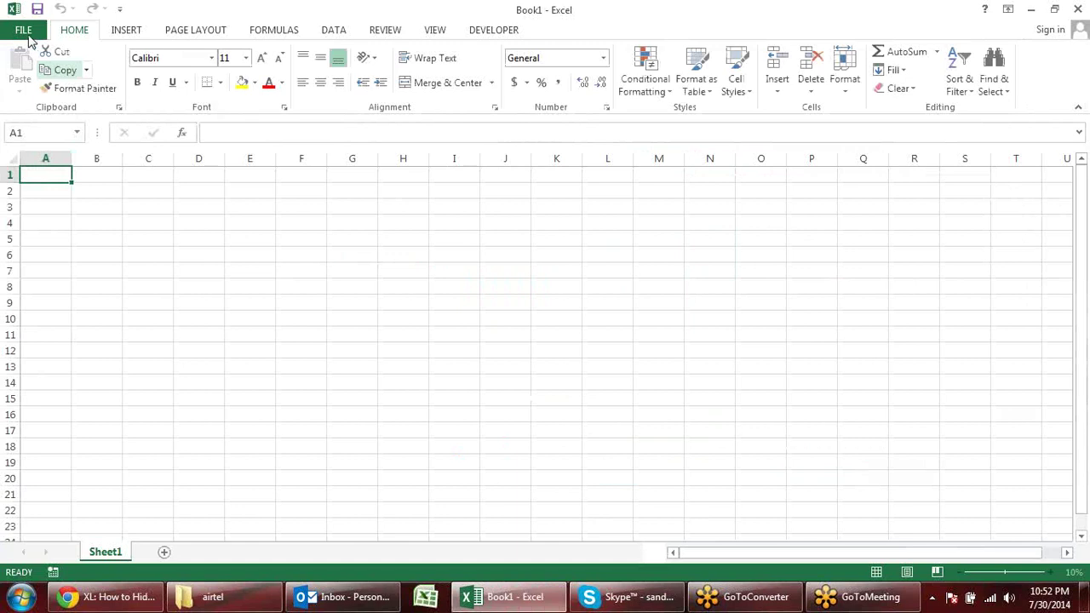
pyautogui.hotkey('ctrl', 'o')
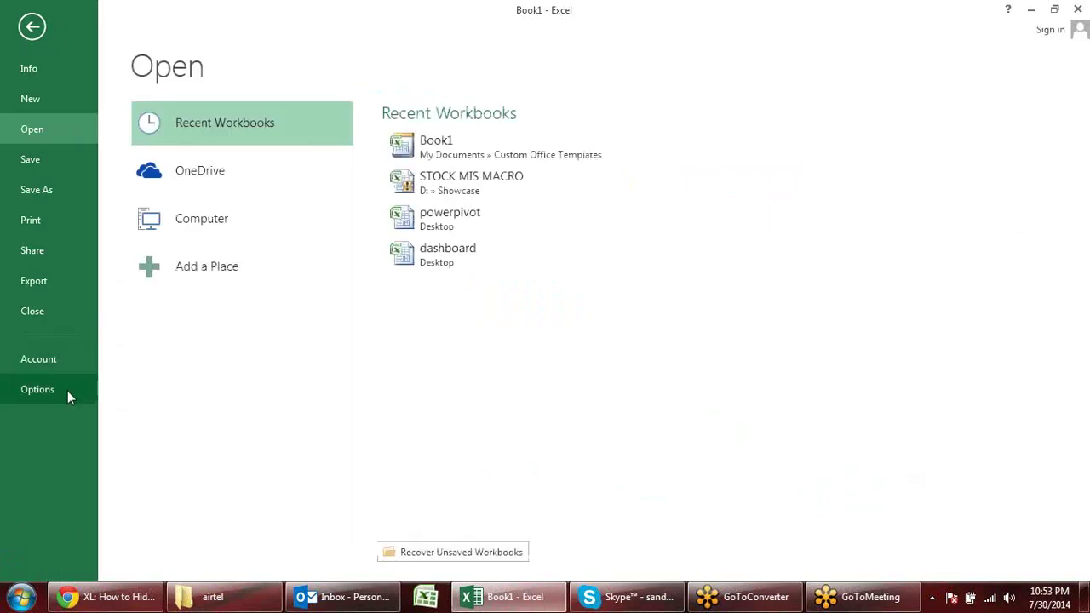
pyautogui.click(67, 391)
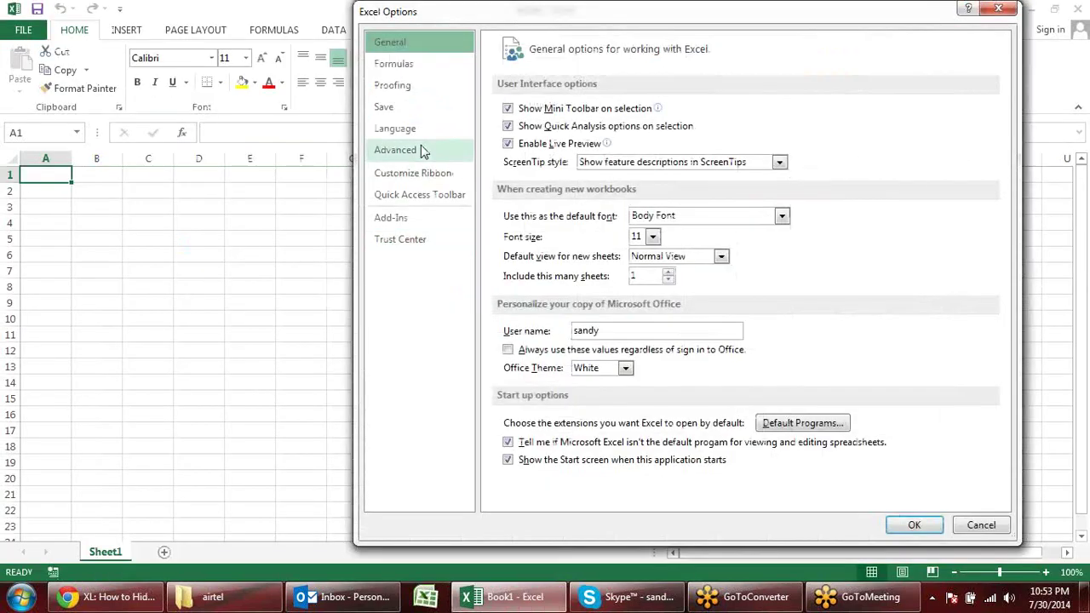
pyautogui.click(422, 148)
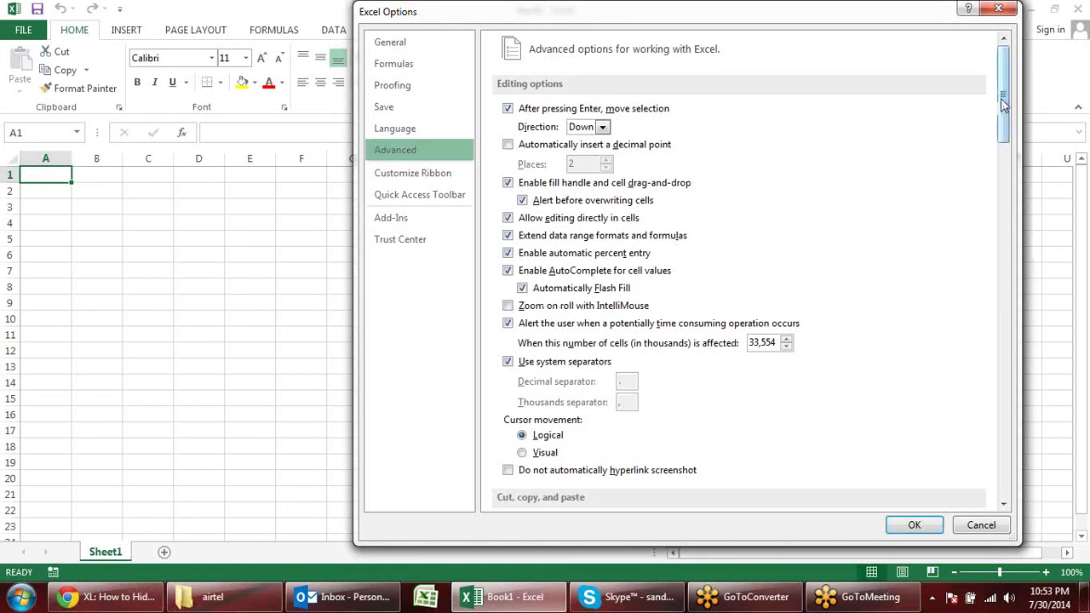
pyautogui.moveTo(1003, 102); pyautogui.dragTo(993, 439)
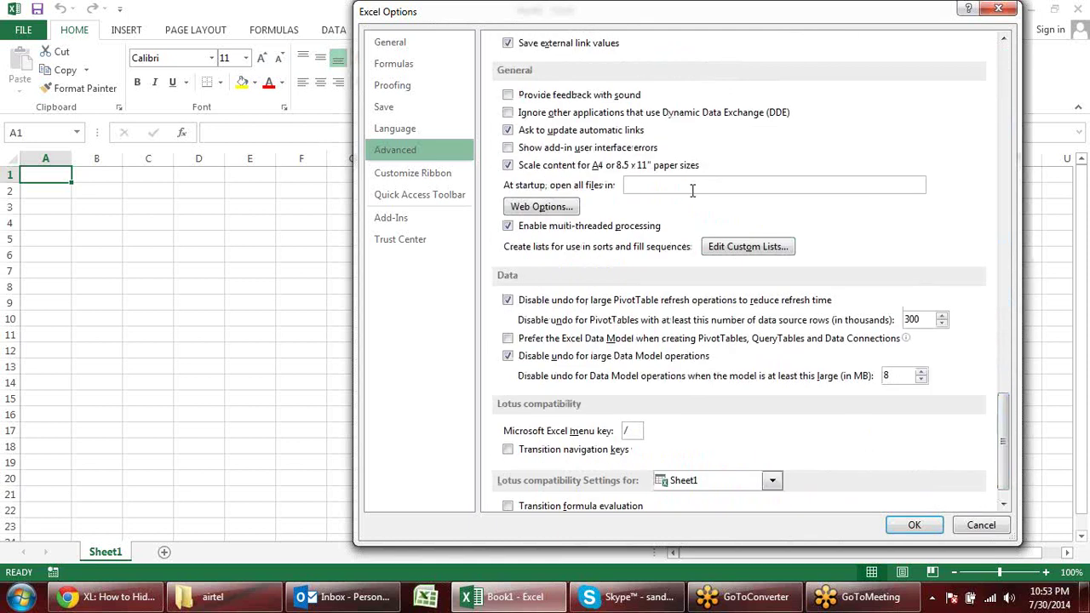
pyautogui.click(688, 184)
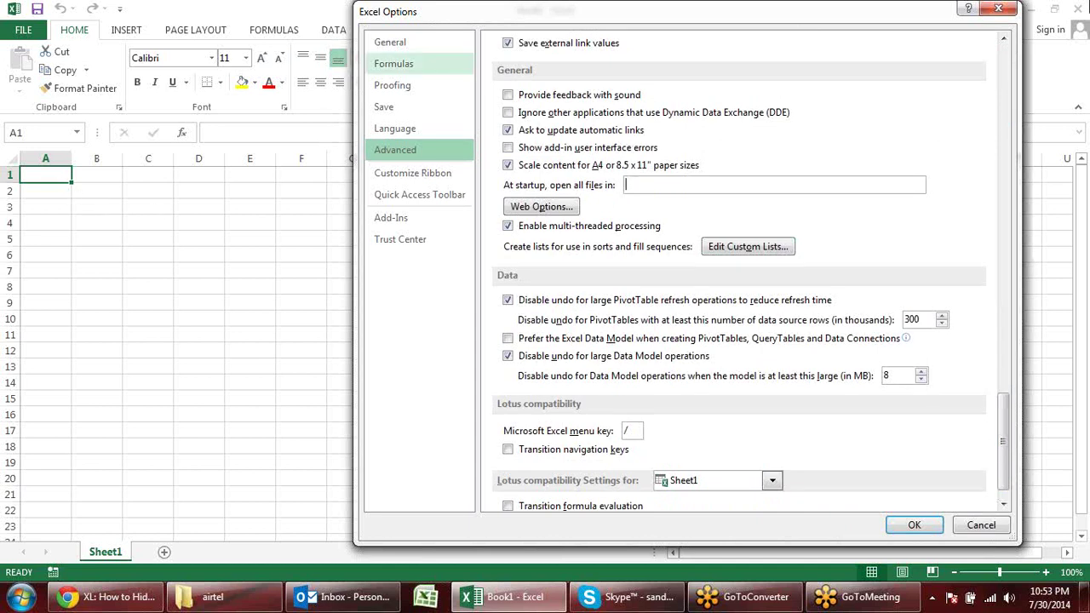
pyautogui.click(1004, 10)
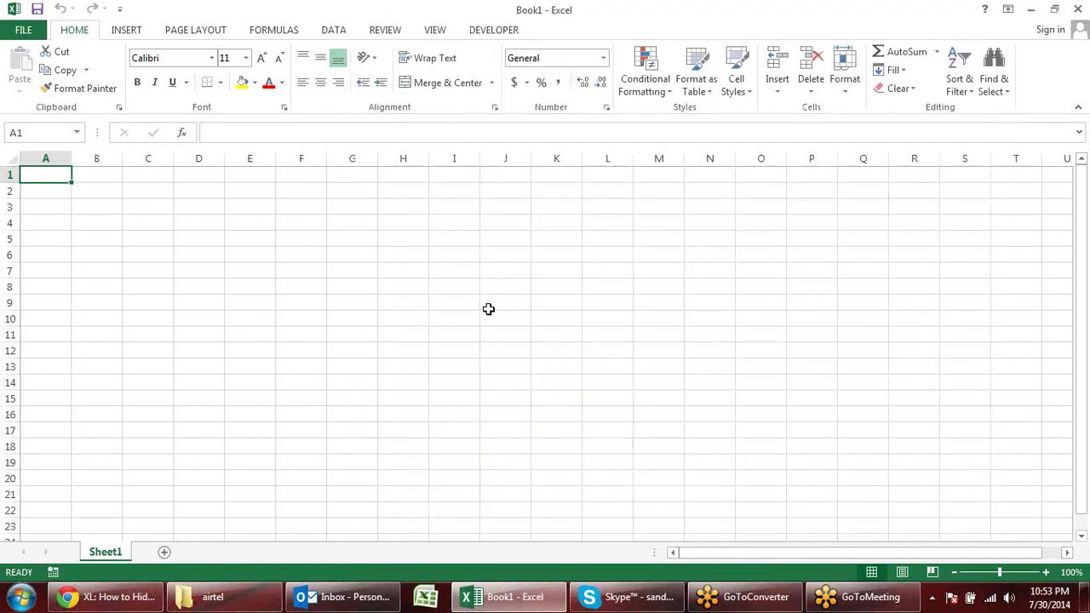
# Create Book2, glance at its Options, then close Book2 and return to Book1's Sheet1
pyautogui.hotkey('ctrl', 'n')
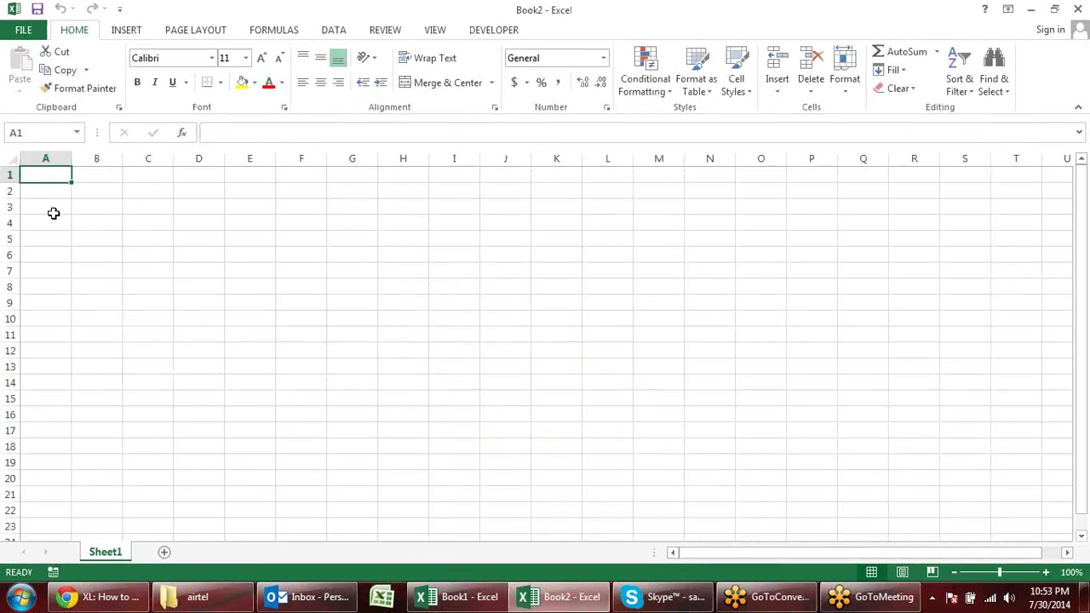
pyautogui.click(23, 30)
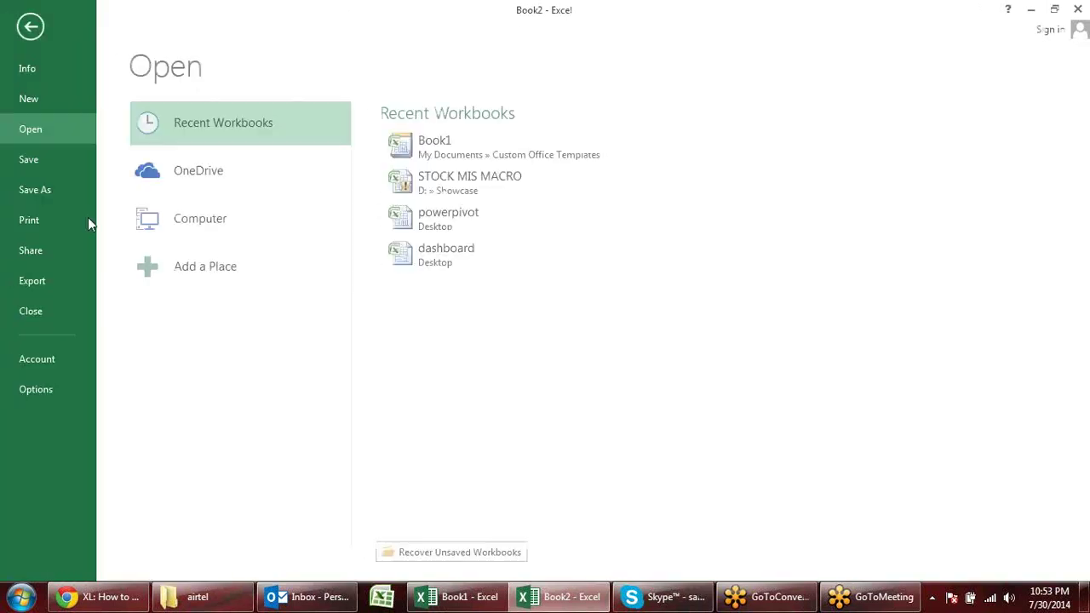
pyautogui.click(51, 389)
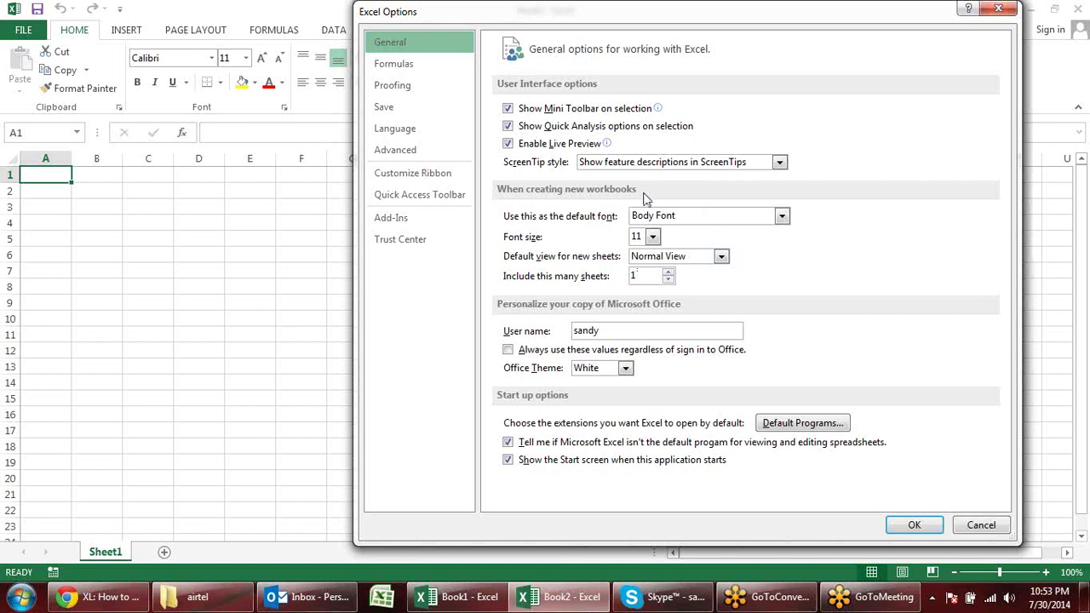
pyautogui.click(1017, 10)
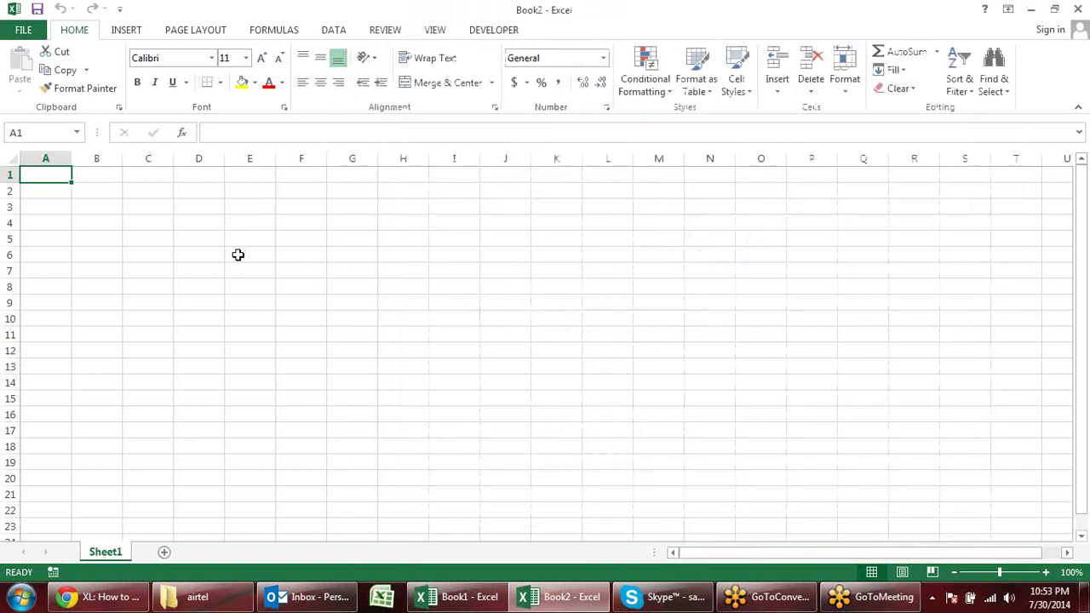
pyautogui.click(1086, 6)
pyautogui.click(182, 254)
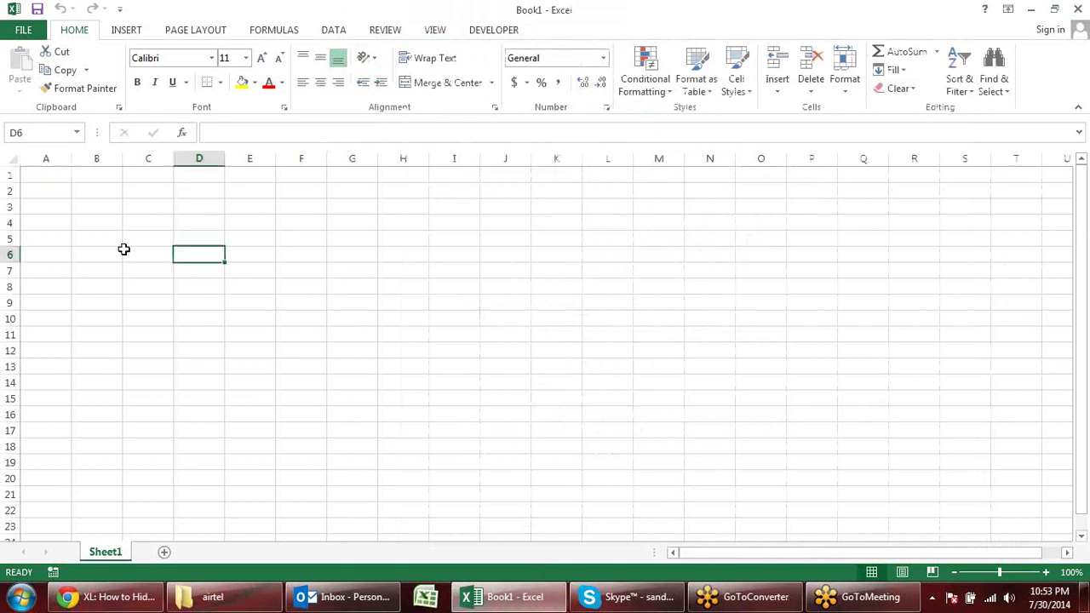
# Widen column A and enter the first two full names in A2 and A3
pyautogui.click(59, 190)
pyautogui.moveTo(73, 159); pyautogui.dragTo(142, 161)
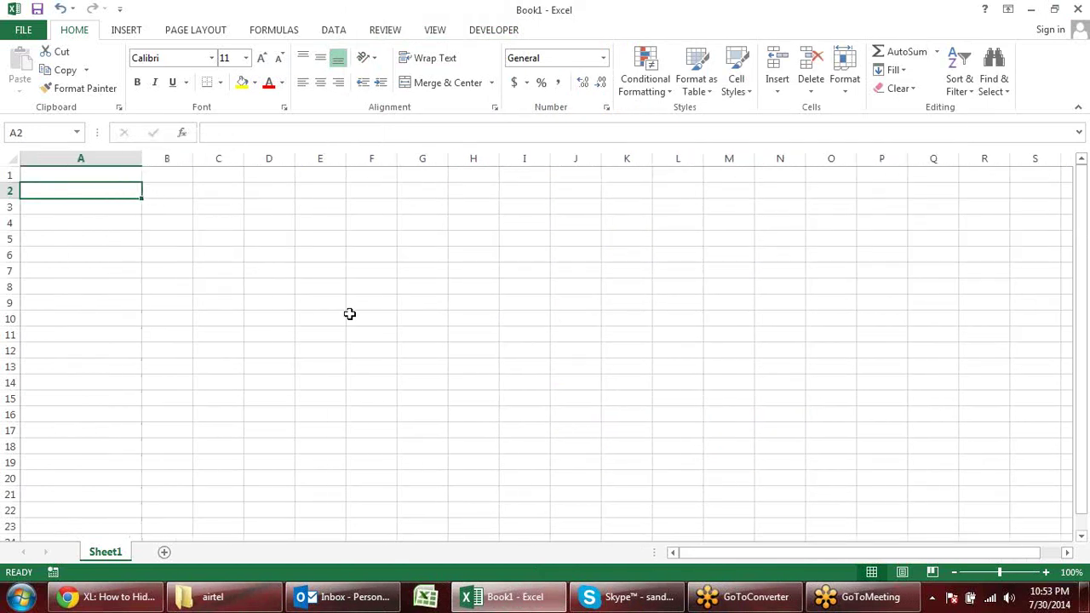
pyautogui.write('S')
pyautogui.write('Andeep Sin')
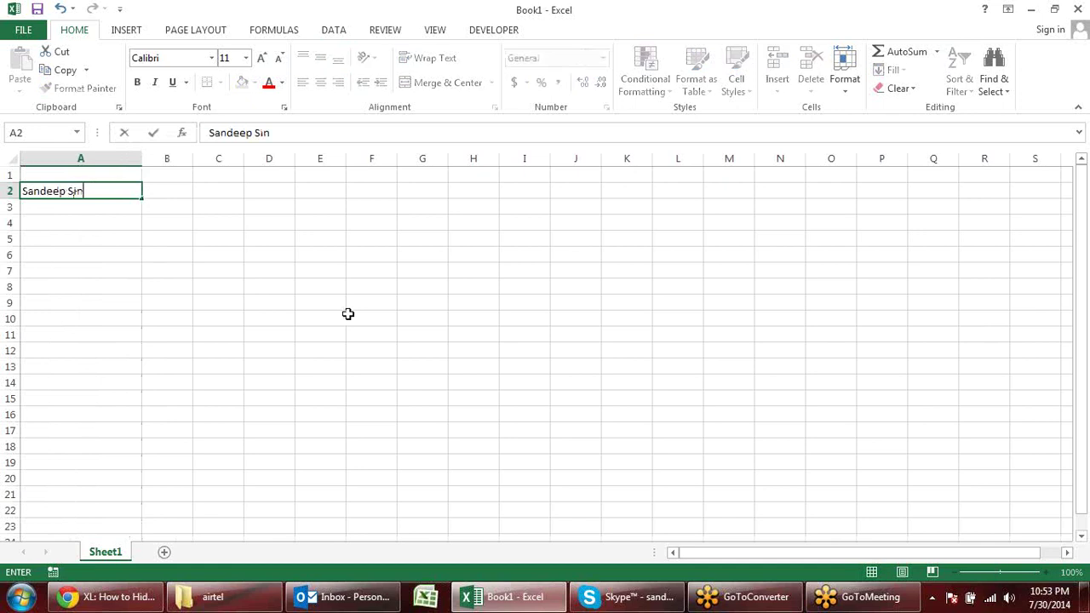
pyautogui.write('gh')
pyautogui.press('Return')
pyautogui.write('Prade')
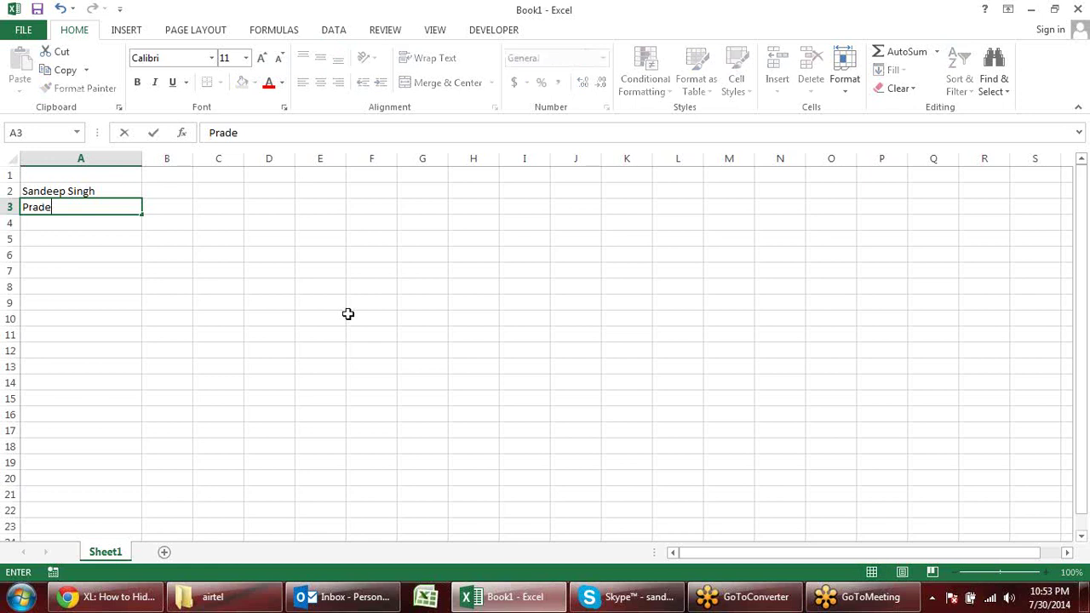
pyautogui.write('ep Sing')
pyautogui.write('h')
pyautogui.press('Return')
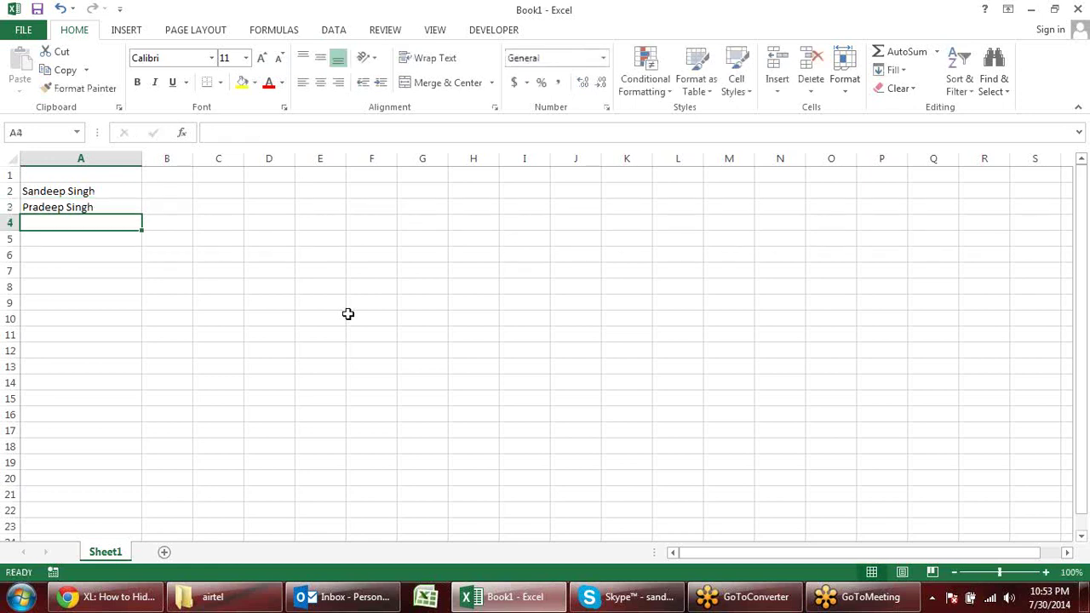
# Enter the third full name in A4, fixing typos, and widen column B
pyautogui.write('S')
pyautogui.press('BackSpace')
pyautogui.press('BackSpace')
pyautogui.write('uk')
pyautogui.press('BackSpace')
pyautogui.write('jeet Kumar')
pyautogui.press('Return')
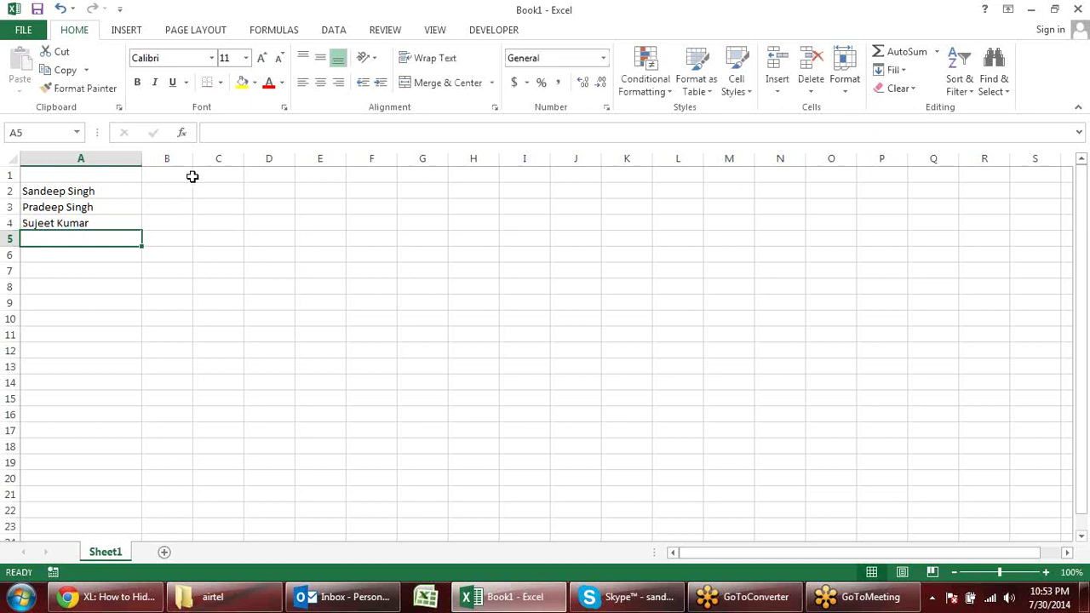
pyautogui.moveTo(193, 157); pyautogui.dragTo(251, 157)
pyautogui.click(196, 187)
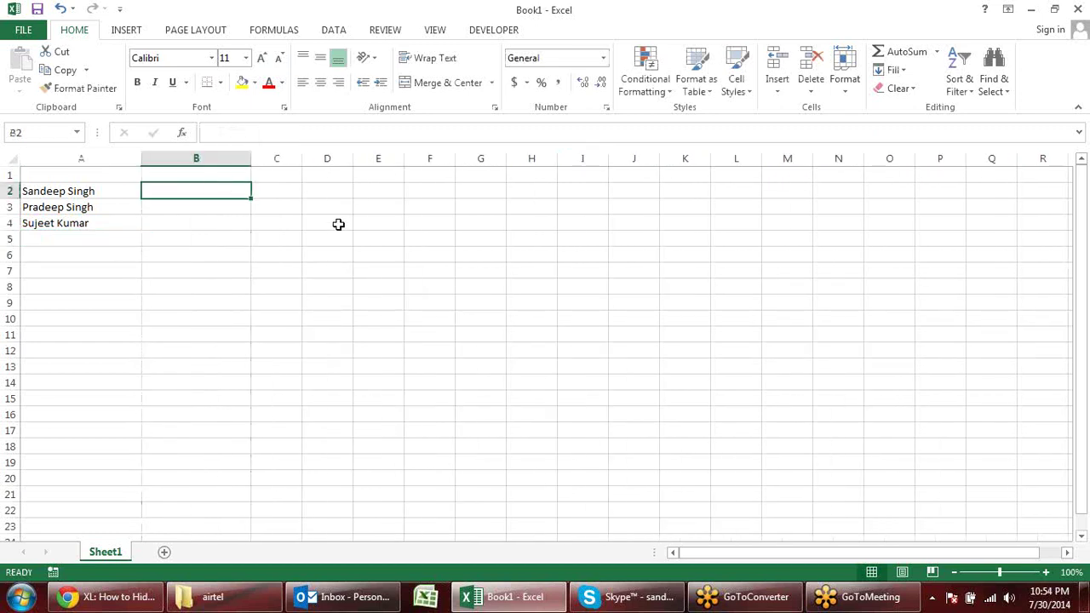
pyautogui.write('S')
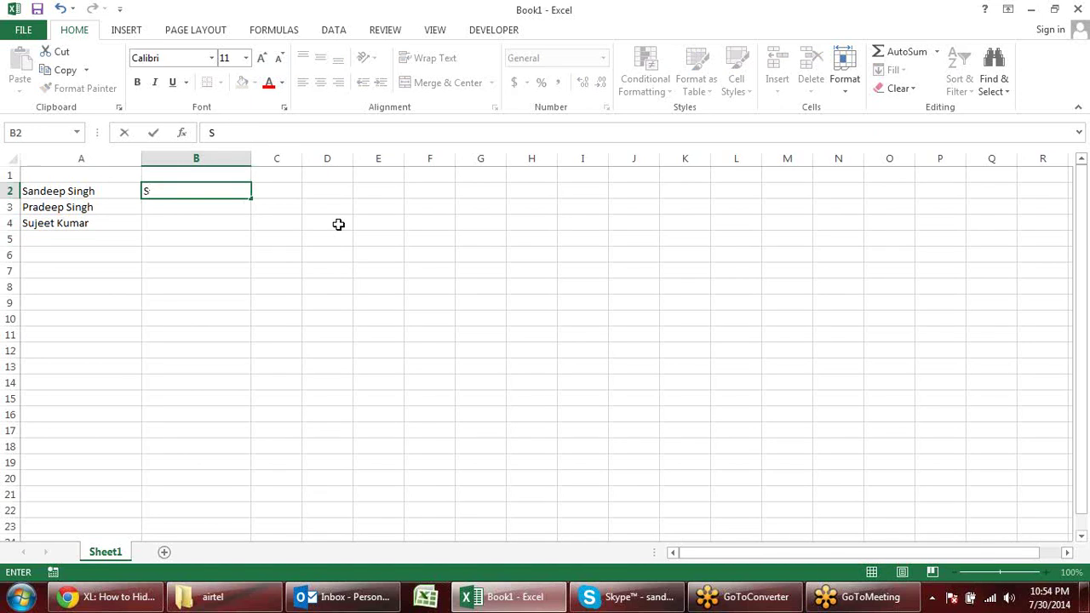
pyautogui.write(' Singh')
pyautogui.hotkey('ctrl', 'Return')
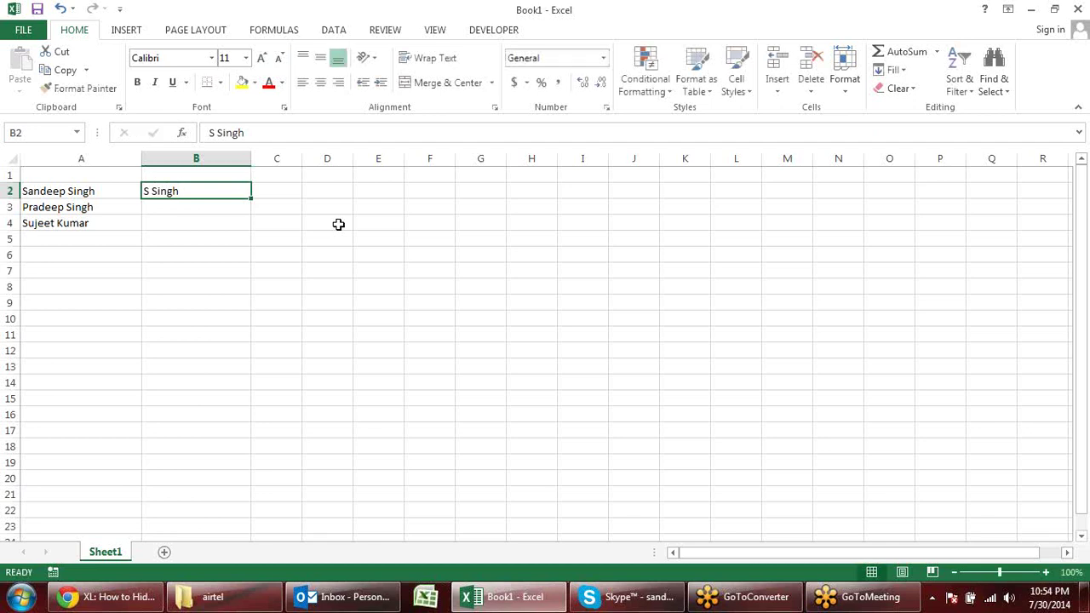
pyautogui.hotkey('ctrl', 'e')
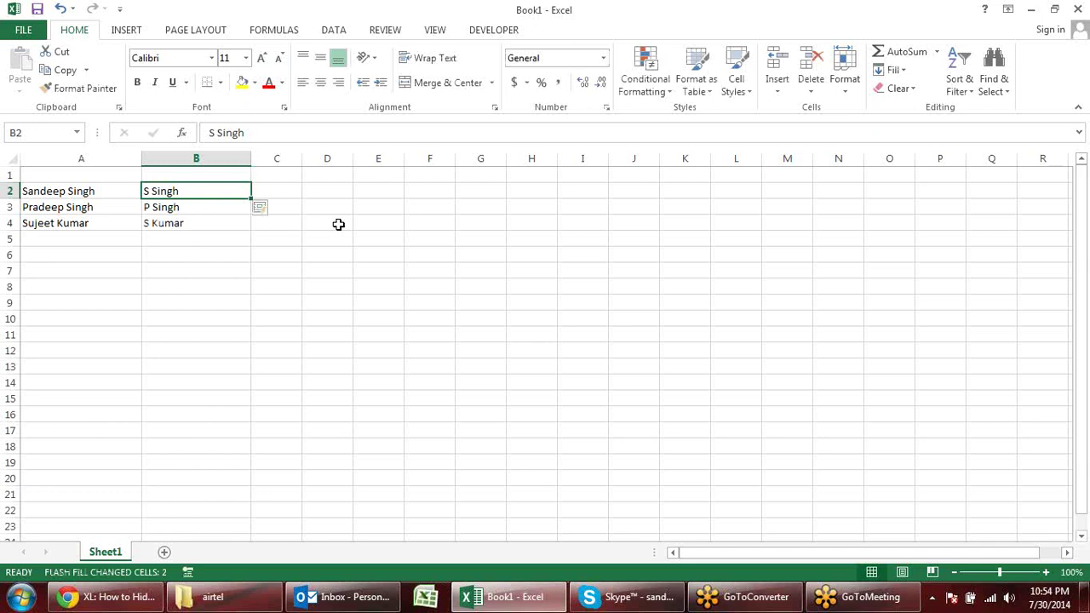
pyautogui.press('BackSpace')
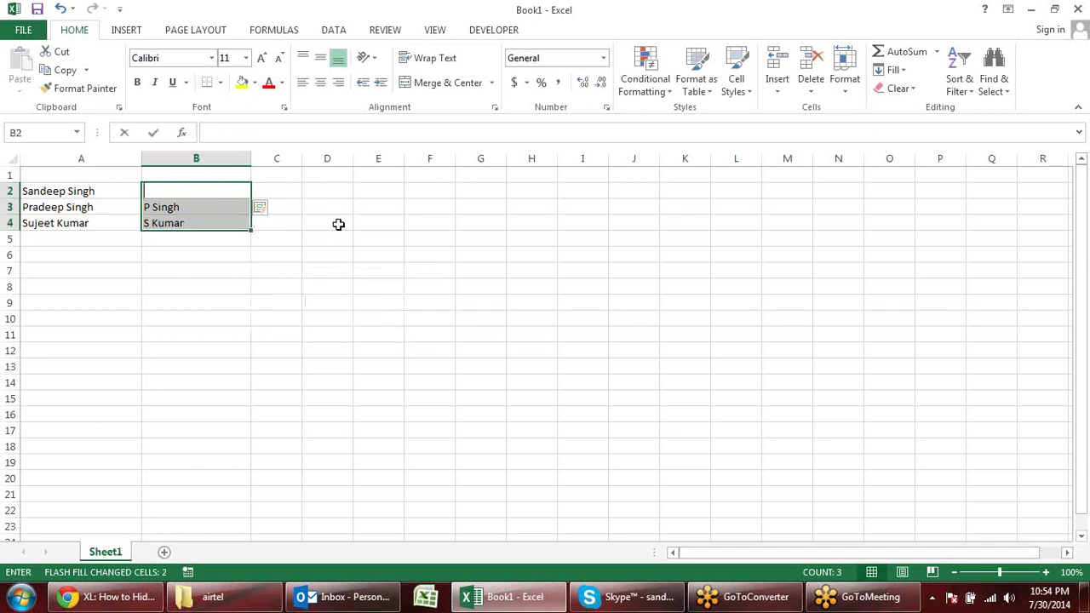
pyautogui.press('Escape')
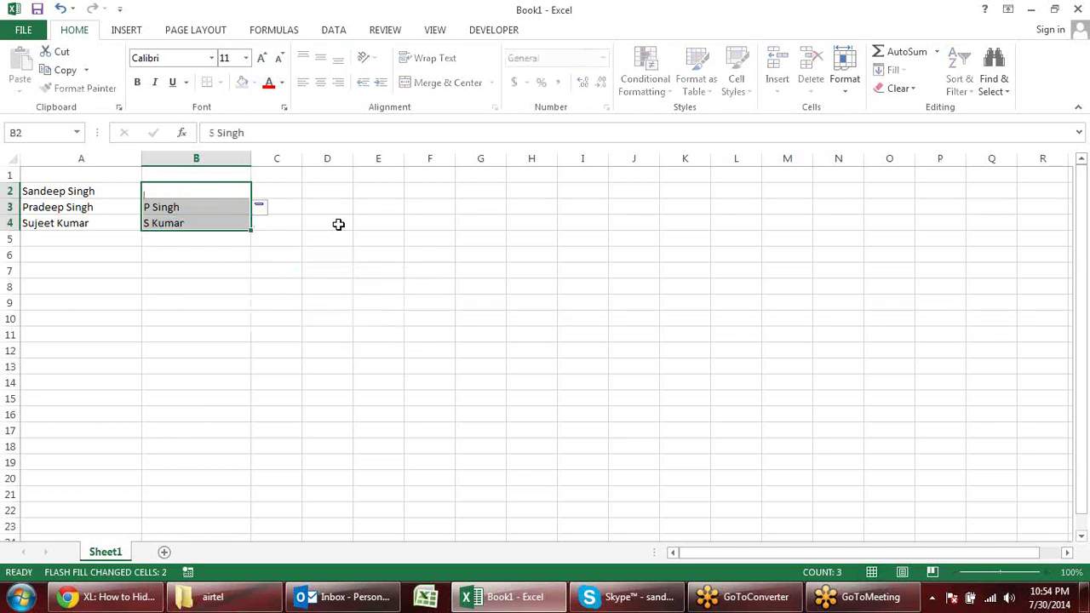
pyautogui.press('Delete')
pyautogui.hotkey('shift', 'BackSpace')
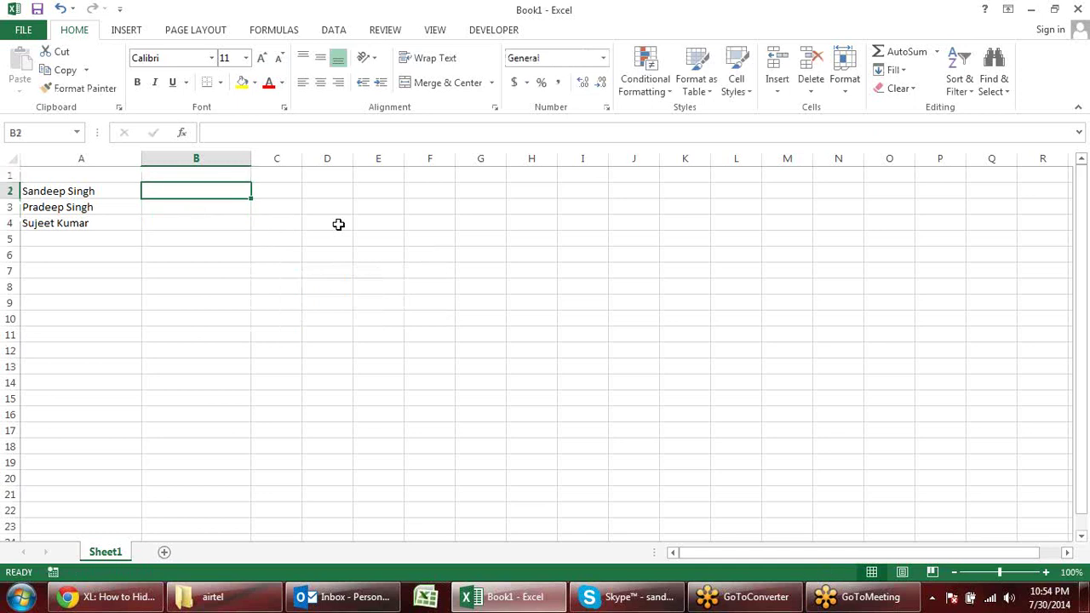
# Type an uppercase name in B2 and Flash Fill uppercase names down column B
pyautogui.write('SANDEEP K')
pyautogui.press('BackSpace')
pyautogui.press('BackSpace')
pyautogui.write('SINGH')
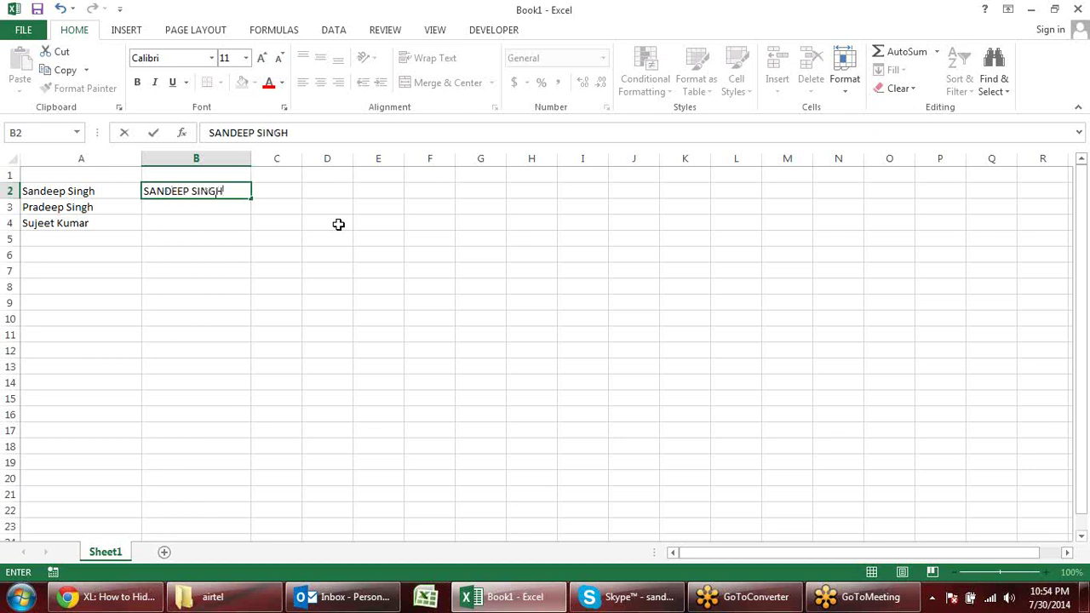
pyautogui.hotkey('ctrl', 'e')
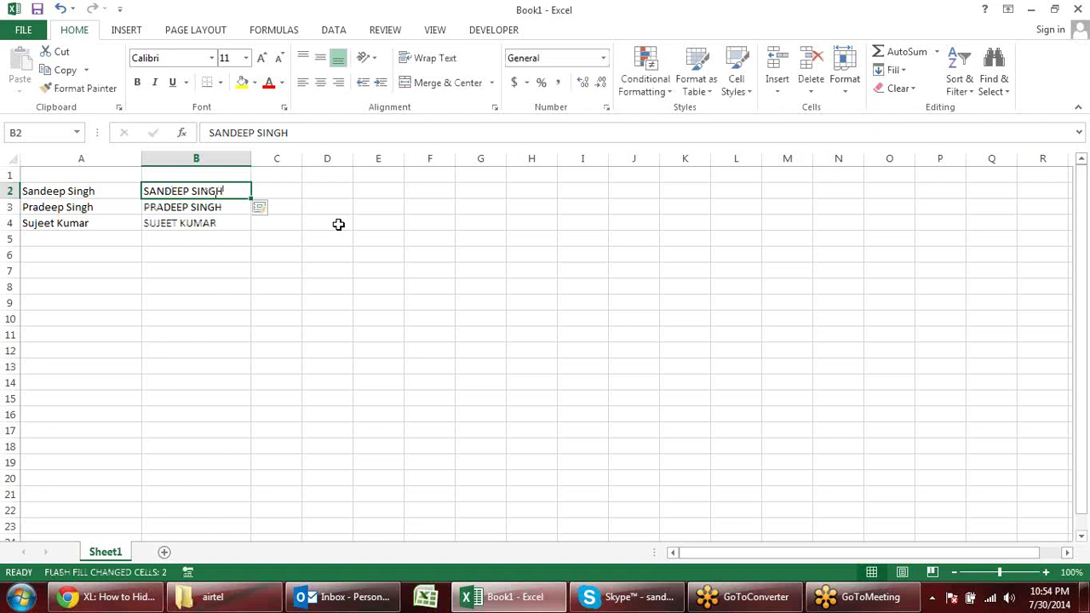
# Select B2:B4 and delete the uppercase names, leaving B2 active
pyautogui.hotkey('shift', 'Down')
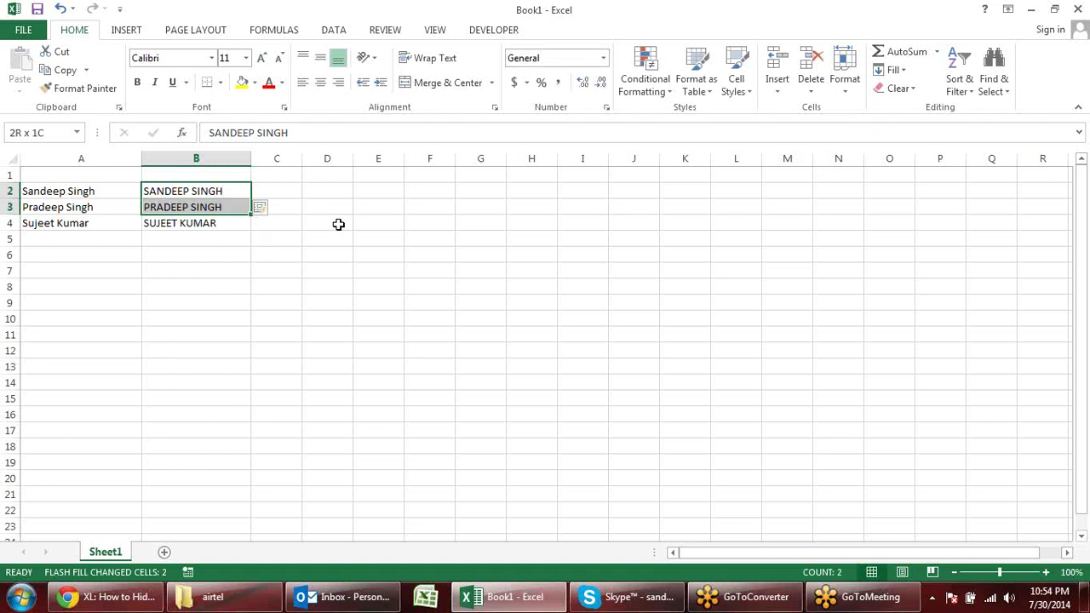
pyautogui.hotkey('shift', 'Down')
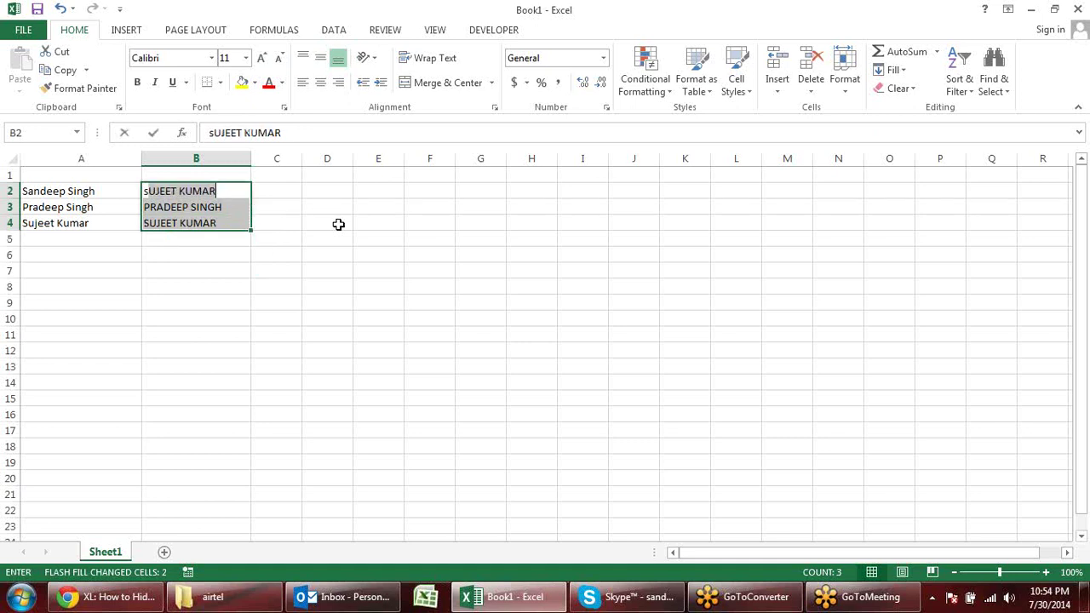
pyautogui.press('Escape')
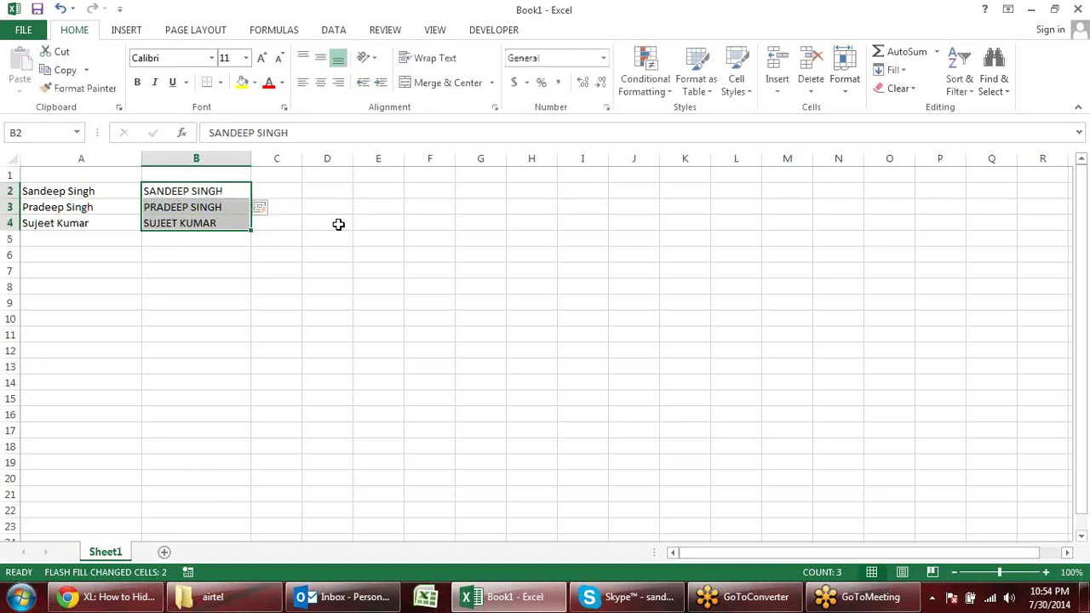
pyautogui.press('Delete')
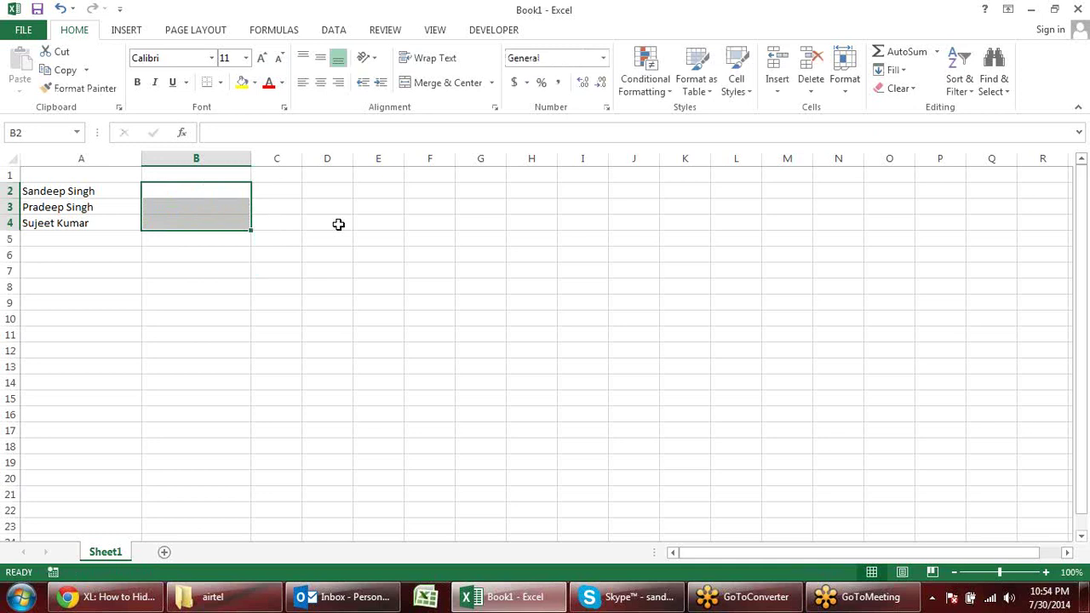
pyautogui.hotkey('shift', 'BackSpace')
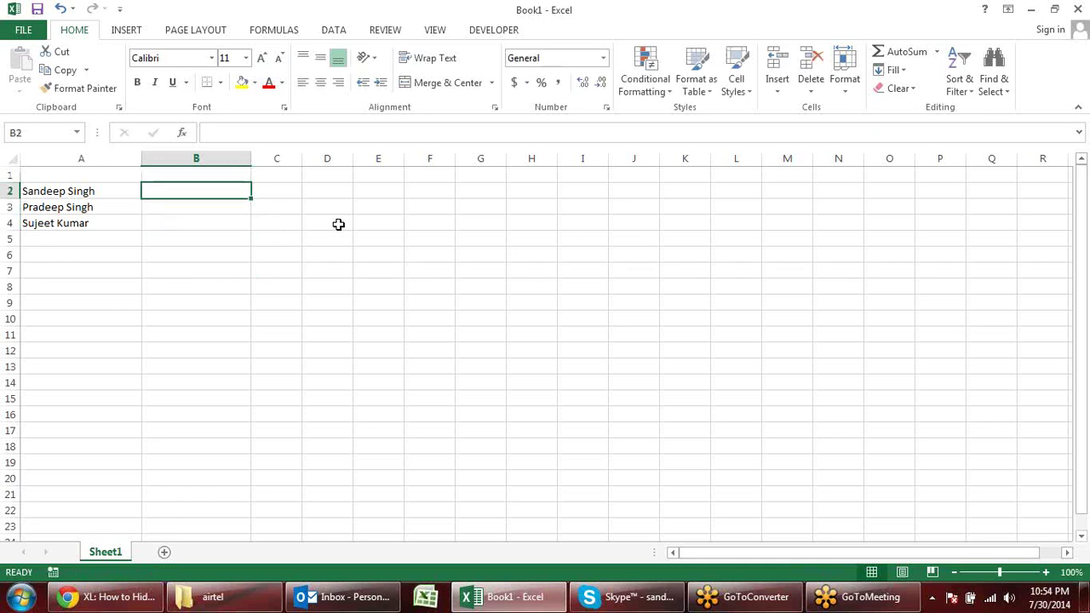
# Enter initials 'S S' in B2 and Flash Fill the initials into B3:B4
pyautogui.write('s')
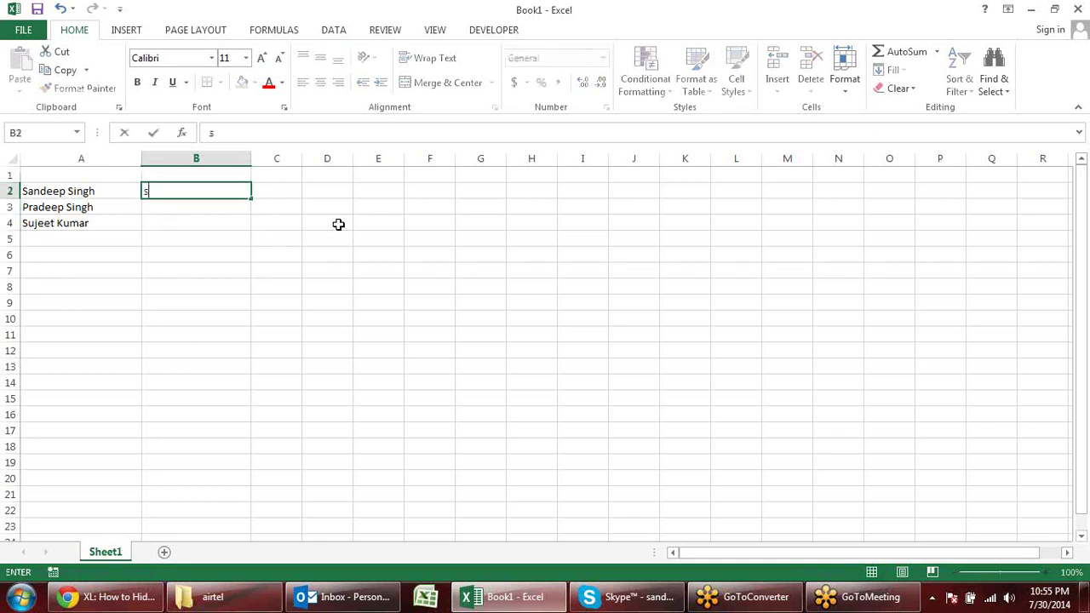
pyautogui.press('BackSpace')
pyautogui.write('S S')
pyautogui.hotkey('ctrl', 'e')
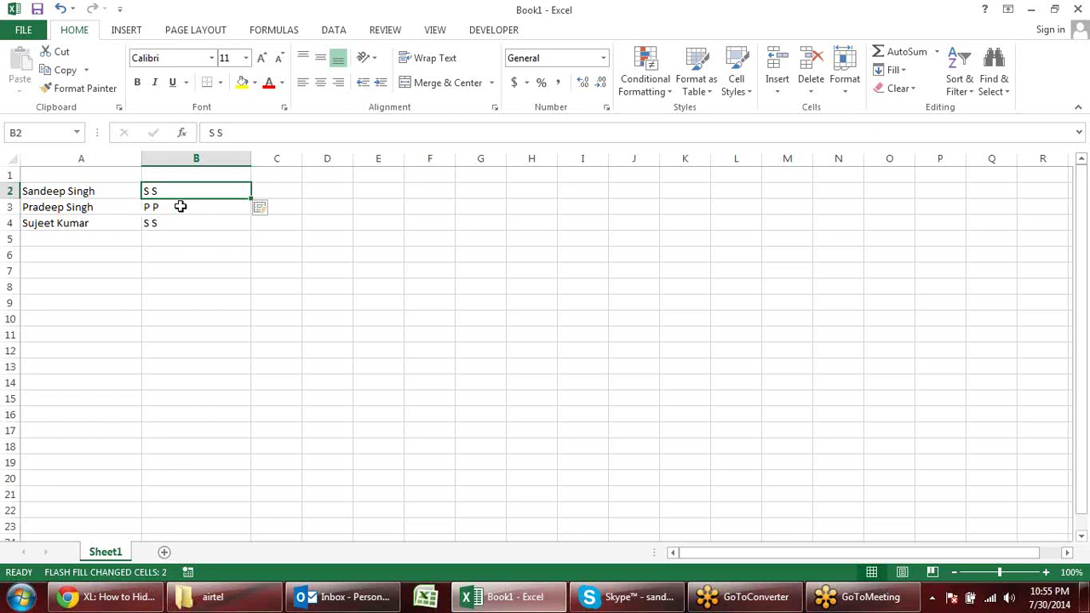
# Correct B3's initials to 'P S' and check the Flash Fill options
pyautogui.click(180, 206)
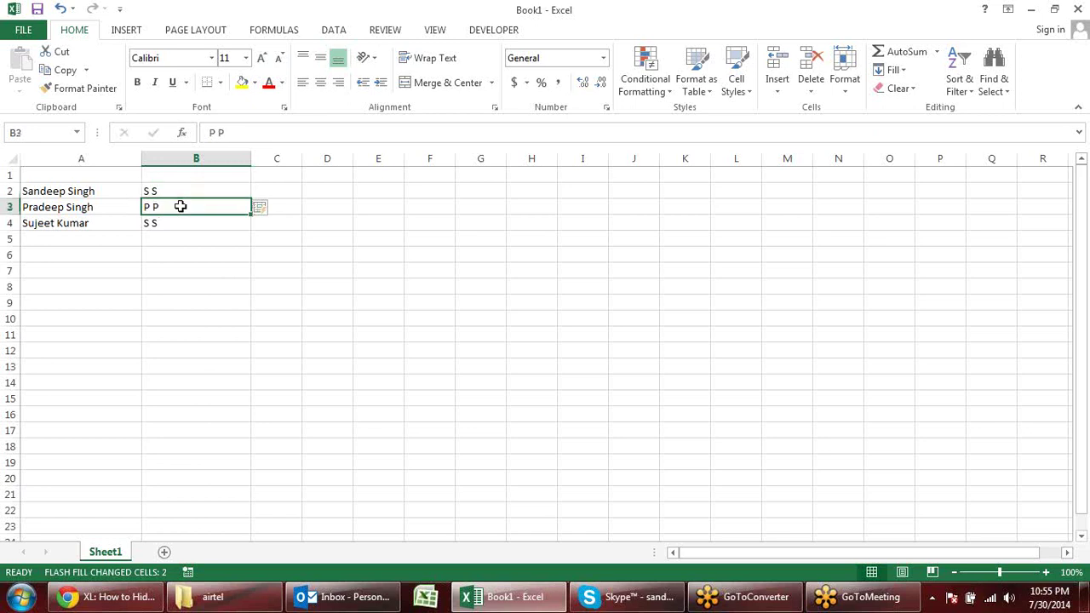
pyautogui.doubleClick(180, 206)
pyautogui.press('BackSpace')
pyautogui.press('BackSpace')
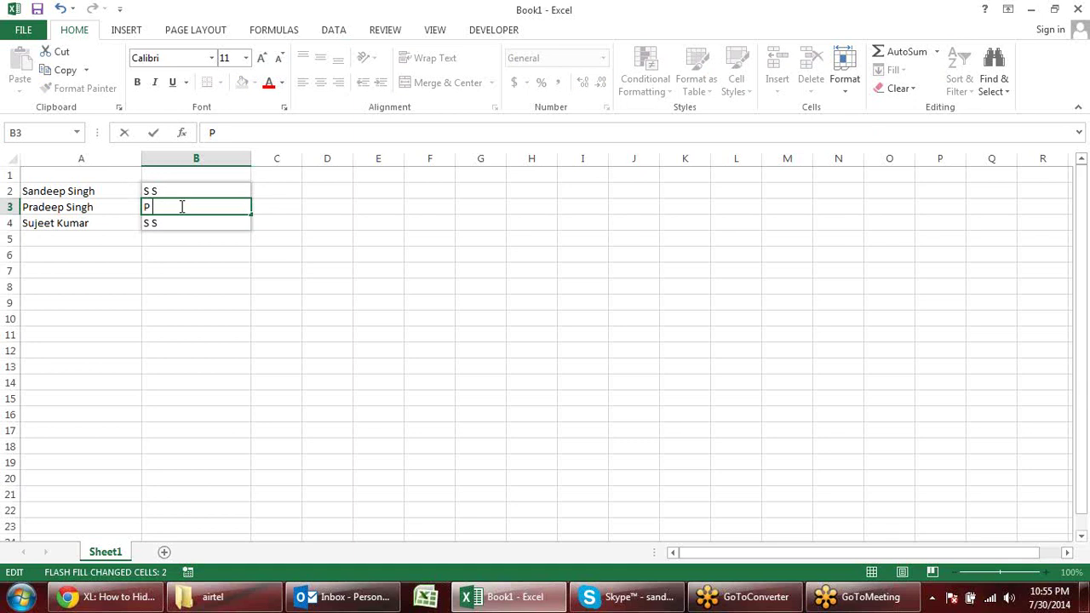
pyautogui.write('S')
pyautogui.hotkey('ctrl', 'Return')
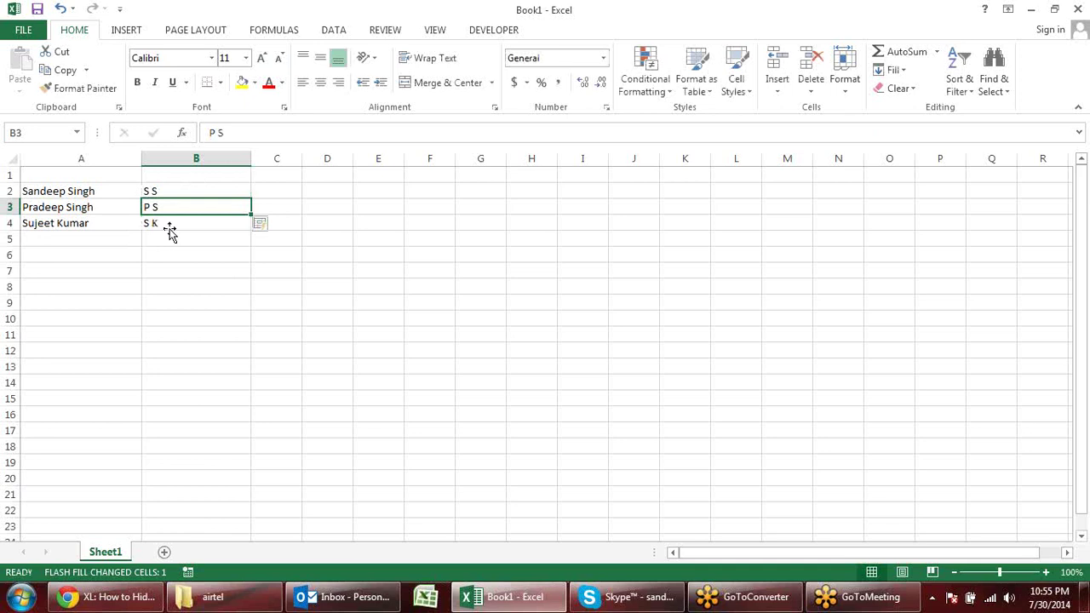
pyautogui.click(169, 231)
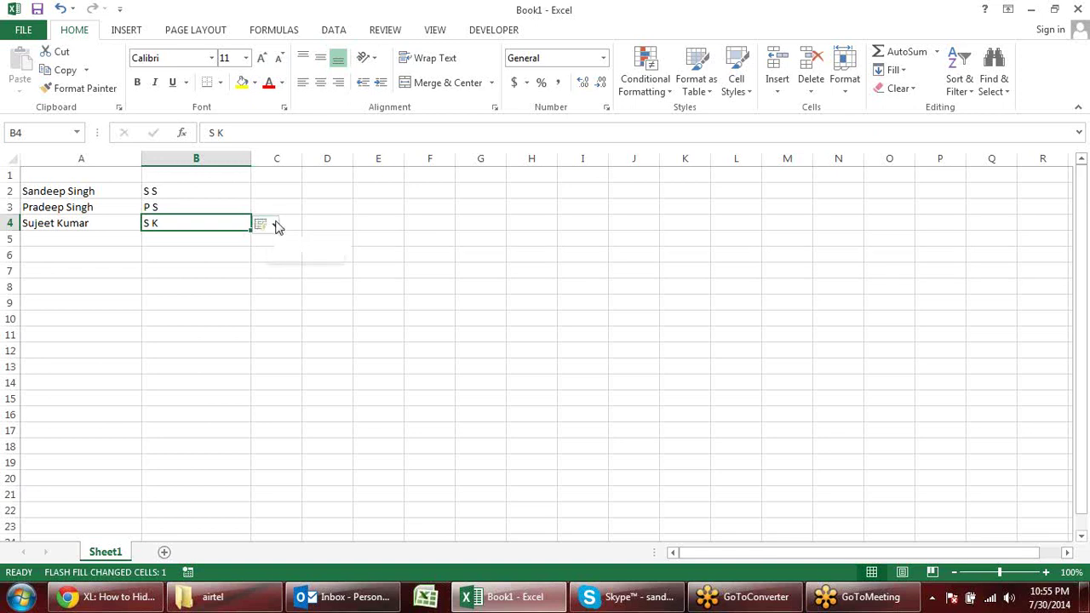
pyautogui.click(271, 224)
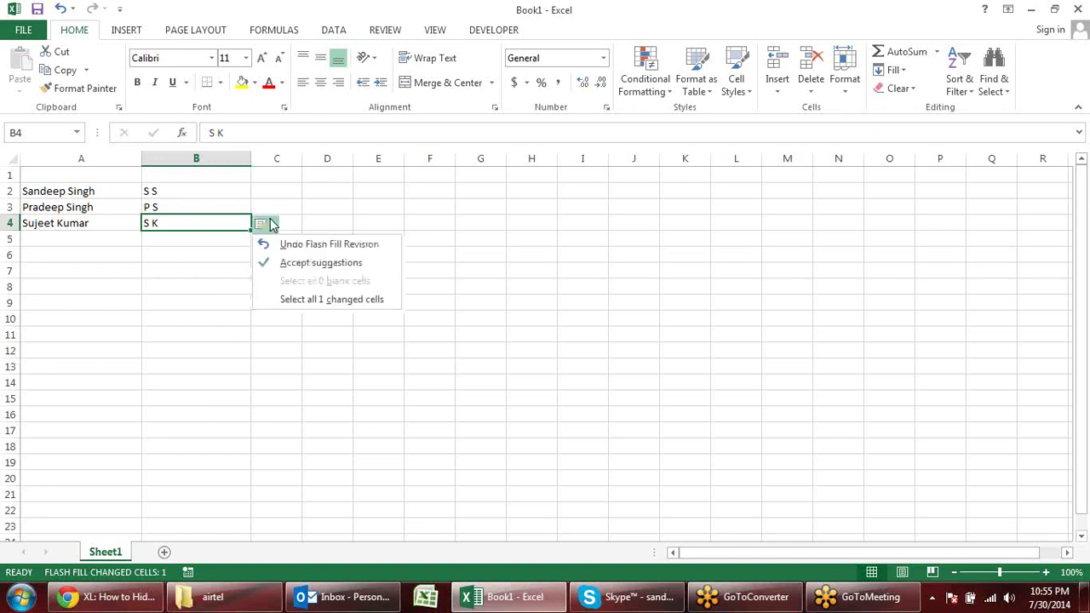
pyautogui.click(340, 213)
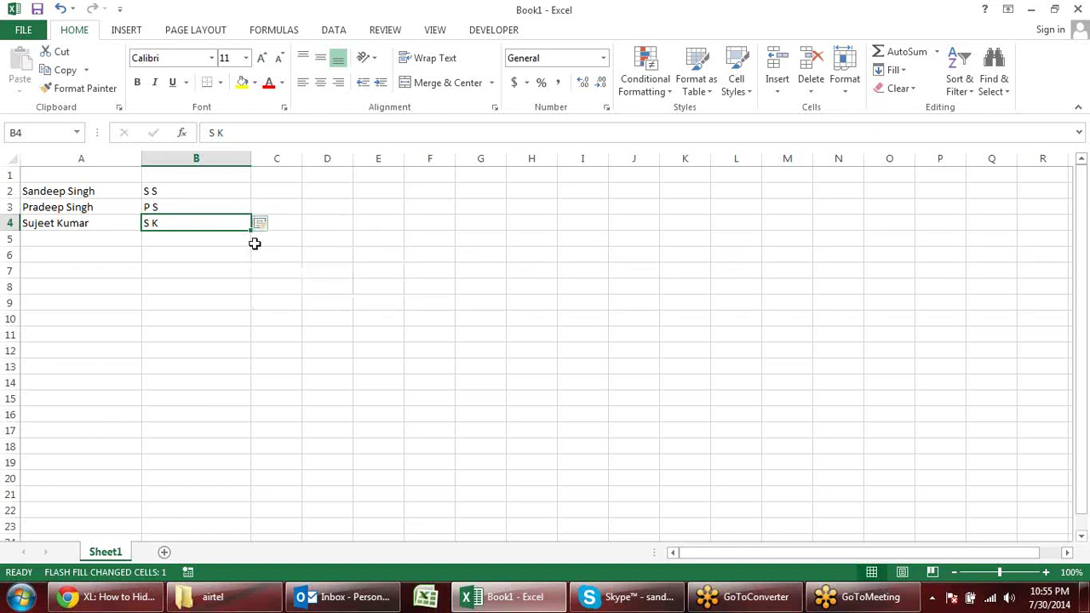
# Widen column D
pyautogui.click(320, 287)
pyautogui.click(316, 214)
pyautogui.moveTo(452, 170); pyautogui.dragTo(452, 170)
pyautogui.click(377, 193)
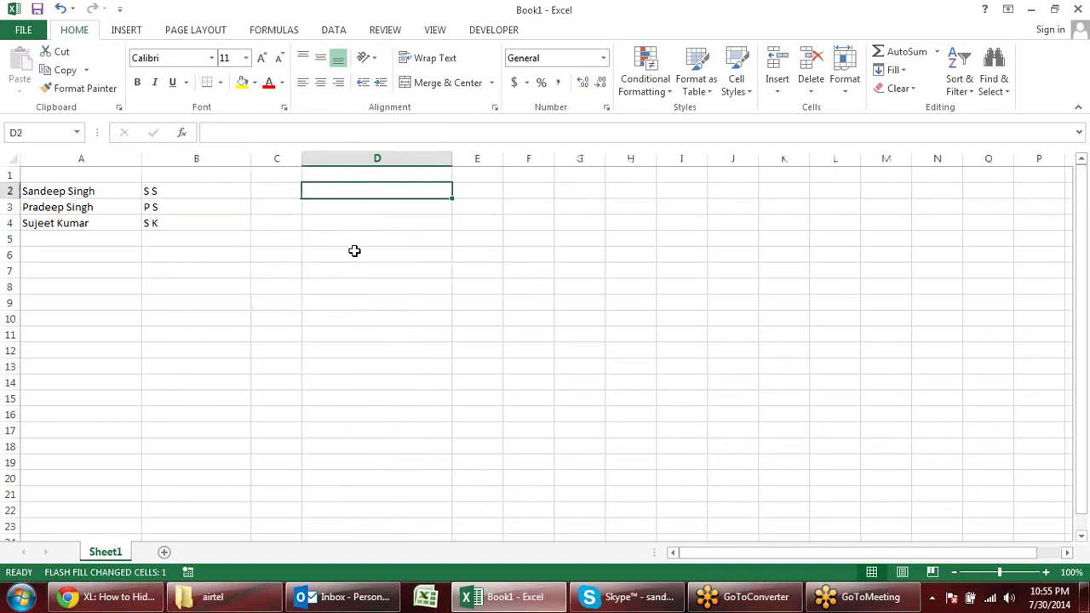
# Autofill the three names from A2:A4 down to row 11
pyautogui.click(103, 197)
pyautogui.moveTo(102, 199); pyautogui.dragTo(143, 341)
pyautogui.moveTo(187, 189)
pyautogui.mouseDown()
pyautogui.moveTo(197, 339)
pyautogui.moveTo(176, 327)
pyautogui.mouseUp()
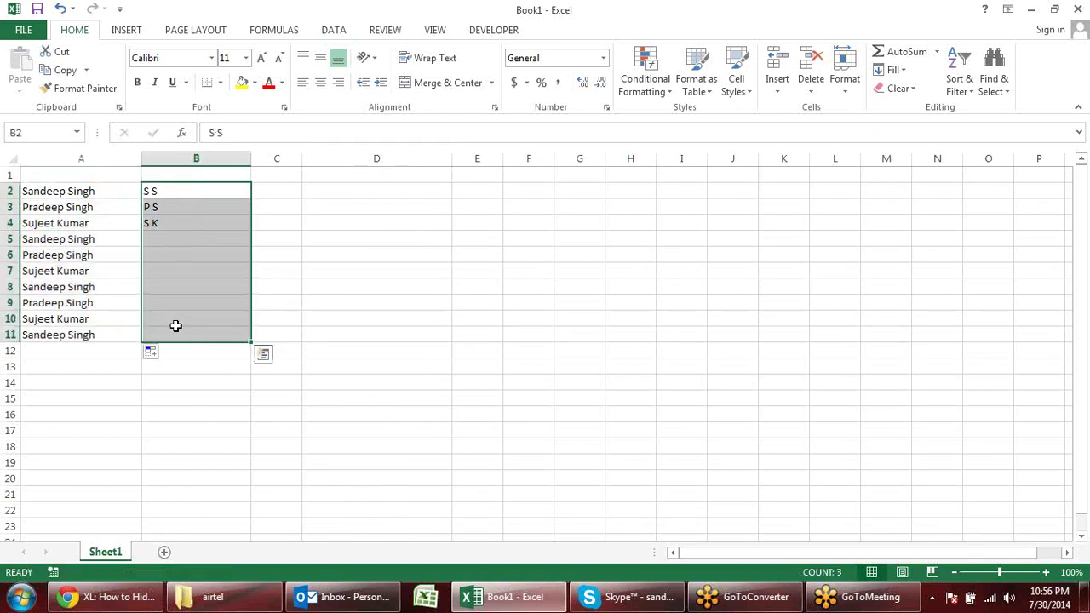
# Fill B2:B11 with =RANDBETWEEN(10,90) and convert the results to fixed values
pyautogui.write('=RA')
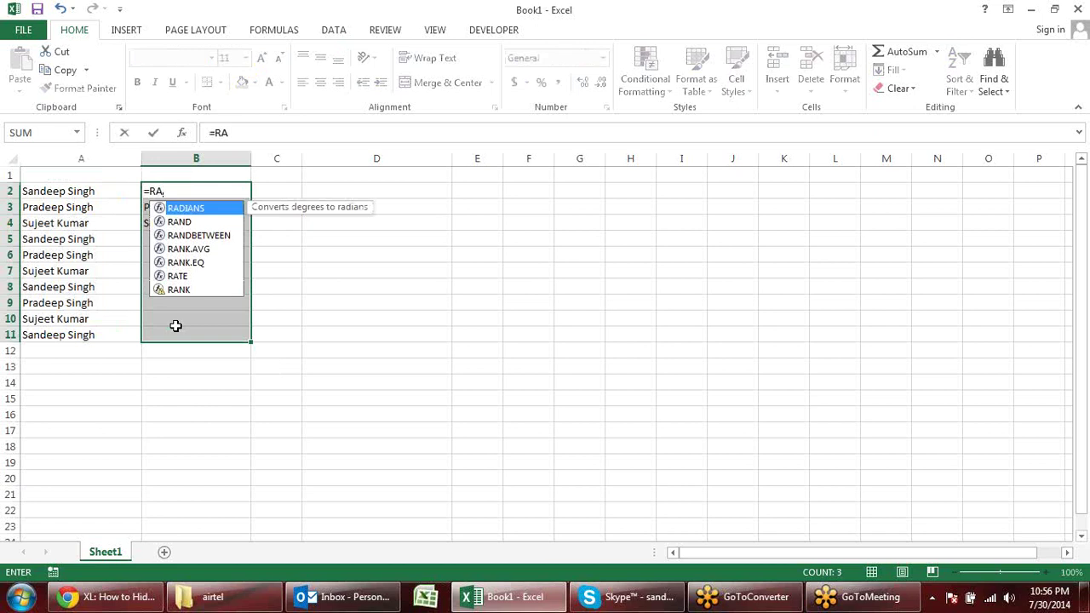
pyautogui.press('Down')
pyautogui.press('Down')
pyautogui.press('Tab')
pyautogui.write('10,90')
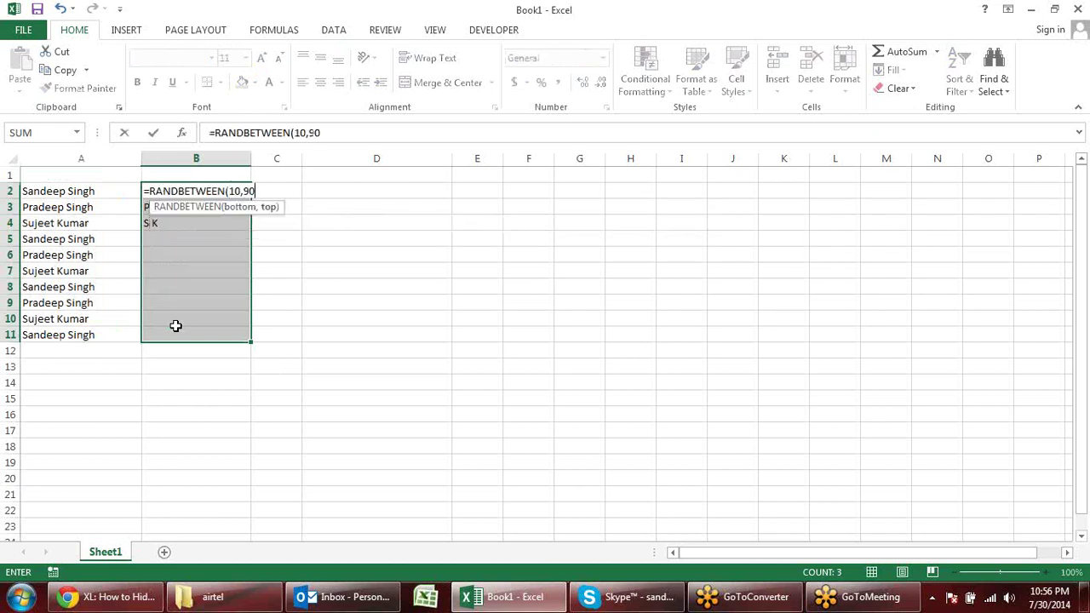
pyautogui.write(')')
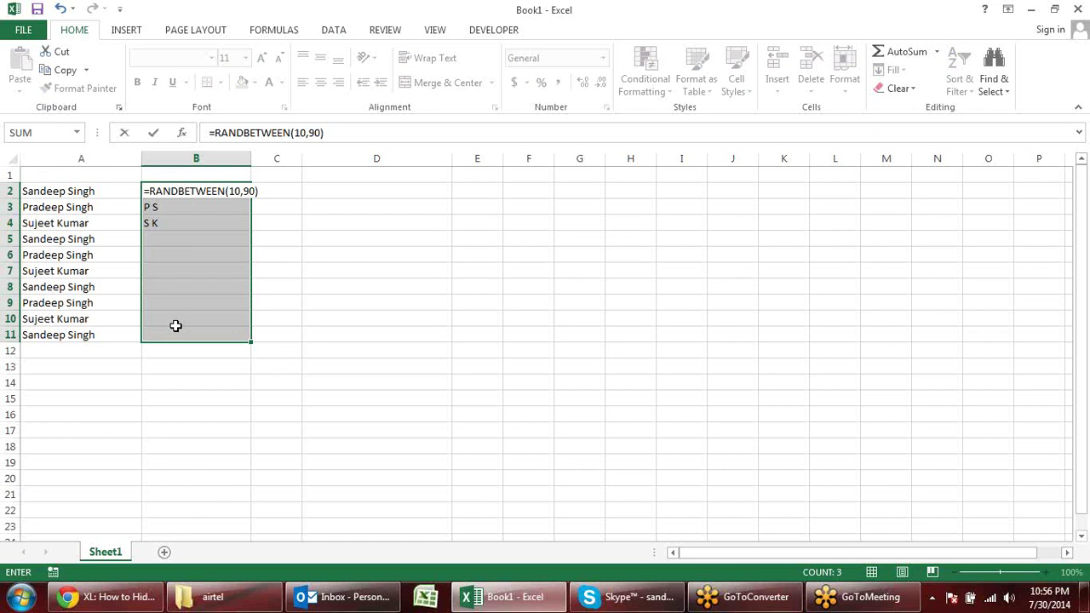
pyautogui.hotkey('ctrl', 'Return')
pyautogui.hotkey('ctrl', 'c')
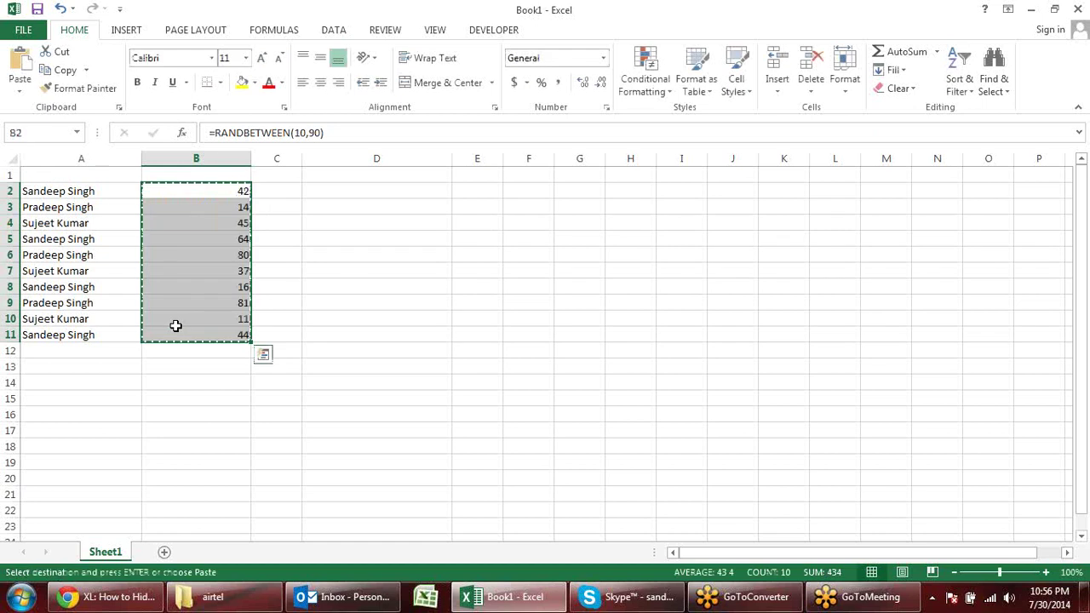
pyautogui.hotkey('alt', 'h')
pyautogui.press('v')
pyautogui.press('v')
pyautogui.press('Escape')
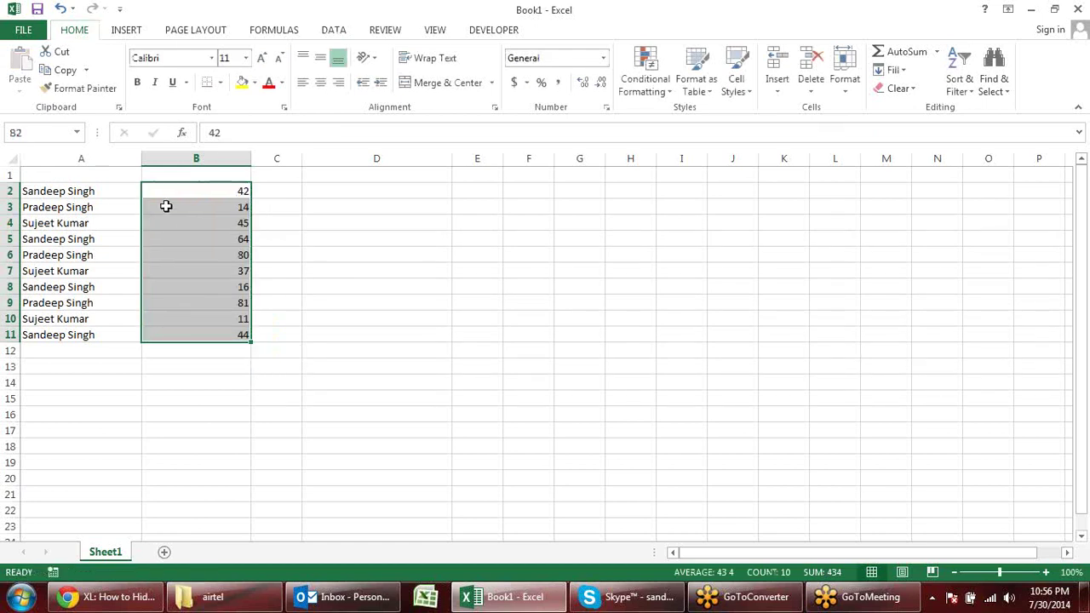
pyautogui.click(279, 242)
# Add headers Name and Sales in A1:B1 and select the table A1:B11
pyautogui.click(90, 176)
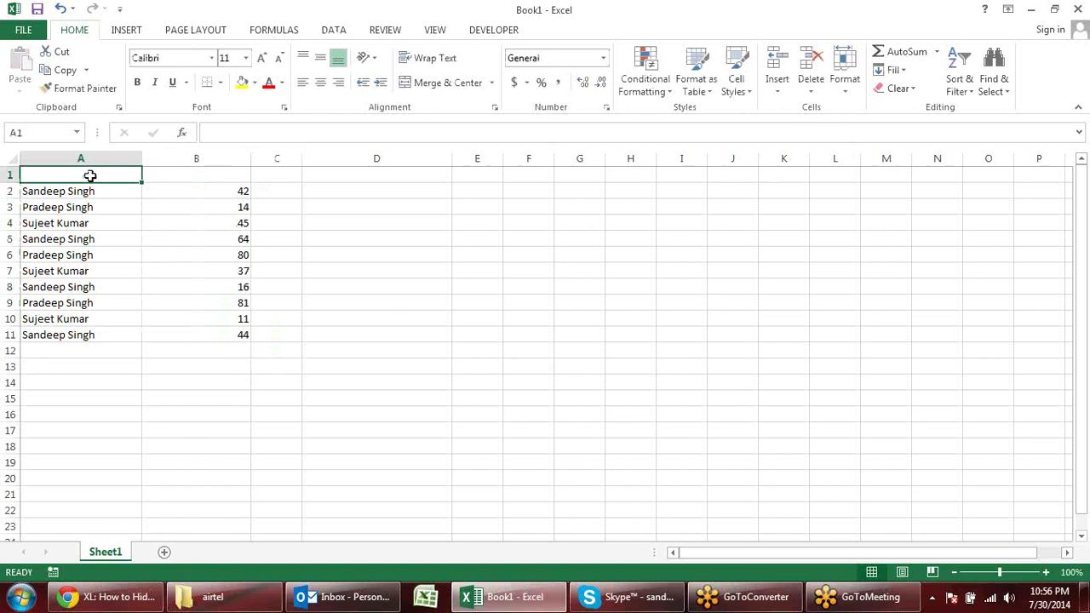
pyautogui.write('nAME')
pyautogui.press('Tab')
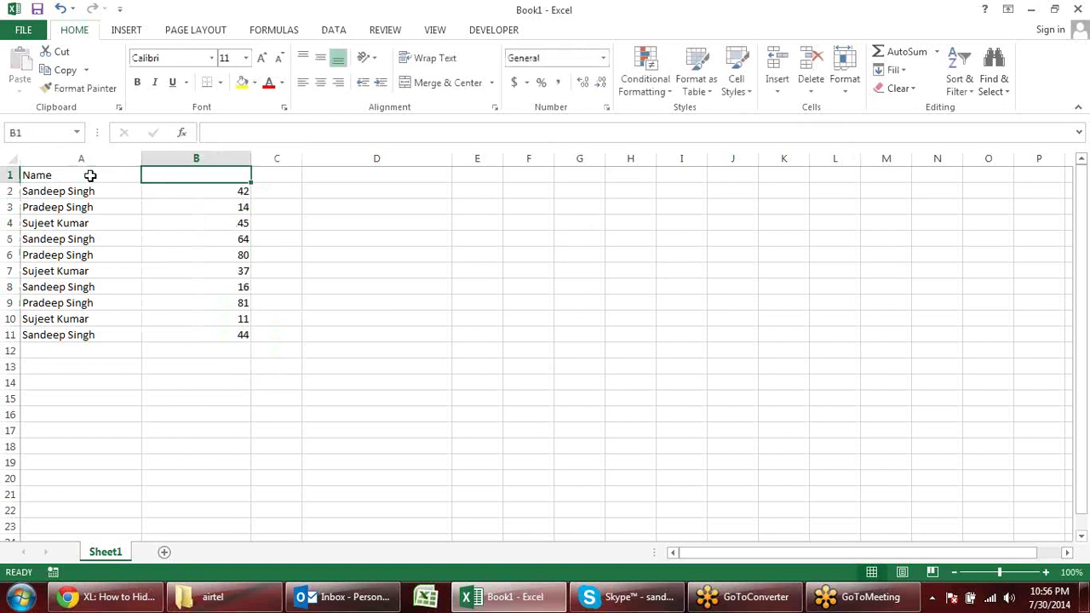
pyautogui.write('Sales')
pyautogui.press('Return')
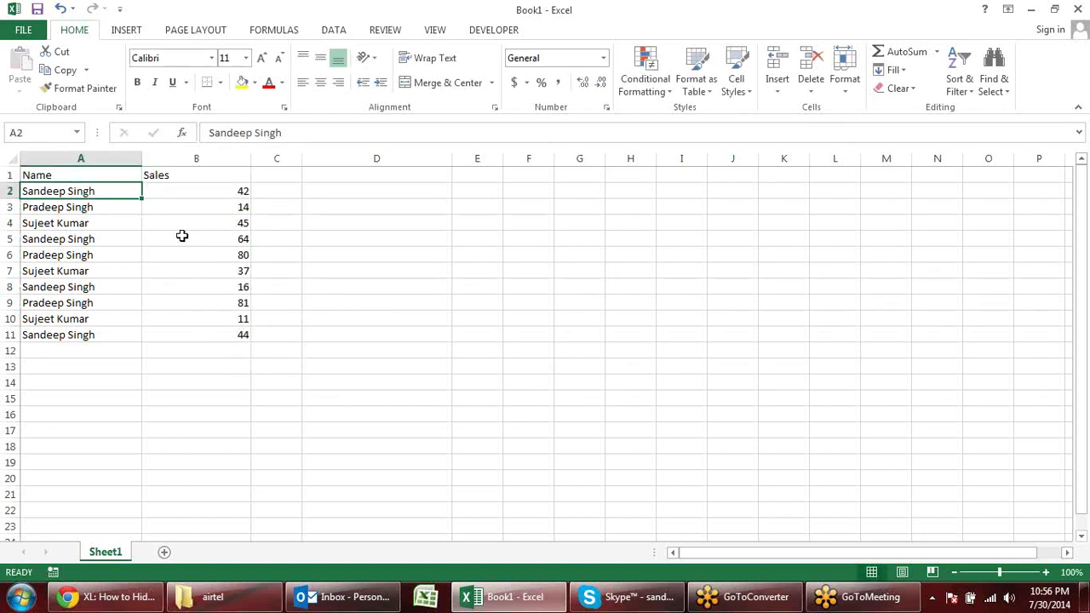
pyautogui.moveTo(99, 177); pyautogui.dragTo(249, 335)
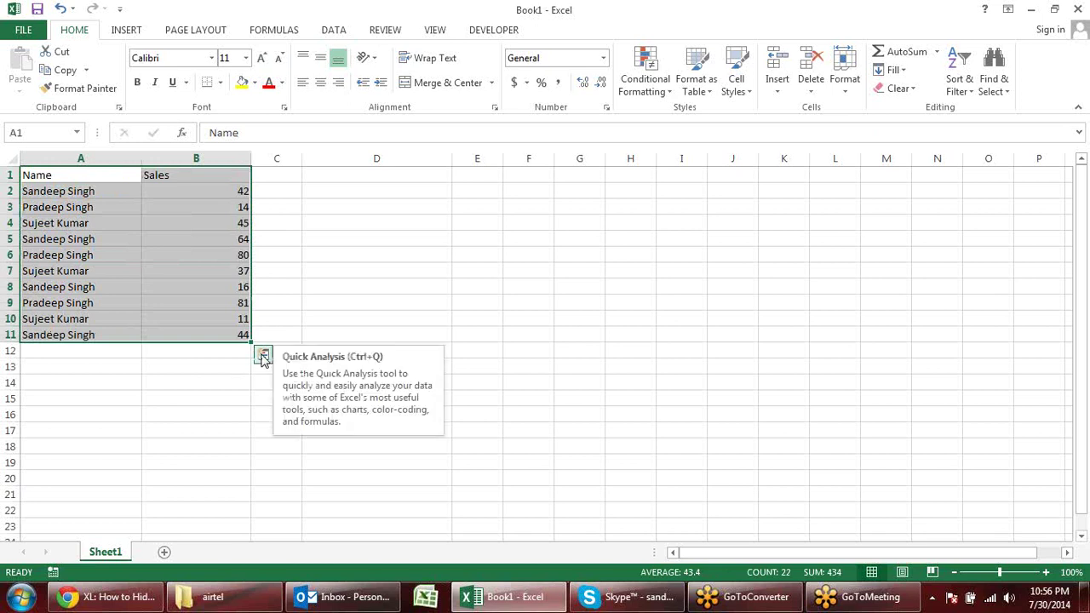
# Open Quick Analysis for the A1:B11 Name and Sales range, viewing Charts then Totals
pyautogui.click(263, 357)
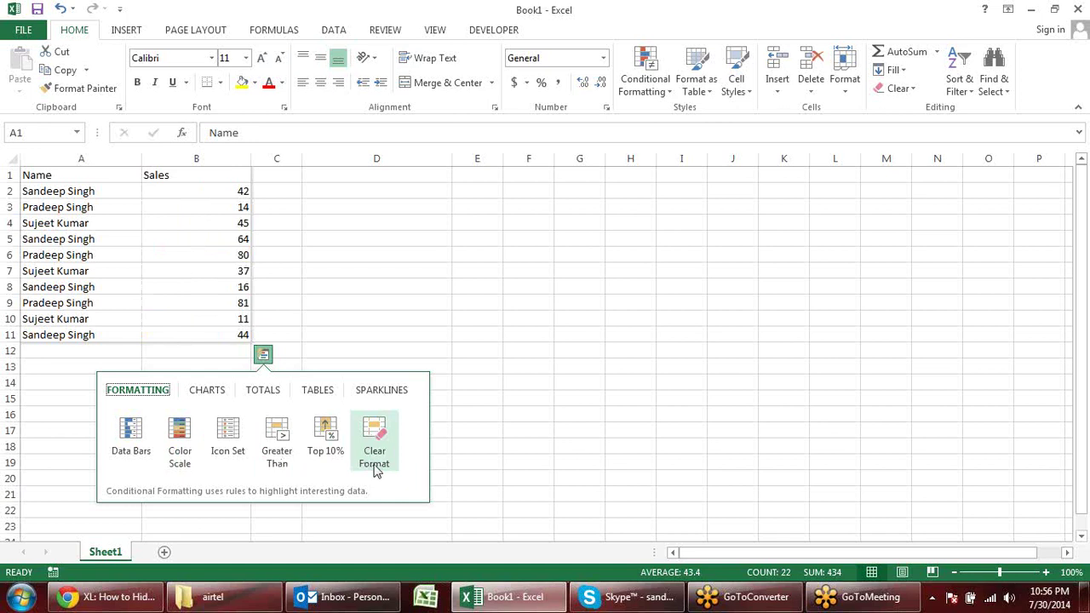
pyautogui.click(211, 401)
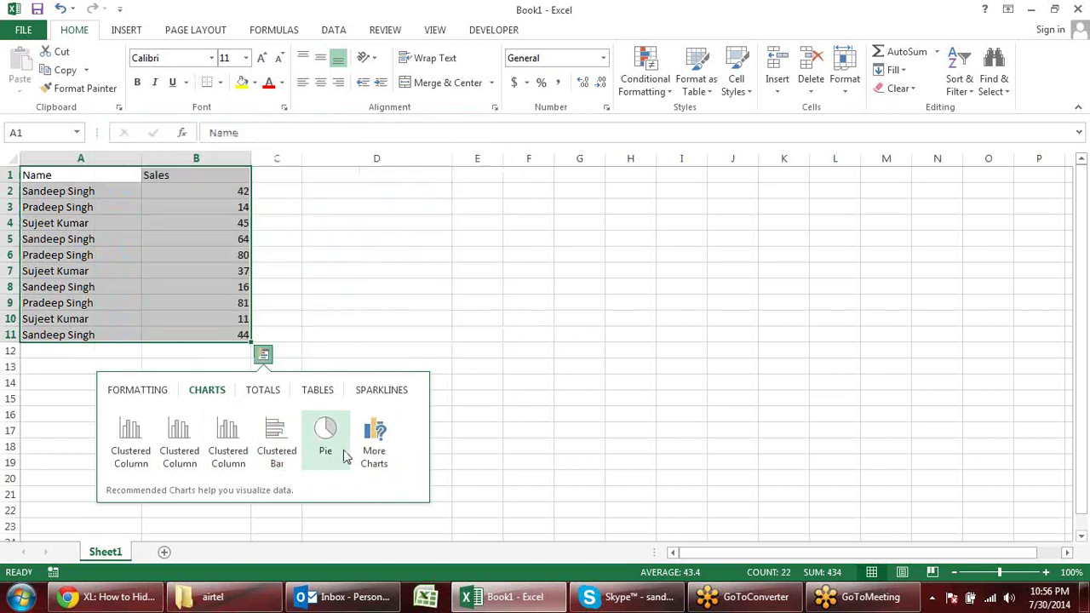
pyautogui.click(276, 390)
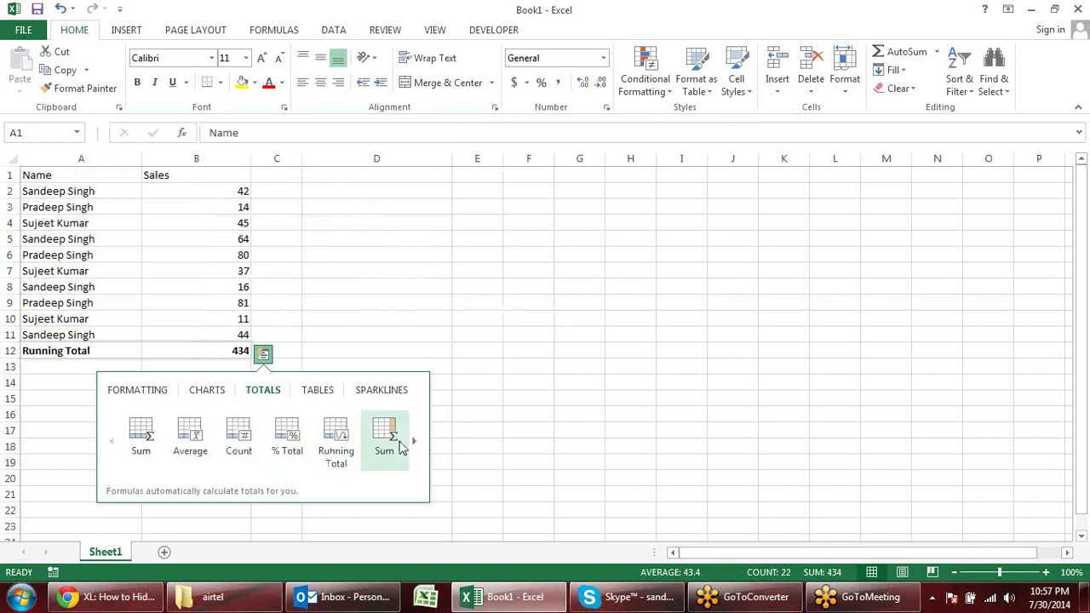
# Browse more Totals choices, then the Tables and Sparklines suggestions
pyautogui.click(414, 441)
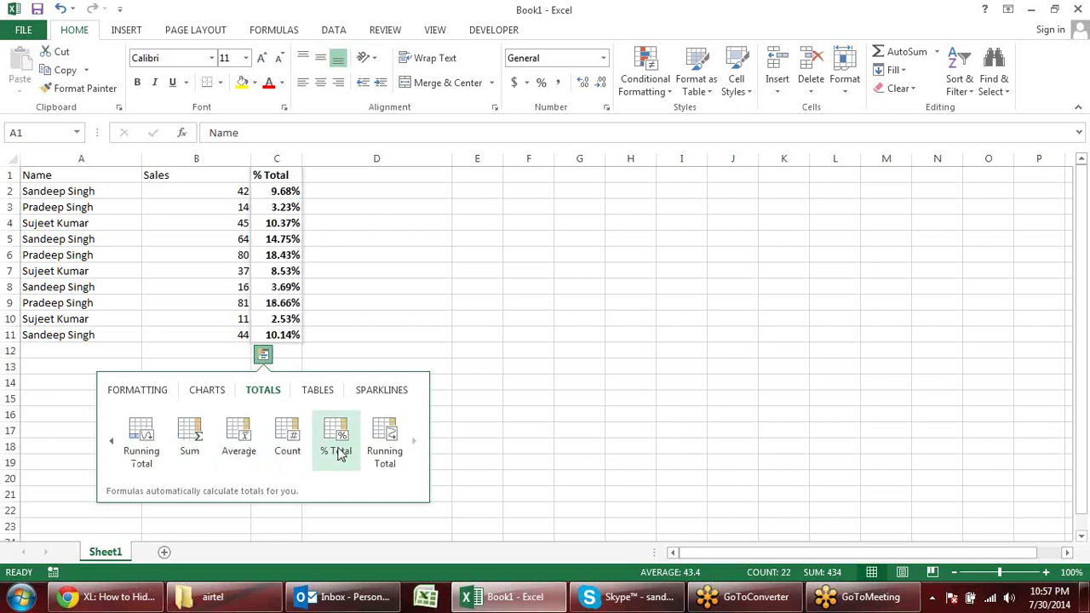
pyautogui.click(320, 394)
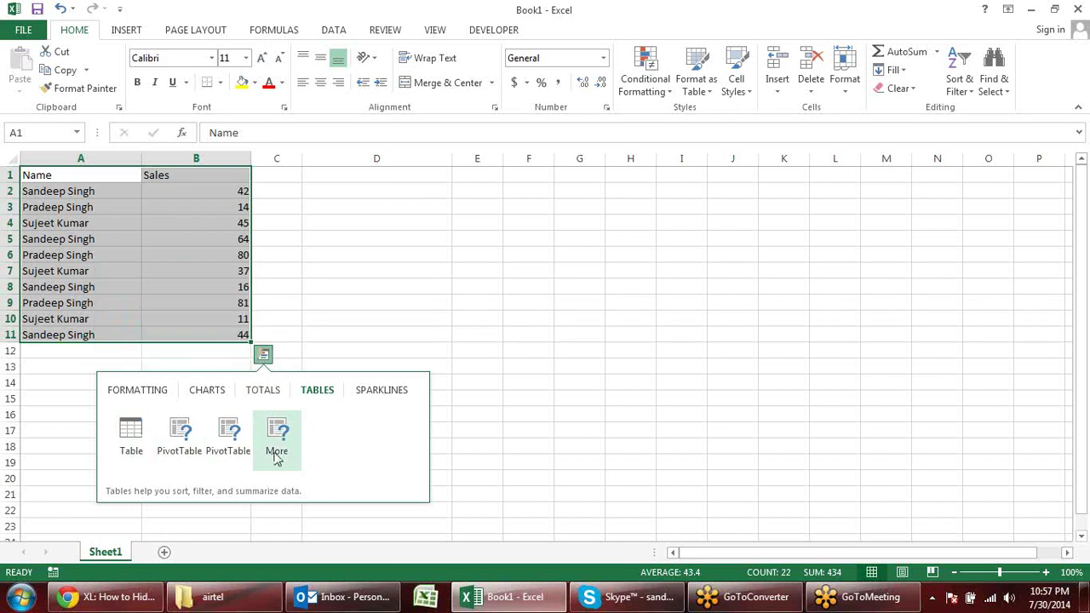
pyautogui.click(397, 399)
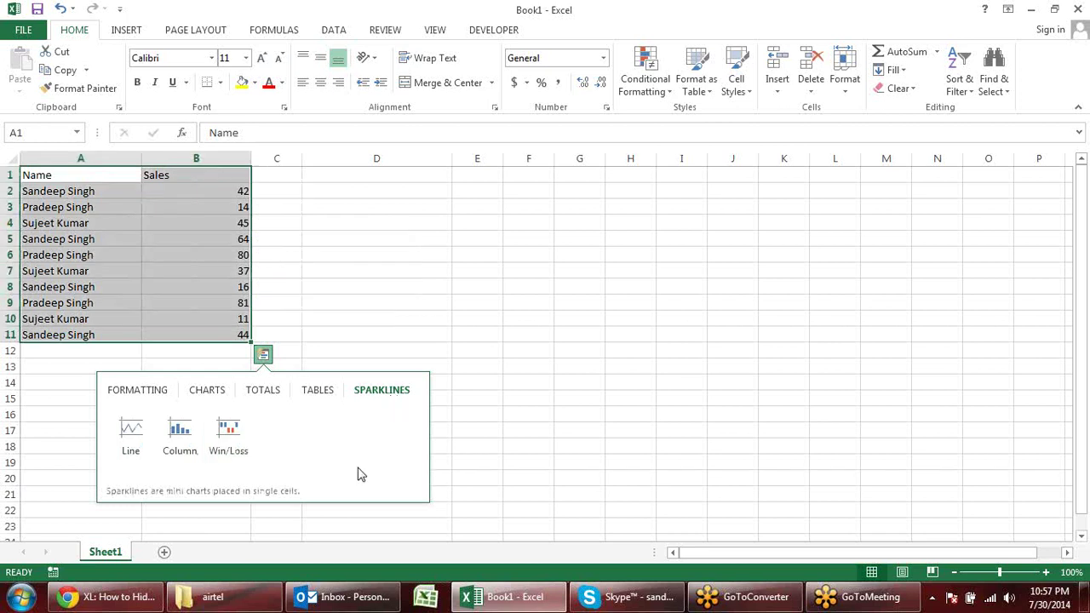
# Cycle through Formatting, Charts, Totals, Tables and Sparklines again, then close the panel
pyautogui.click(142, 396)
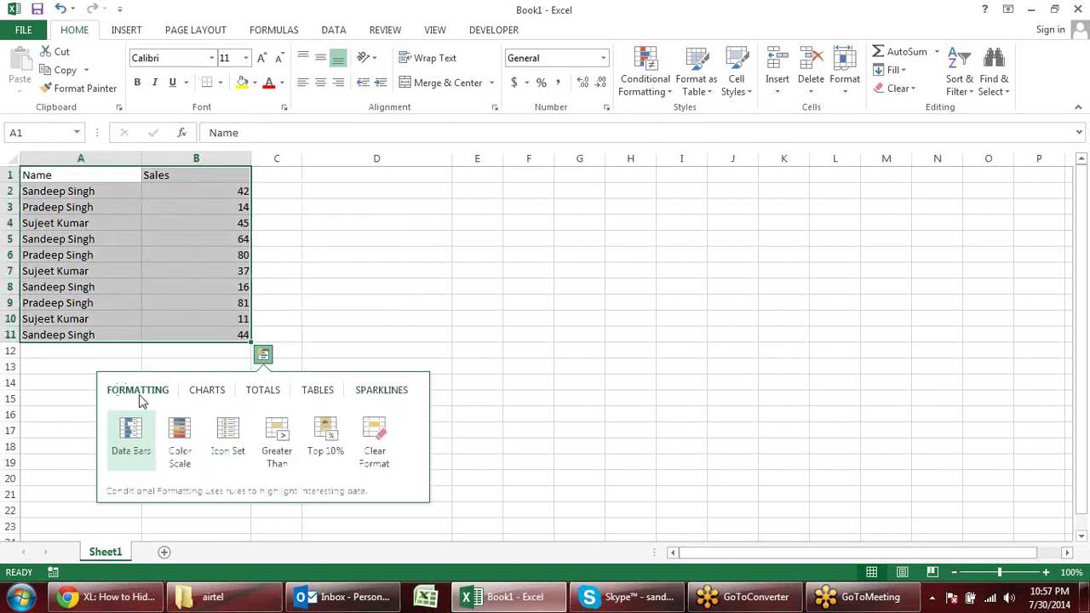
pyautogui.click(209, 395)
pyautogui.click(271, 394)
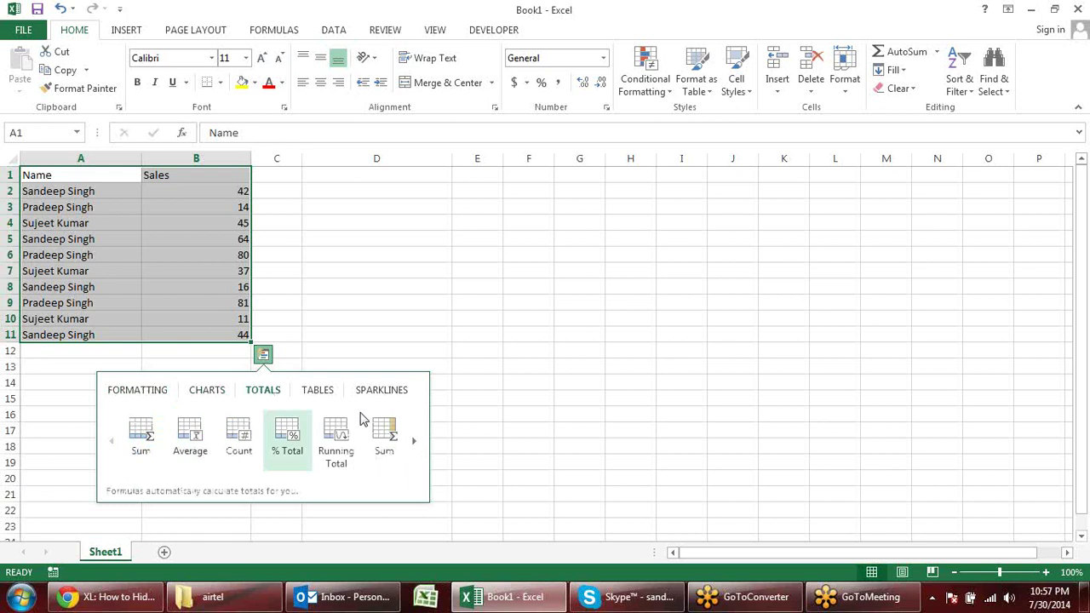
pyautogui.click(322, 397)
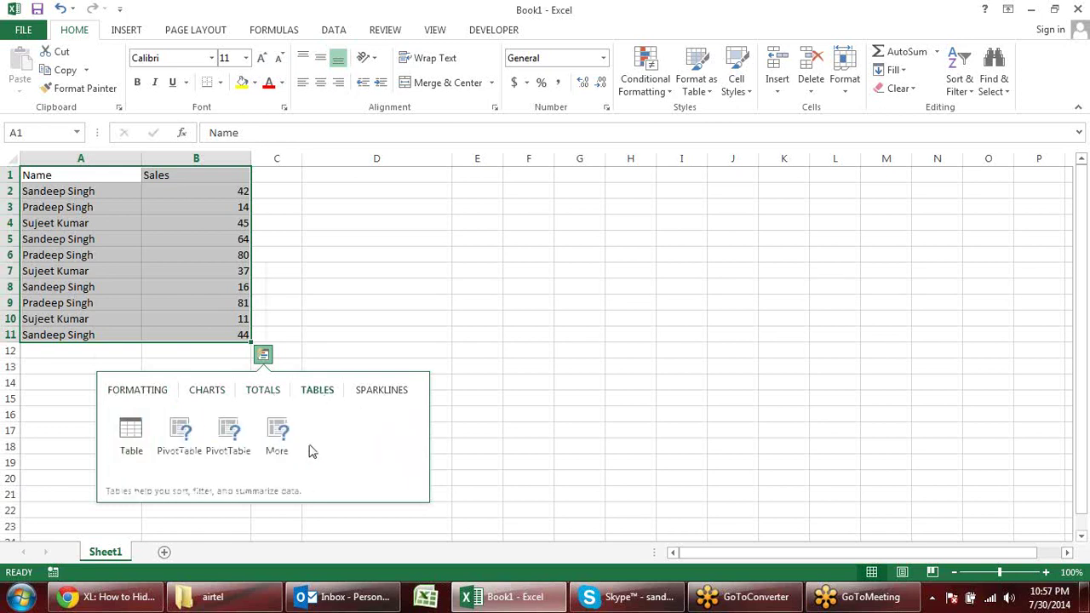
pyautogui.click(381, 390)
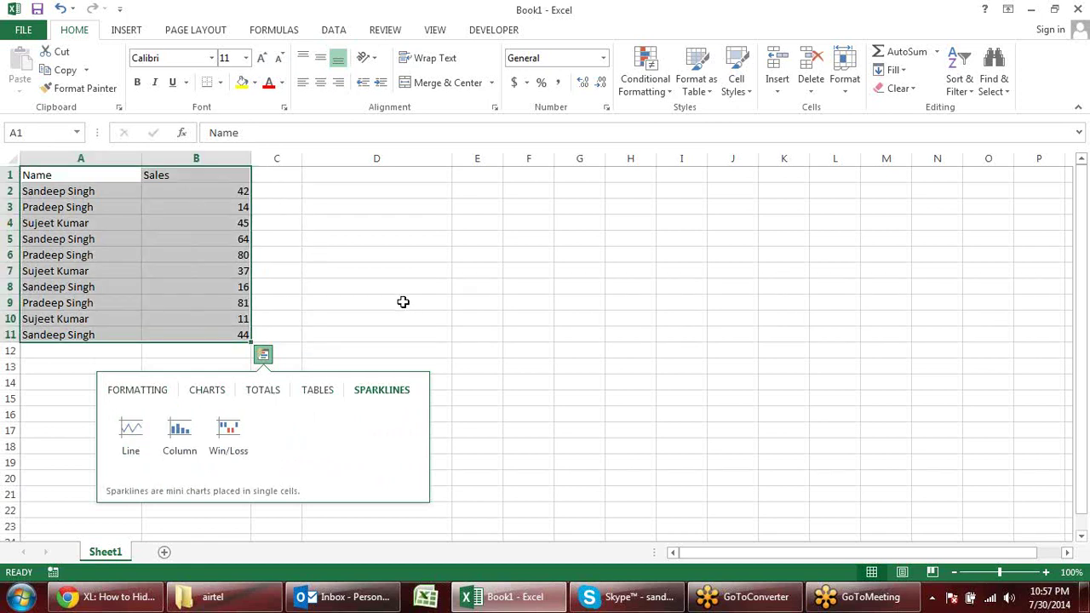
pyautogui.click(126, 31)
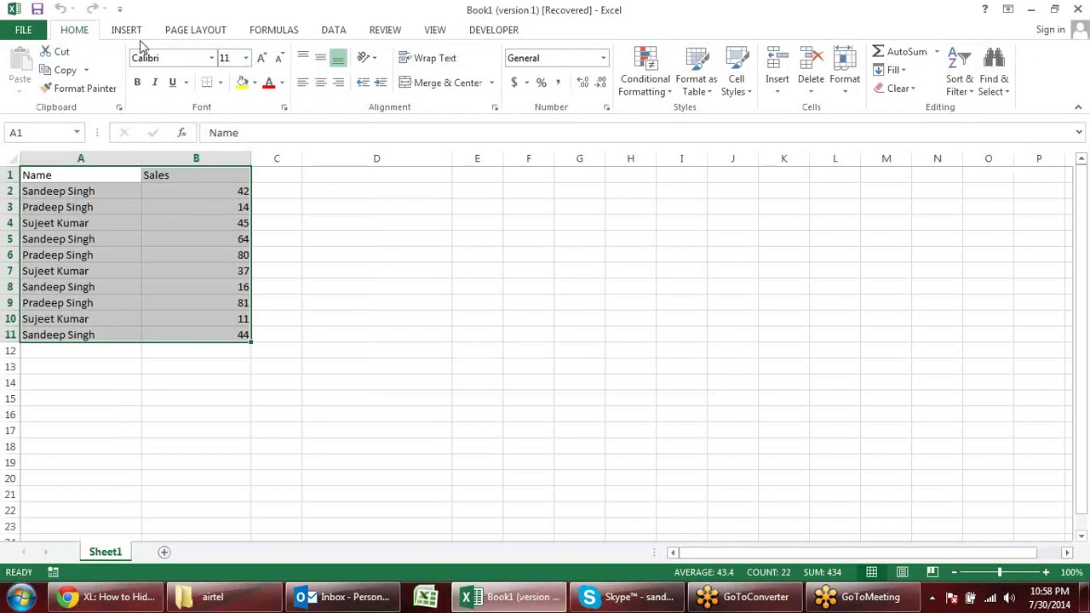
pyautogui.click(135, 31)
pyautogui.click(98, 85)
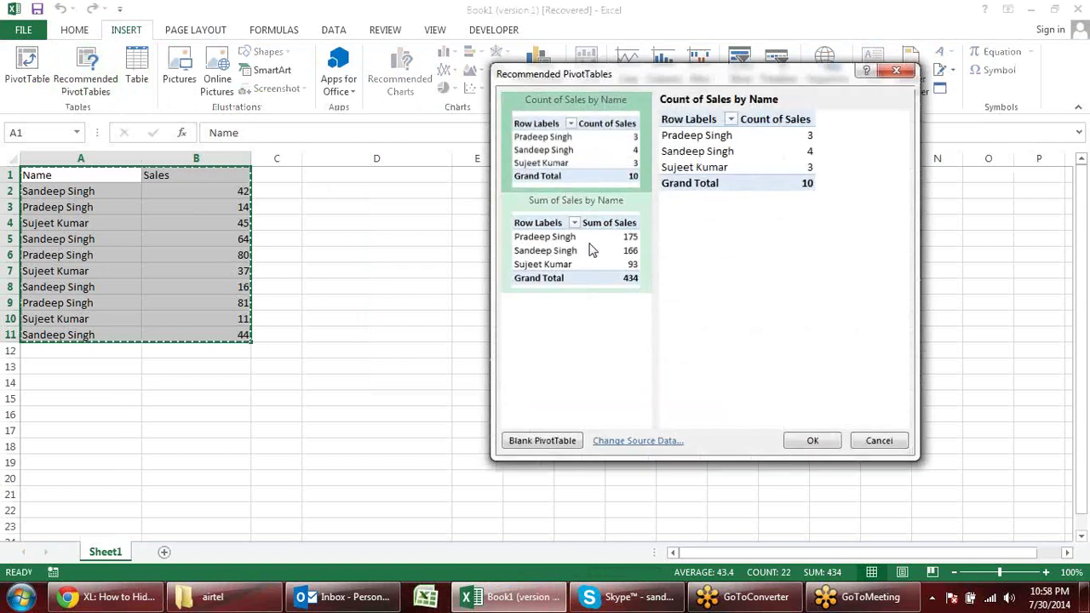
pyautogui.click(606, 291)
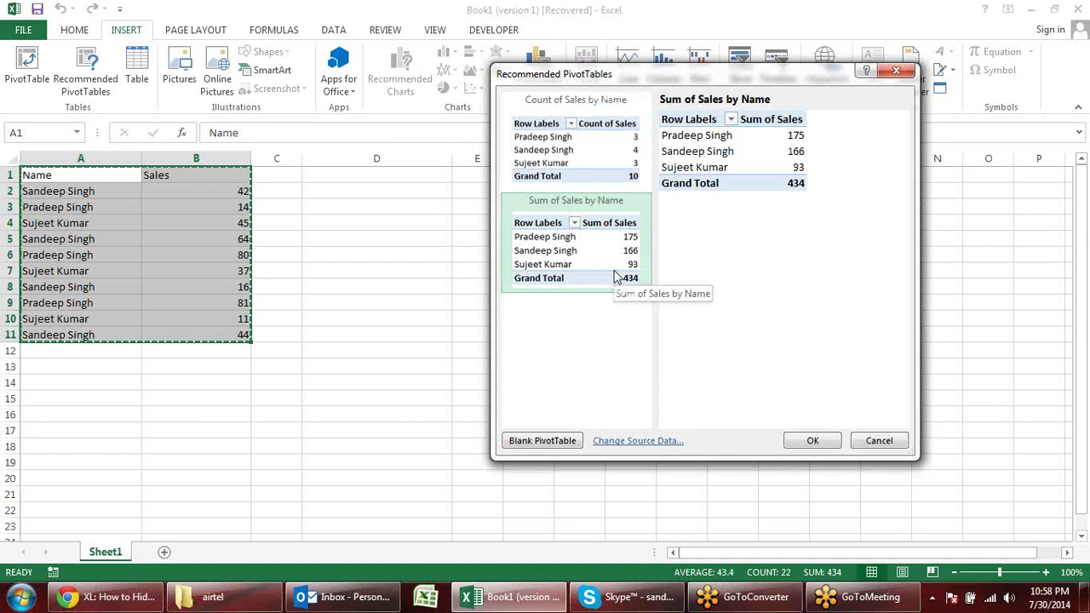
pyautogui.click(811, 437)
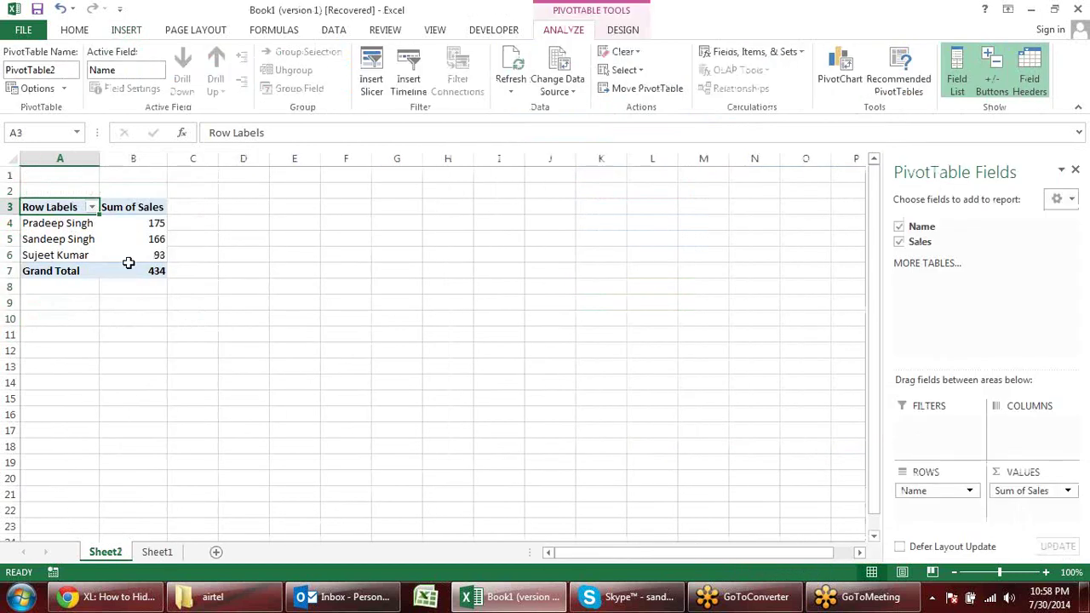
pyautogui.moveTo(121, 262)
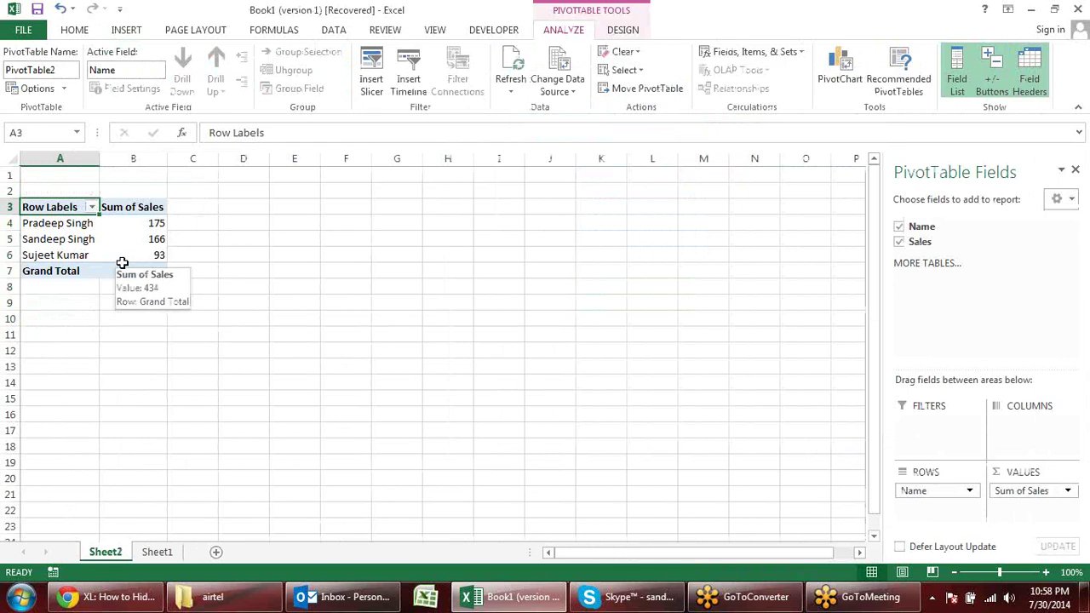
pyautogui.hotkey('alt', 'e')
pyautogui.press('l')
pyautogui.press('Return')
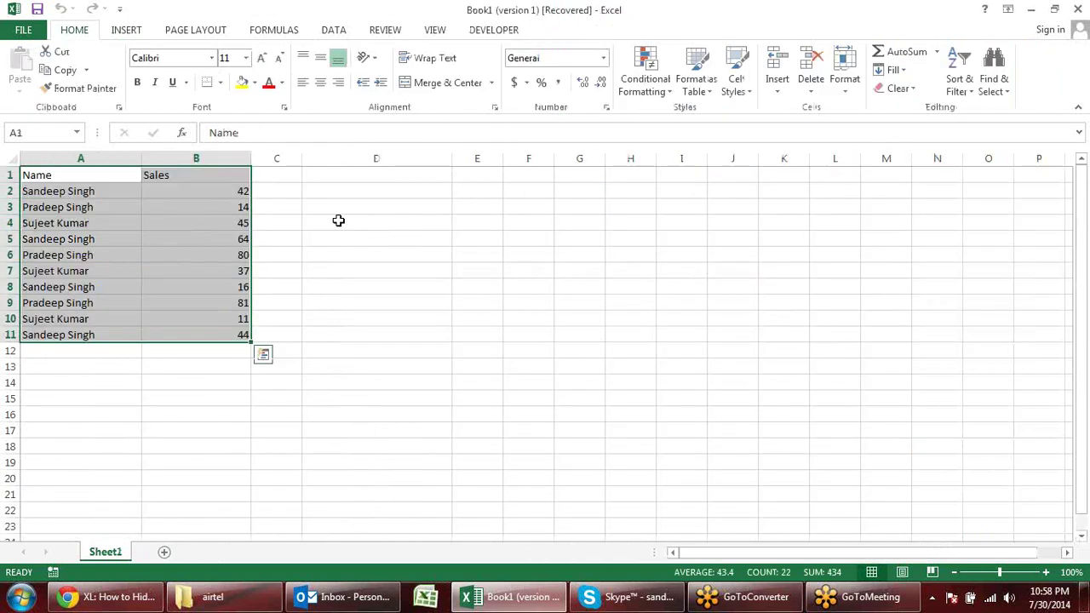
# Open Recommended Charts and preview the Sum of Sales by Name, Count of Sales, bar and pie suggestions
pyautogui.click(126, 30)
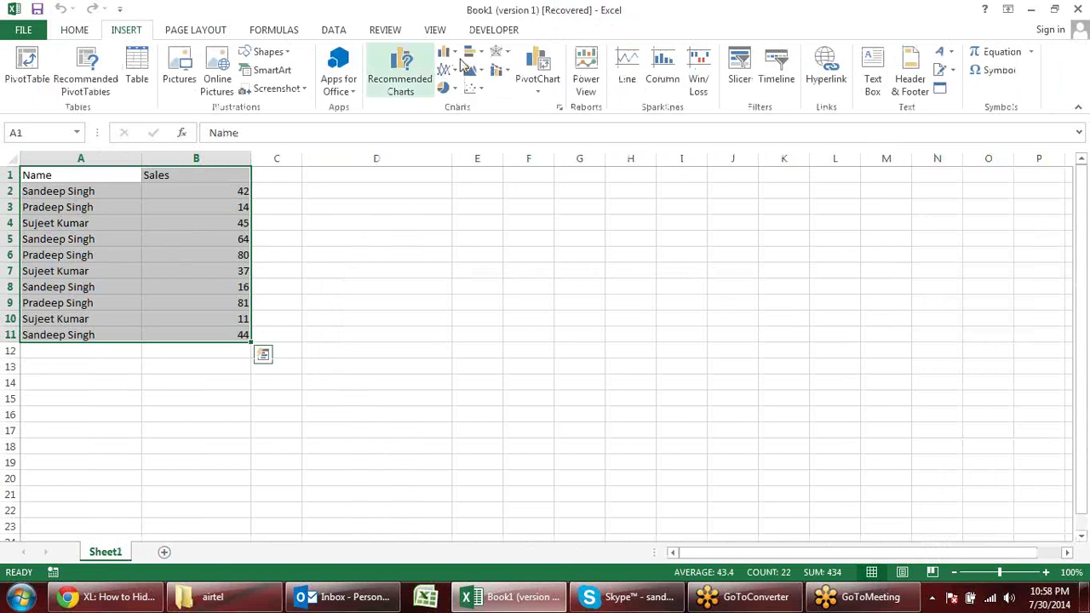
pyautogui.click(415, 77)
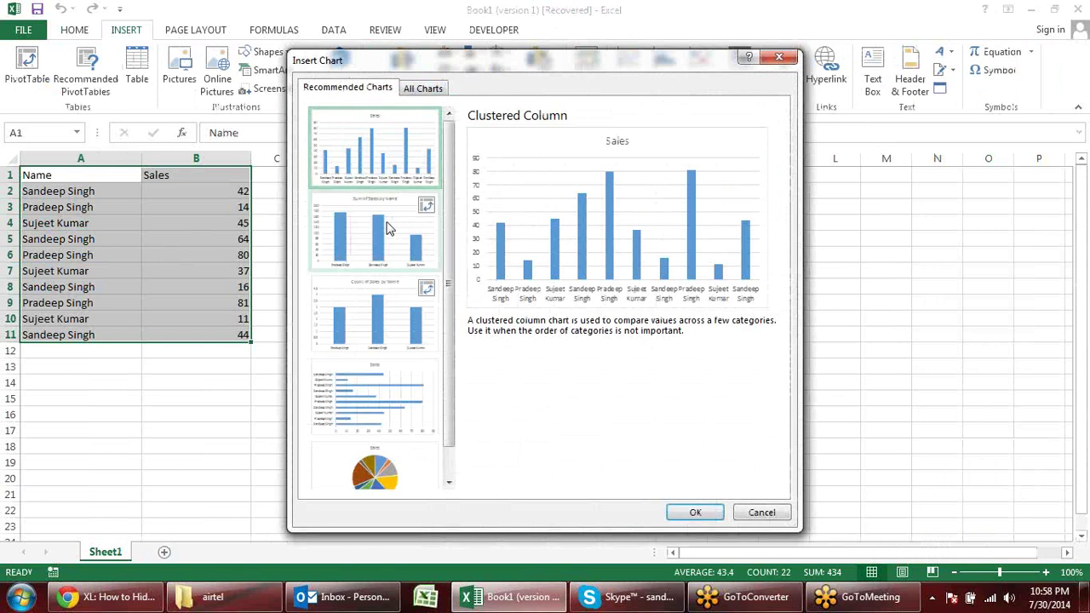
pyautogui.click(401, 252)
pyautogui.click(410, 308)
pyautogui.click(386, 417)
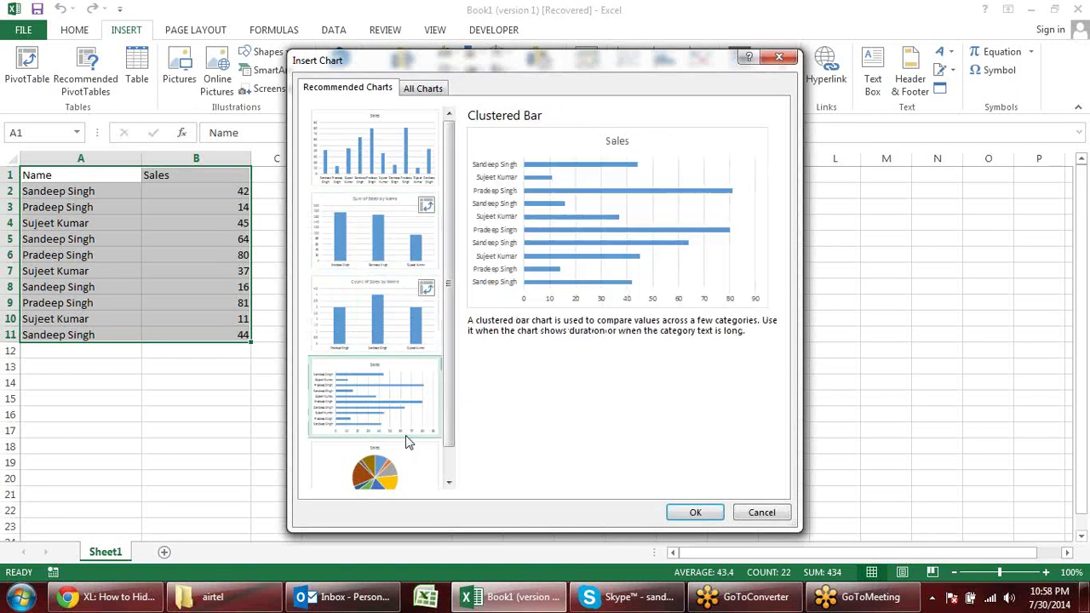
pyautogui.click(409, 461)
pyautogui.scroll(-1, 447, 388)
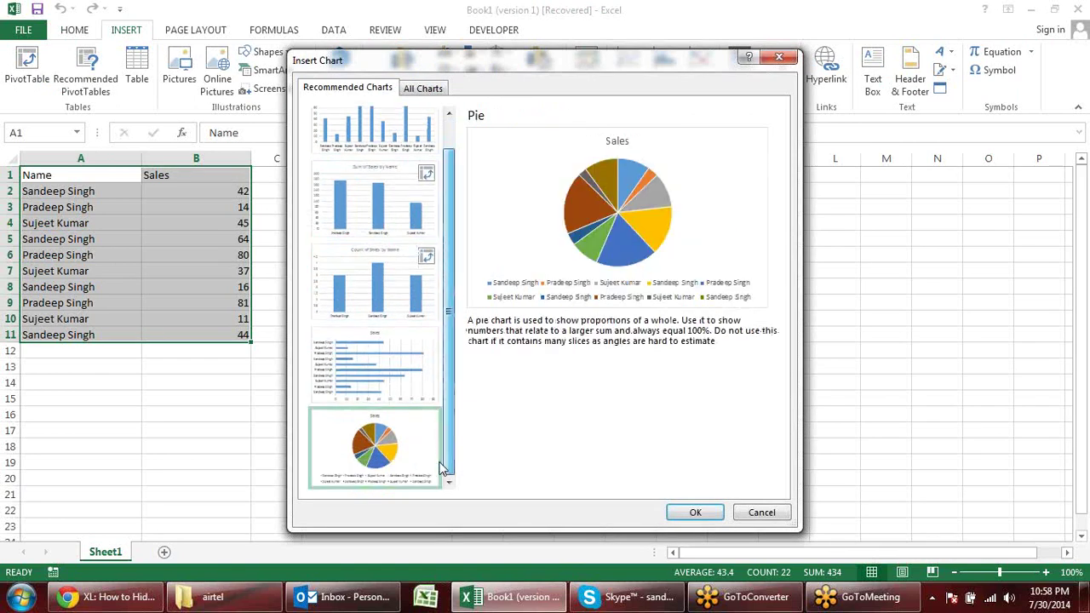
# Compare the recommended charts again, then insert the pie chart
pyautogui.click(365, 368)
pyautogui.click(380, 313)
pyautogui.click(379, 213)
pyautogui.click(379, 128)
pyautogui.click(380, 213)
pyautogui.click(378, 290)
pyautogui.click(372, 351)
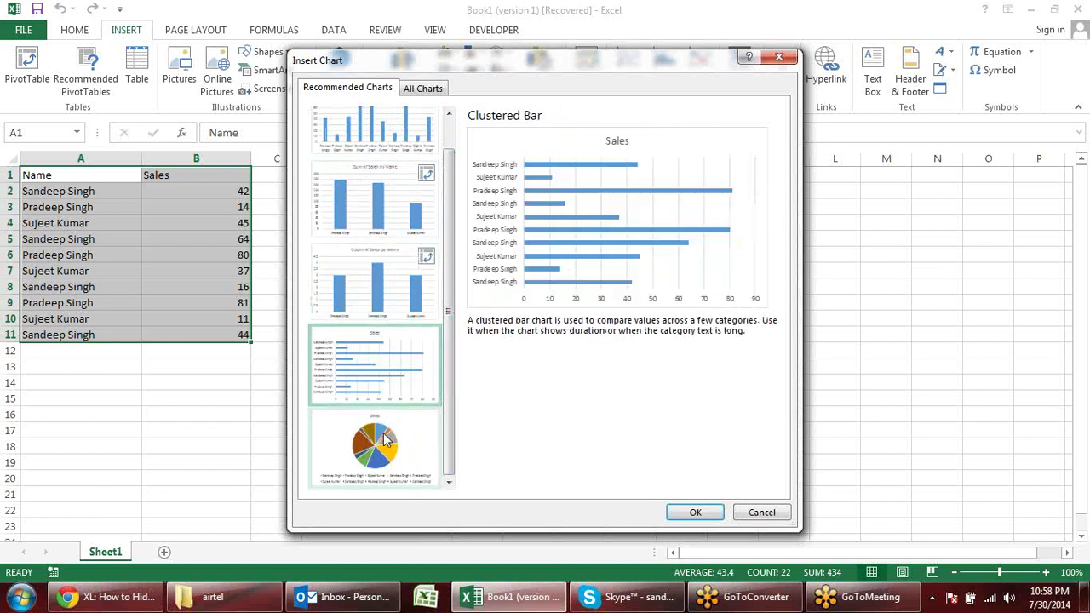
pyautogui.click(385, 432)
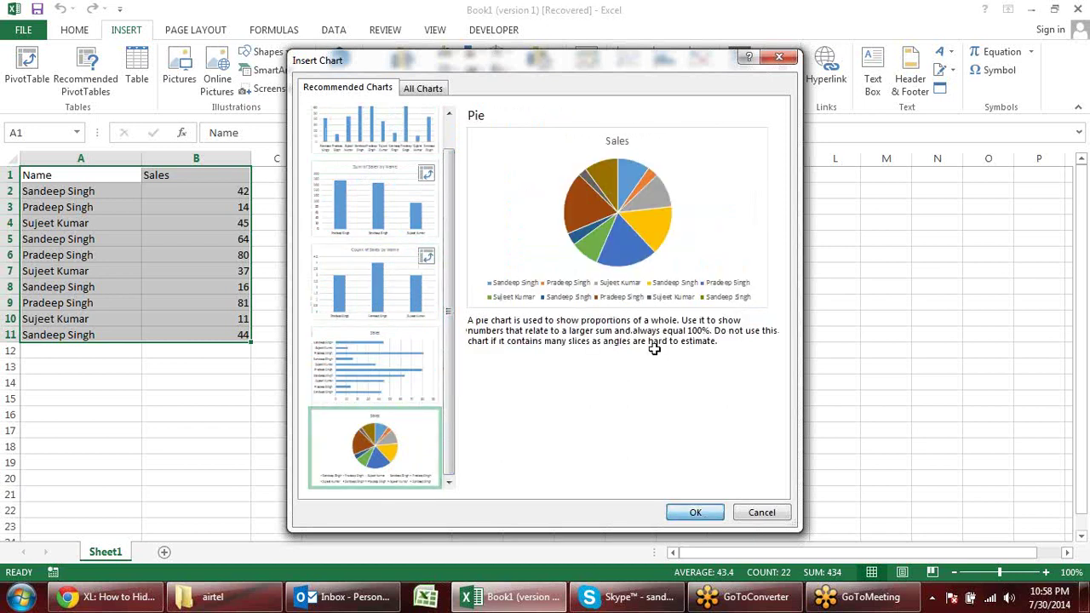
pyautogui.press('Return')
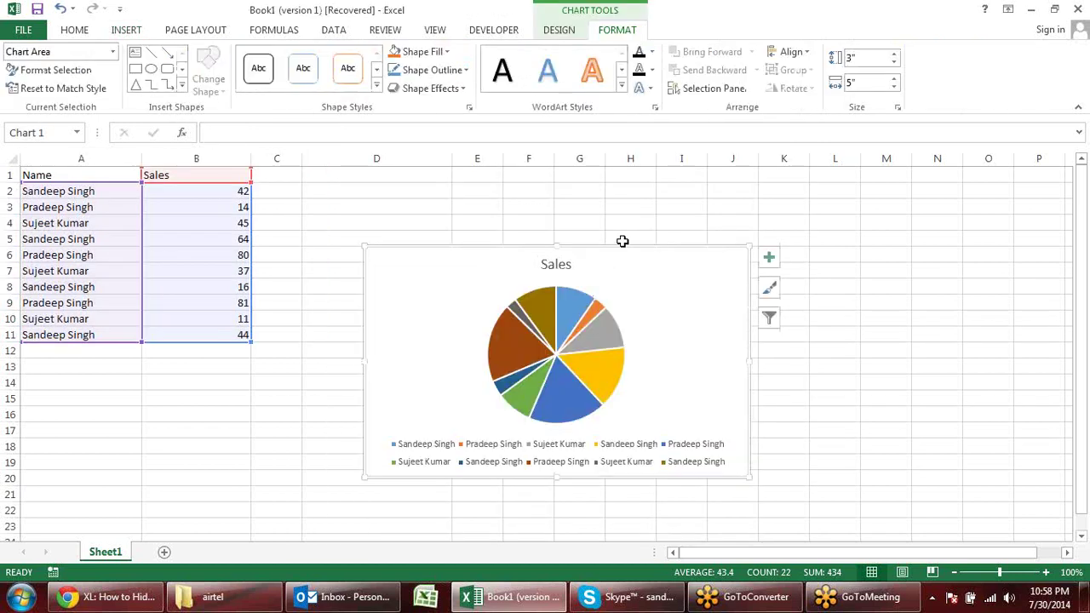
# Move the pie chart beside the data and apply the dark Style 7
pyautogui.moveTo(622, 246); pyautogui.dragTo(580, 194)
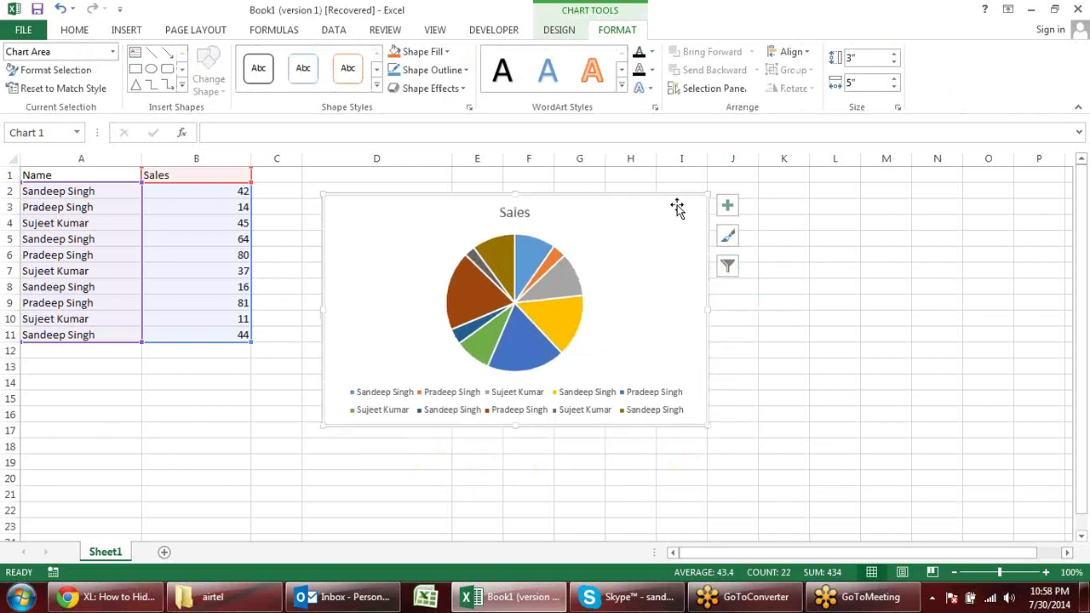
pyautogui.click(726, 208)
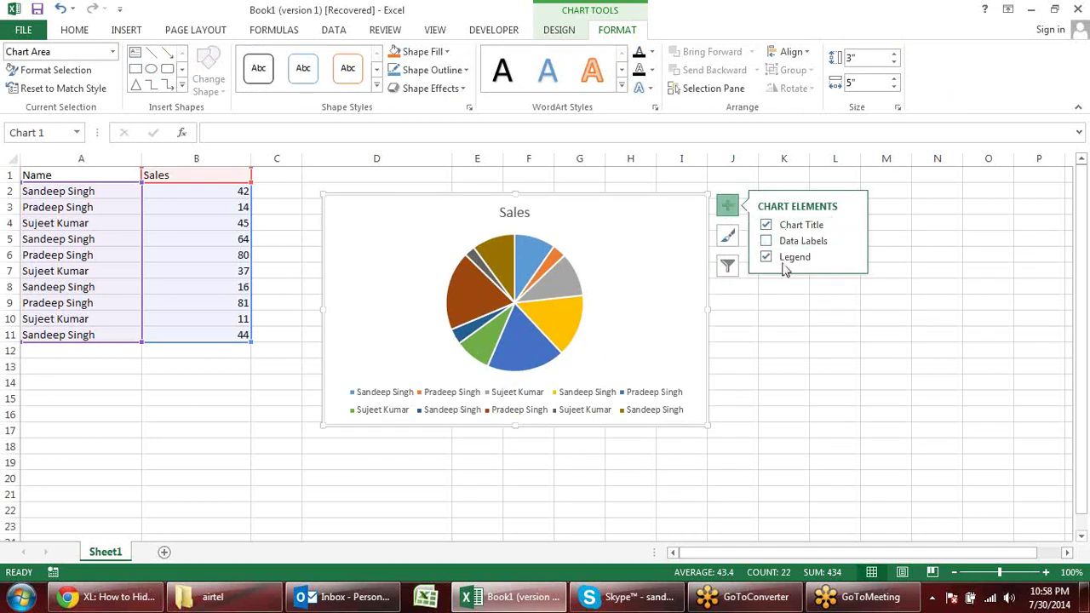
pyautogui.click(729, 238)
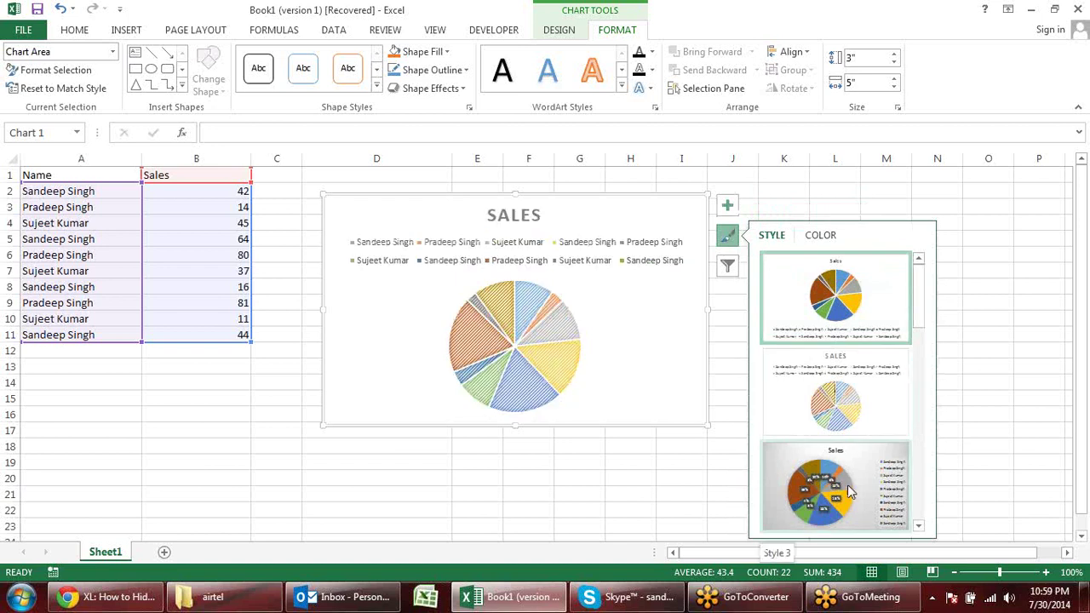
pyautogui.moveTo(920, 313); pyautogui.dragTo(920, 409)
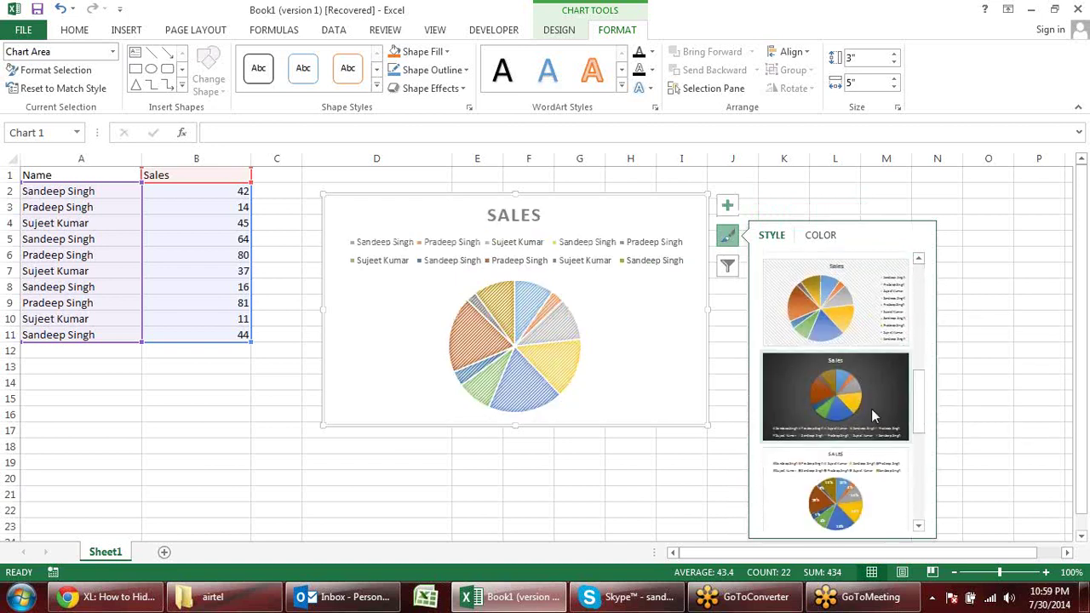
pyautogui.click(870, 413)
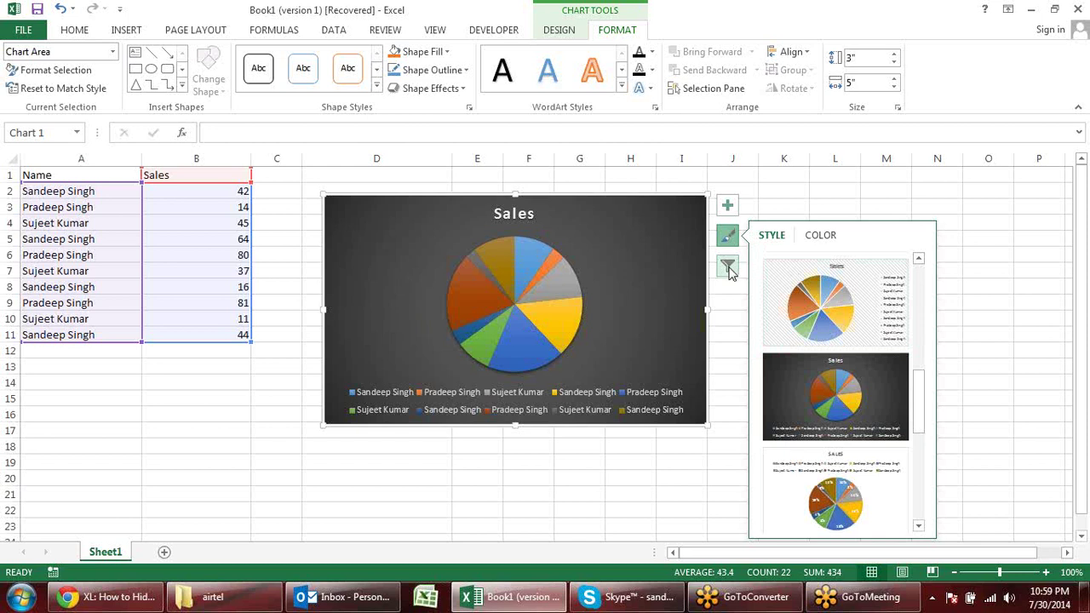
# Inspect the chart's category filters, then delete the pie chart
pyautogui.click(729, 269)
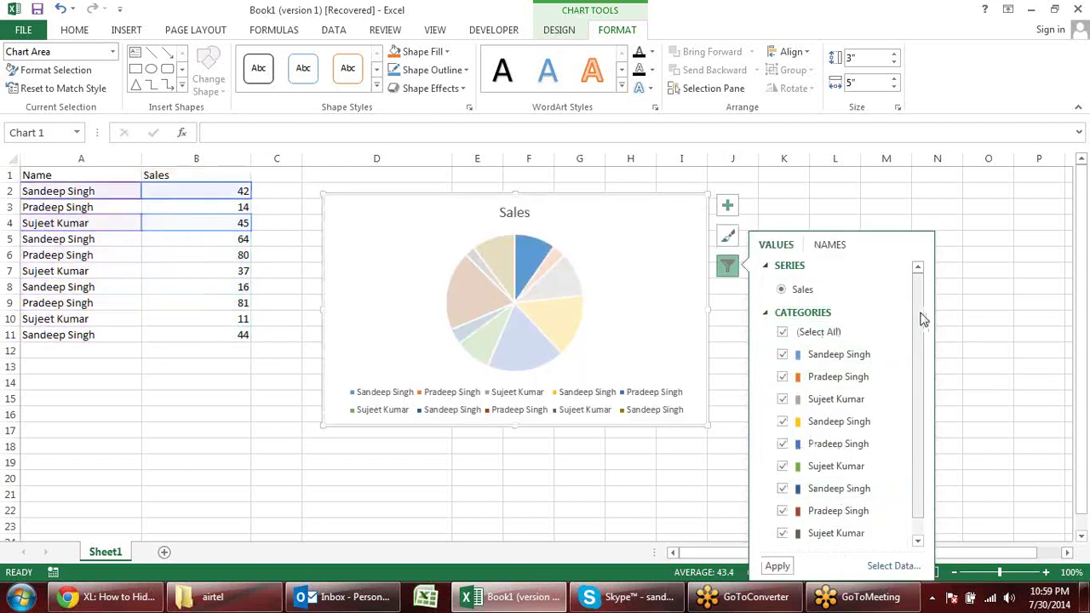
pyautogui.moveTo(920, 316); pyautogui.dragTo(917, 373)
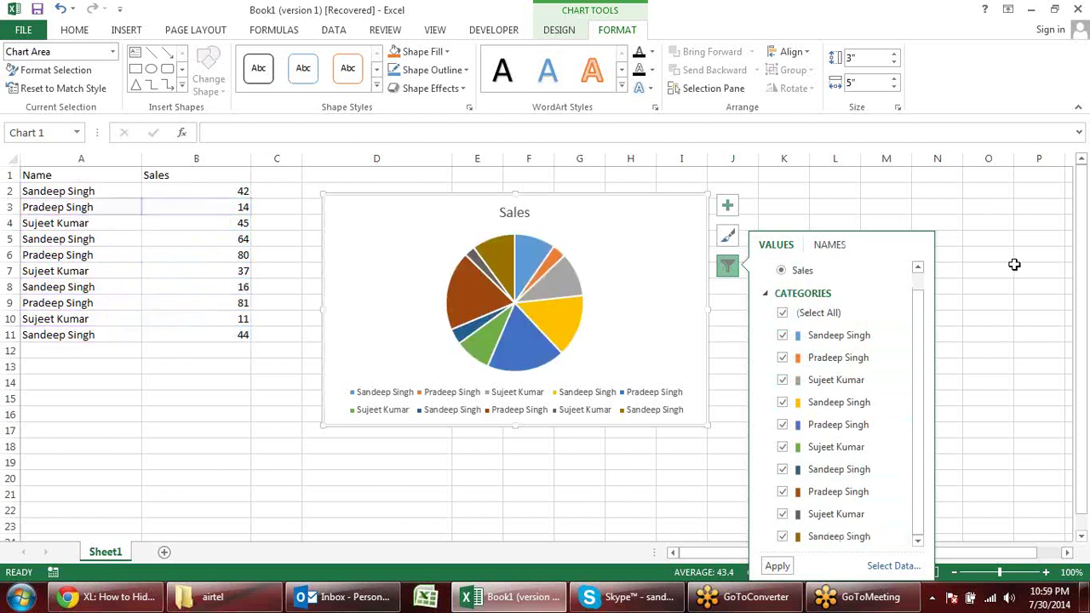
pyautogui.click(852, 252)
pyautogui.click(784, 223)
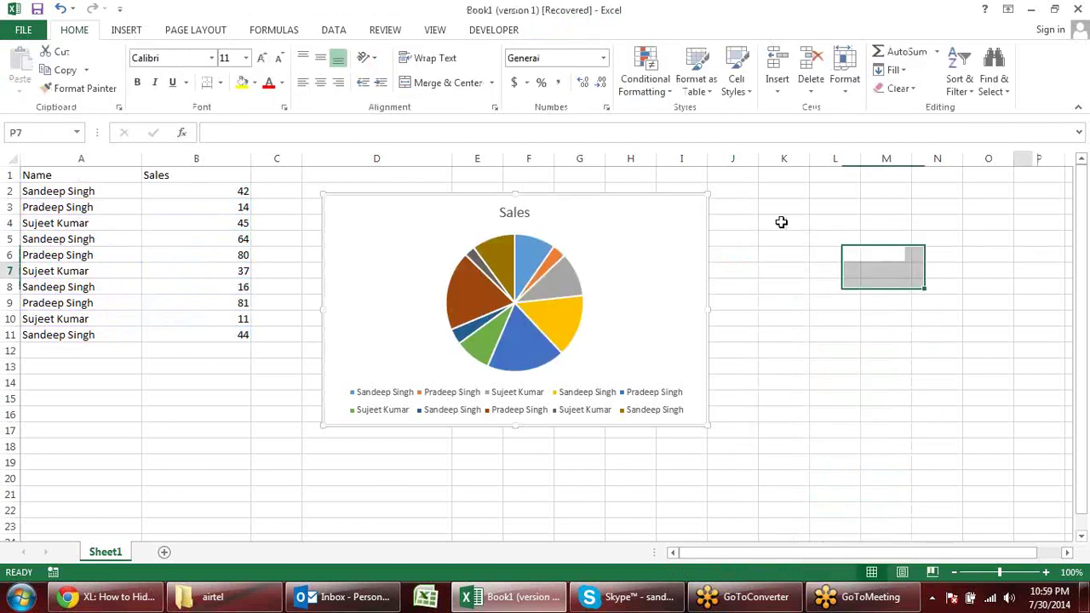
pyautogui.click(626, 198)
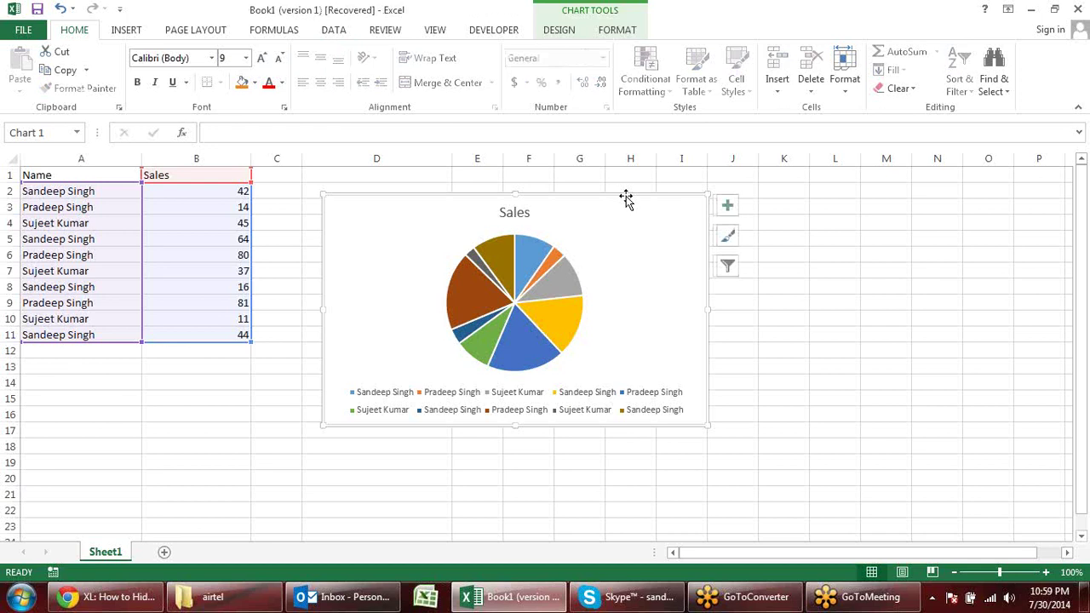
pyautogui.press('Delete')
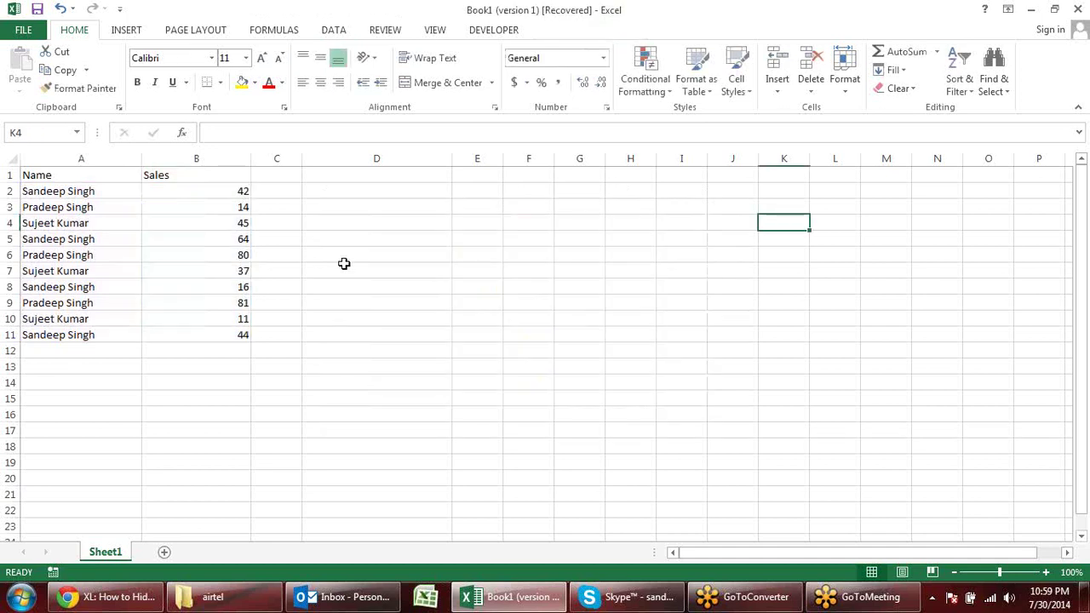
# Close the workbook without saving, close Explorer and the browser, and show the desktop
pyautogui.click(369, 253)
pyautogui.click(1080, 8)
pyautogui.click(546, 316)
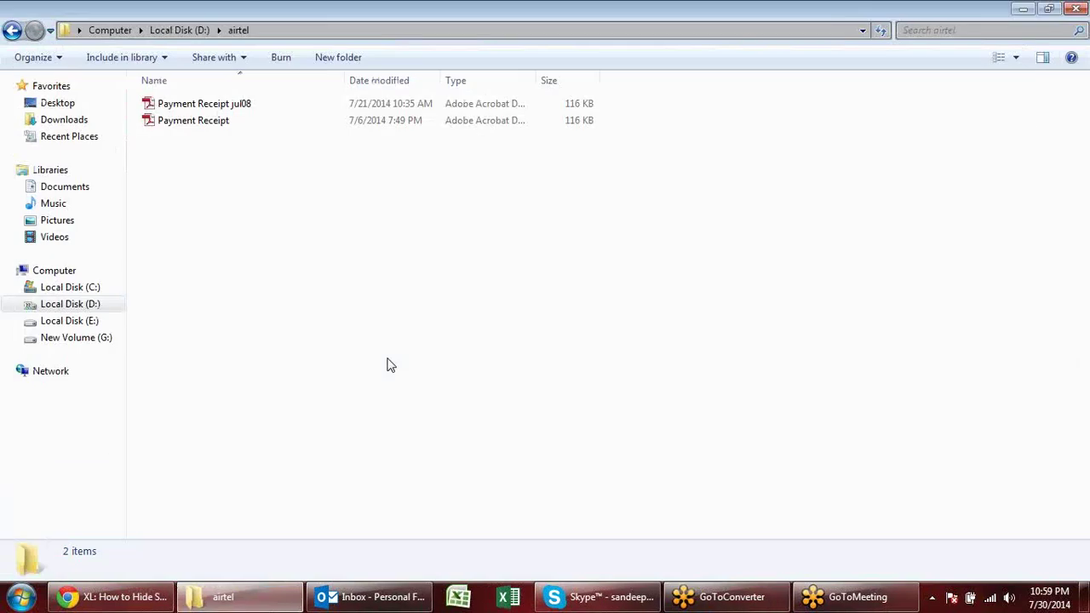
pyautogui.click(1077, 8)
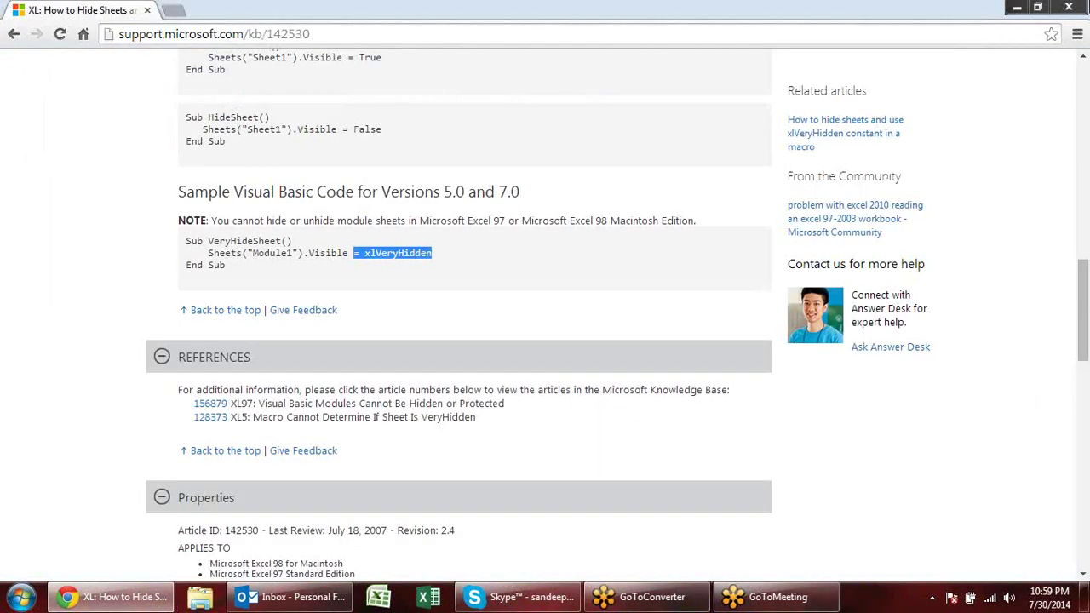
pyautogui.hotkey('alt', 'F4')
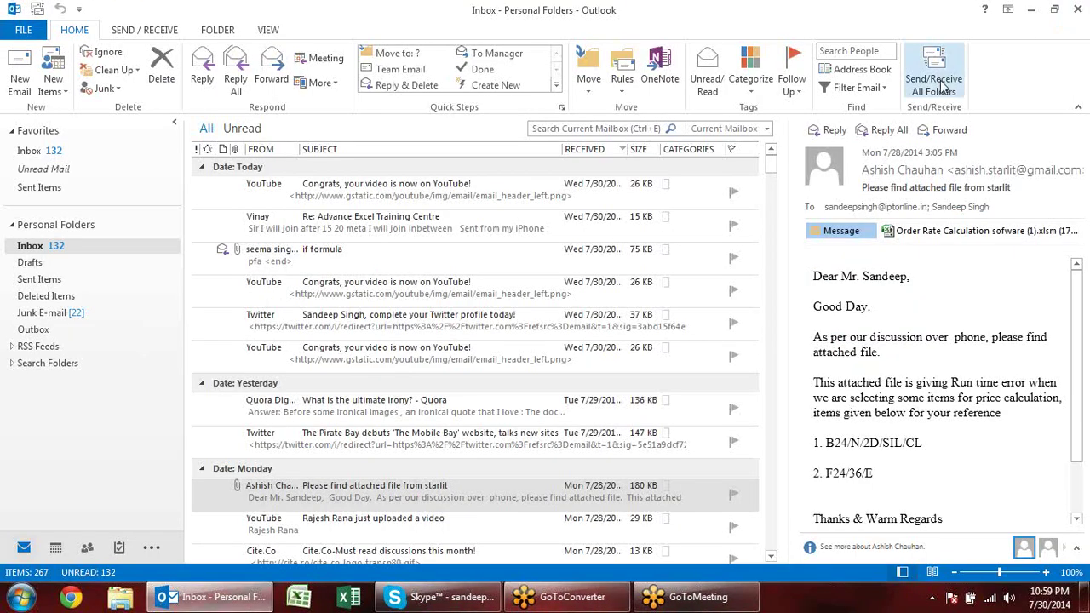
pyautogui.press('super+d')
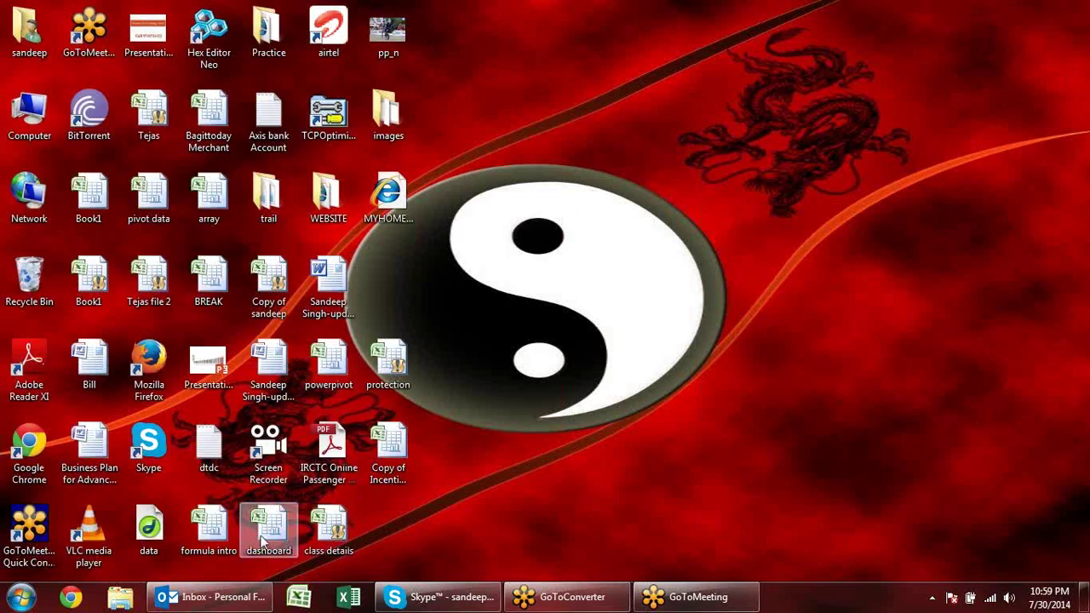
# Open the powerpivot file from the desktop with Microsoft Excel
pyautogui.rightClick(321, 366)
pyautogui.moveTo(437, 321)
pyautogui.click(581, 310)
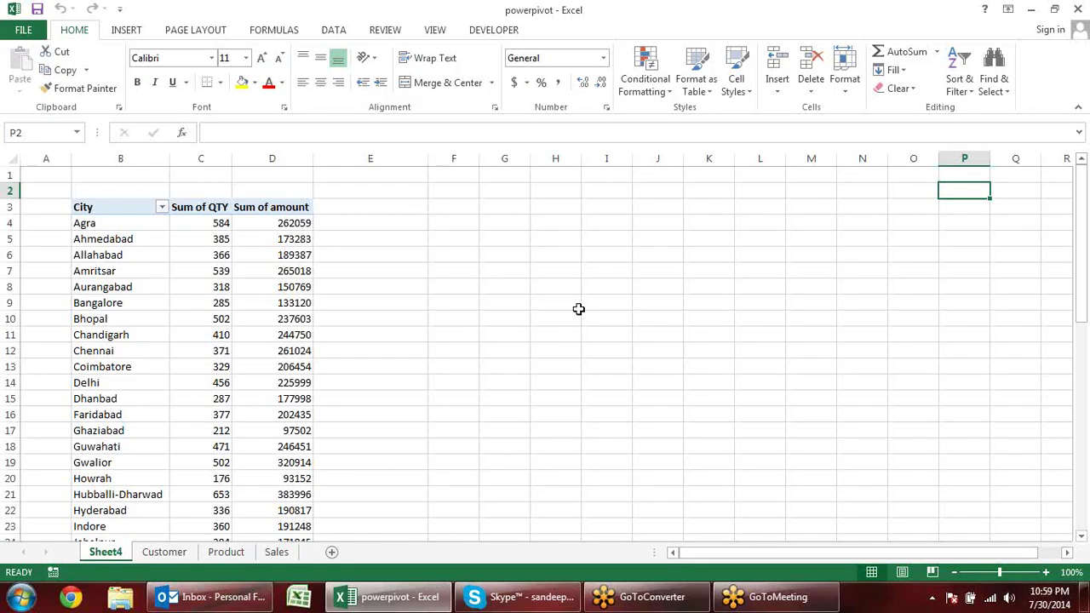
# Delete Sheet4, the City pivot summary, using Alt+E, L and confirming
pyautogui.hotkey('alt', 'e')
pyautogui.press('l')
pyautogui.press('Return')
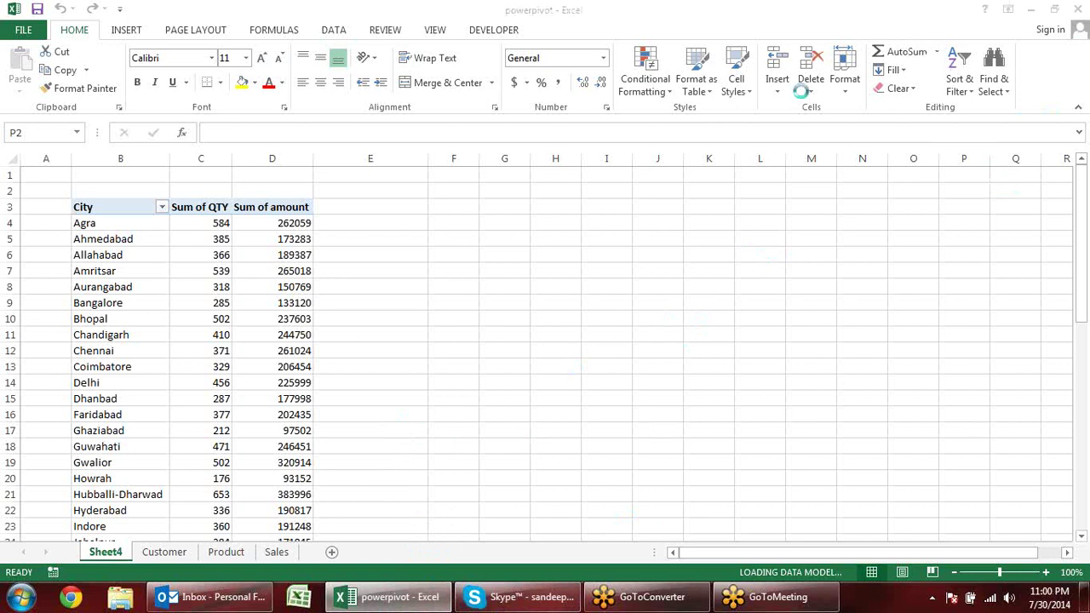
# Inspect the Customer table's CID, name and city columns, such as C00003 and Delhi
pyautogui.click(644, 319)
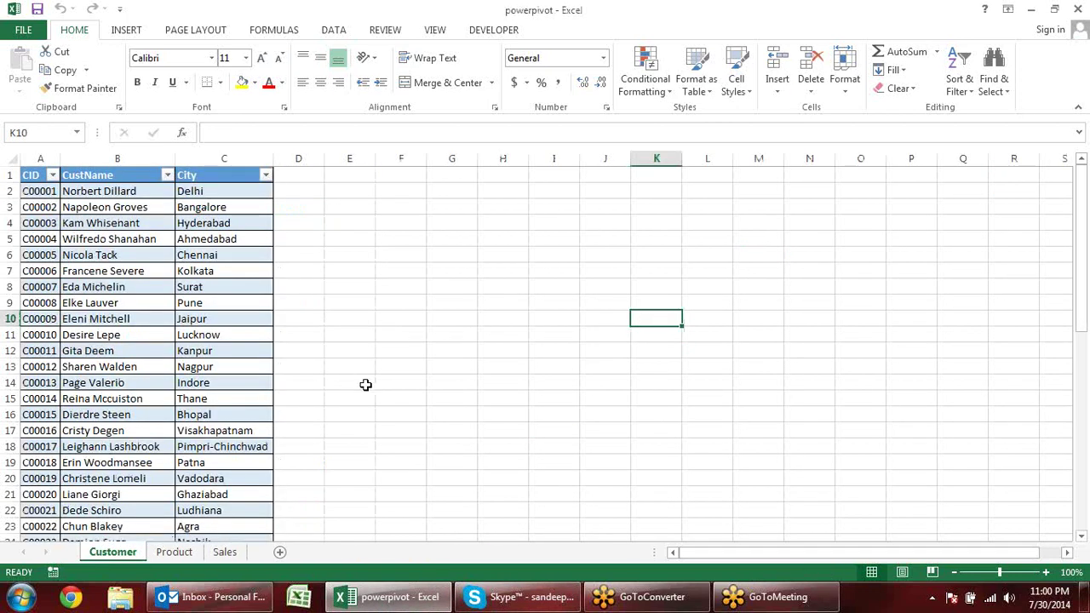
pyautogui.click(174, 552)
pyautogui.click(227, 554)
pyautogui.click(106, 553)
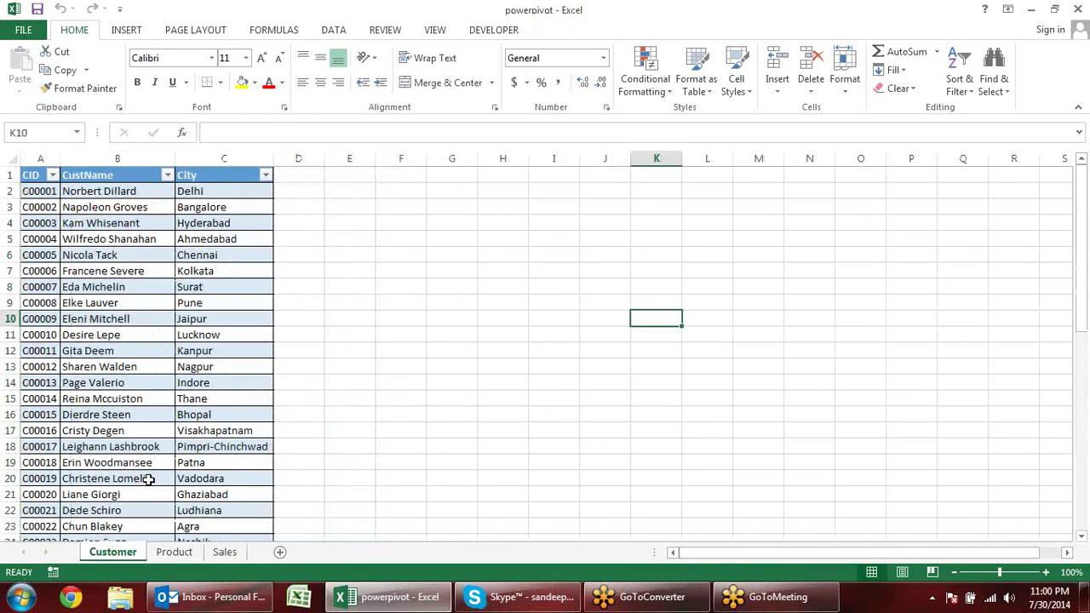
pyautogui.click(431, 269)
pyautogui.click(38, 177)
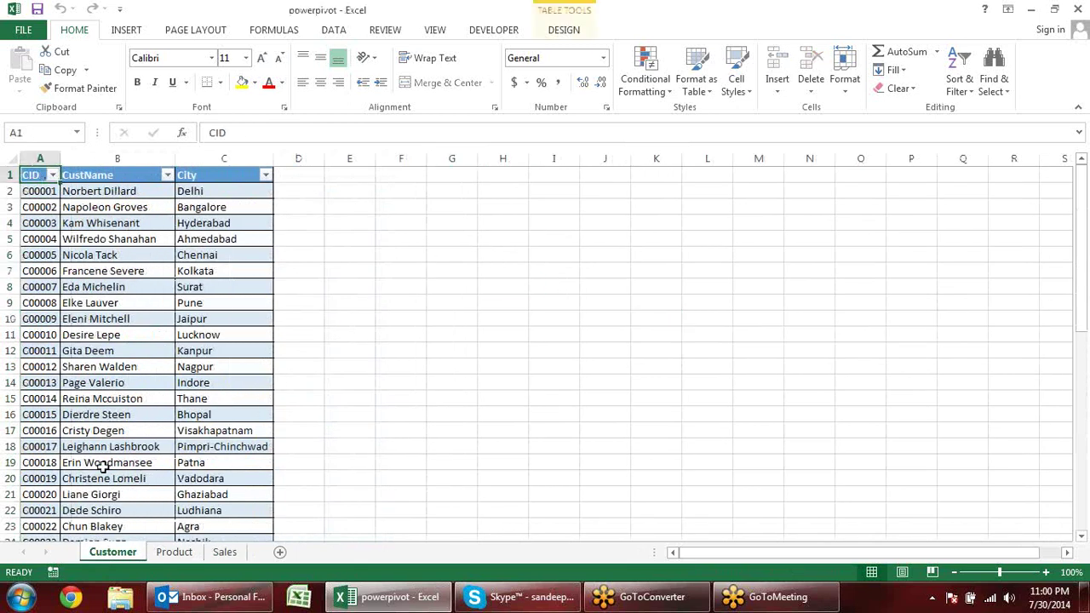
pyautogui.click(38, 208)
pyautogui.click(38, 224)
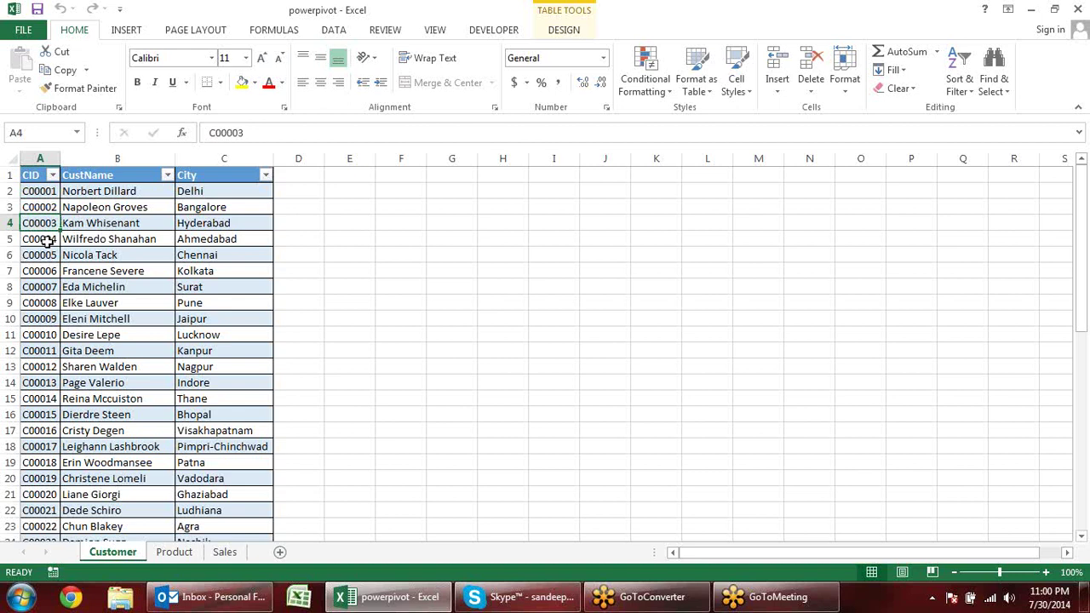
pyautogui.click(117, 191)
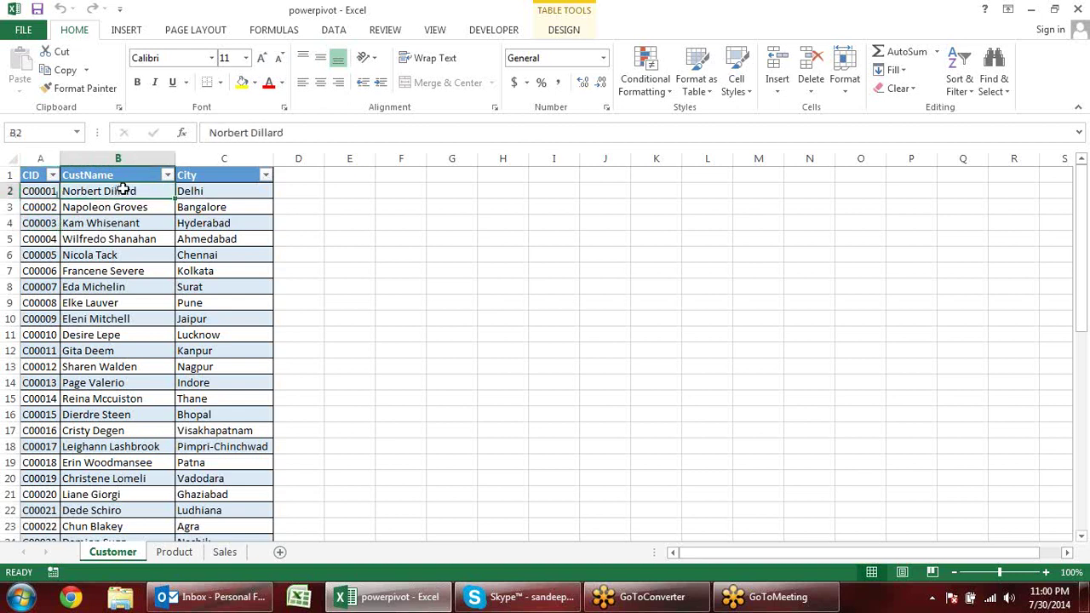
pyautogui.click(203, 194)
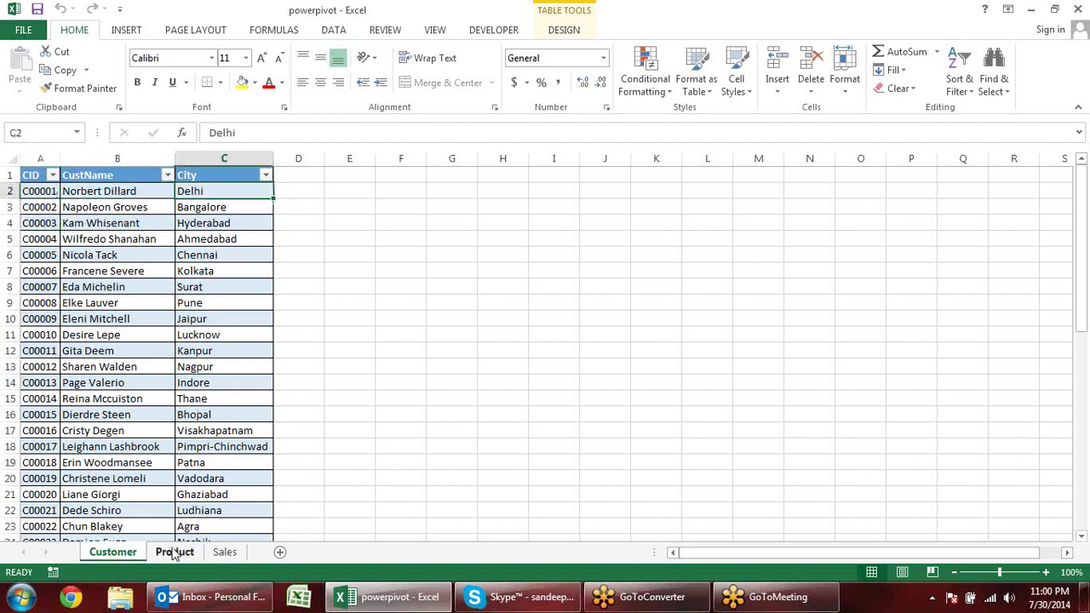
# Inspect the Product table's ID, name and price, such as P0001 at 526
pyautogui.click(175, 552)
pyautogui.click(189, 219)
pyautogui.click(39, 191)
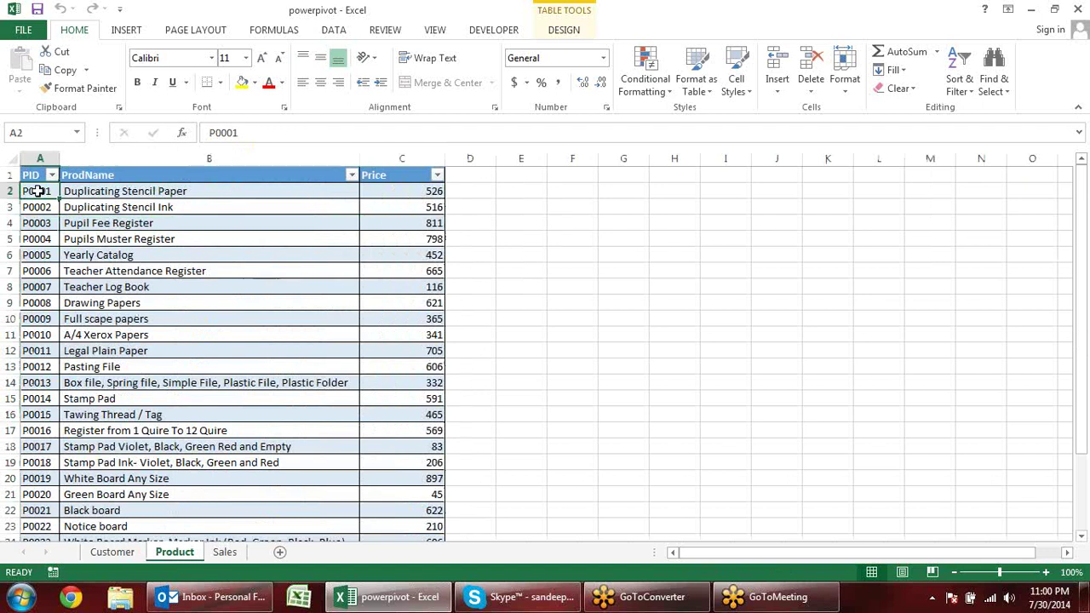
pyautogui.click(127, 191)
pyautogui.click(387, 191)
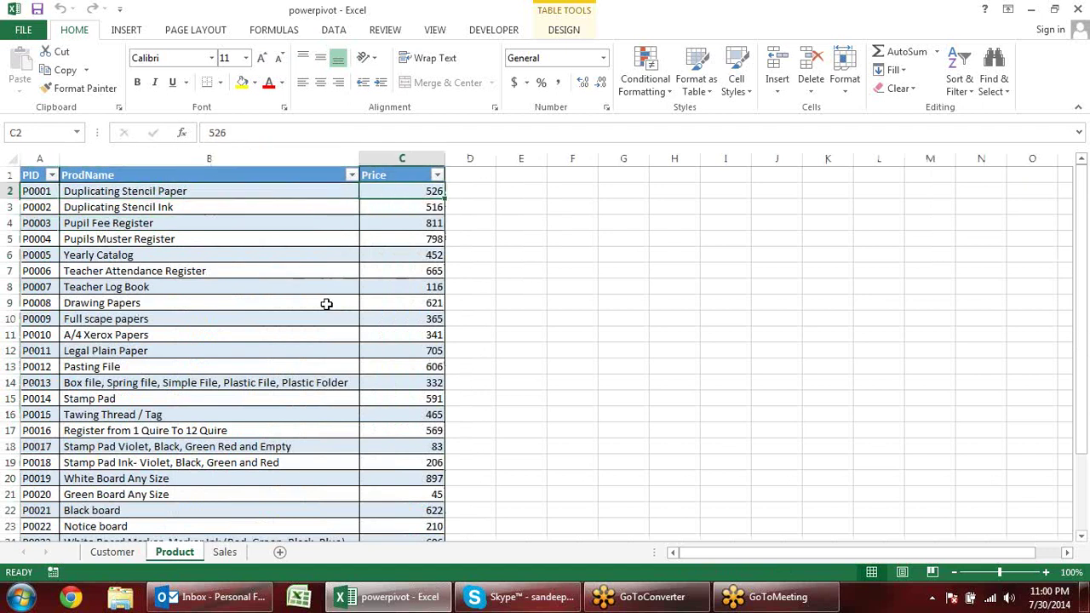
# Inspect the Sales table's date, PID, CID and QTY, then select its first records
pyautogui.click(225, 552)
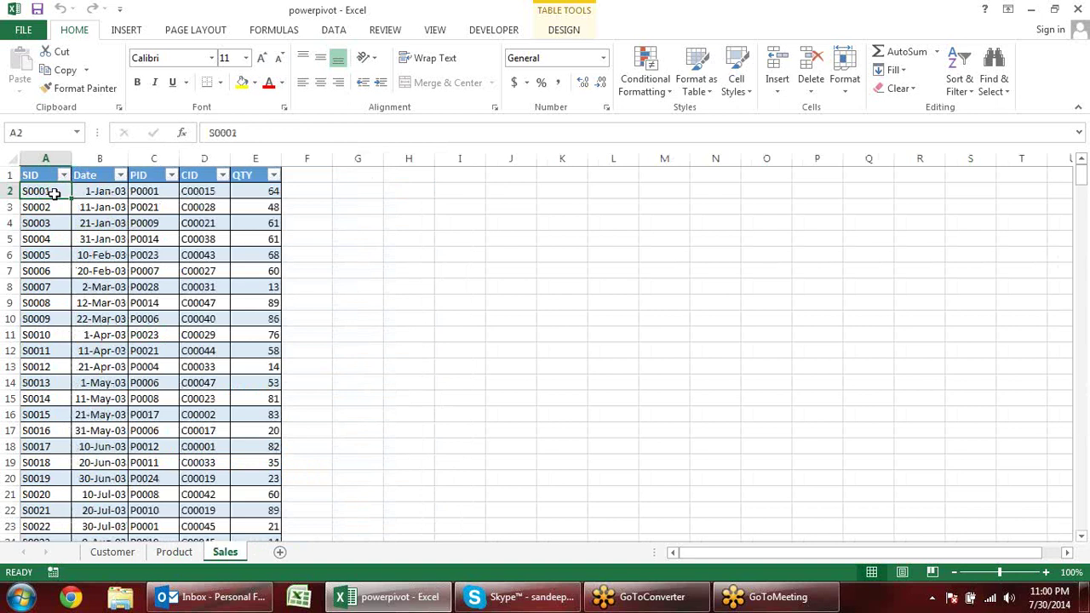
pyautogui.click(89, 192)
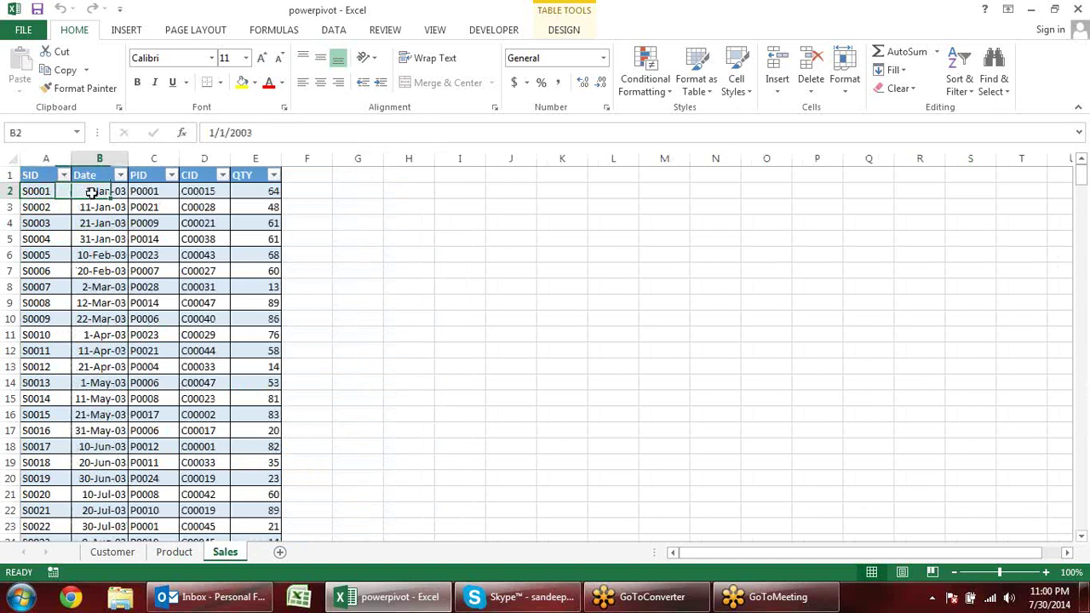
pyautogui.click(166, 194)
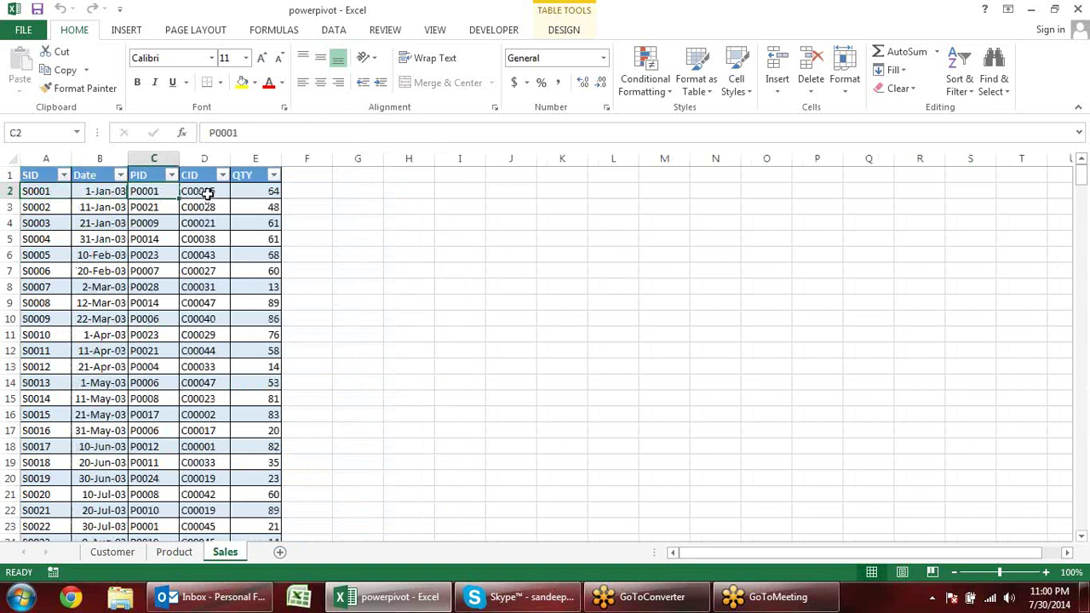
pyautogui.click(207, 193)
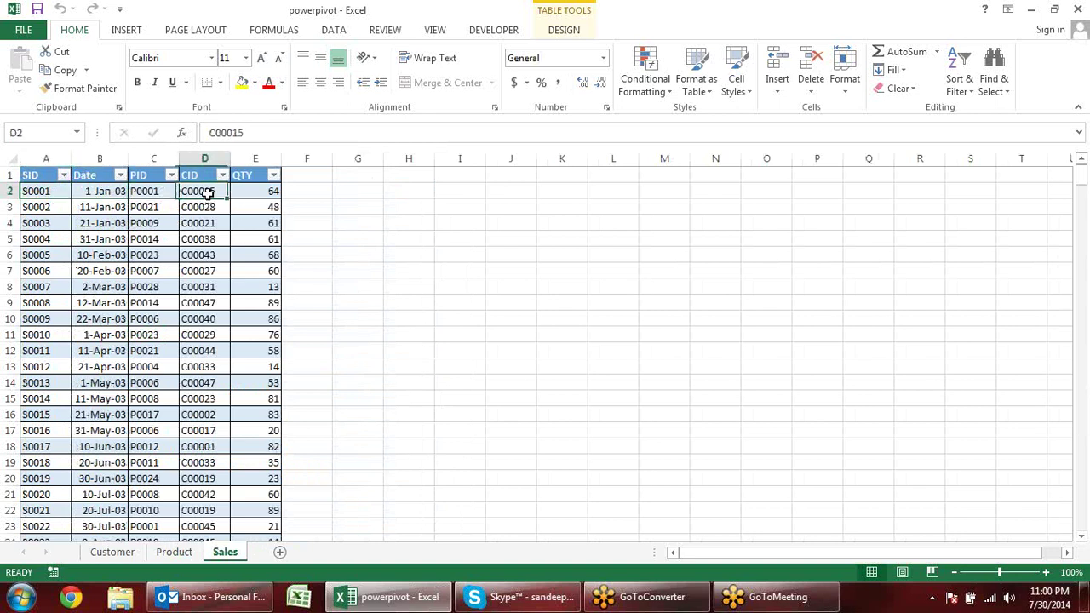
pyautogui.click(264, 189)
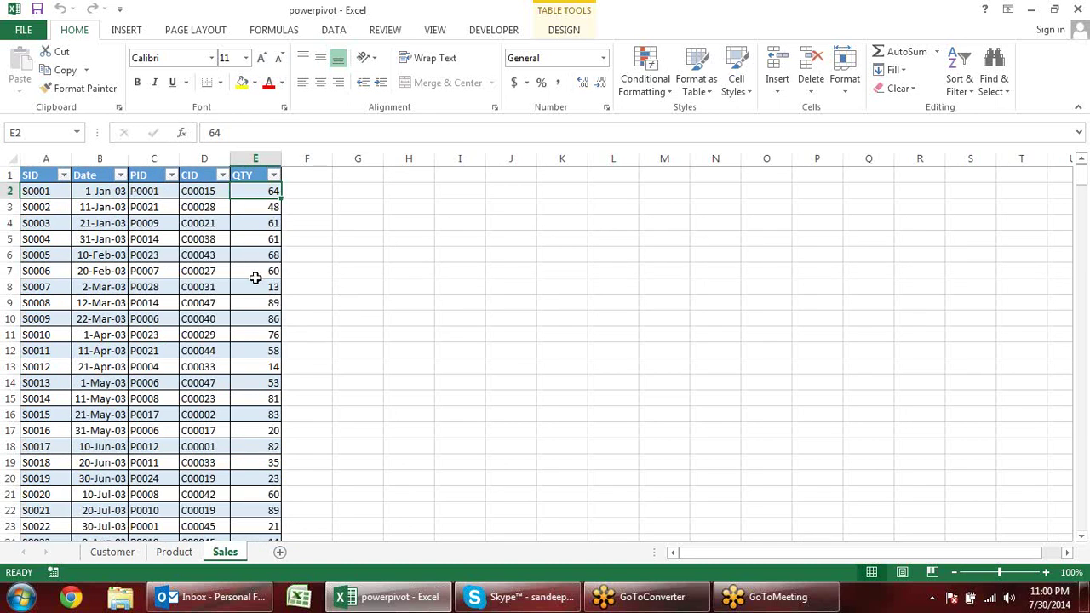
pyautogui.moveTo(50, 189)
pyautogui.mouseDown()
pyautogui.moveTo(280, 271)
pyautogui.moveTo(266, 361)
pyautogui.mouseUp()
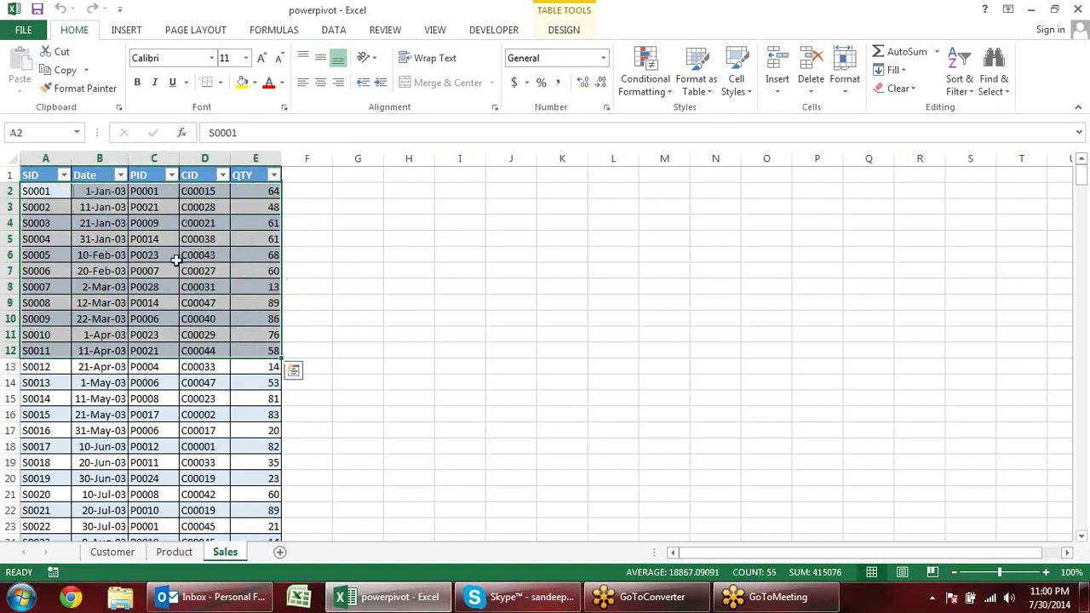
# Flip between the Customer, Product and Sales sheets to compare the tables
pyautogui.click(162, 211)
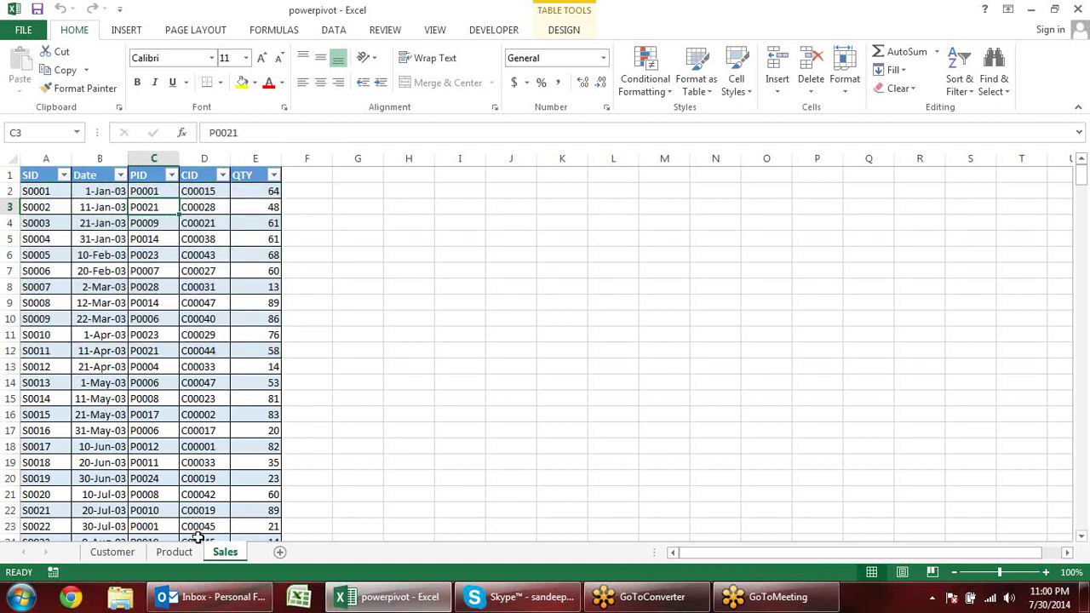
pyautogui.click(175, 553)
pyautogui.click(124, 554)
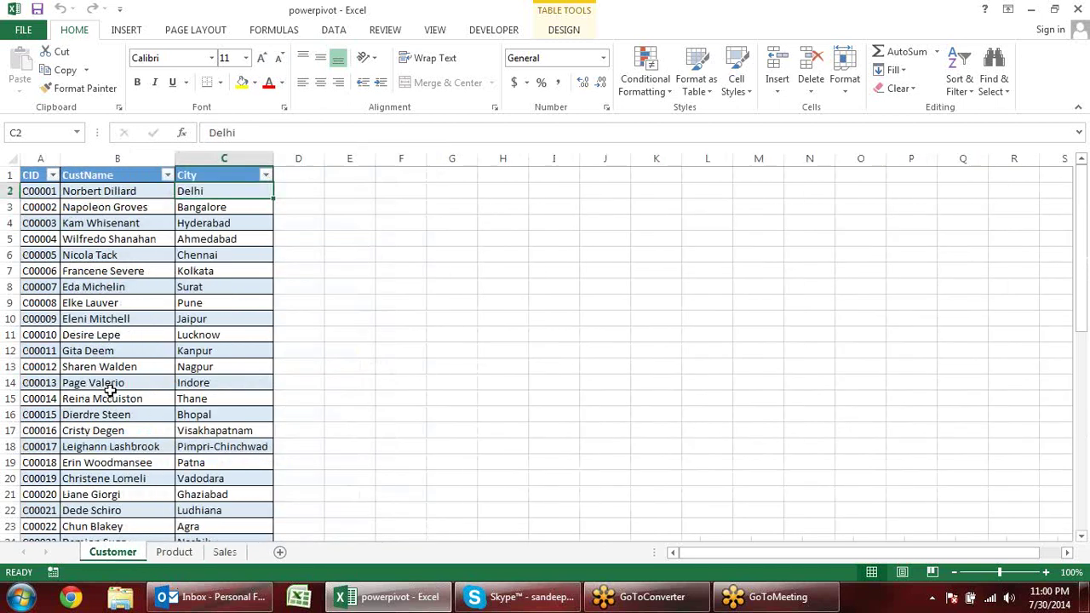
pyautogui.click(175, 552)
pyautogui.click(236, 559)
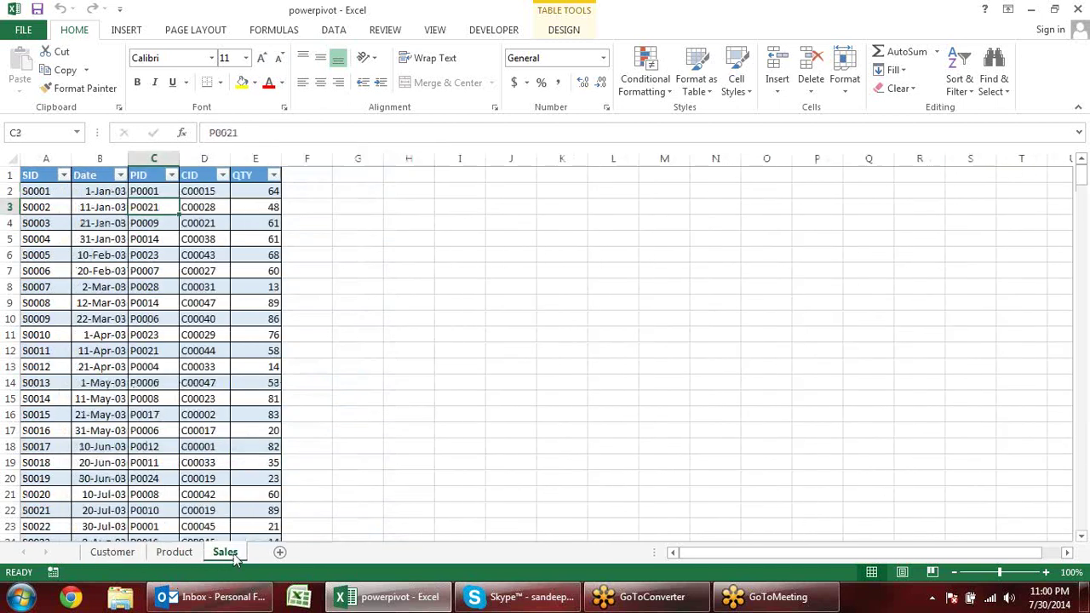
pyautogui.click(114, 554)
pyautogui.click(186, 554)
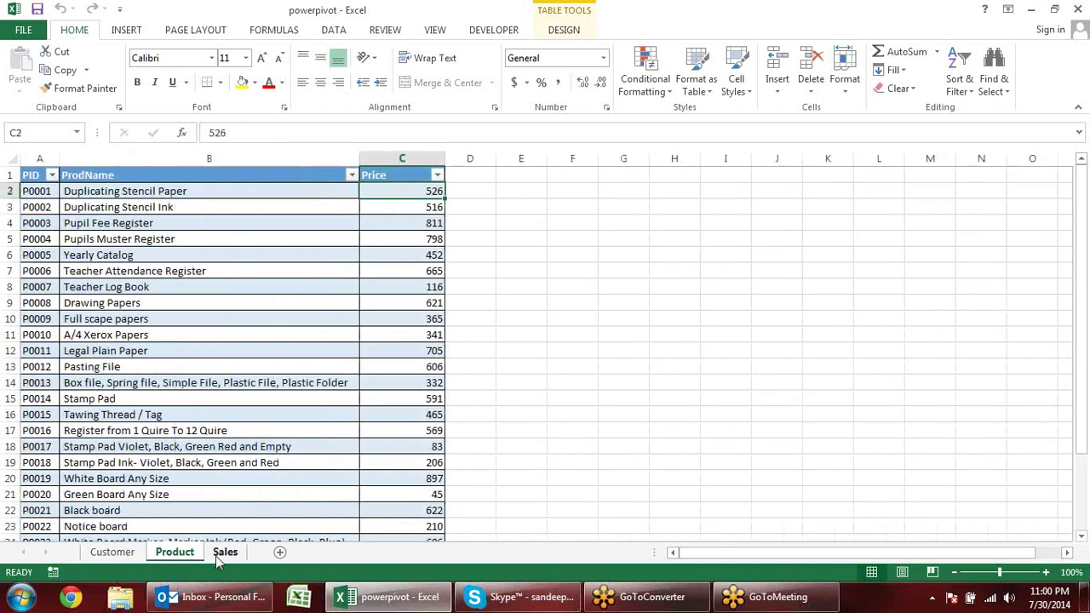
pyautogui.click(223, 554)
pyautogui.click(115, 554)
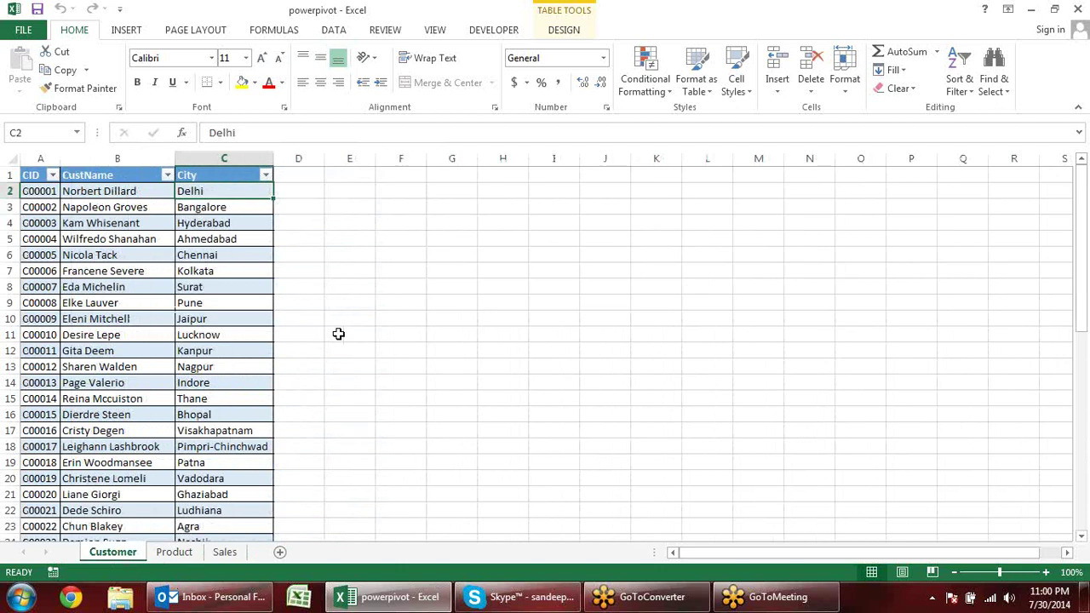
pyautogui.click(189, 553)
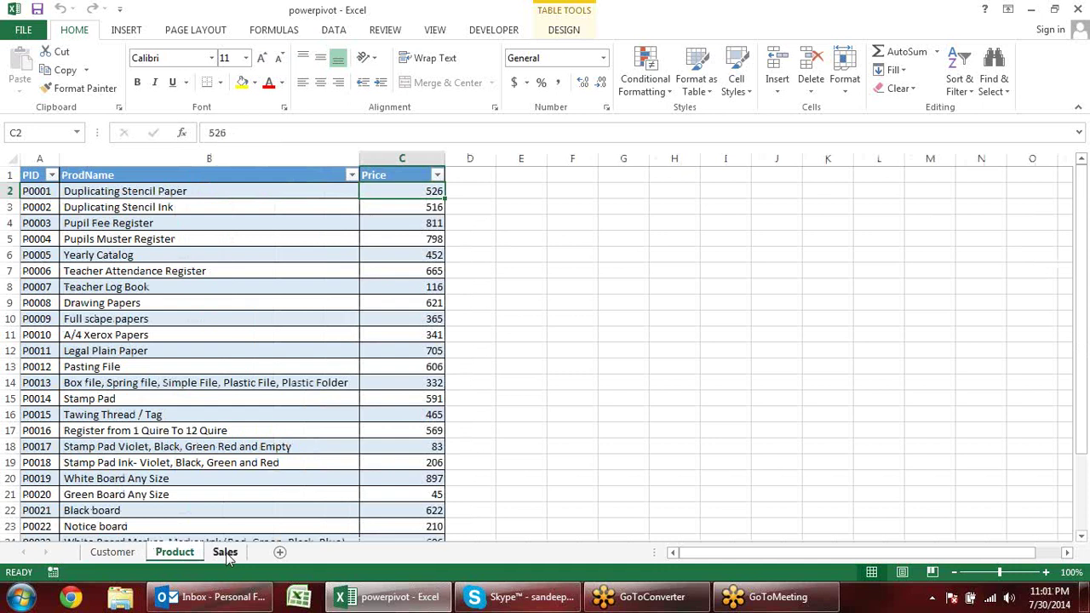
pyautogui.click(225, 553)
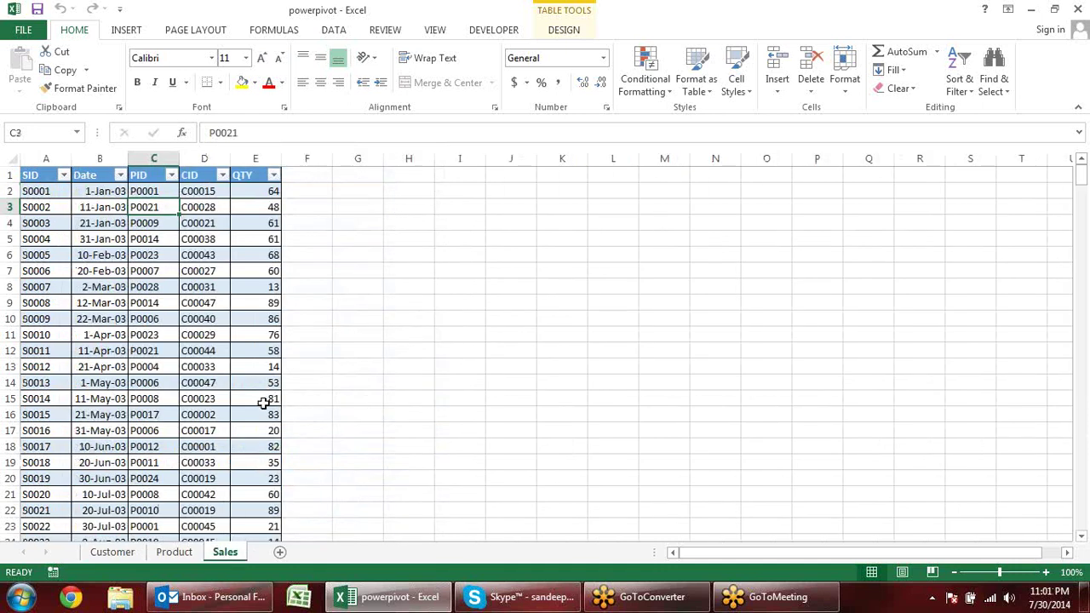
# Check product ID P0001 on Sales against the first customer's name and city Delhi
pyautogui.click(162, 191)
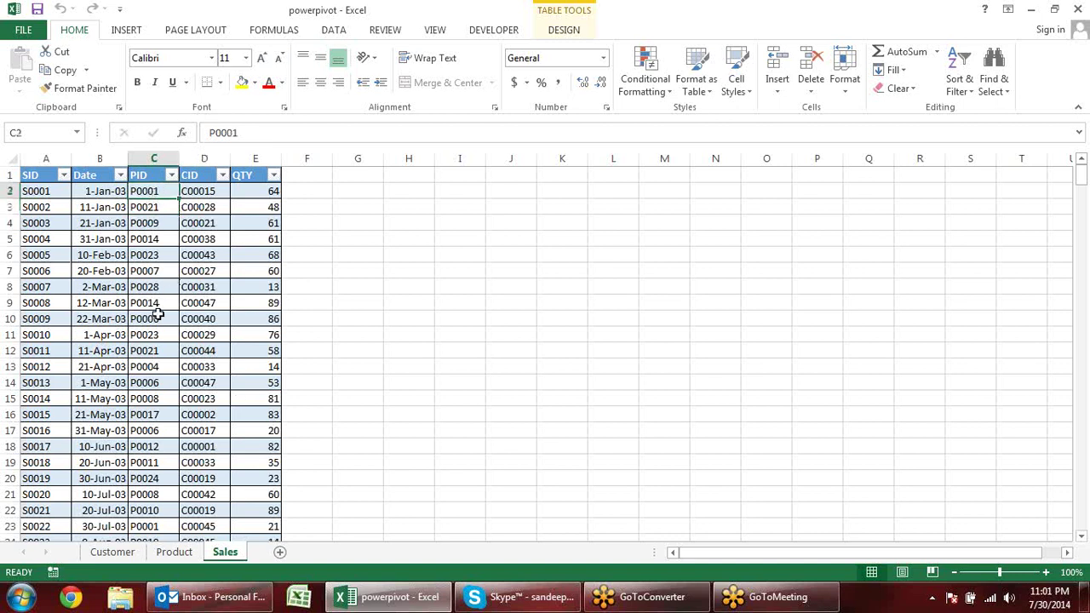
pyautogui.click(173, 553)
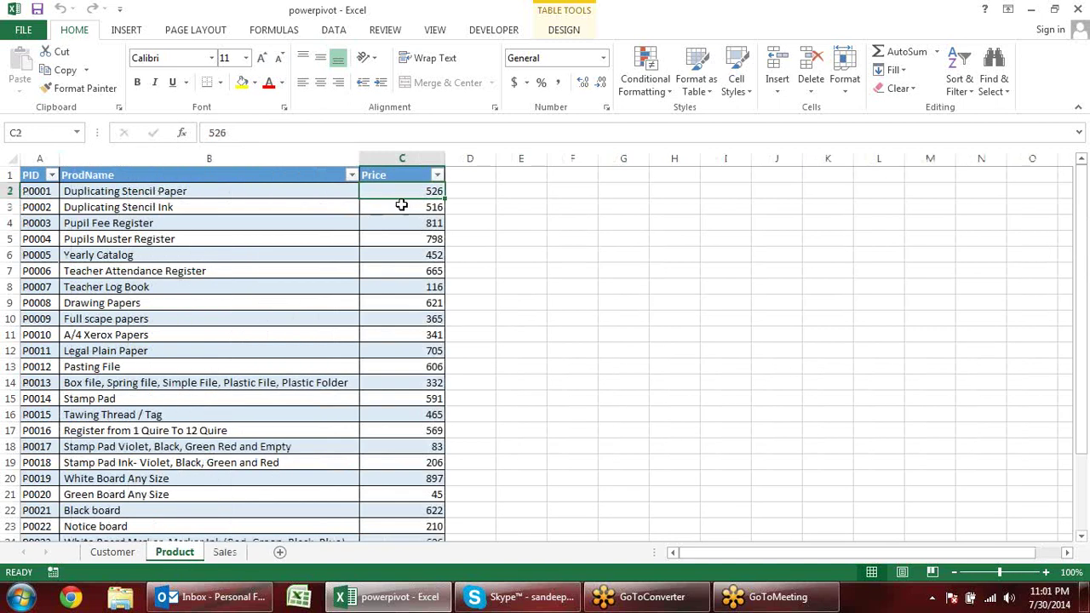
pyautogui.click(112, 553)
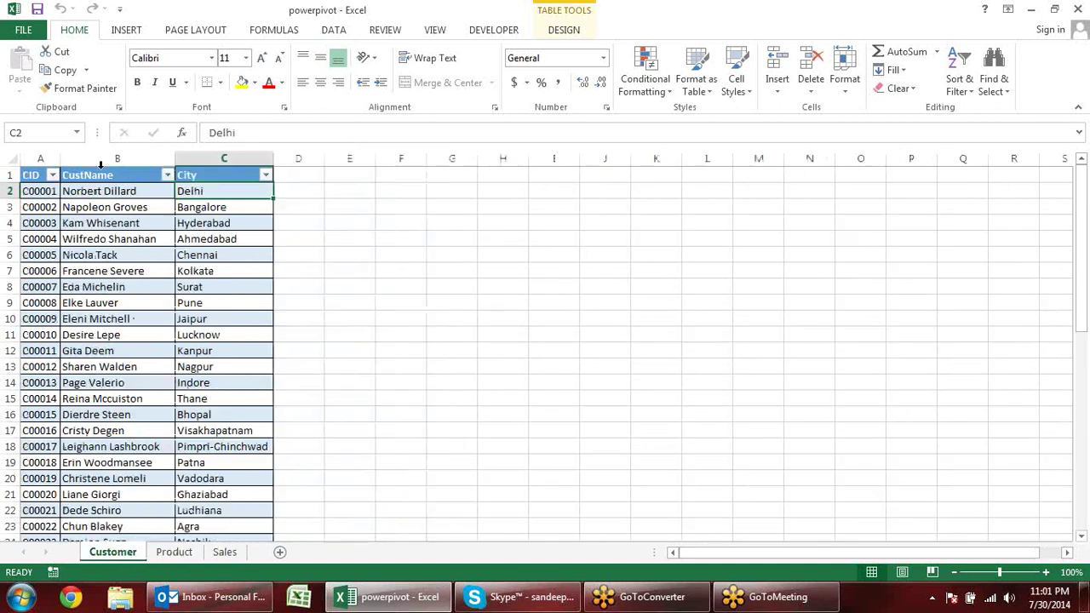
pyautogui.click(92, 189)
pyautogui.click(228, 185)
pyautogui.click(224, 553)
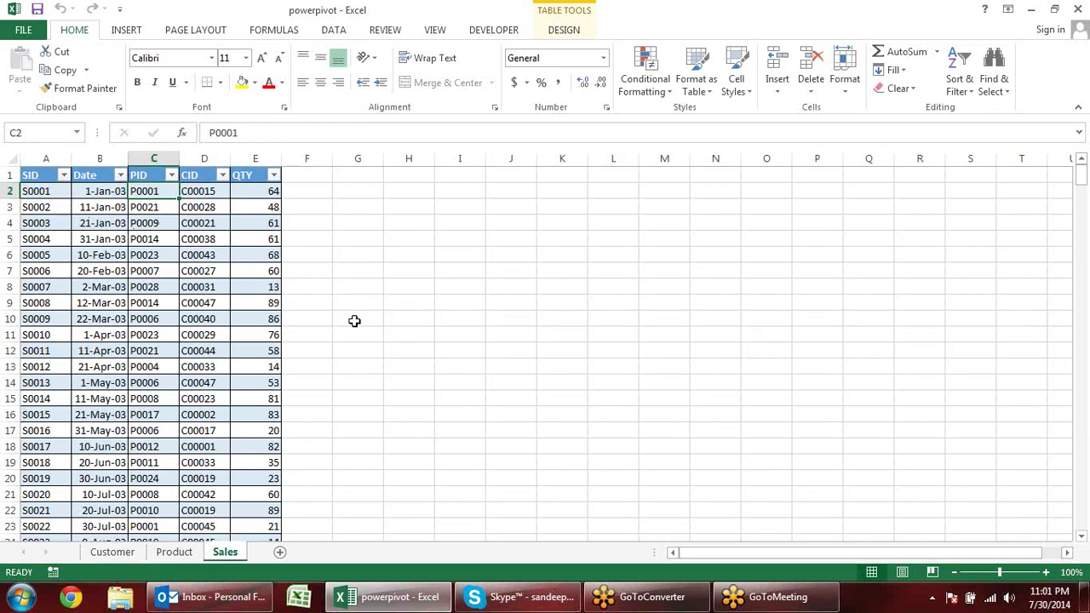
# Select the Sales header and first sixteen records, then open the File Info page
pyautogui.hotkey('ctrl', 'Home')
pyautogui.moveTo(51, 176); pyautogui.dragTo(287, 432)
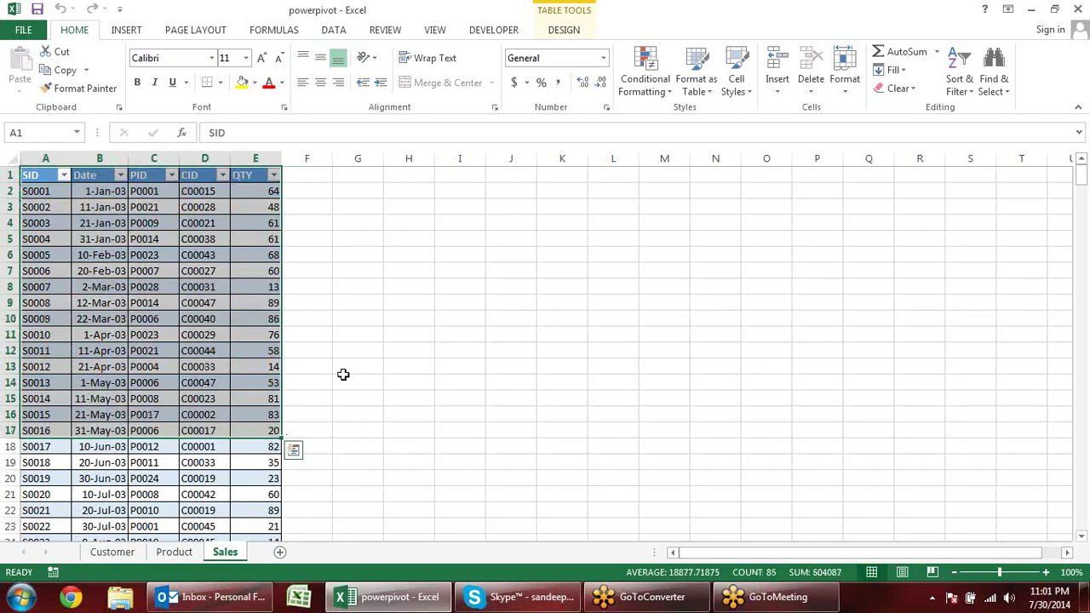
pyautogui.click(343, 378)
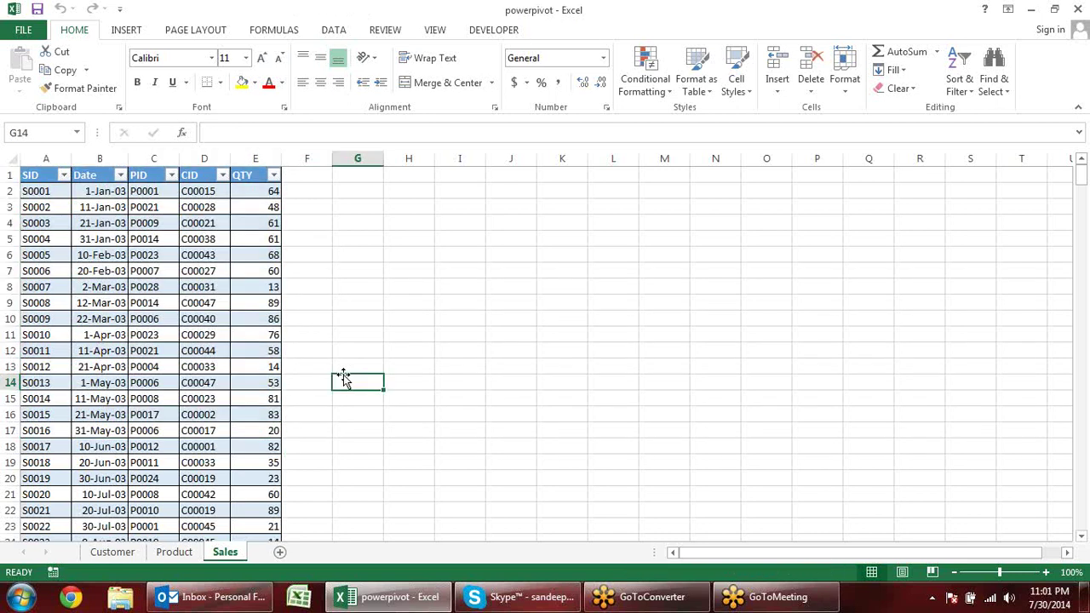
pyautogui.click(226, 432)
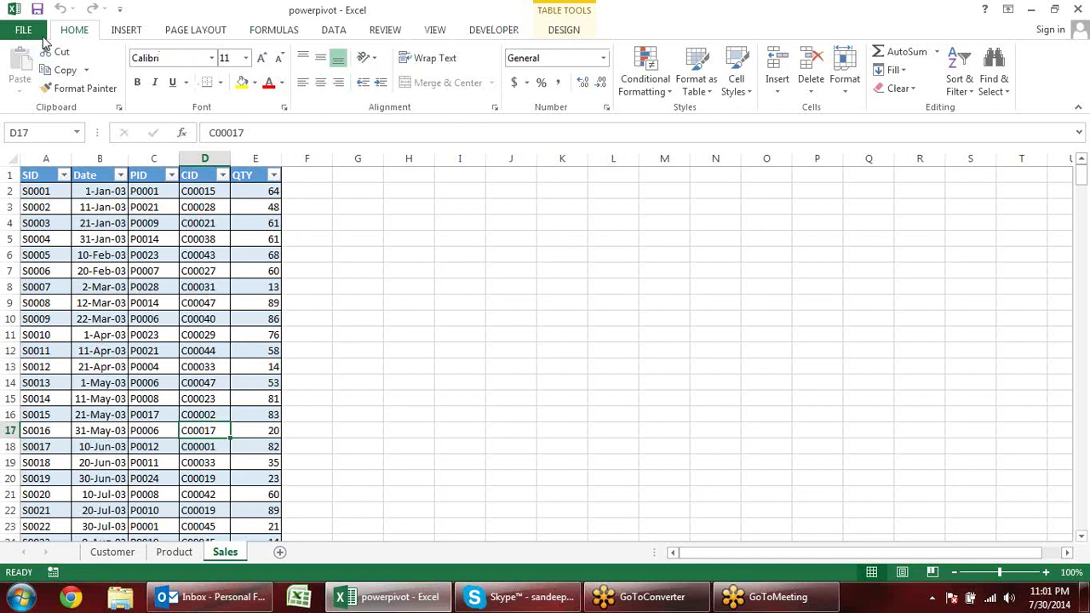
pyautogui.click(31, 35)
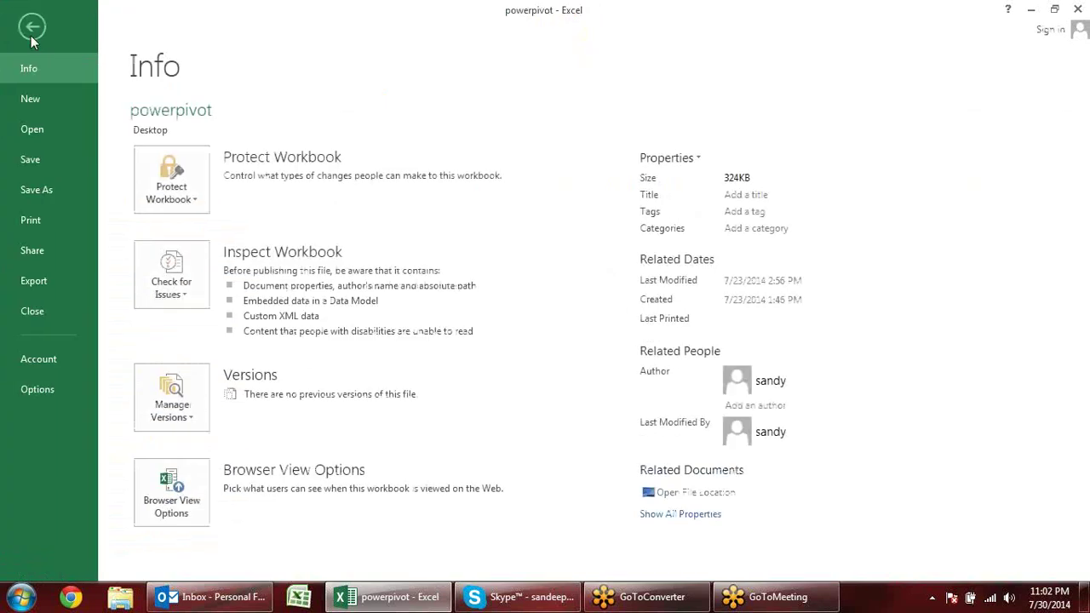
# Enable the Microsoft Office PowerPivot for Excel 2013 COM add-in via Options > Add-Ins
pyautogui.click(73, 392)
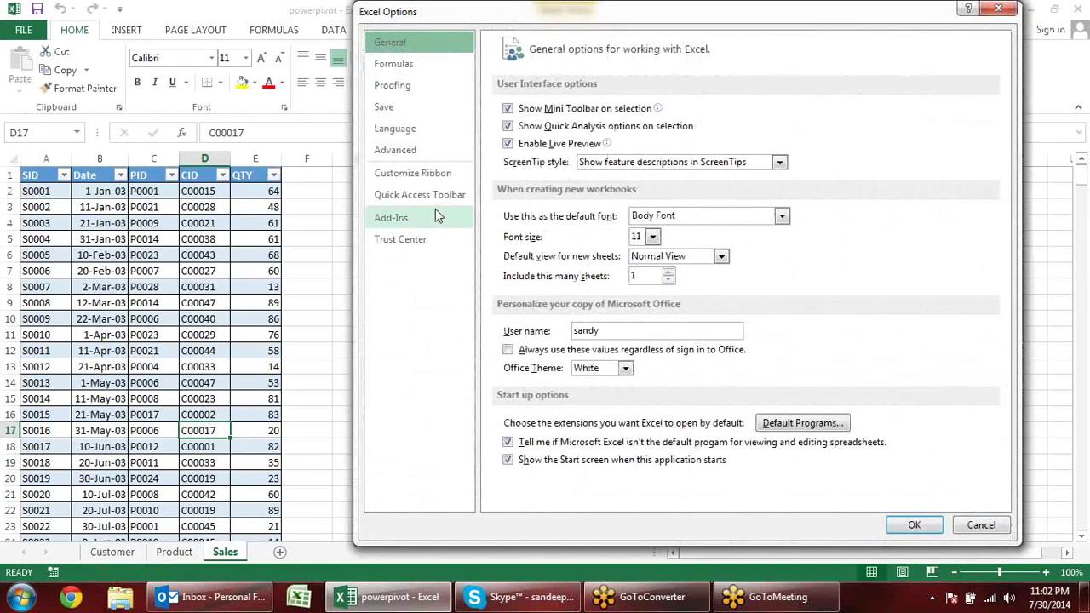
pyautogui.click(433, 218)
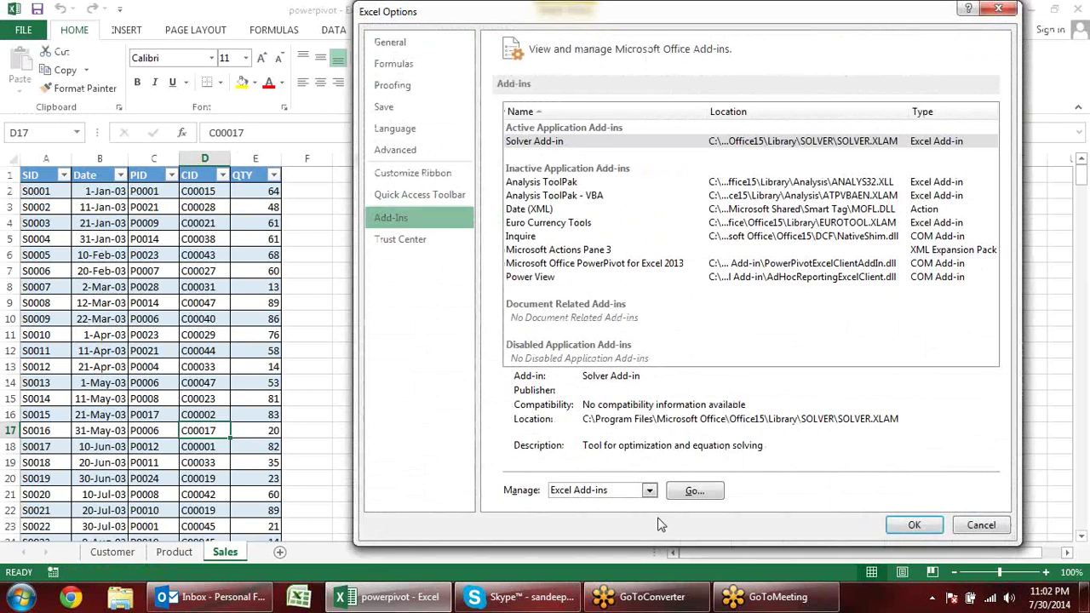
pyautogui.click(651, 491)
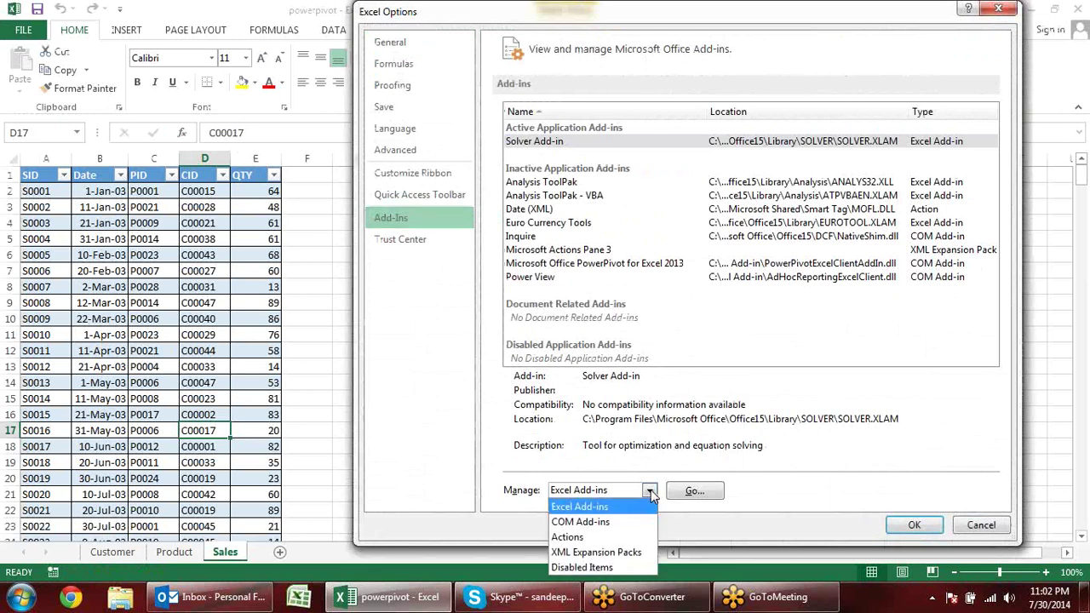
pyautogui.click(560, 523)
pyautogui.click(694, 493)
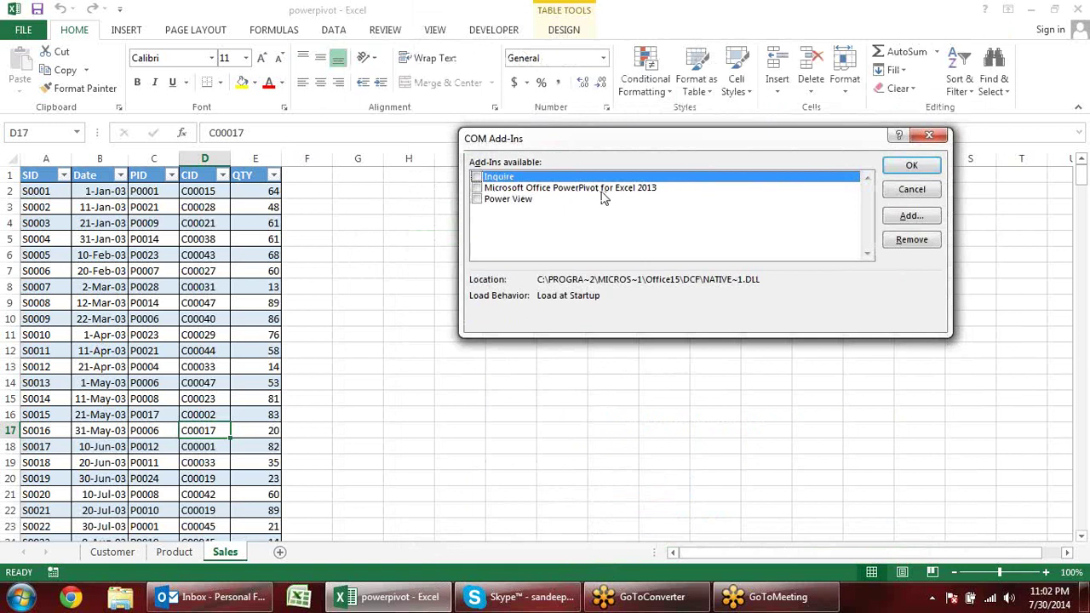
pyautogui.click(477, 189)
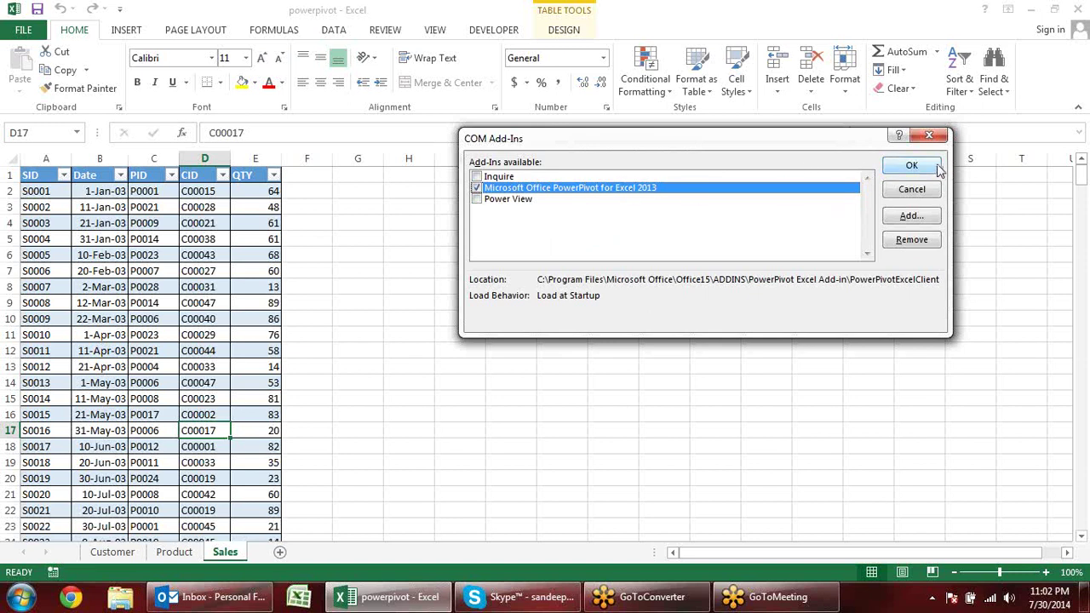
pyautogui.click(908, 171)
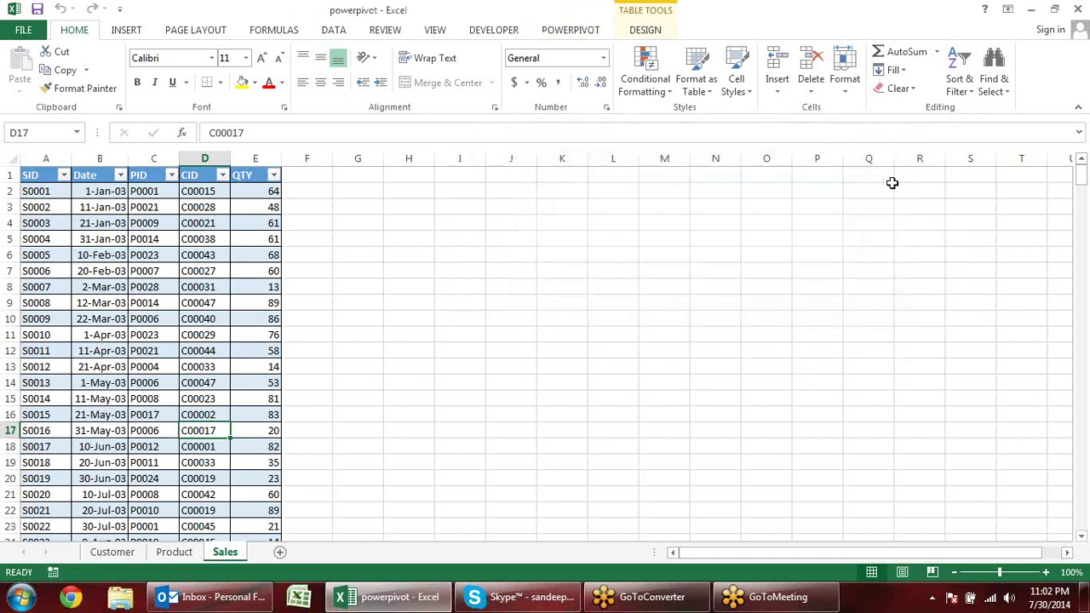
# Show the POWERPIVOT commands and select the top rows of the Sales table
pyautogui.click(572, 30)
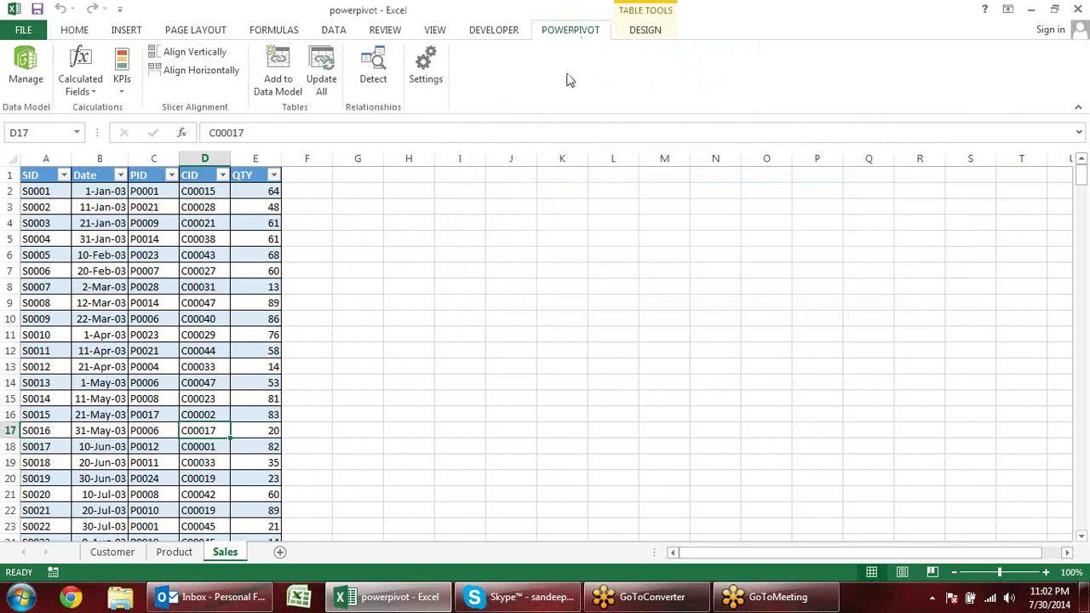
pyautogui.click(393, 289)
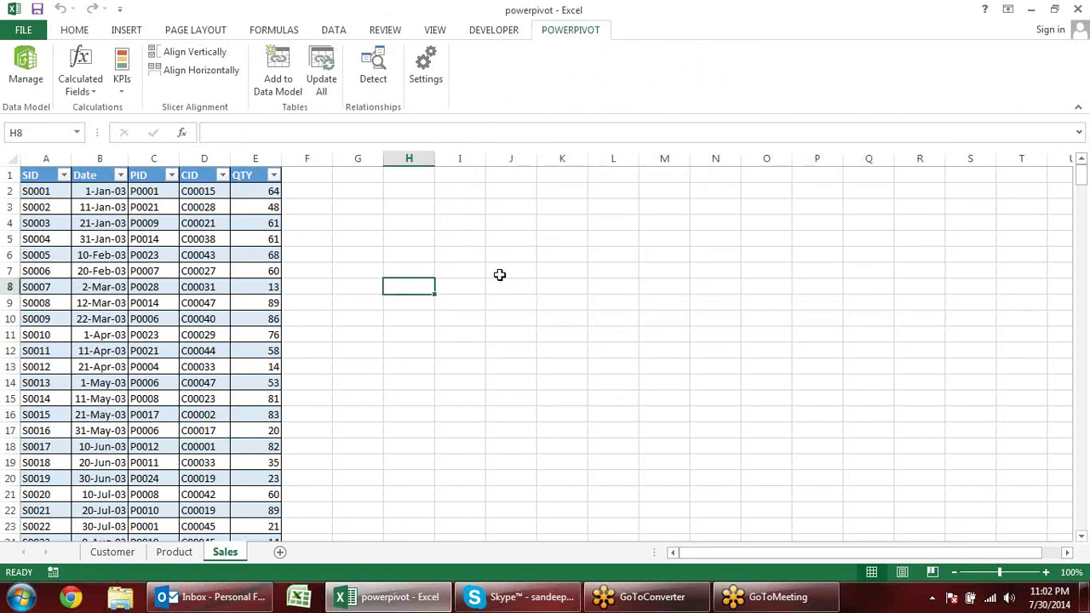
pyautogui.click(101, 238)
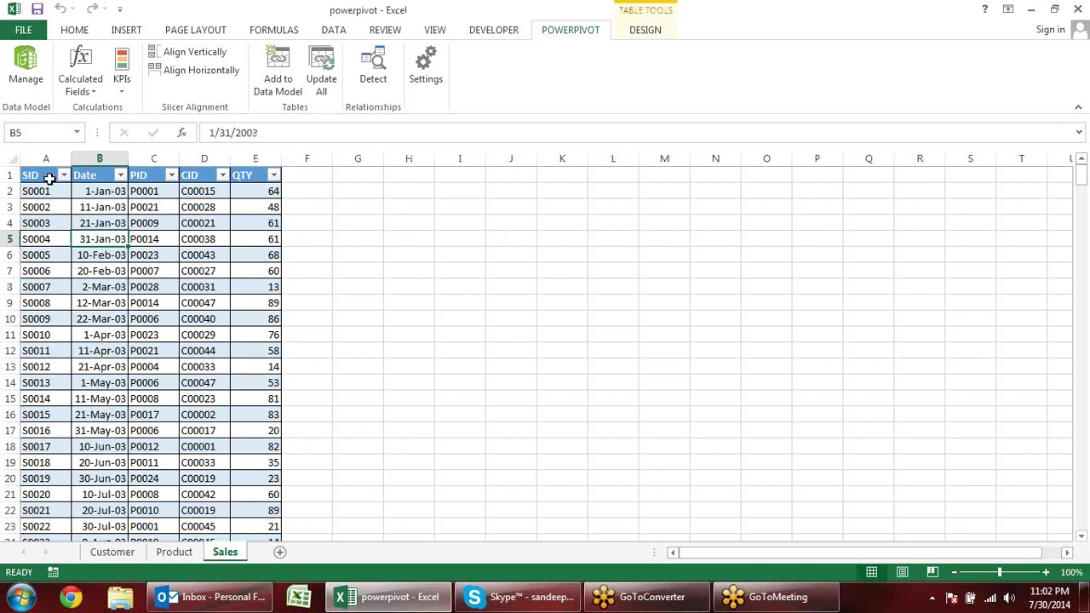
pyautogui.moveTo(49, 178); pyautogui.dragTo(271, 368)
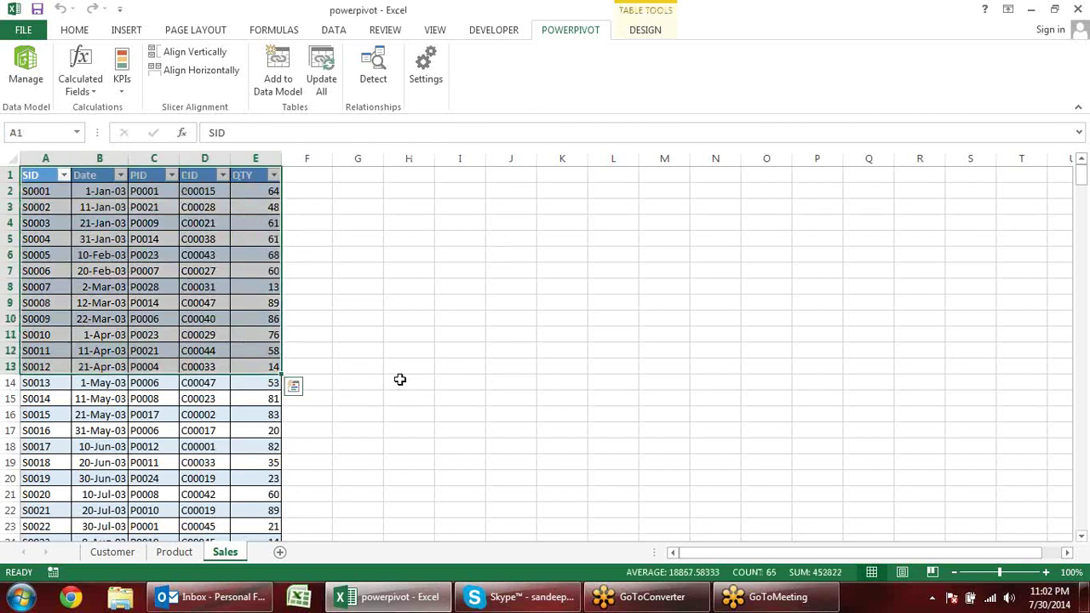
pyautogui.click(388, 337)
# Select Sales rows A1:E16, then the empty block J4:M11
pyautogui.click(121, 221)
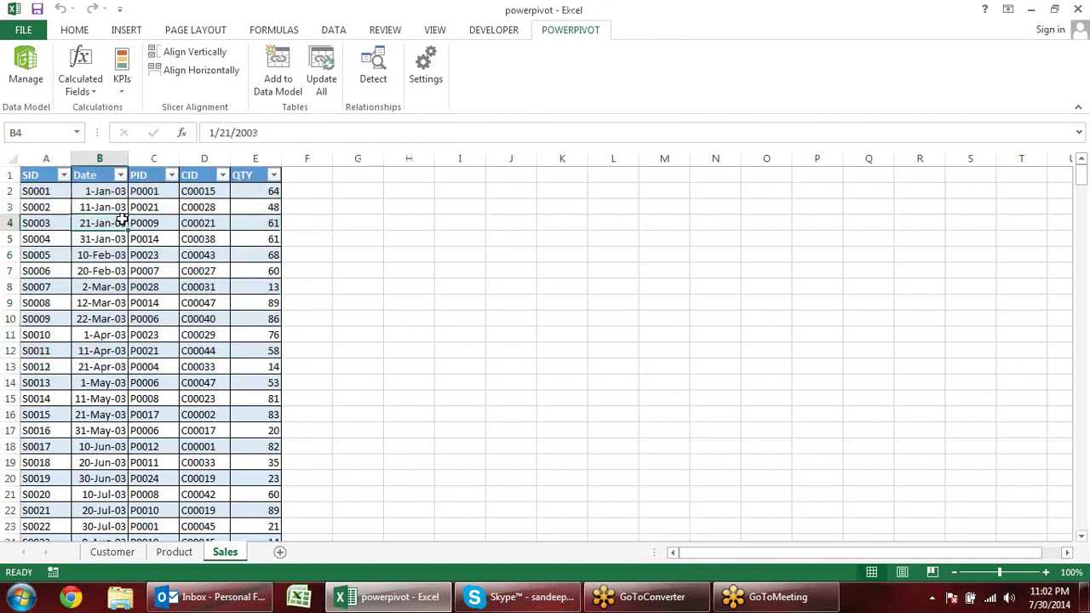
pyautogui.scroll(-3, 149, 375)
pyautogui.scroll(3, 162, 368)
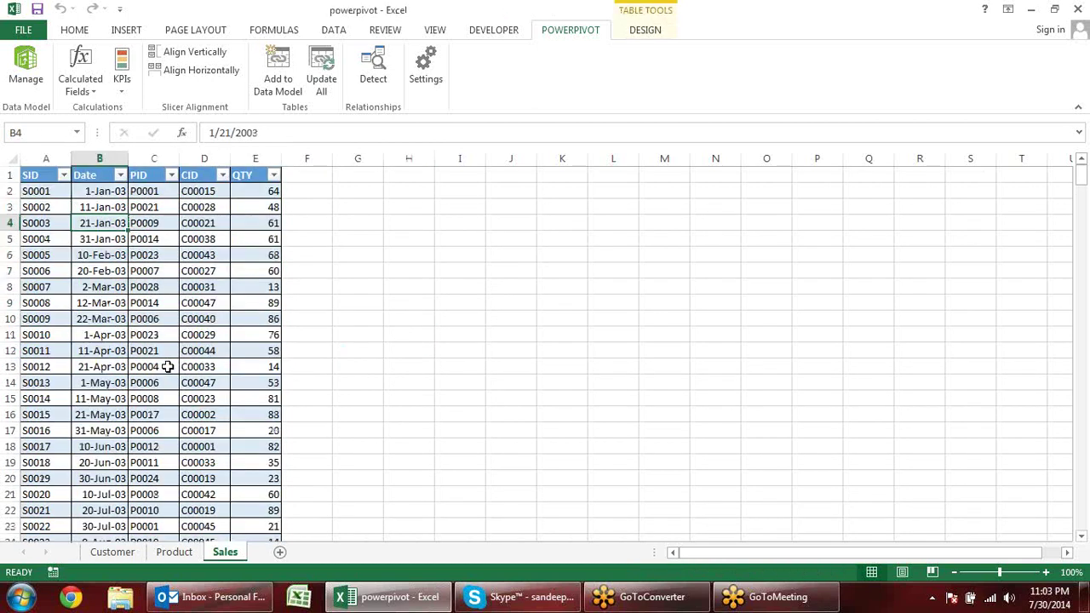
pyautogui.moveTo(50, 178); pyautogui.dragTo(252, 407)
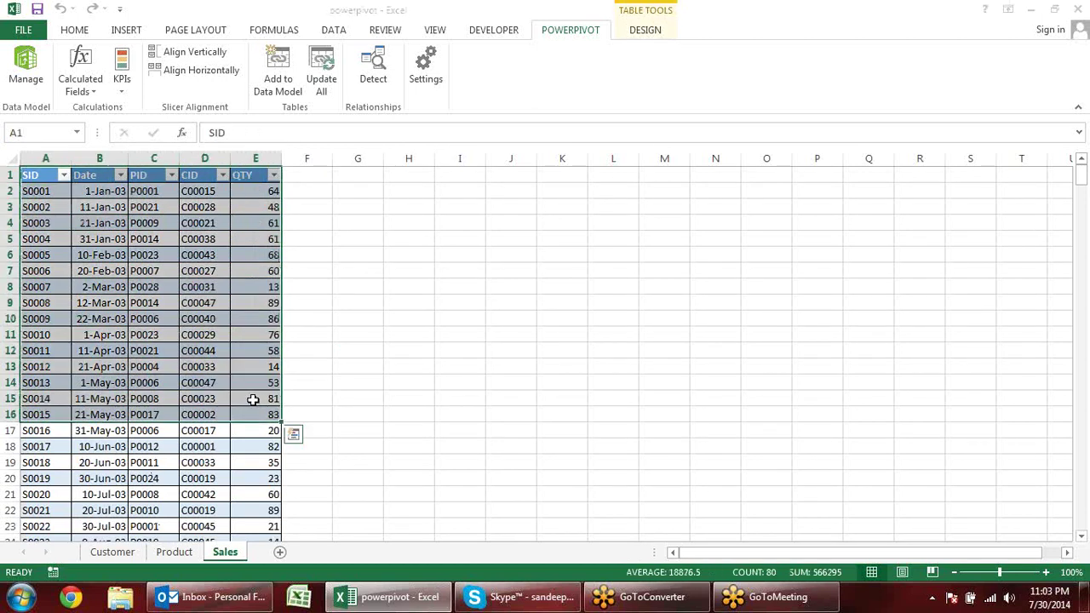
pyautogui.click(401, 348)
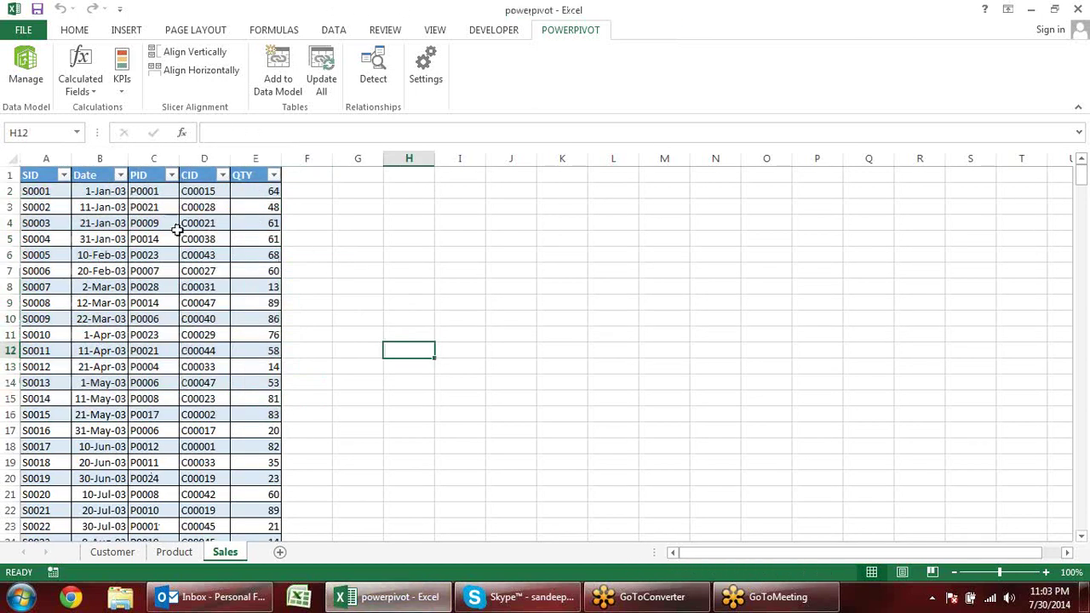
pyautogui.moveTo(512, 225); pyautogui.dragTo(666, 339)
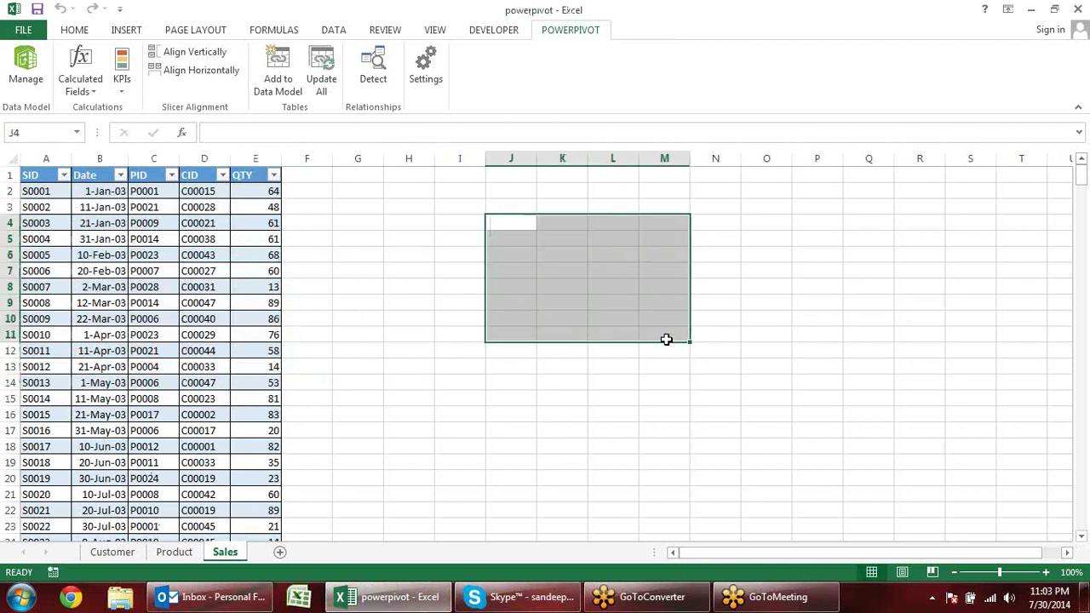
pyautogui.write('sdaf')
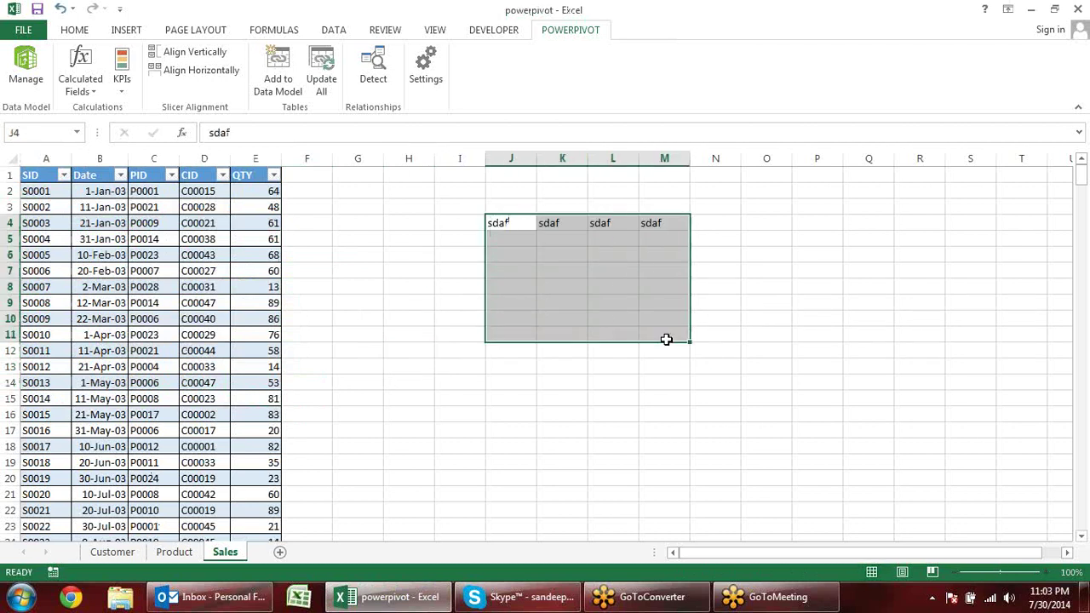
pyautogui.hotkey('ctrl', 'Return')
pyautogui.hotkey('ctrl', 't')
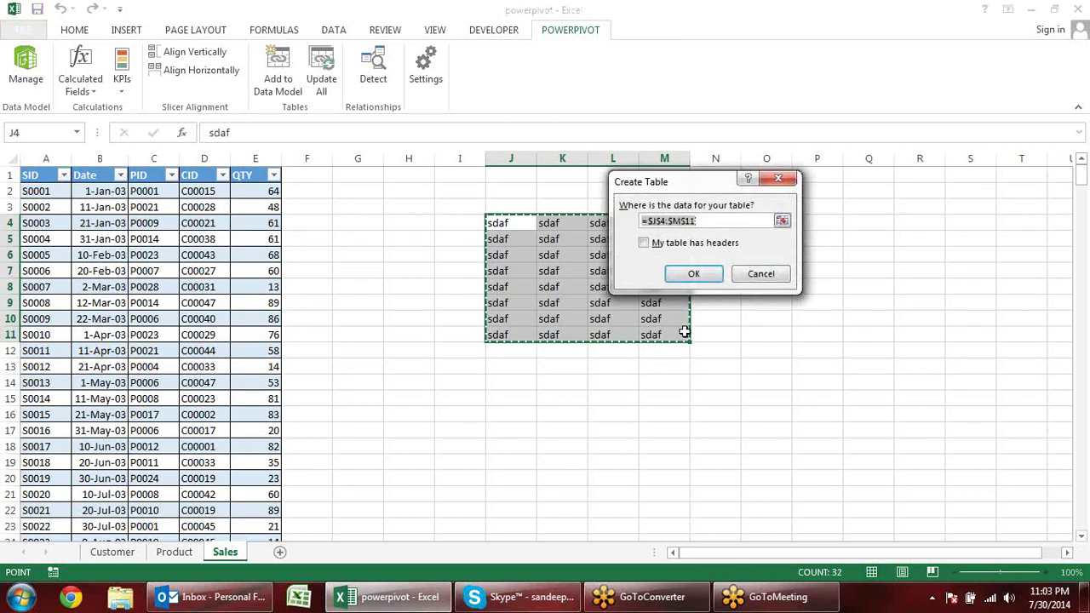
pyautogui.moveTo(690, 186); pyautogui.dragTo(557, 205)
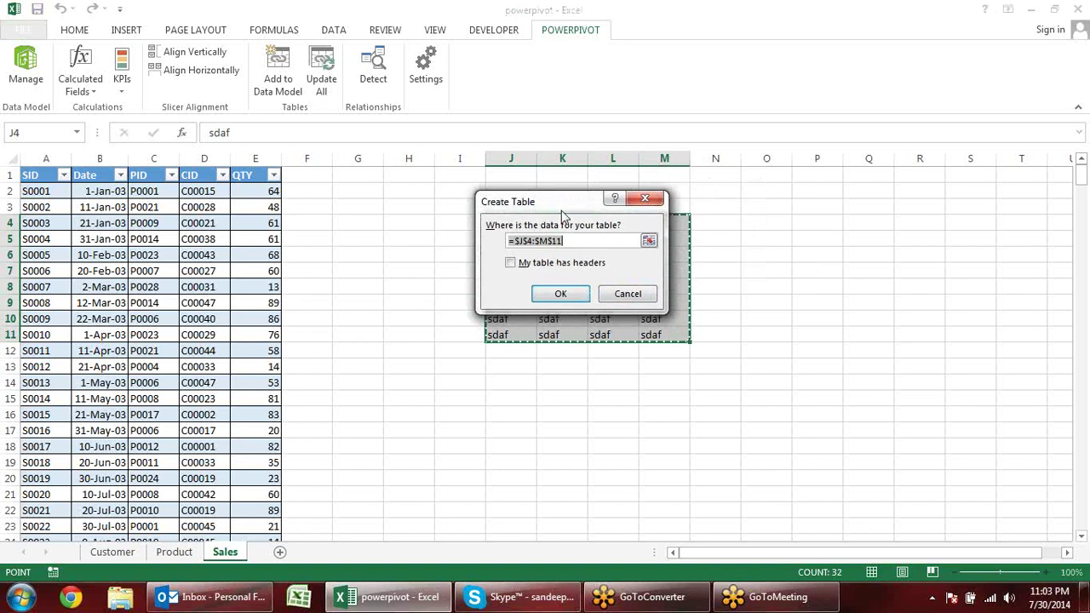
pyautogui.click(543, 265)
pyautogui.click(549, 292)
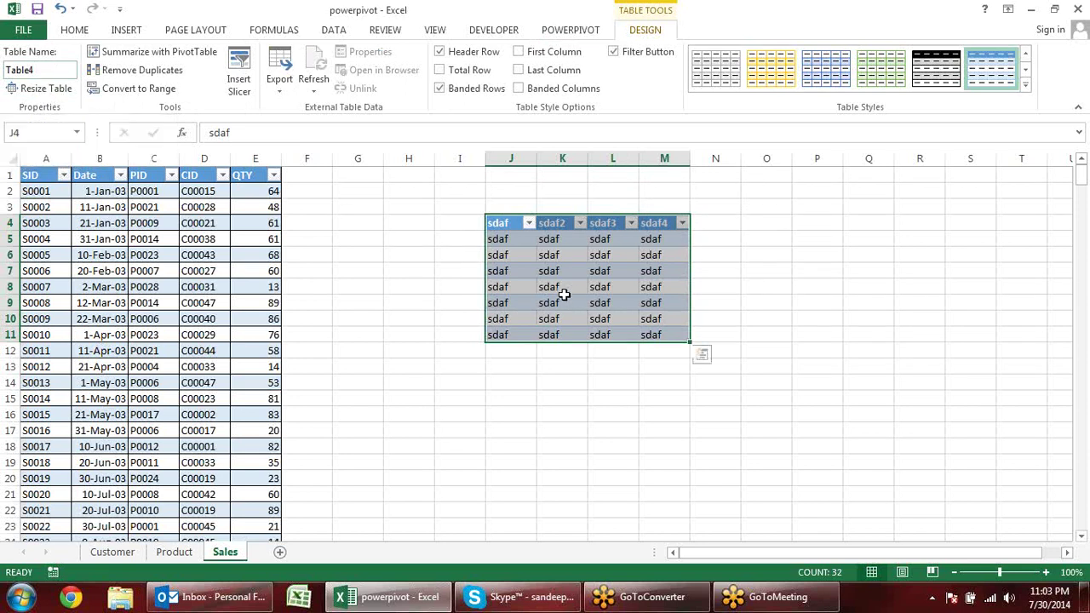
pyautogui.hotkey('alt', 'e')
pyautogui.press('a')
pyautogui.press('f')
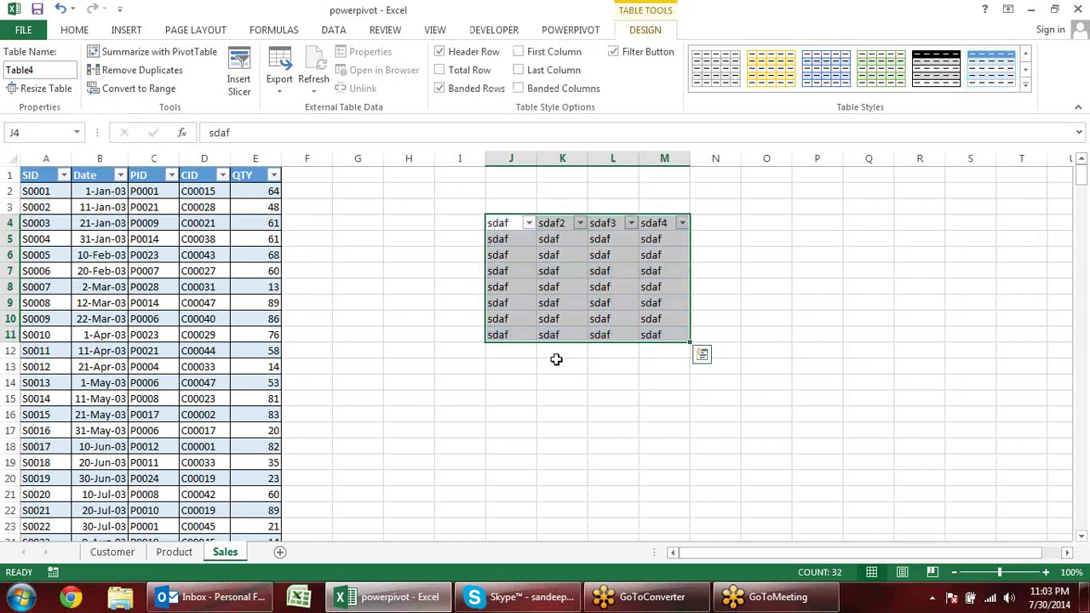
pyautogui.press('Delete')
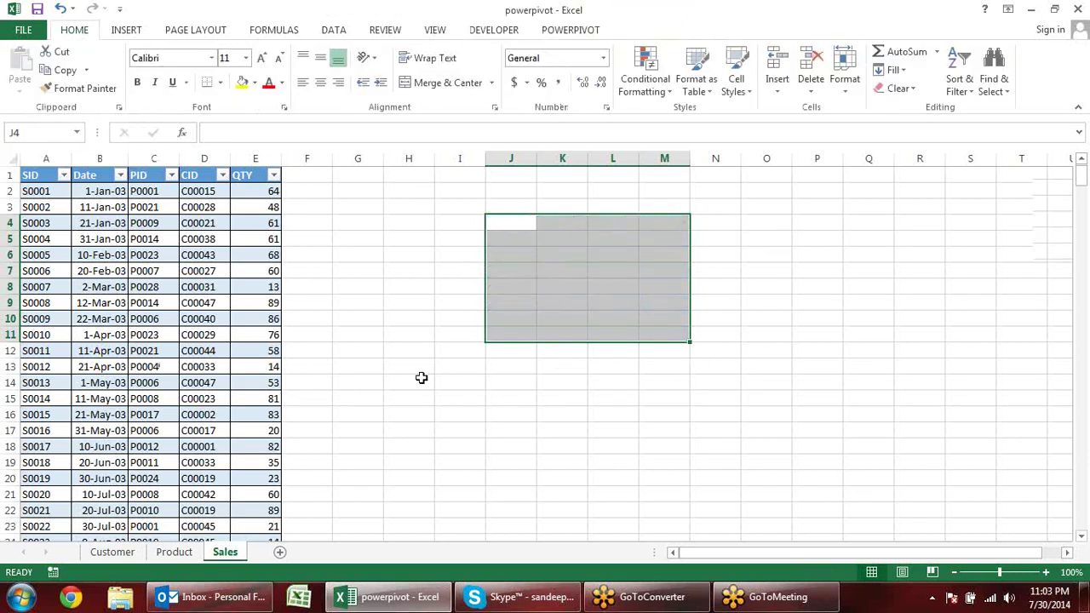
# Jump to the last row of the Sales table
pyautogui.scroll(-6, 409, 381)
pyautogui.scroll(-4, 396, 385)
pyautogui.scroll(-11, 399, 394)
pyautogui.scroll(-6, 398, 399)
pyautogui.scroll(-6, 399, 401)
pyautogui.scroll(-2, 392, 431)
pyautogui.scroll(-7, 375, 439)
pyautogui.click(274, 399)
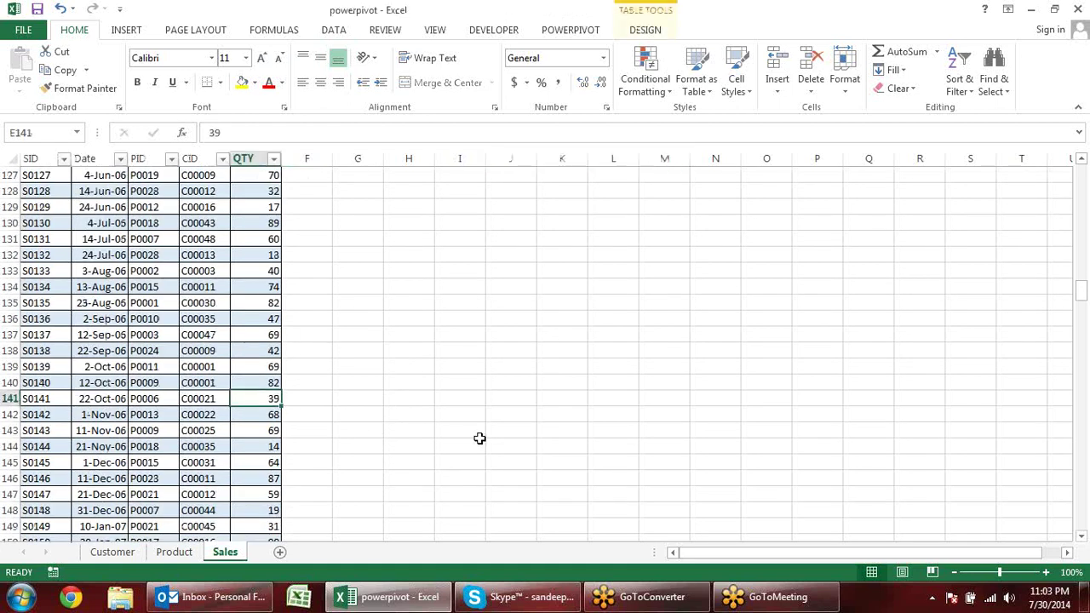
pyautogui.hotkey('ctrl', 'Down')
# Enter a new SID S0404 in row 399, then undo the entry
pyautogui.scroll(-2, 401, 416)
pyautogui.scroll(-4, 164, 284)
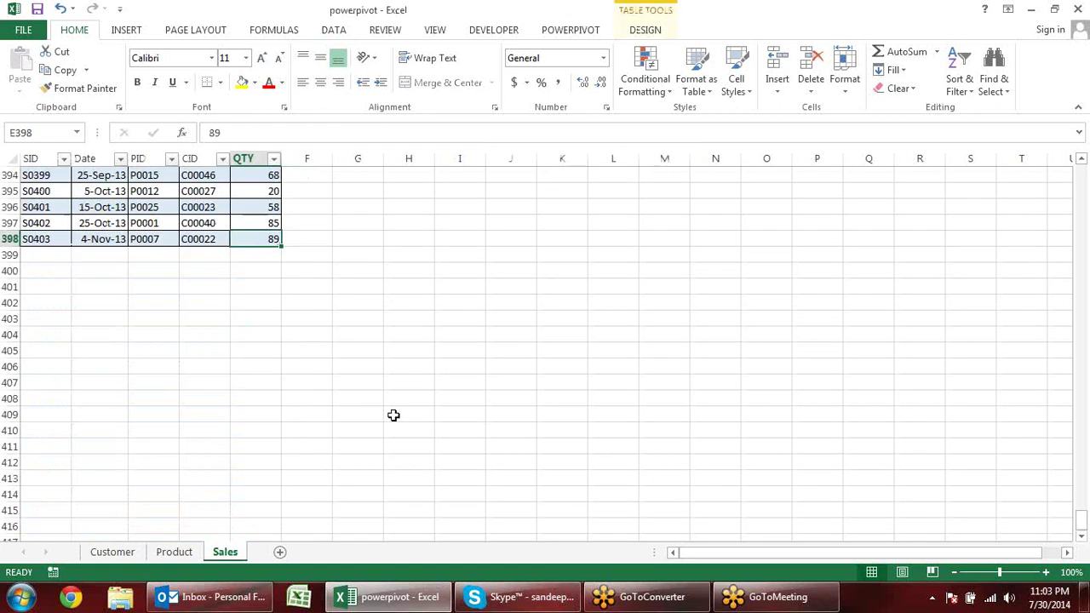
pyautogui.click(53, 254)
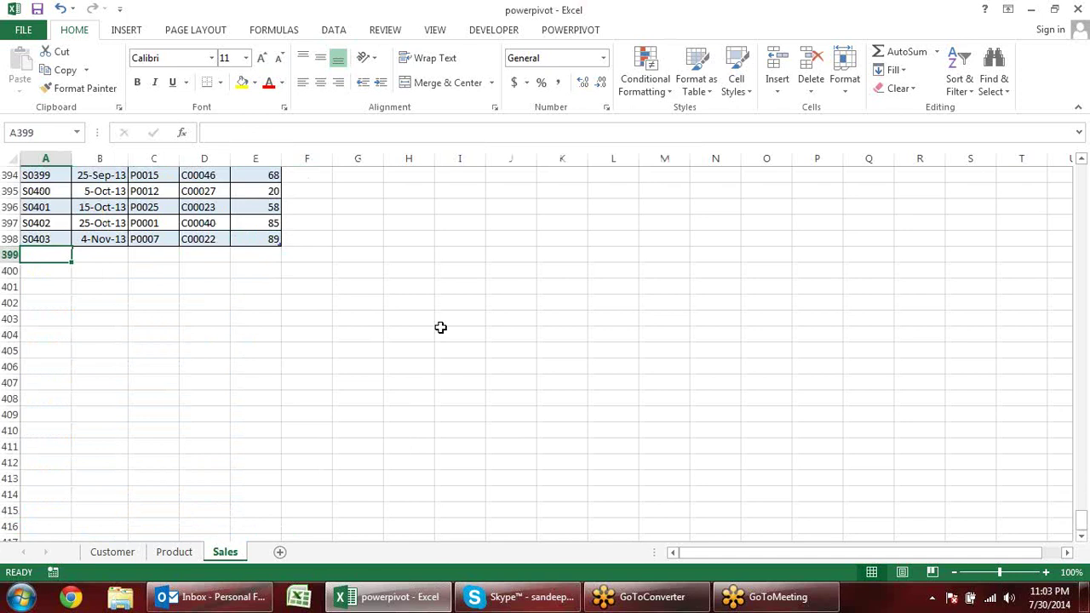
pyautogui.write('S0404')
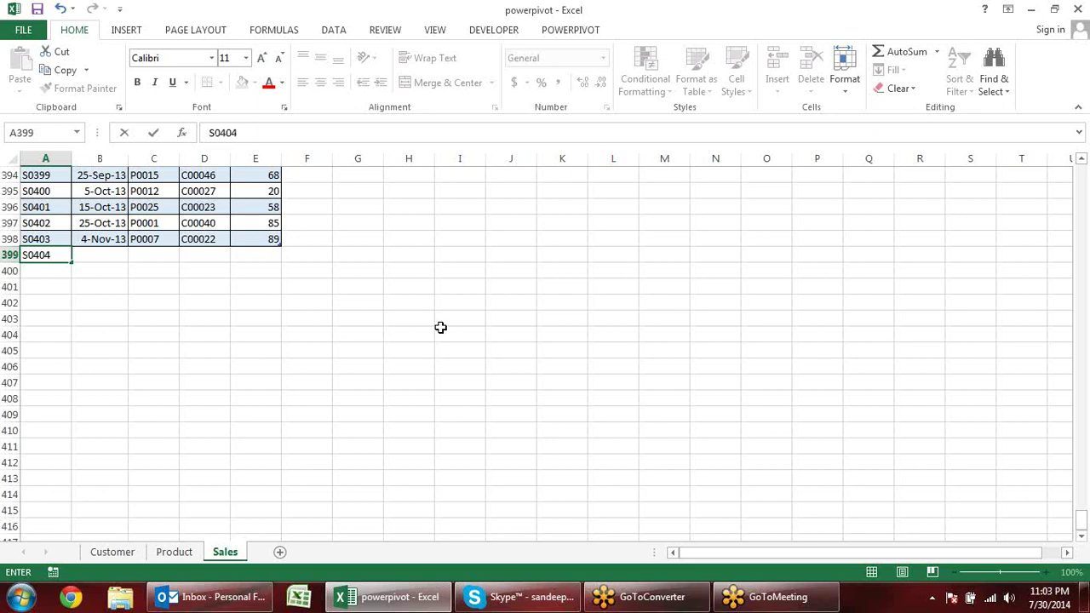
pyautogui.press('Tab')
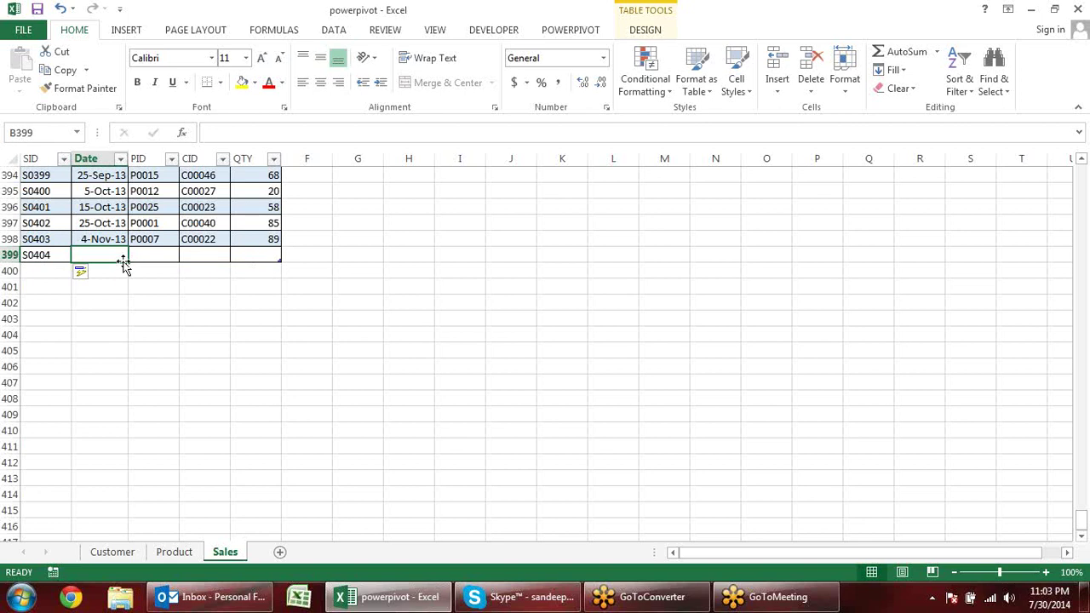
pyautogui.click(9, 254)
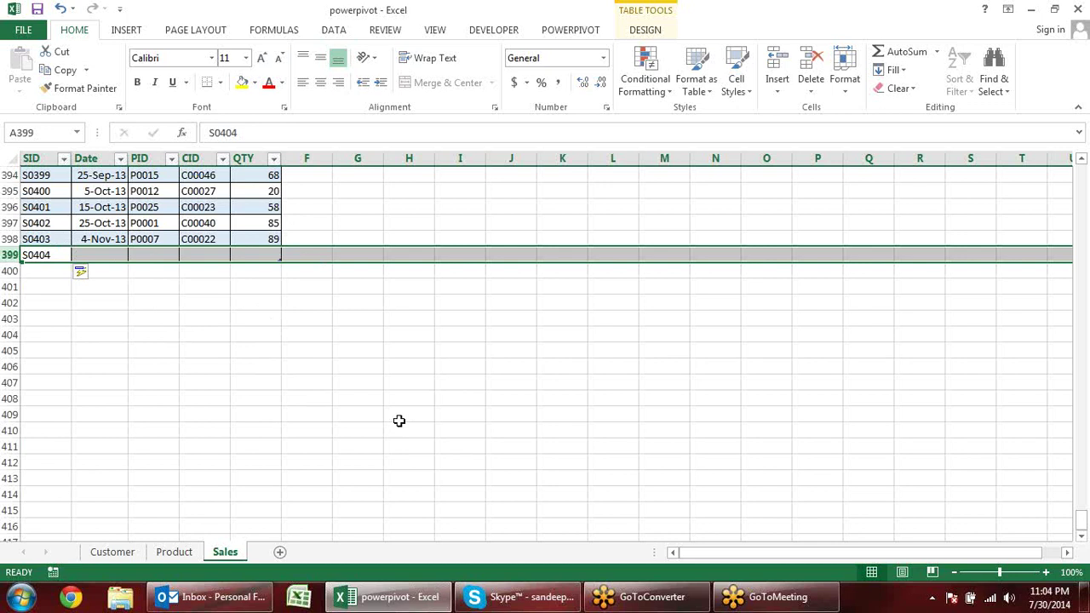
pyautogui.hotkey('ctrl', 'z')
pyautogui.hotkey('ctrl', 'z')
# Drop the extra S0404 row so the Sales table ends at S0403
pyautogui.click(326, 334)
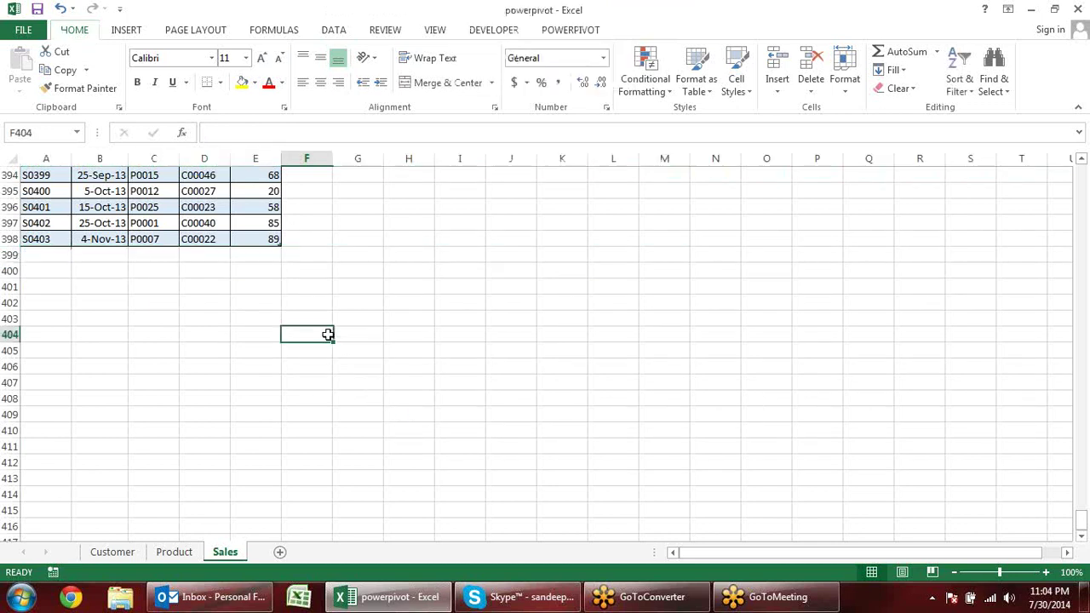
pyautogui.scroll(4, 360, 265)
pyautogui.scroll(6, 361, 264)
pyautogui.scroll(6, 360, 265)
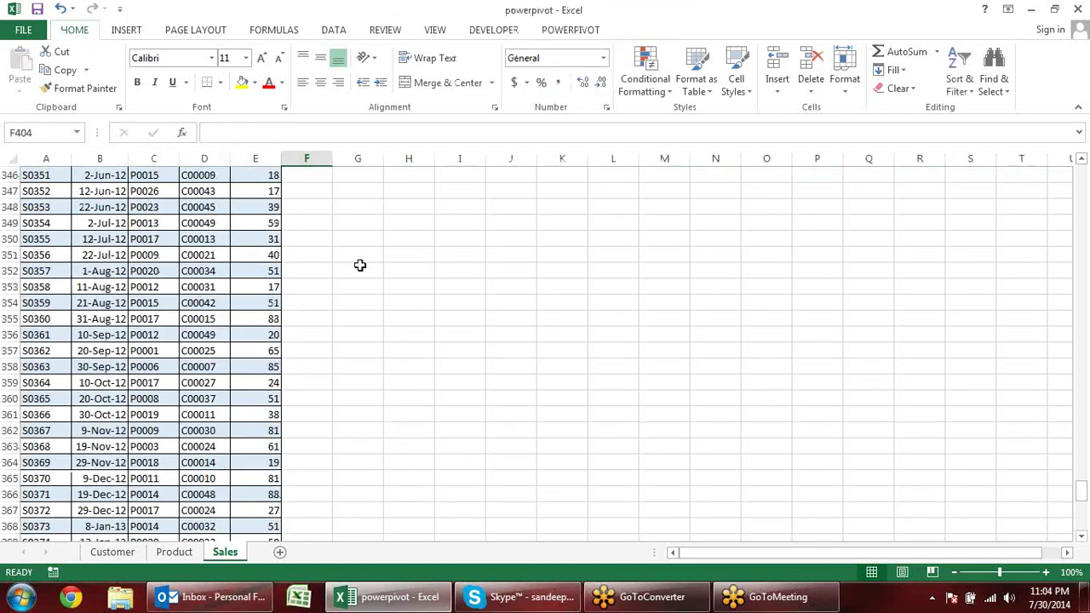
# Open the PowerPivot for Excel window with POWERPIVOT > Manage
pyautogui.click(558, 34)
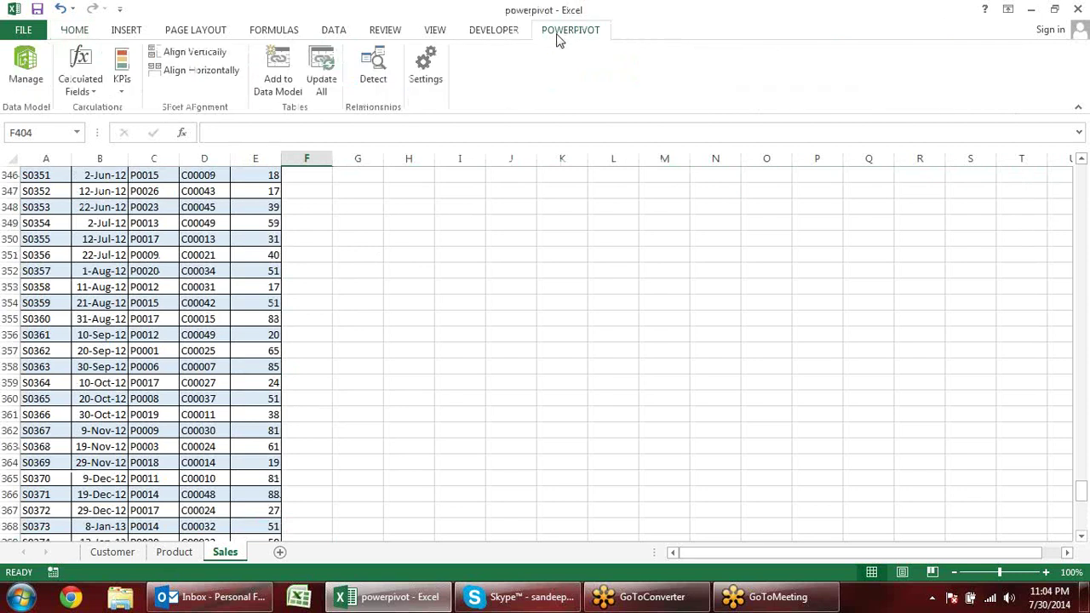
pyautogui.scroll(2, 514, 284)
pyautogui.scroll(4, 495, 281)
pyautogui.scroll(6, 495, 281)
pyautogui.scroll(13, 495, 281)
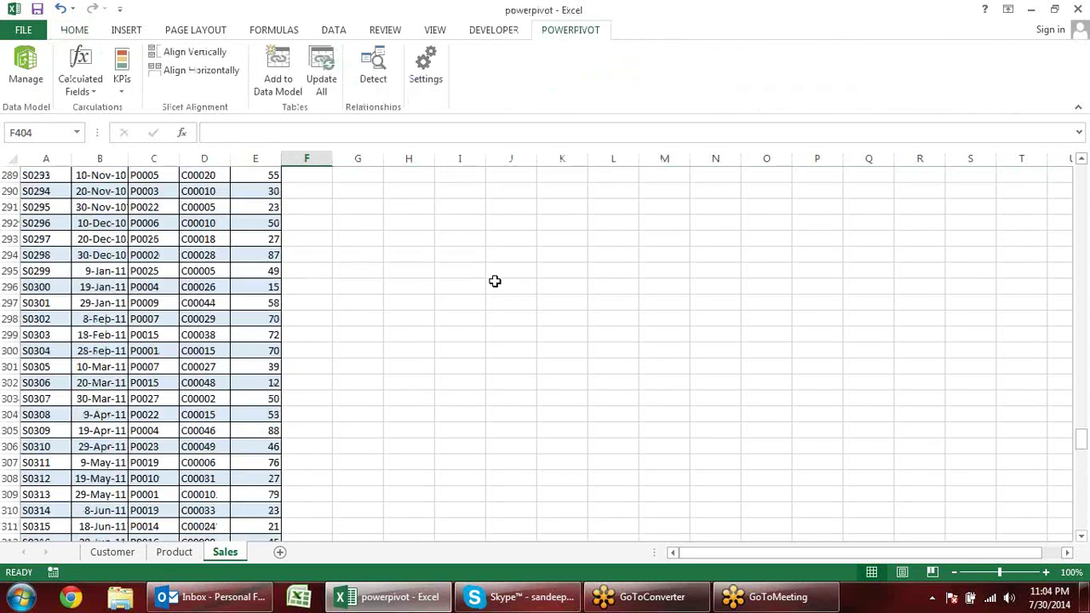
pyautogui.scroll(6, 495, 281)
pyautogui.scroll(7, 495, 281)
pyautogui.scroll(11, 495, 281)
pyautogui.scroll(6, 495, 281)
pyautogui.scroll(5, 495, 281)
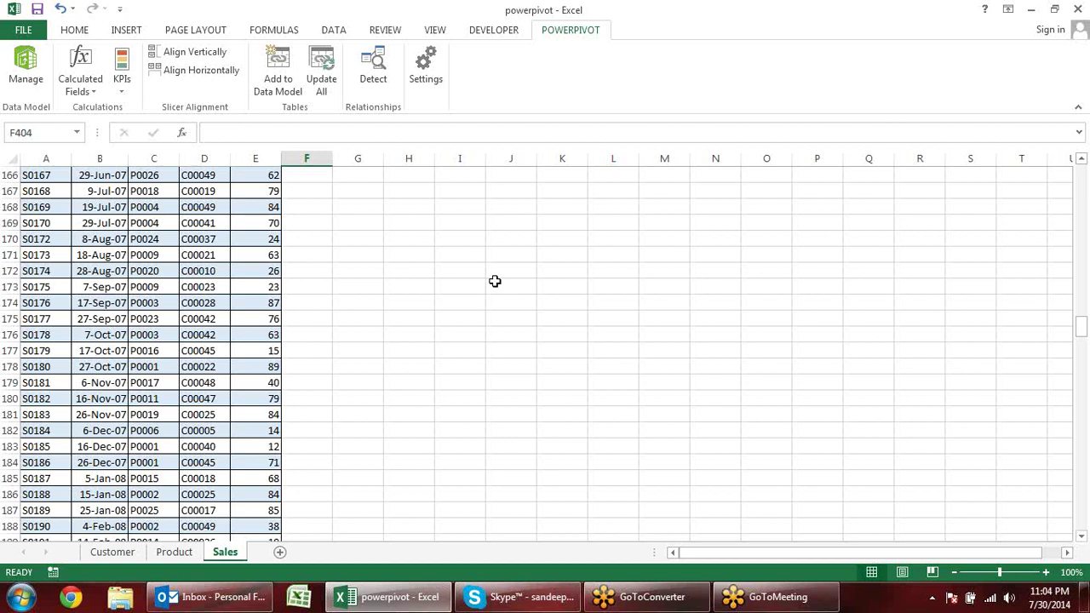
pyautogui.click(30, 74)
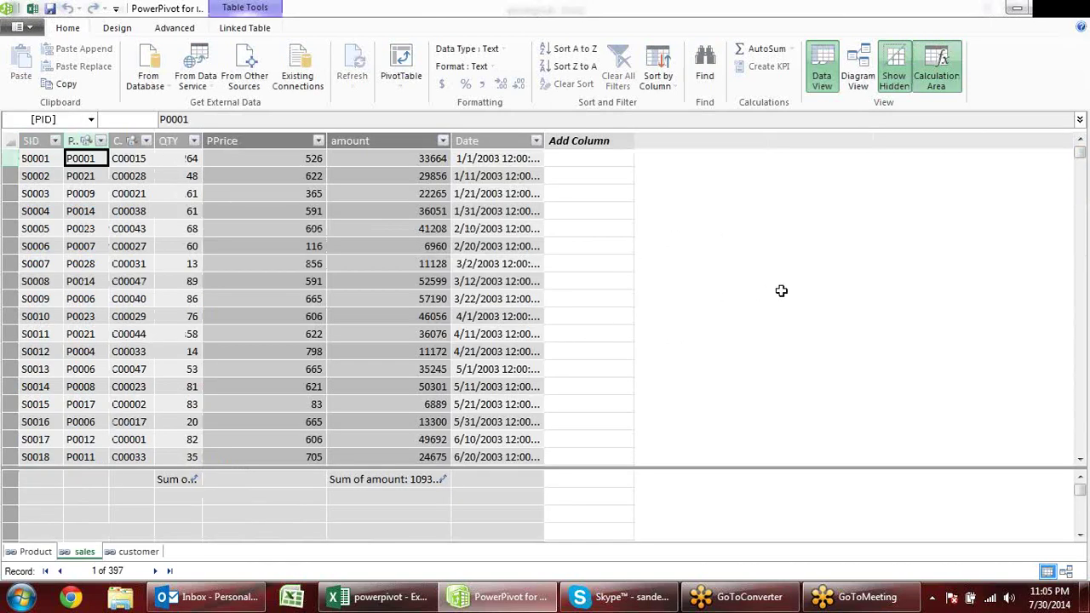
# Inspect the sales table's amount formula and values for sales S0004–S0006
pyautogui.click(592, 294)
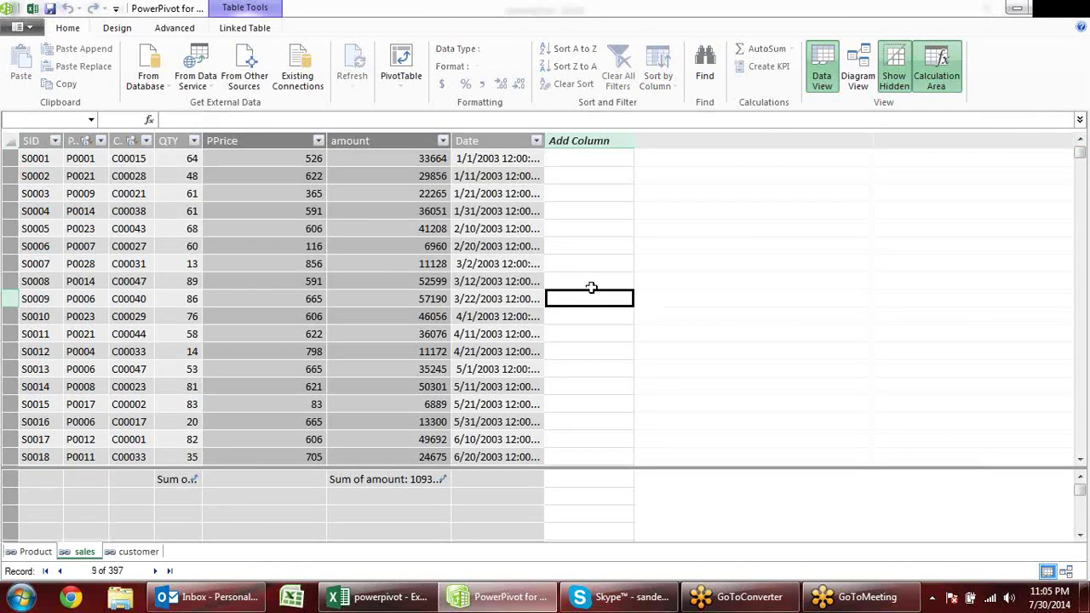
pyautogui.click(489, 246)
pyautogui.click(412, 242)
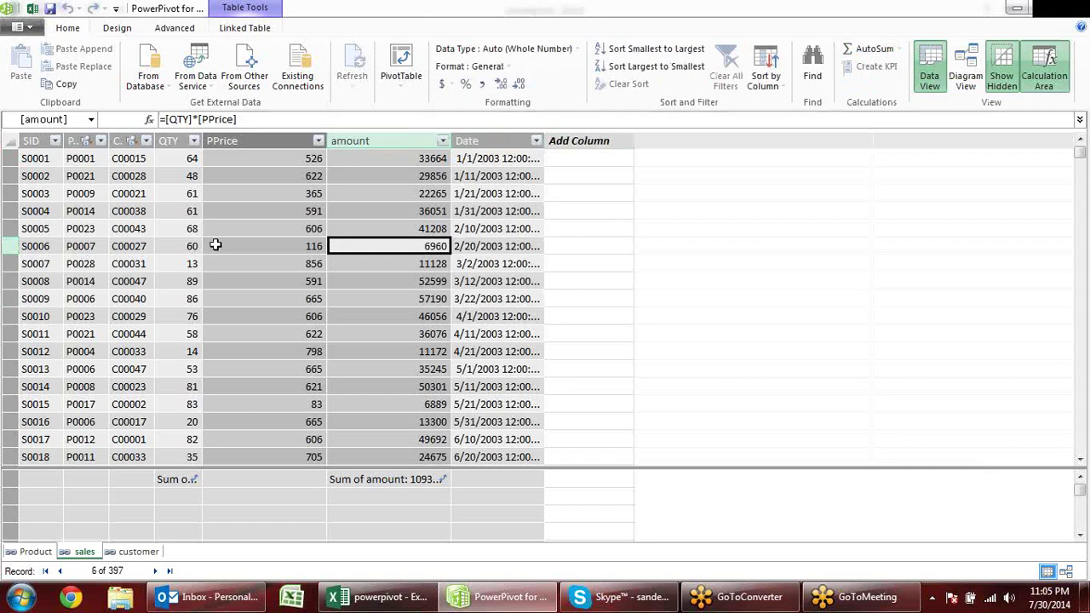
pyautogui.click(187, 245)
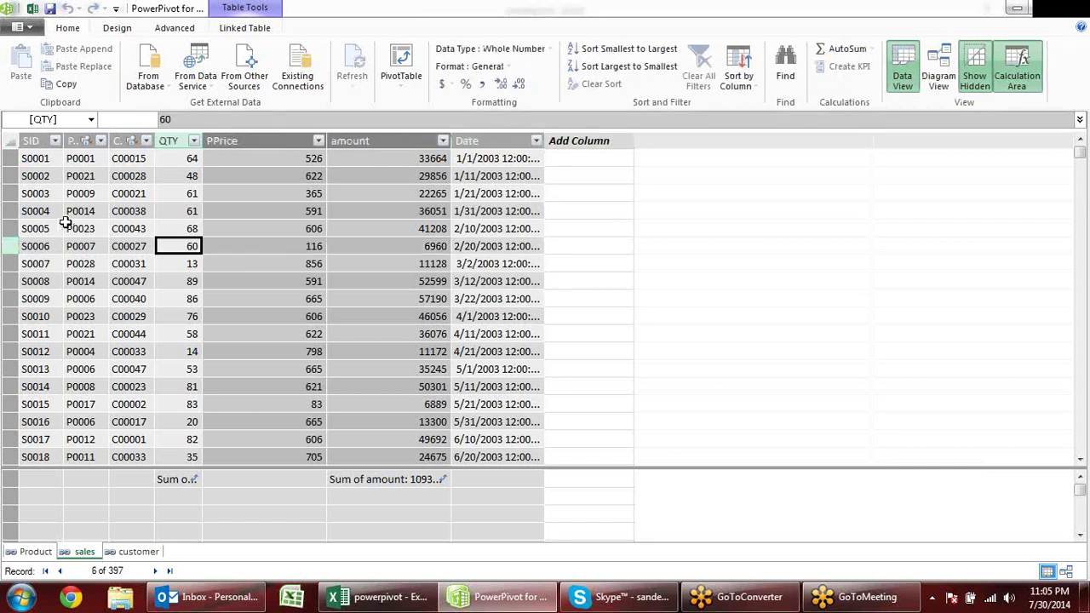
pyautogui.click(103, 228)
pyautogui.click(46, 211)
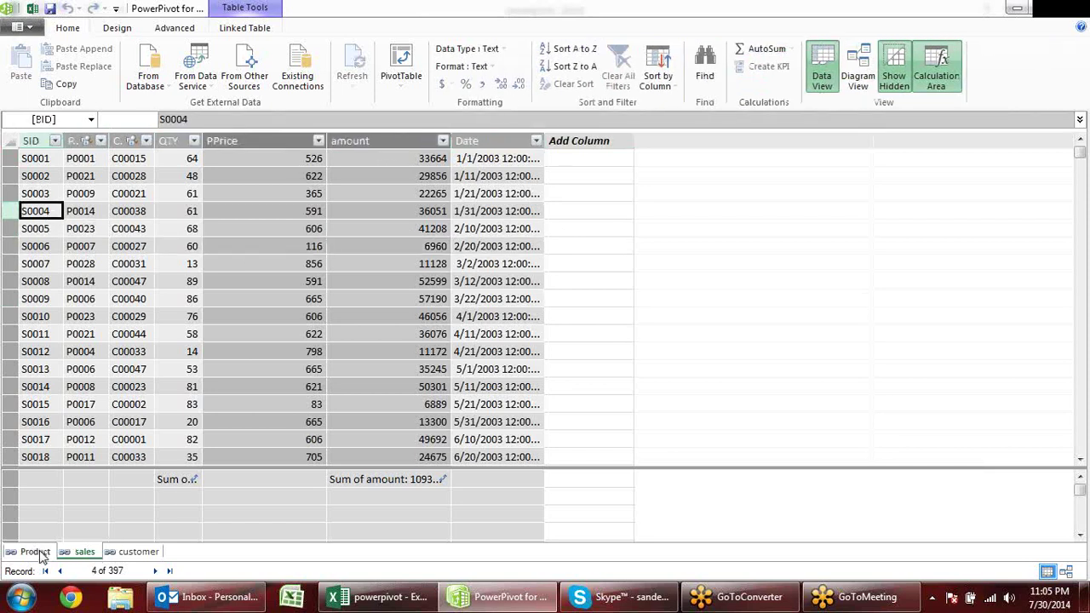
# Delete the Product table from the data model
pyautogui.click(38, 552)
pyautogui.rightClick(38, 552)
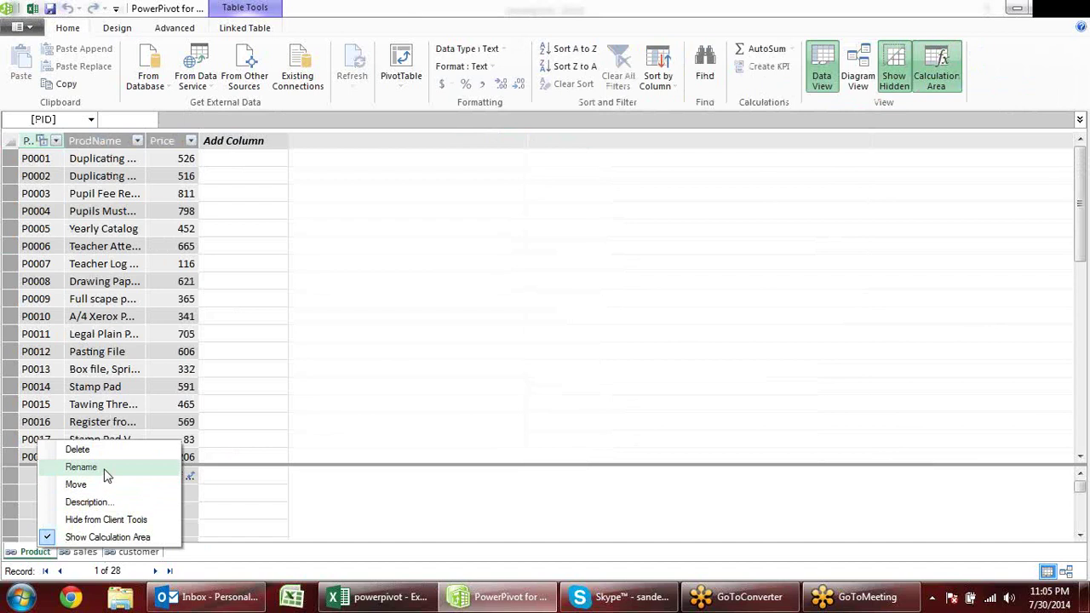
pyautogui.click(94, 449)
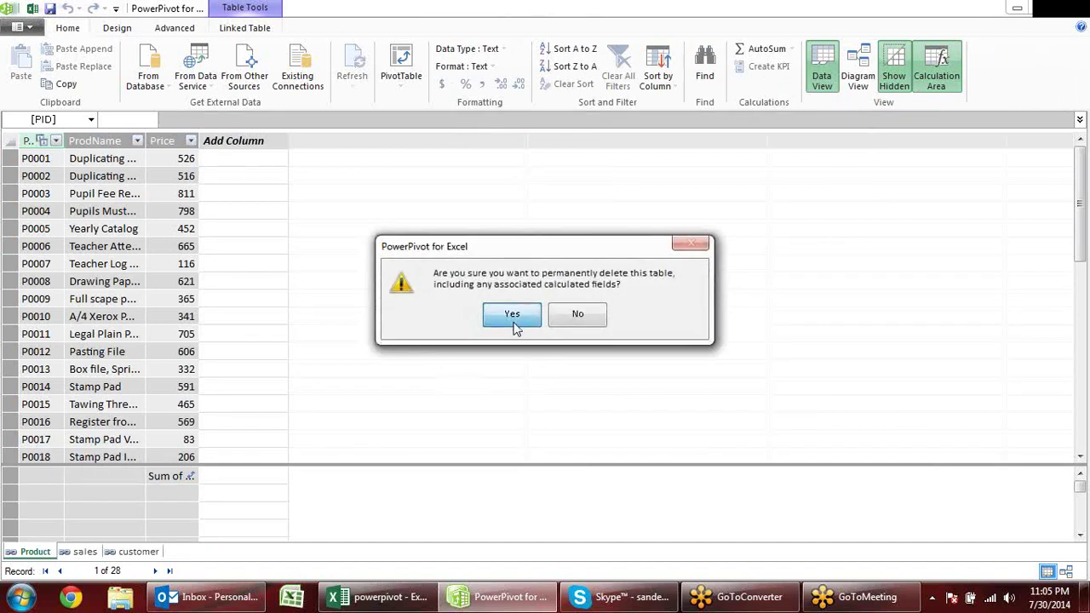
pyautogui.click(511, 315)
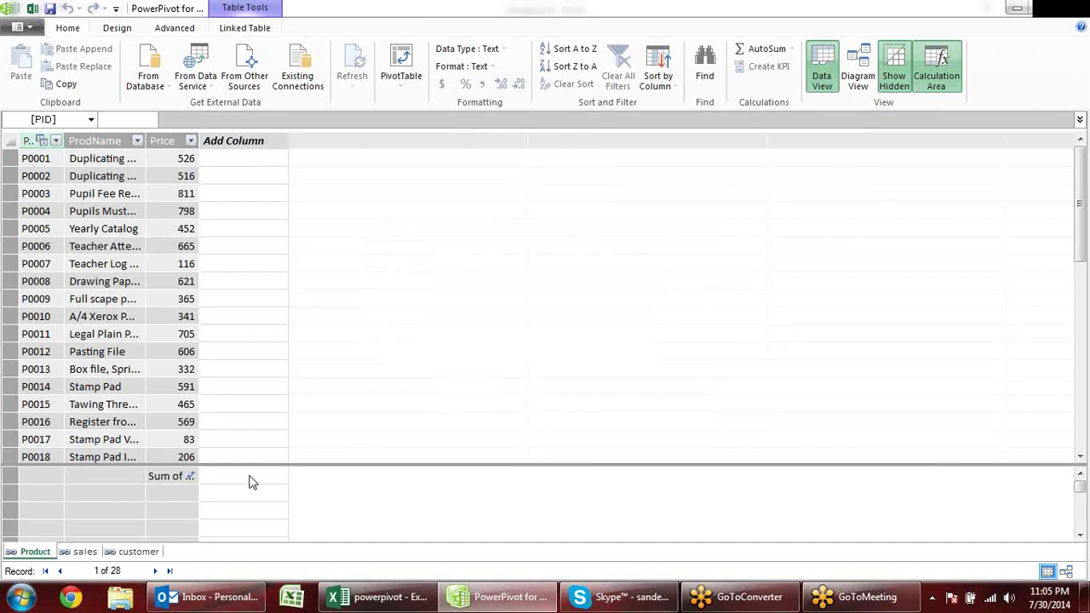
# Delete the sales table from the data model as well
pyautogui.rightClick(41, 553)
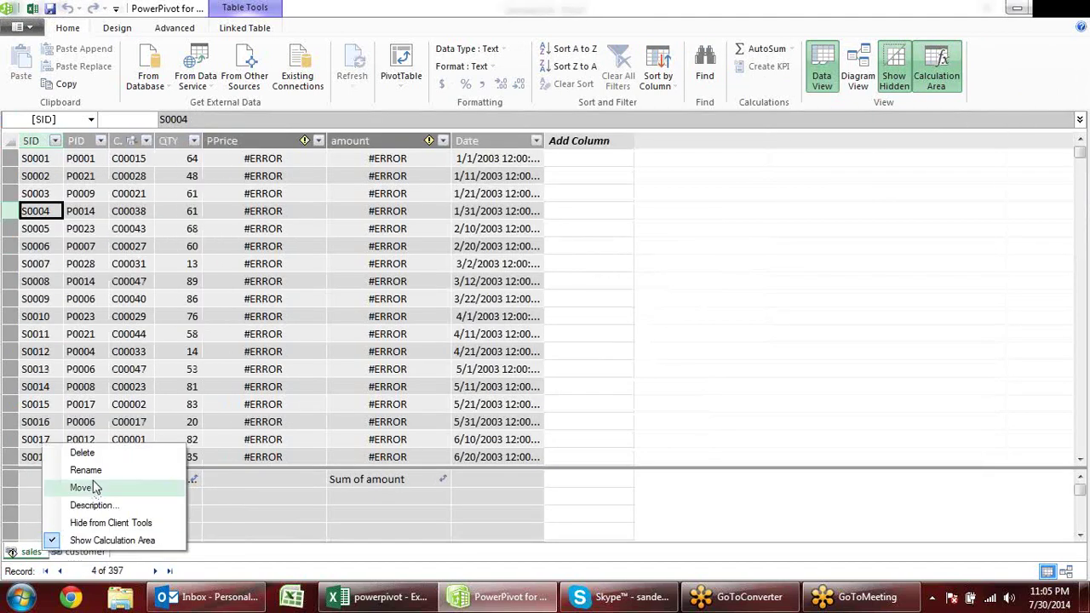
pyautogui.click(94, 452)
pyautogui.click(512, 314)
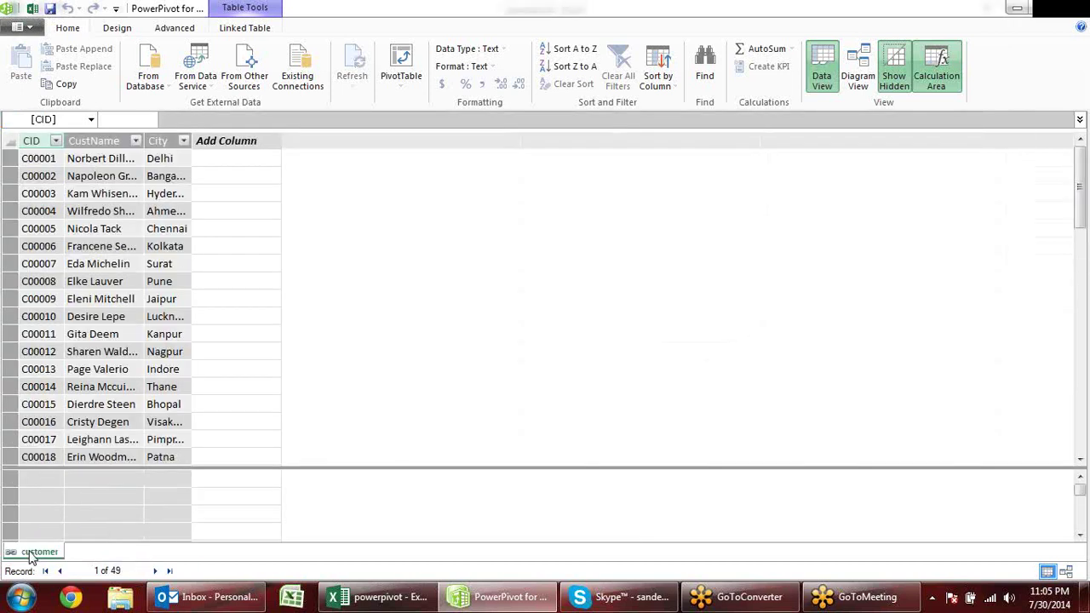
# Delete the last remaining customer table from the data model
pyautogui.rightClick(30, 553)
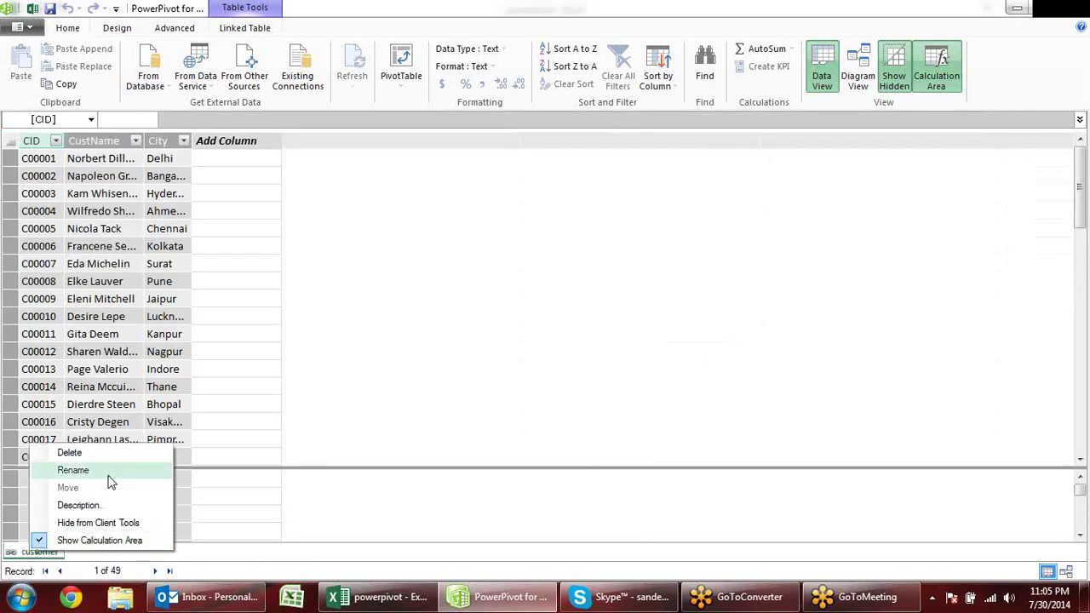
pyautogui.click(103, 453)
pyautogui.click(515, 315)
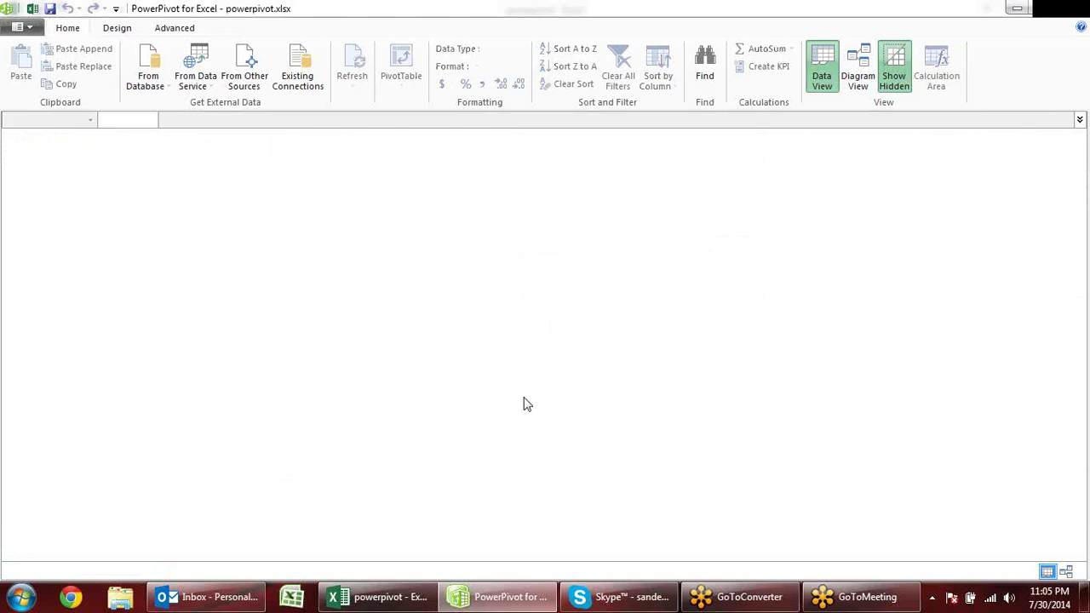
# Restore and reposition the PowerPivot window, switch to Diagram View, then maximize it
pyautogui.click(1019, 8)
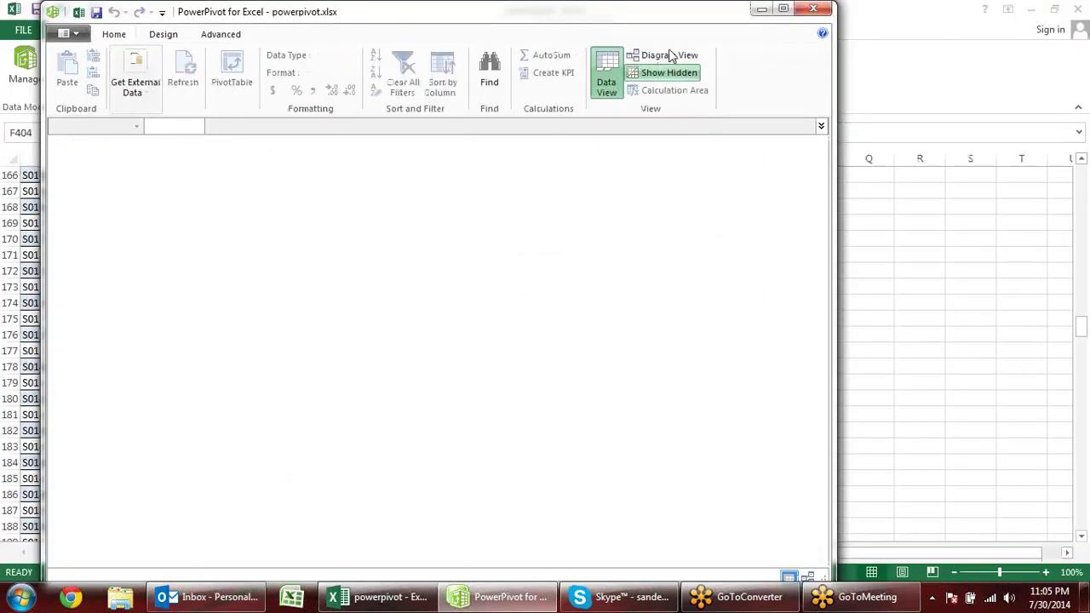
pyautogui.moveTo(635, 19); pyautogui.dragTo(792, 65)
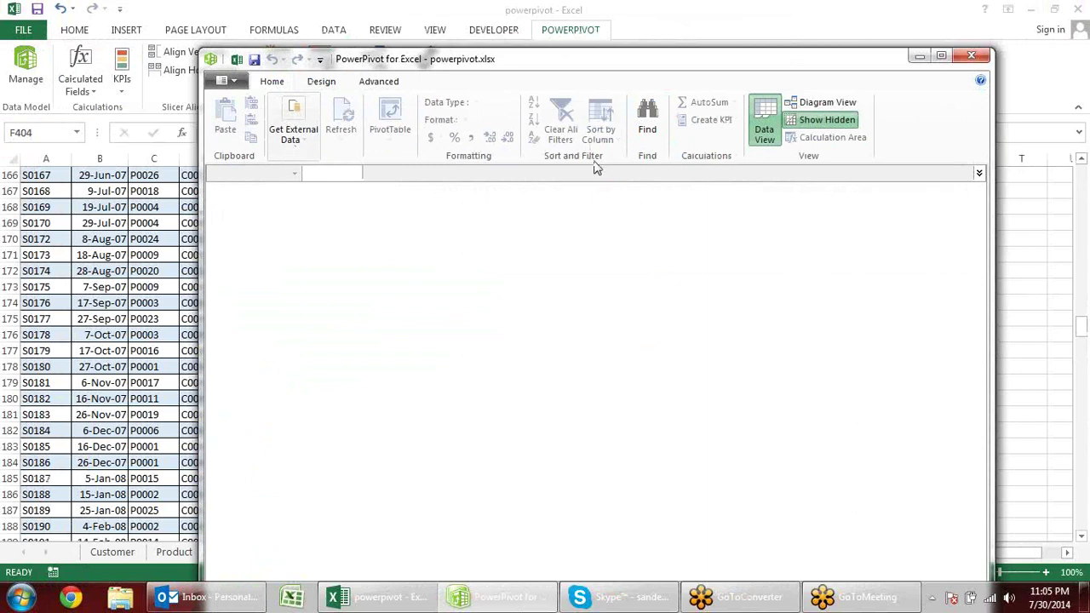
pyautogui.click(819, 102)
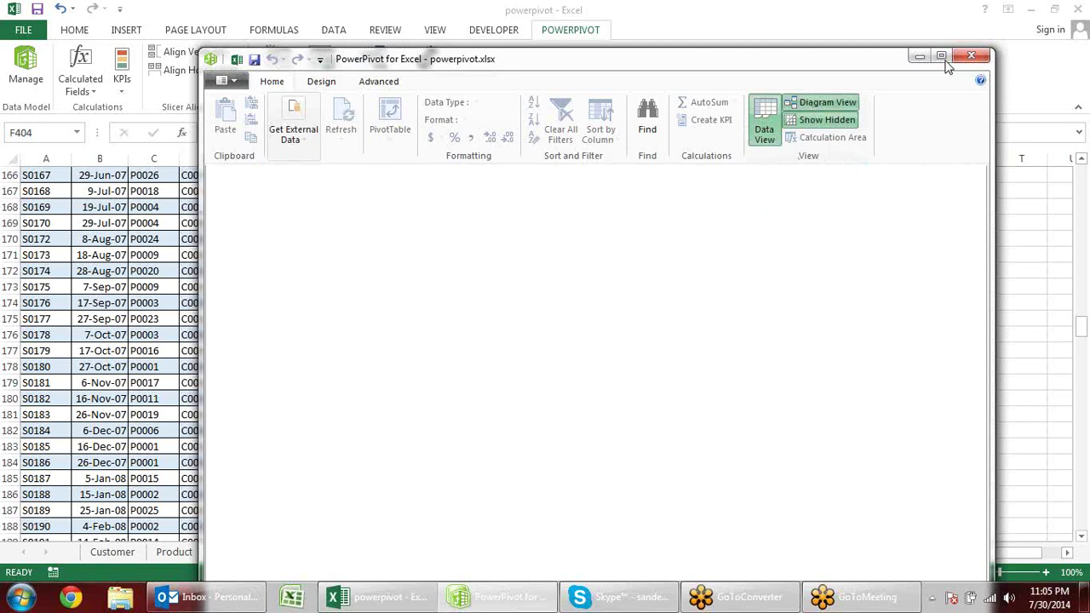
pyautogui.click(943, 57)
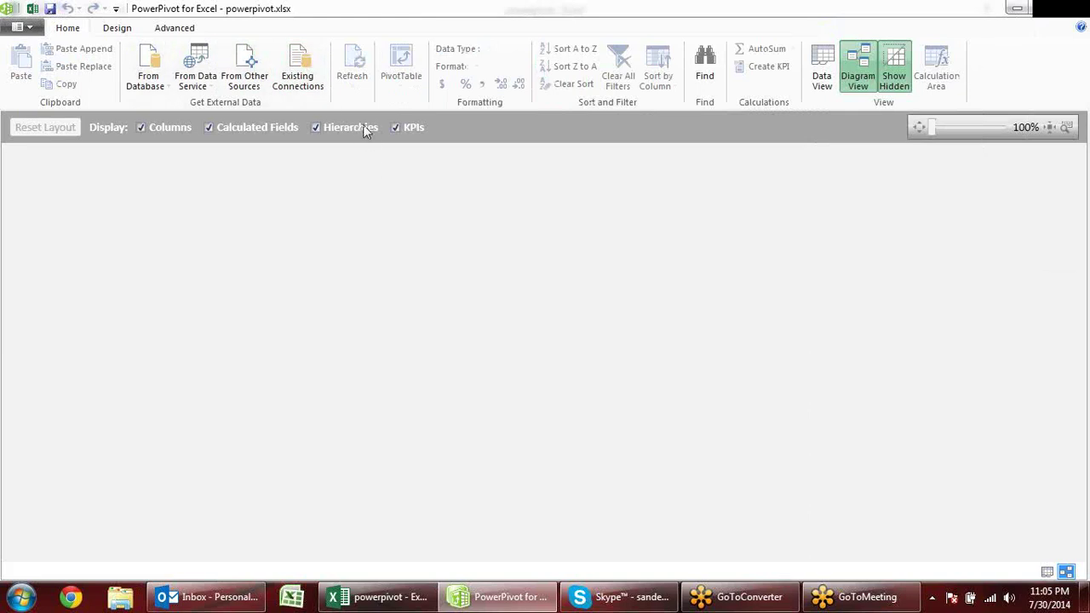
# Return to Data View and browse the Design and Advanced ribbon commands
pyautogui.click(825, 76)
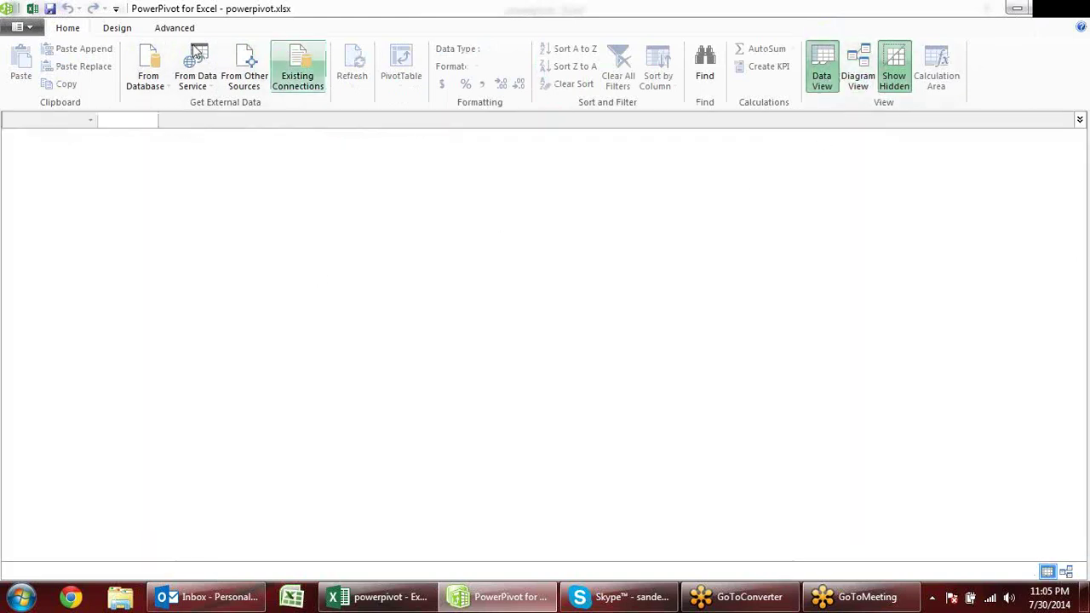
pyautogui.click(119, 28)
pyautogui.click(168, 31)
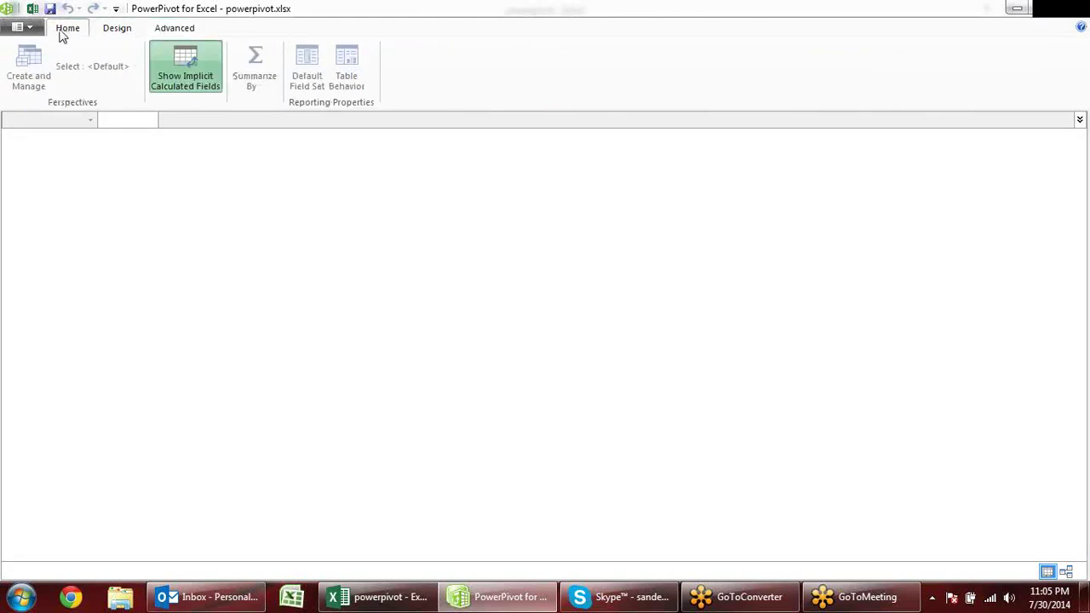
pyautogui.click(34, 31)
pyautogui.click(442, 282)
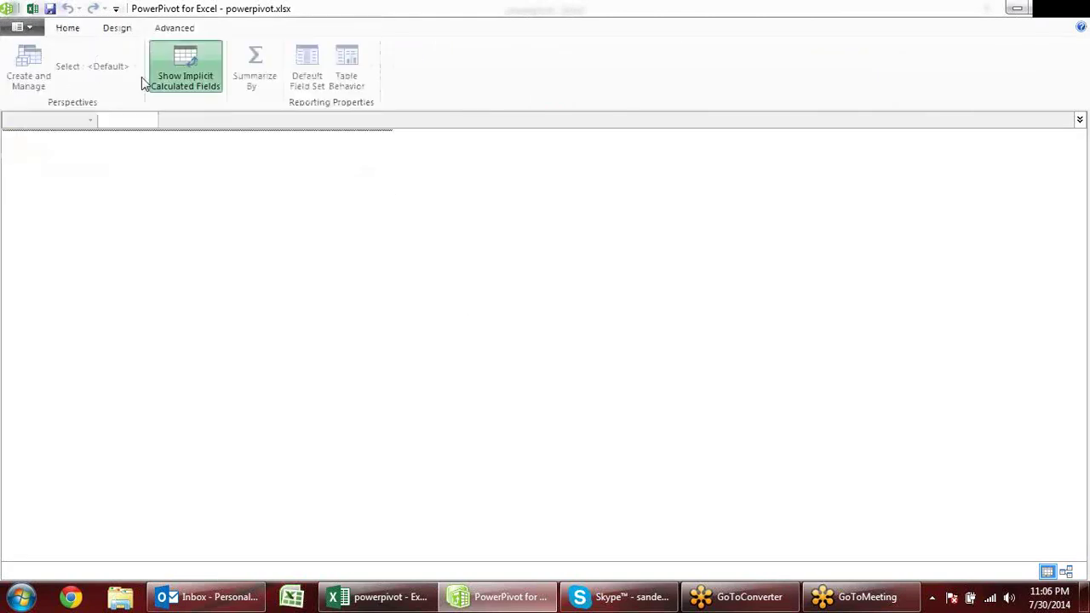
pyautogui.click(69, 31)
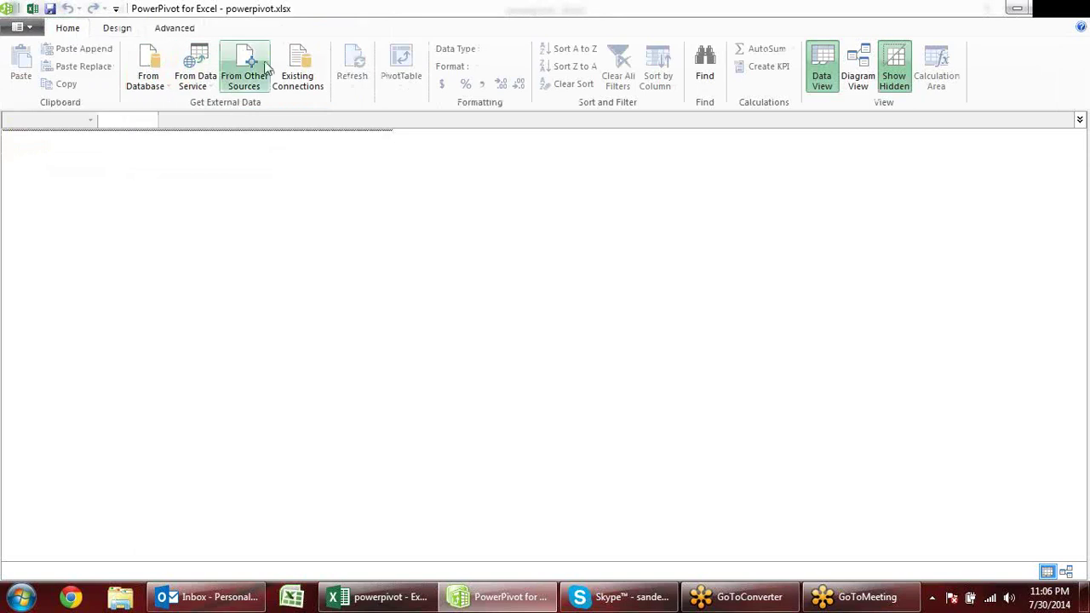
# Check Existing Connections, dismiss it, and close the PowerPivot window
pyautogui.click(317, 85)
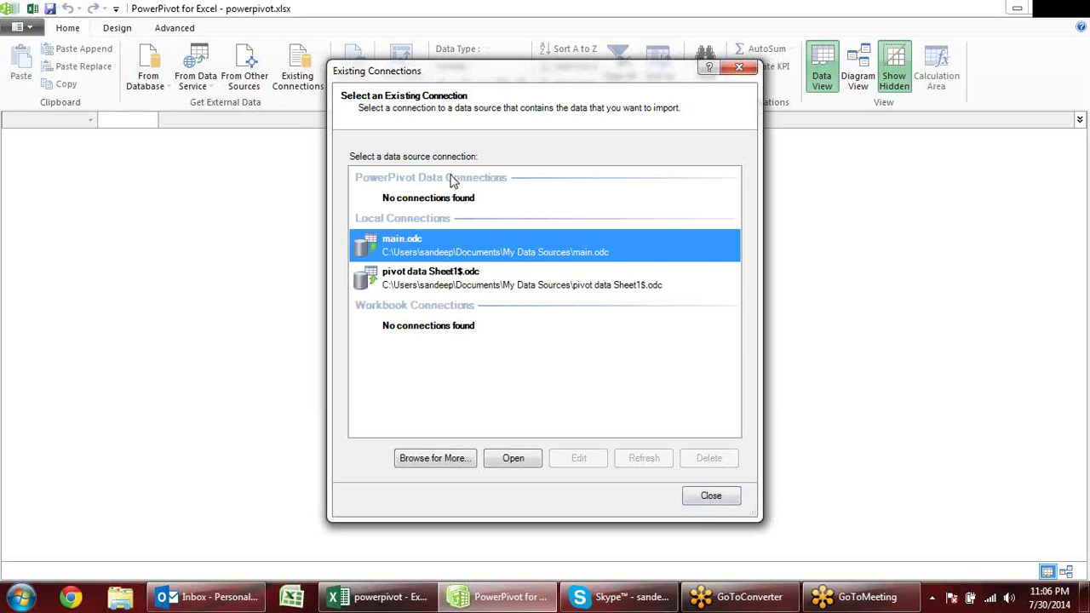
pyautogui.press('Escape')
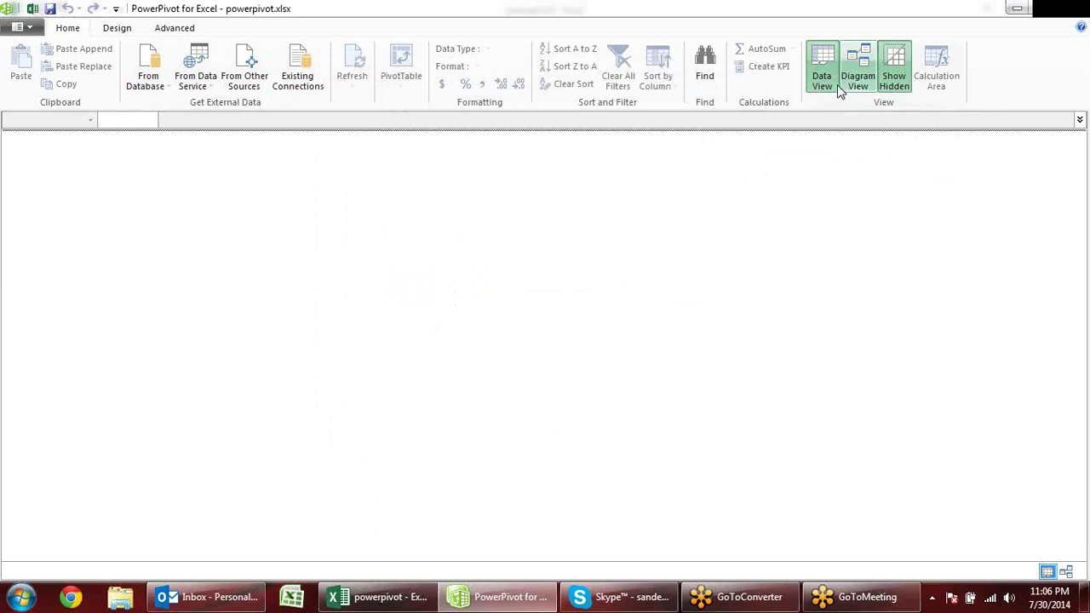
pyautogui.click(1067, 15)
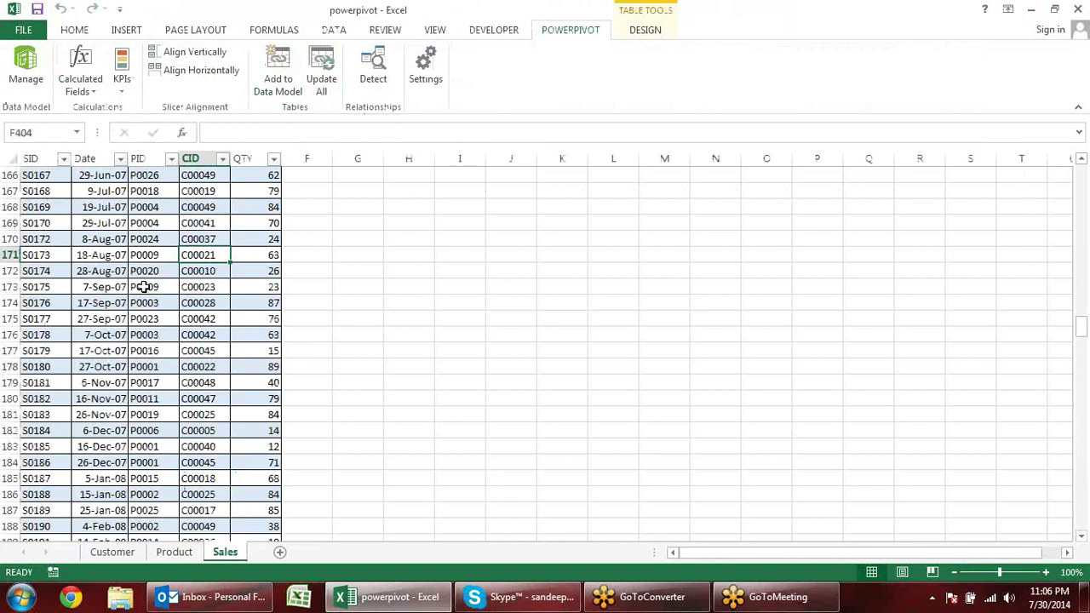
# Add the Product table to the data model from the Product sheet
pyautogui.click(111, 552)
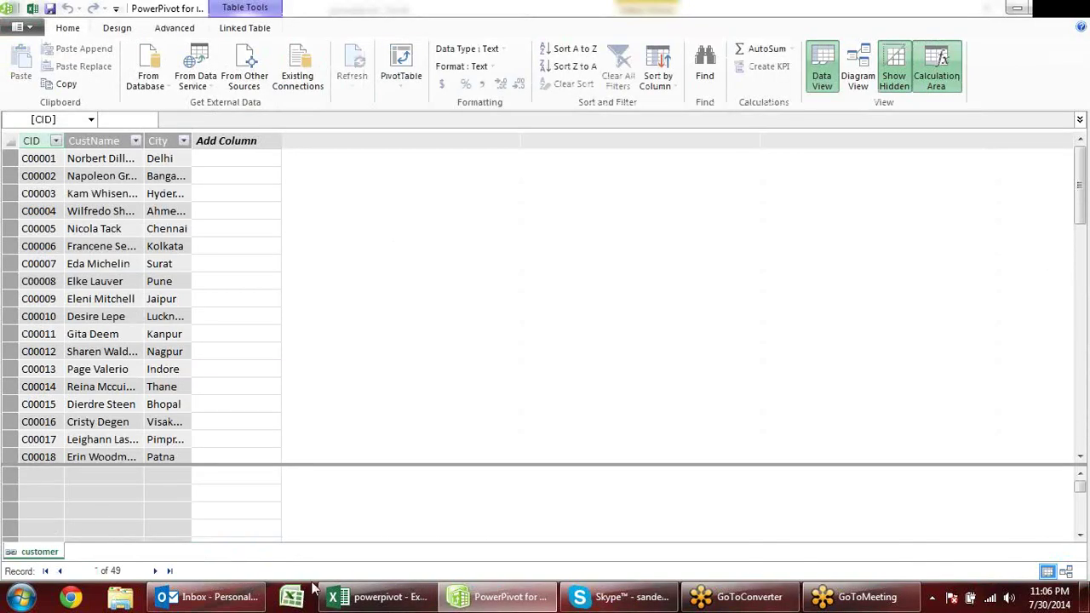
pyautogui.click(379, 597)
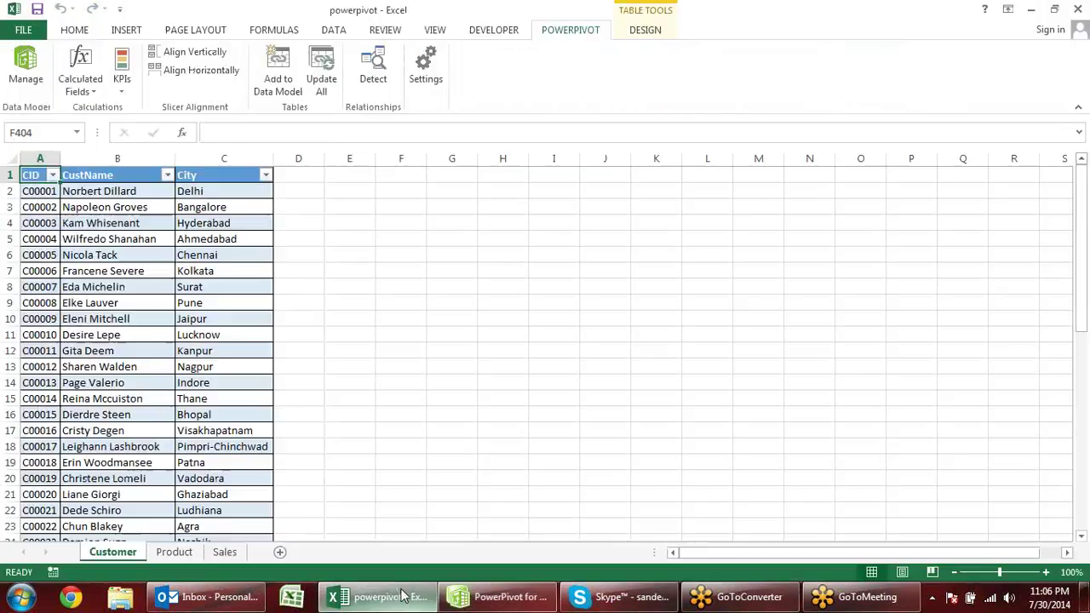
pyautogui.click(179, 556)
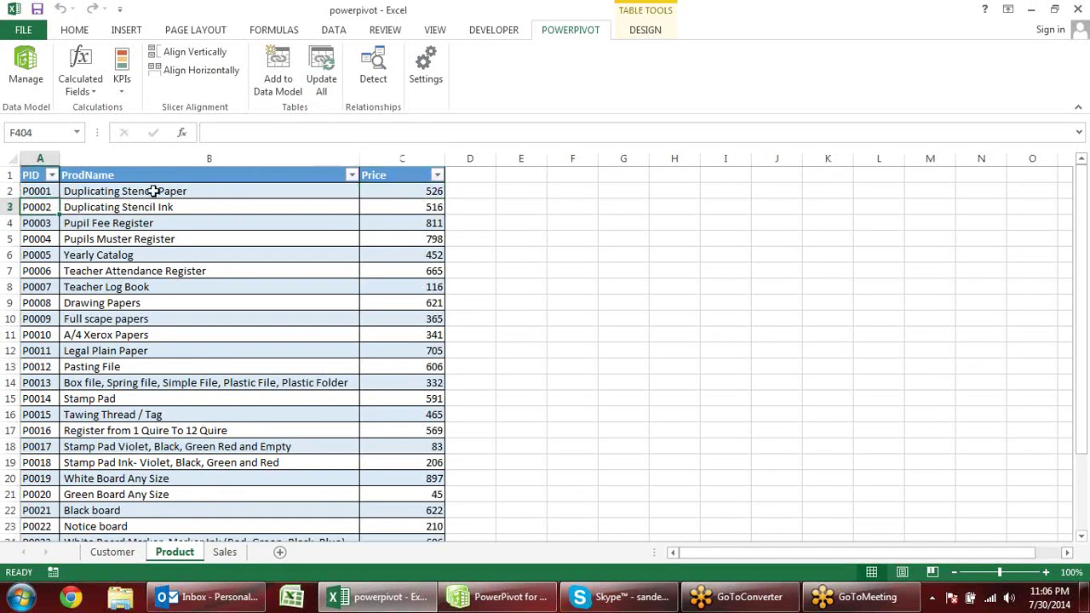
pyautogui.click(187, 222)
pyautogui.click(290, 86)
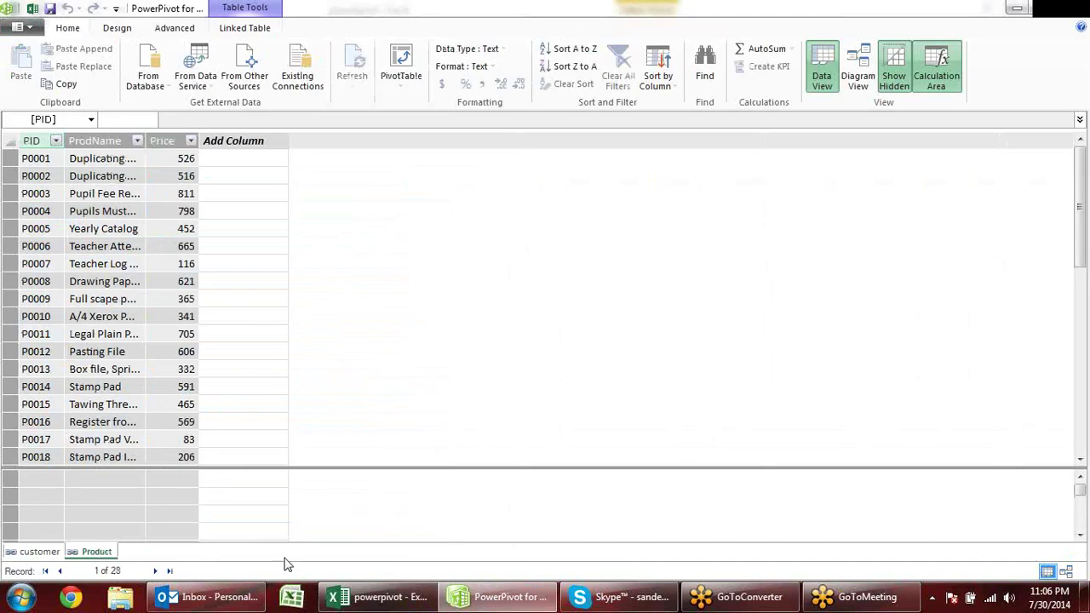
pyautogui.click(379, 597)
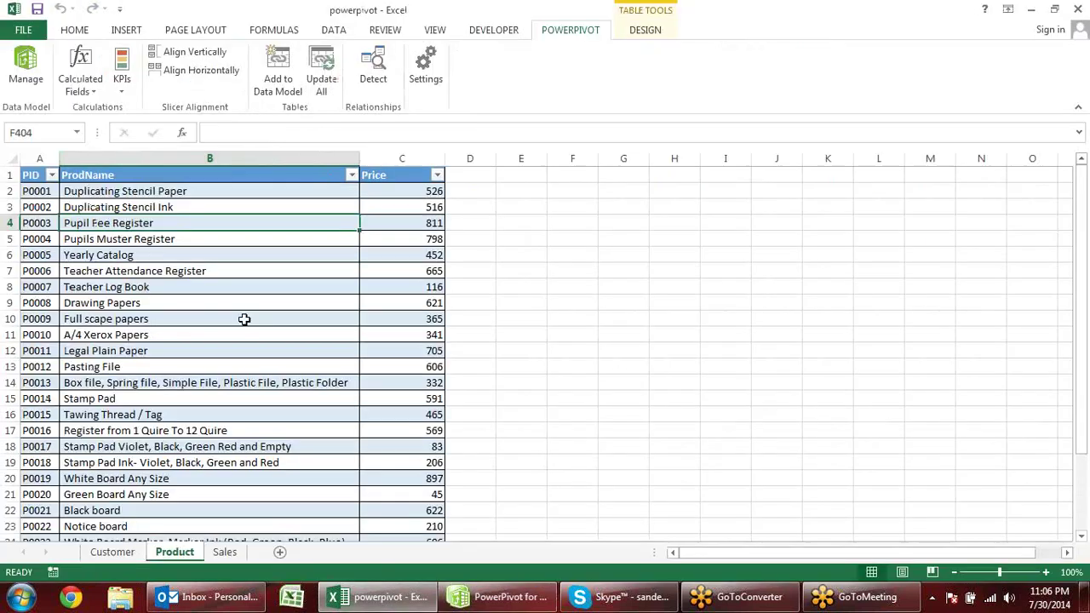
# Add the Sales table, check the customer, Product and sales tabs, and view the diagram
pyautogui.click(225, 552)
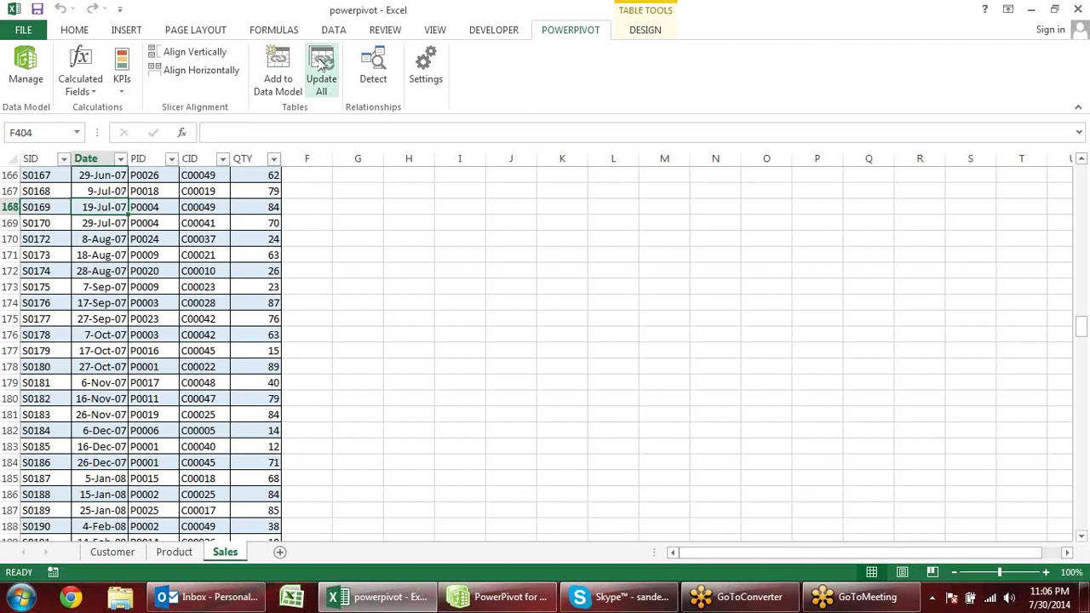
pyautogui.click(278, 70)
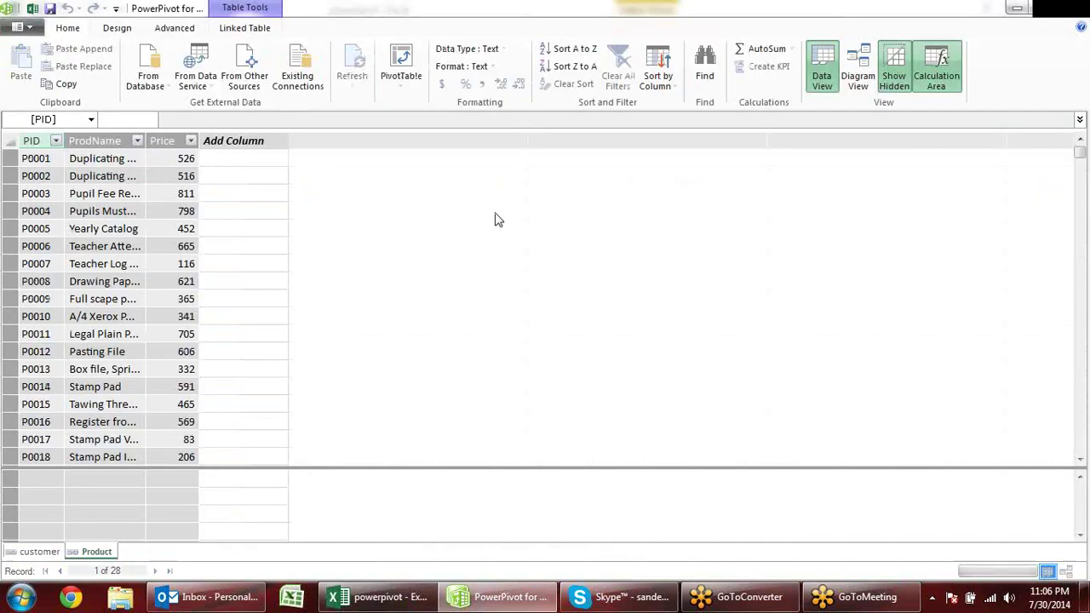
pyautogui.click(98, 552)
pyautogui.click(34, 552)
pyautogui.click(92, 552)
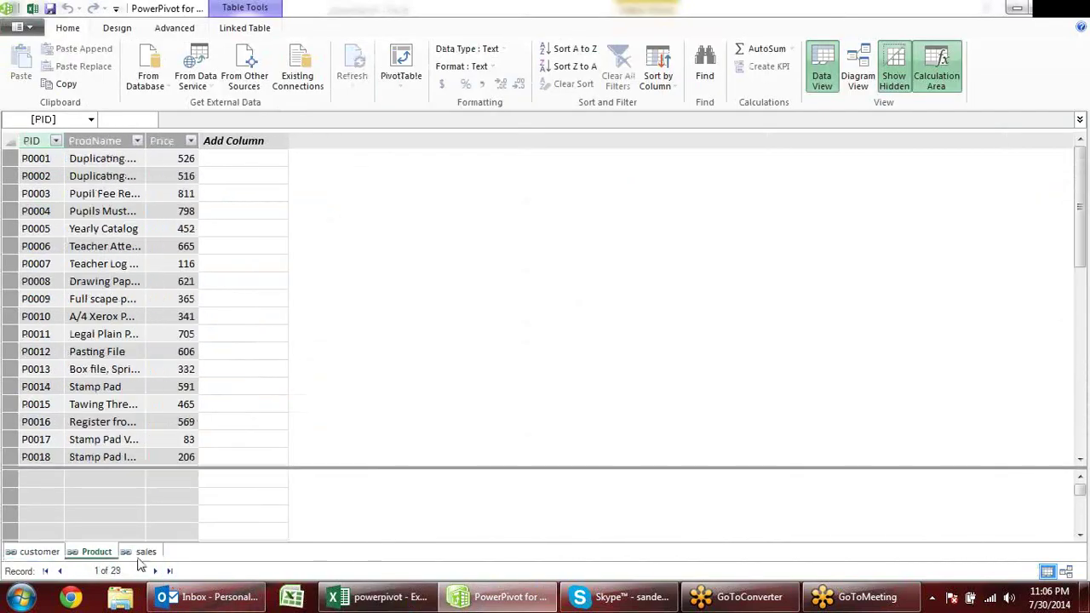
pyautogui.click(145, 553)
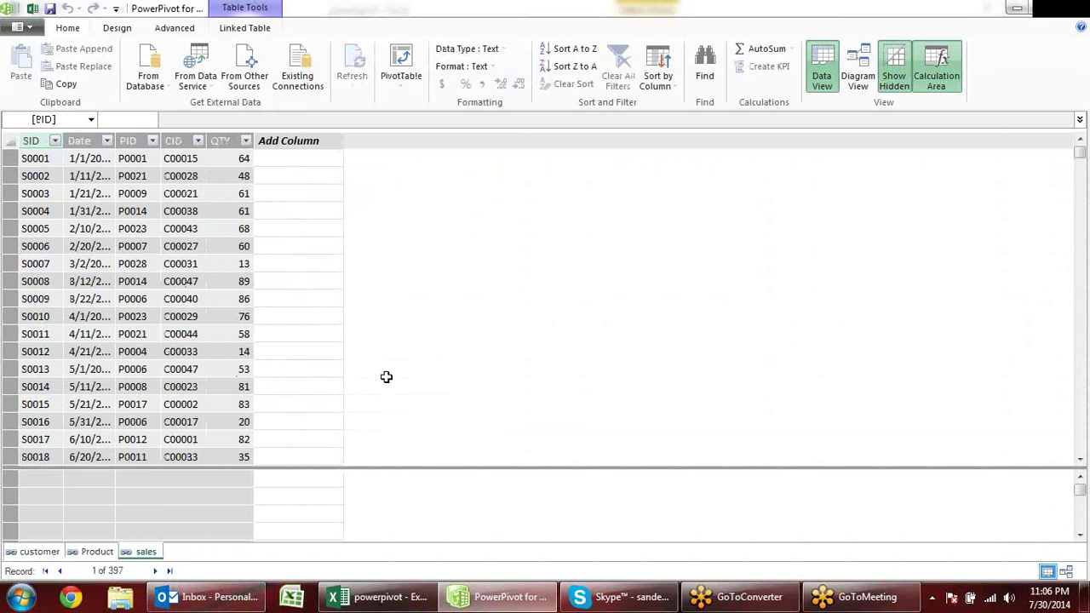
pyautogui.click(92, 552)
pyautogui.click(38, 552)
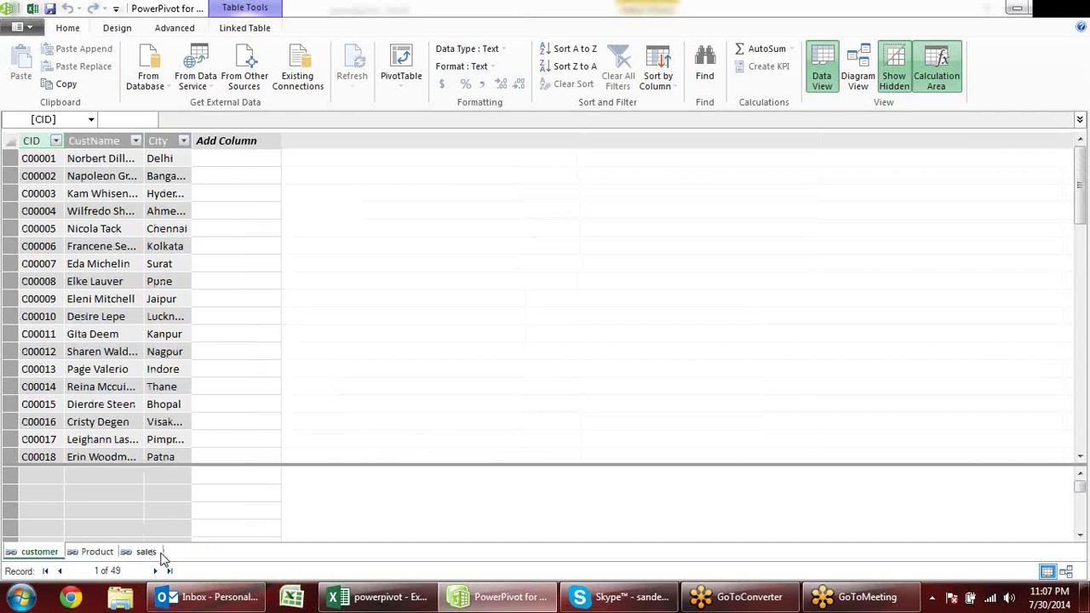
pyautogui.click(152, 553)
pyautogui.click(94, 554)
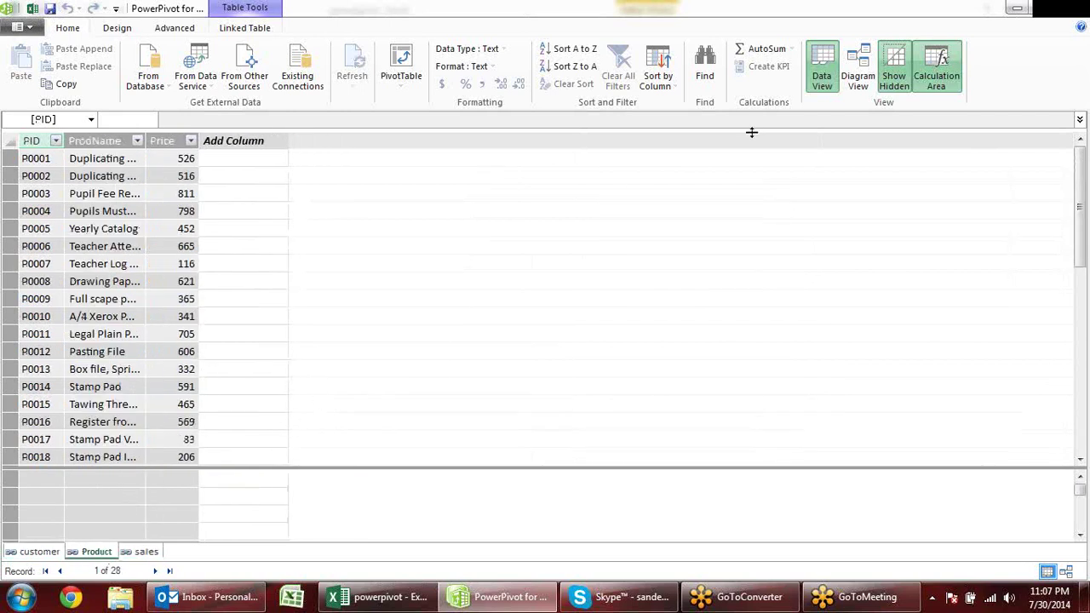
pyautogui.click(859, 78)
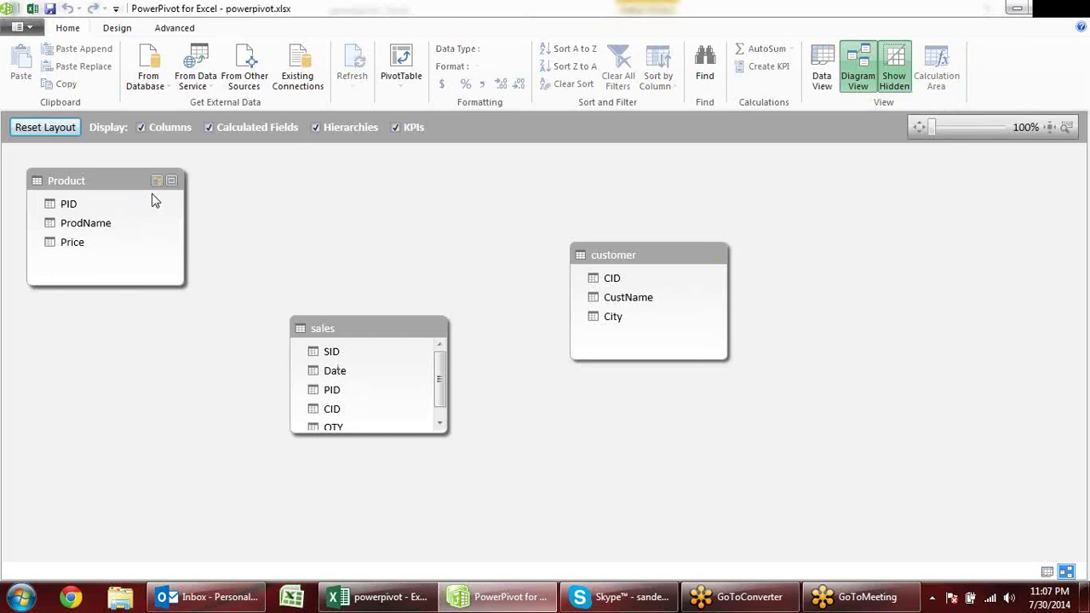
# Link sales PID to Product PID and sales CID to customer CID in the diagram
pyautogui.moveTo(438, 388); pyautogui.dragTo(443, 383)
pyautogui.moveTo(339, 333); pyautogui.dragTo(345, 341)
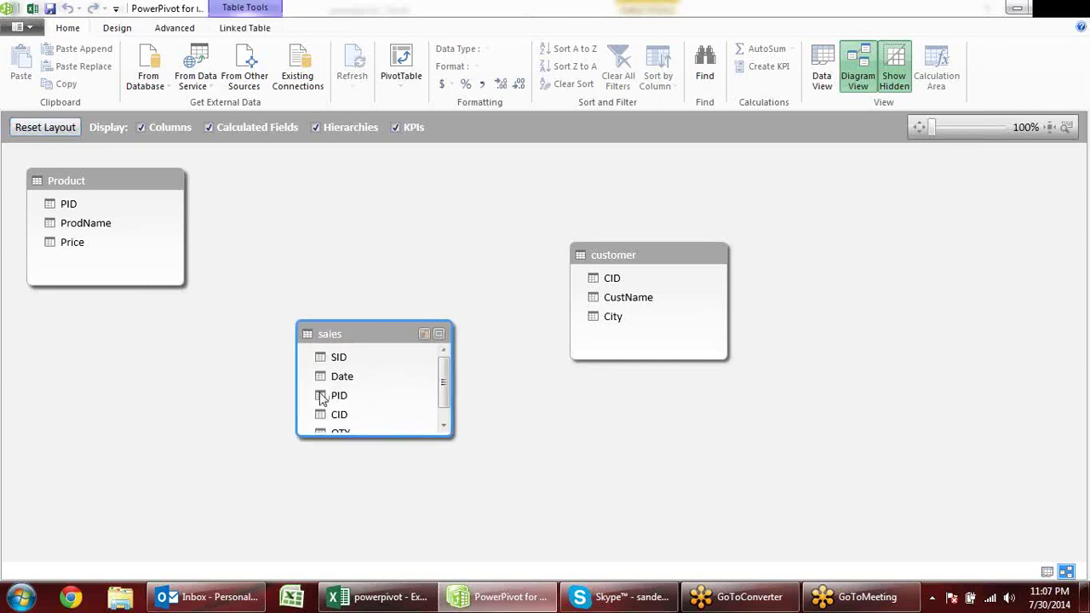
pyautogui.moveTo(319, 397); pyautogui.dragTo(67, 207)
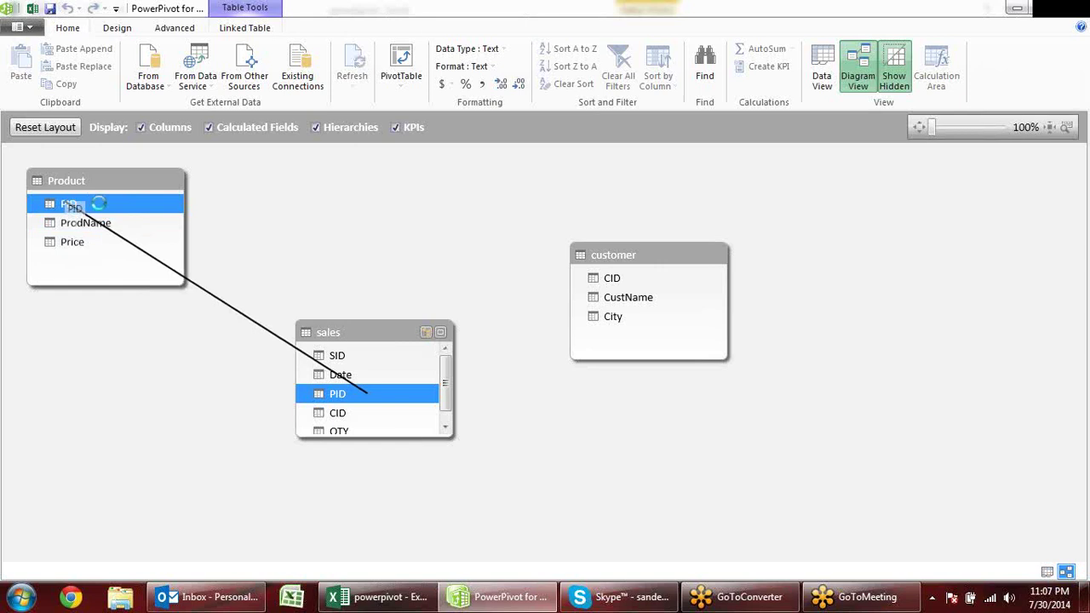
pyautogui.moveTo(68, 207); pyautogui.dragTo(68, 207)
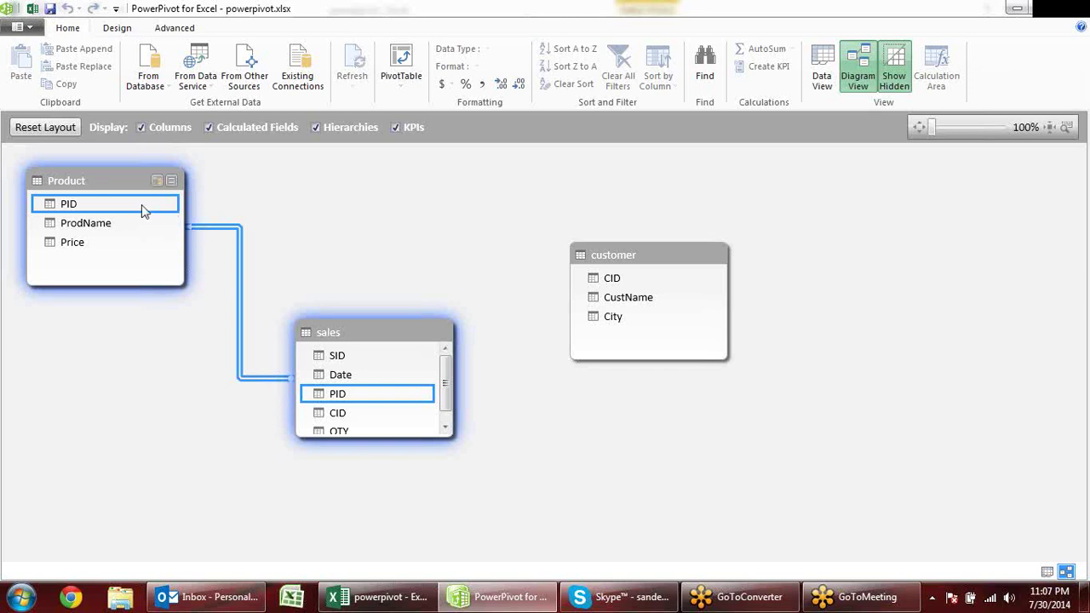
pyautogui.moveTo(337, 420); pyautogui.dragTo(603, 281)
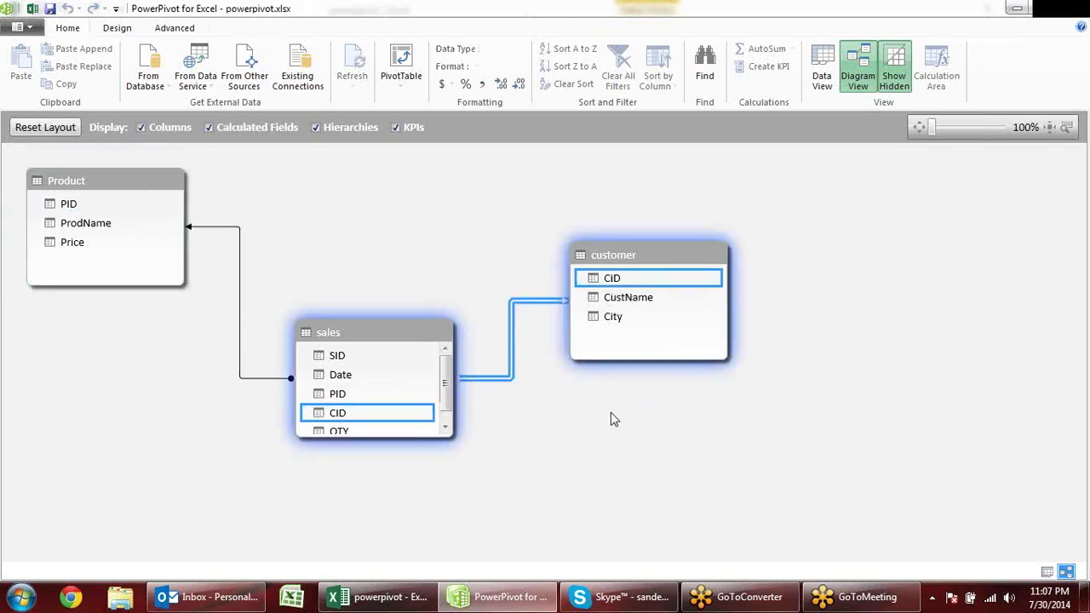
pyautogui.click(375, 336)
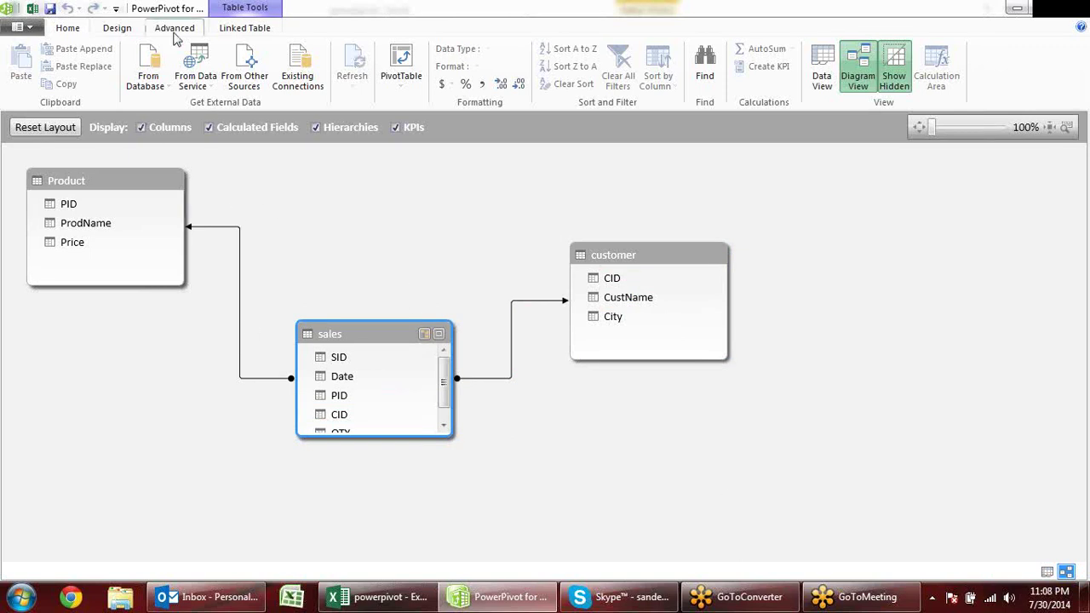
# Review the Design commands and the sales–customer relationship, then restore and re-maximize the window
pyautogui.click(117, 28)
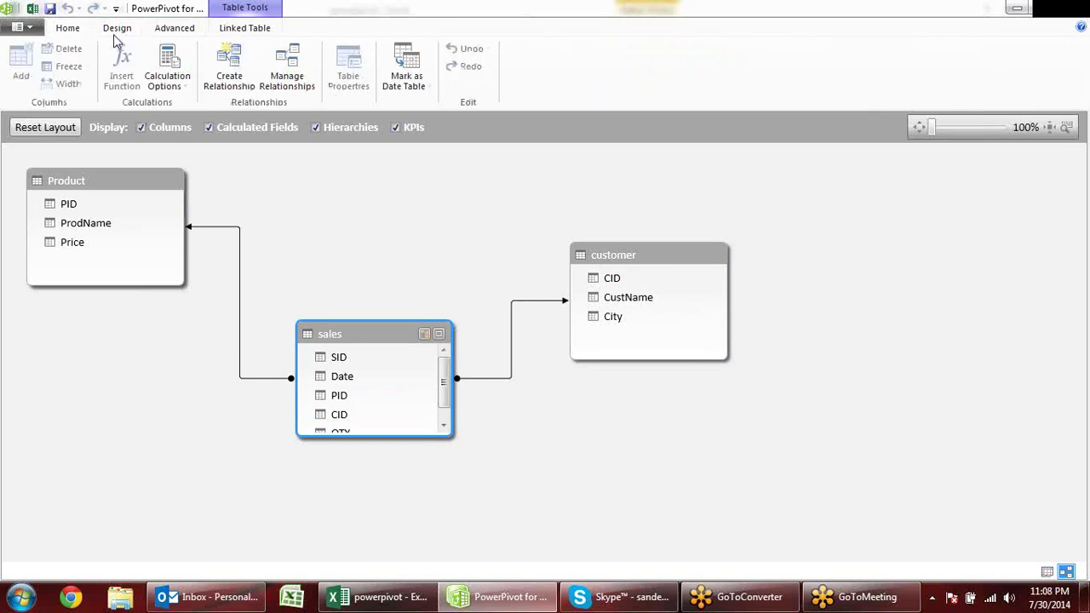
pyautogui.click(67, 27)
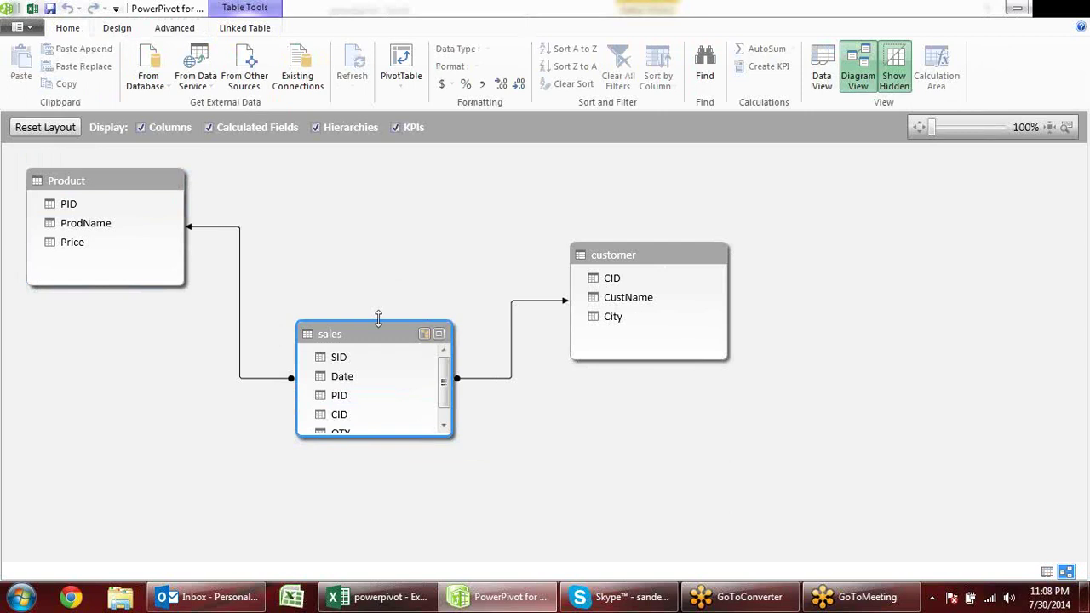
pyautogui.click(556, 310)
pyautogui.click(754, 219)
pyautogui.click(1041, 10)
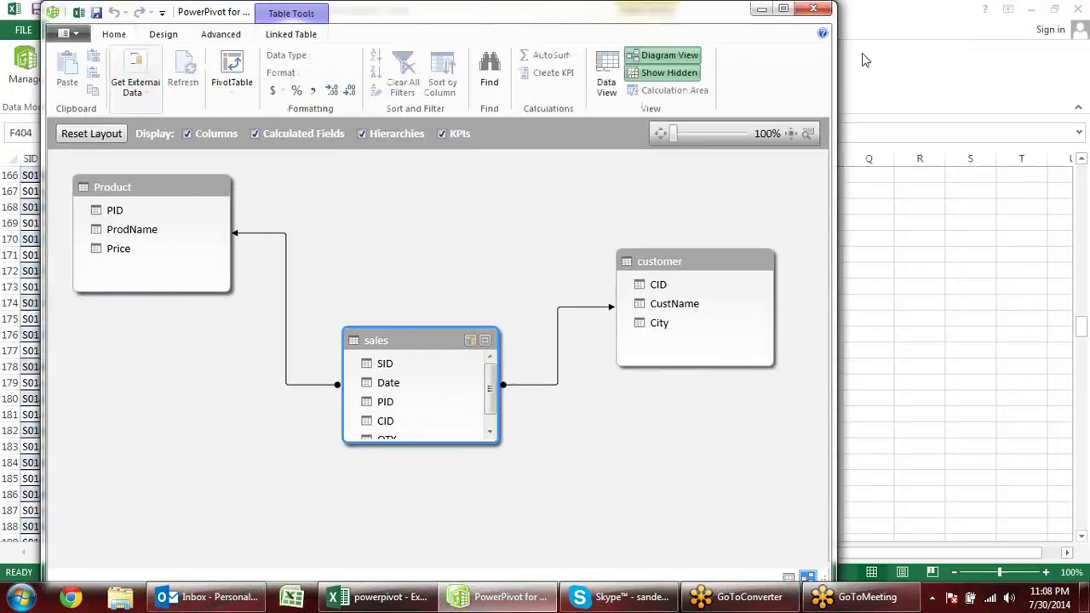
pyautogui.moveTo(554, 17)
pyautogui.mouseDown()
pyautogui.moveTo(690, 73)
pyautogui.moveTo(661, 29)
pyautogui.mouseUp()
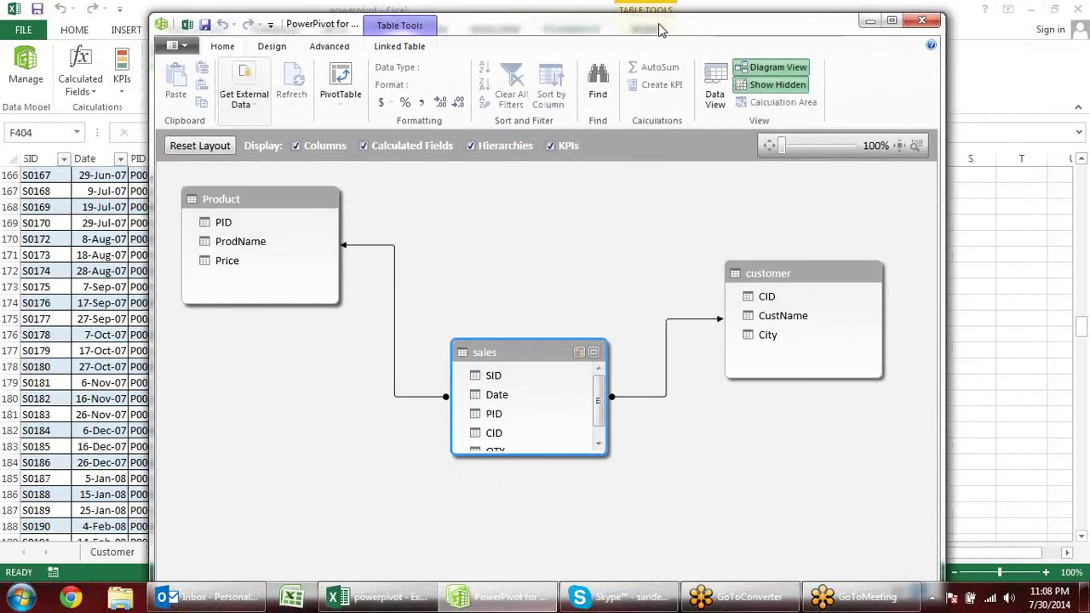
pyautogui.click(892, 22)
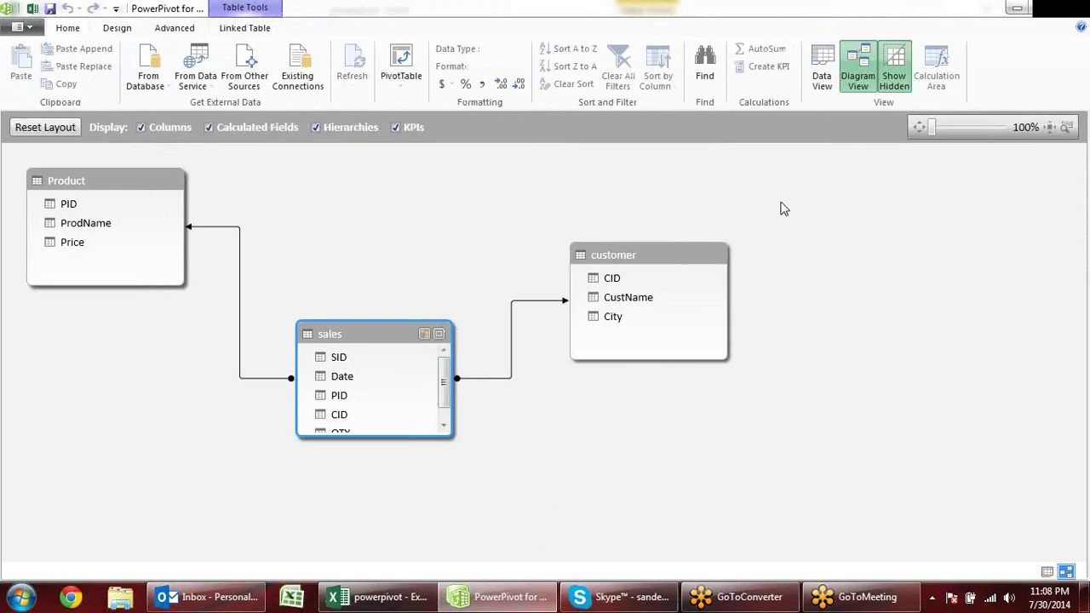
pyautogui.click(117, 27)
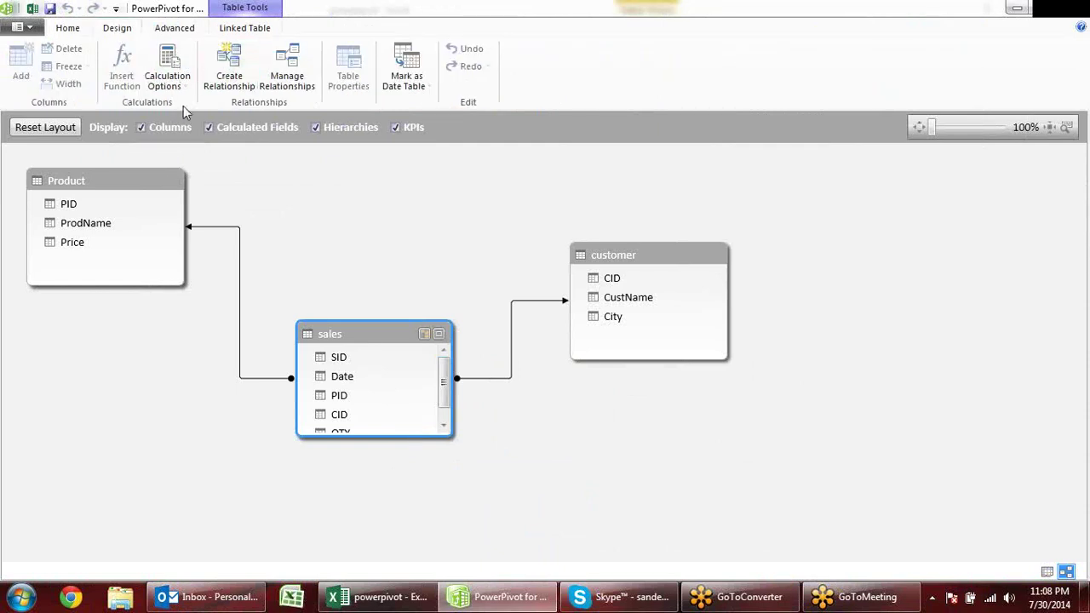
pyautogui.click(67, 28)
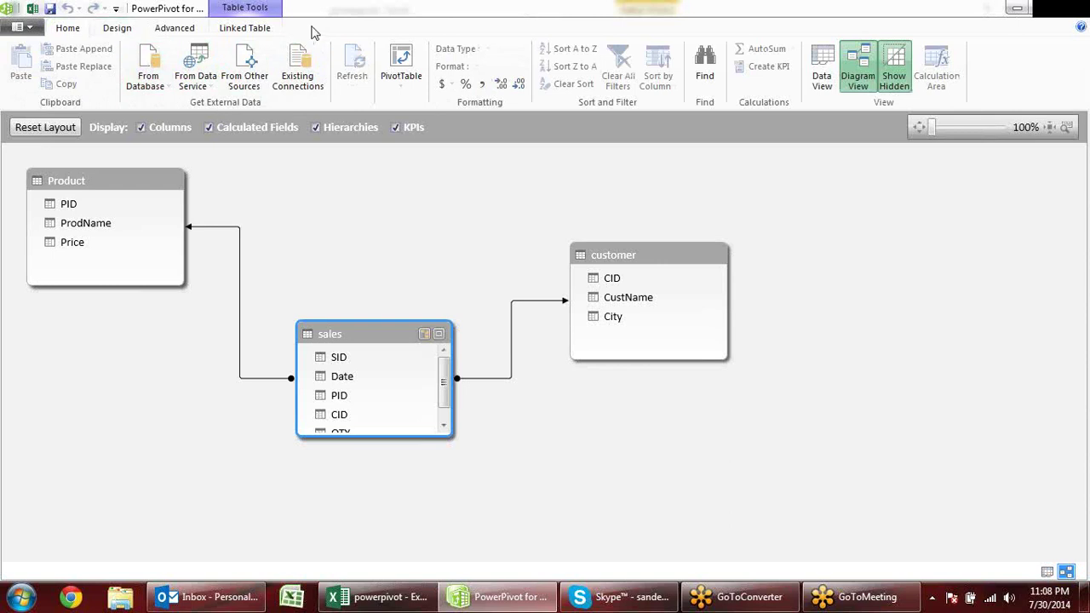
# Return to Data View, review the customer, Product and sales tables, and start a PivotTable
pyautogui.click(823, 80)
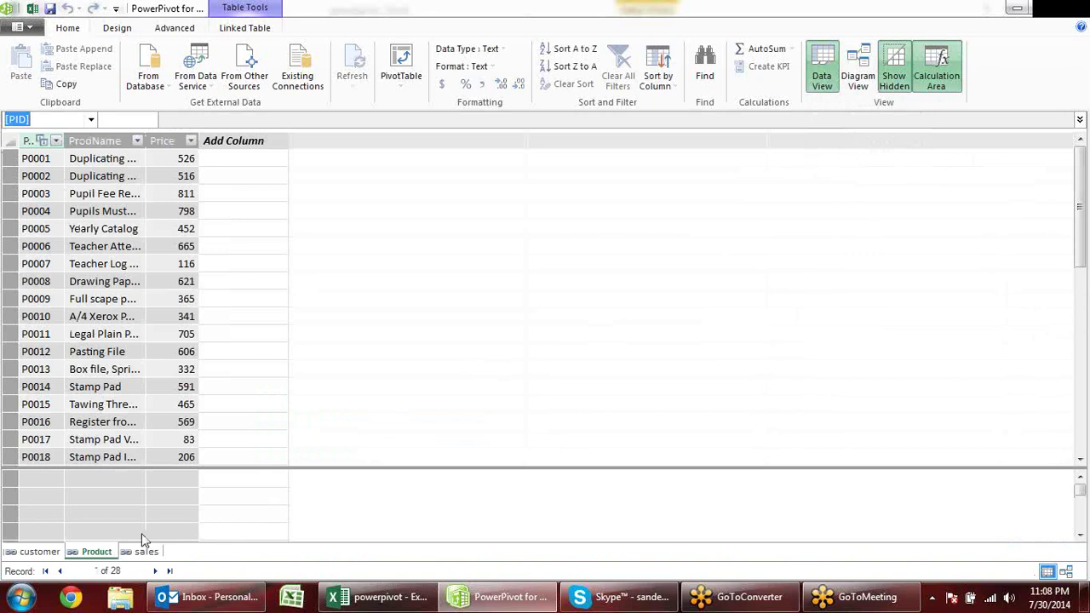
pyautogui.click(47, 551)
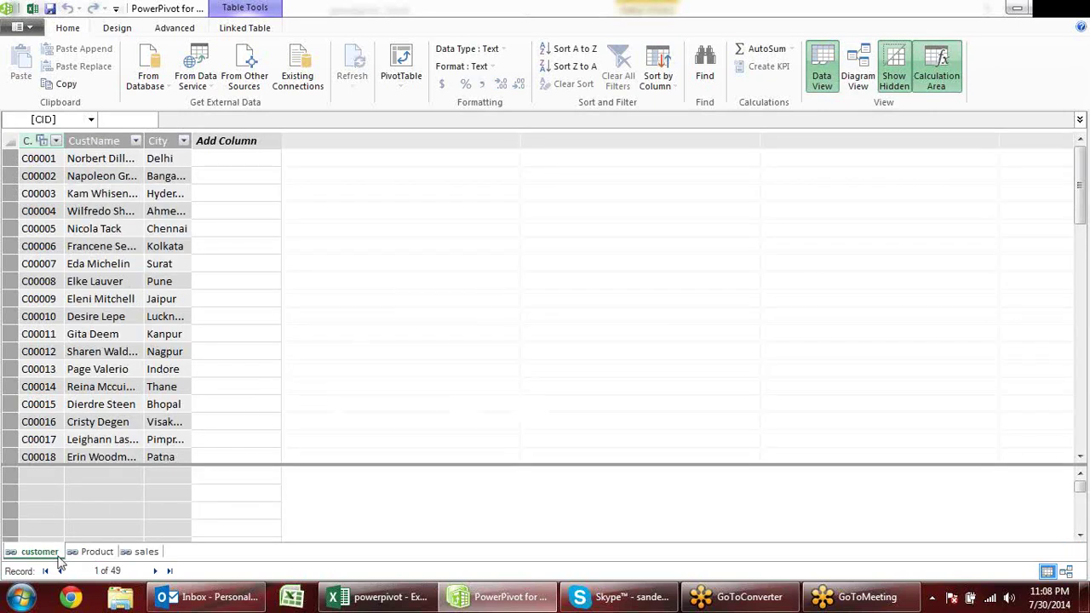
pyautogui.click(85, 553)
pyautogui.click(145, 552)
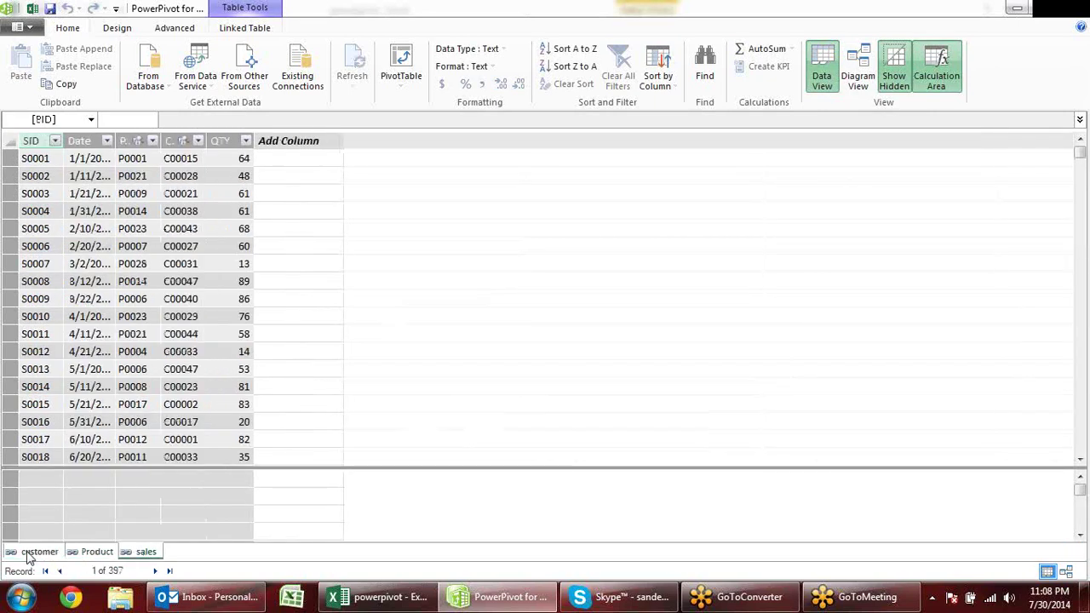
pyautogui.click(39, 552)
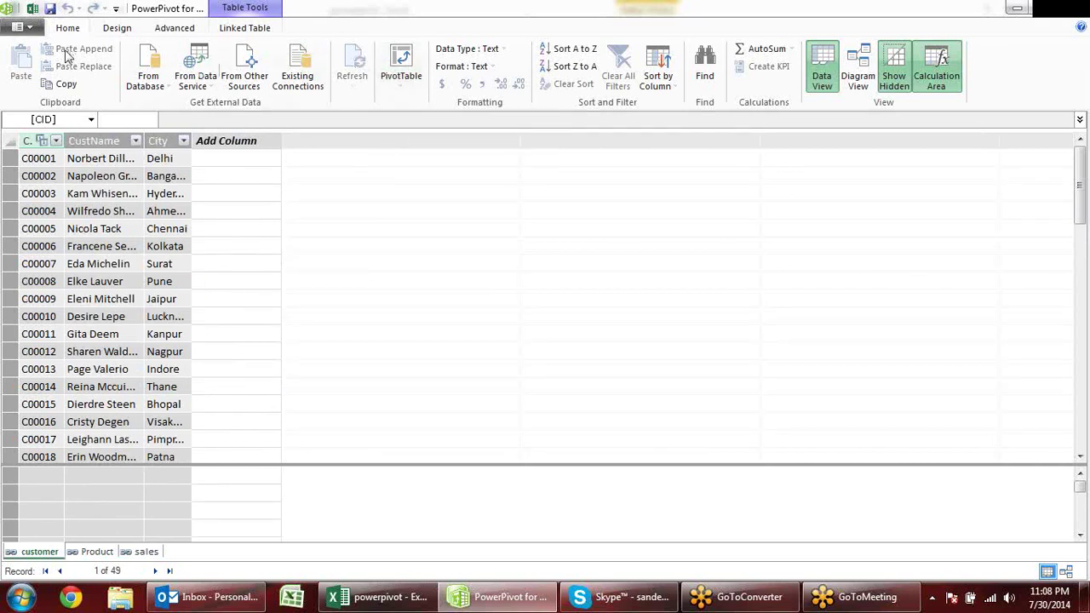
pyautogui.click(406, 62)
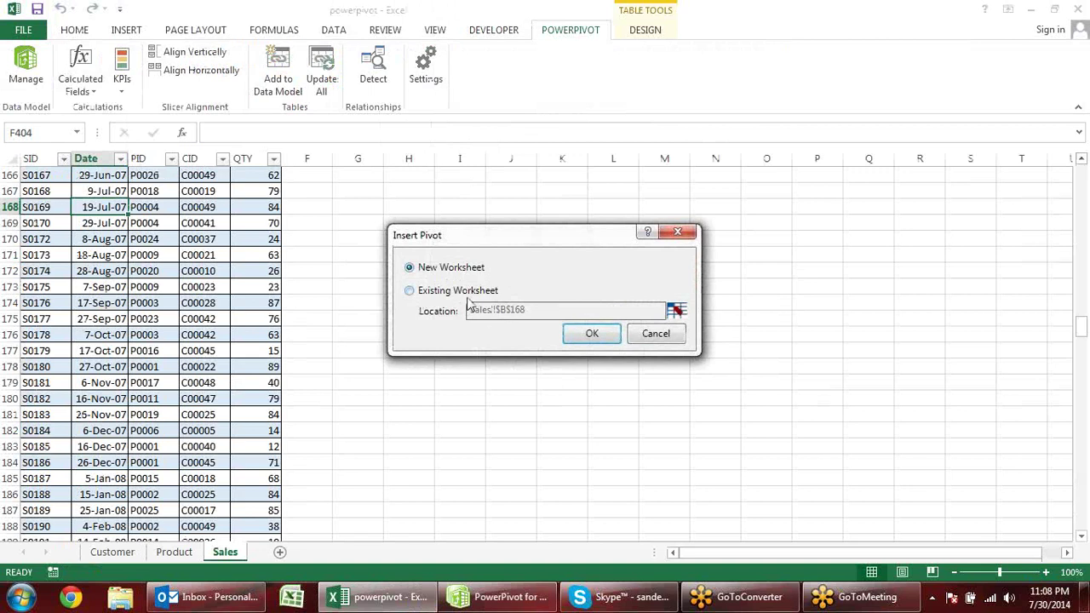
# Place the data-model PivotTable on a new worksheet
pyautogui.click(591, 337)
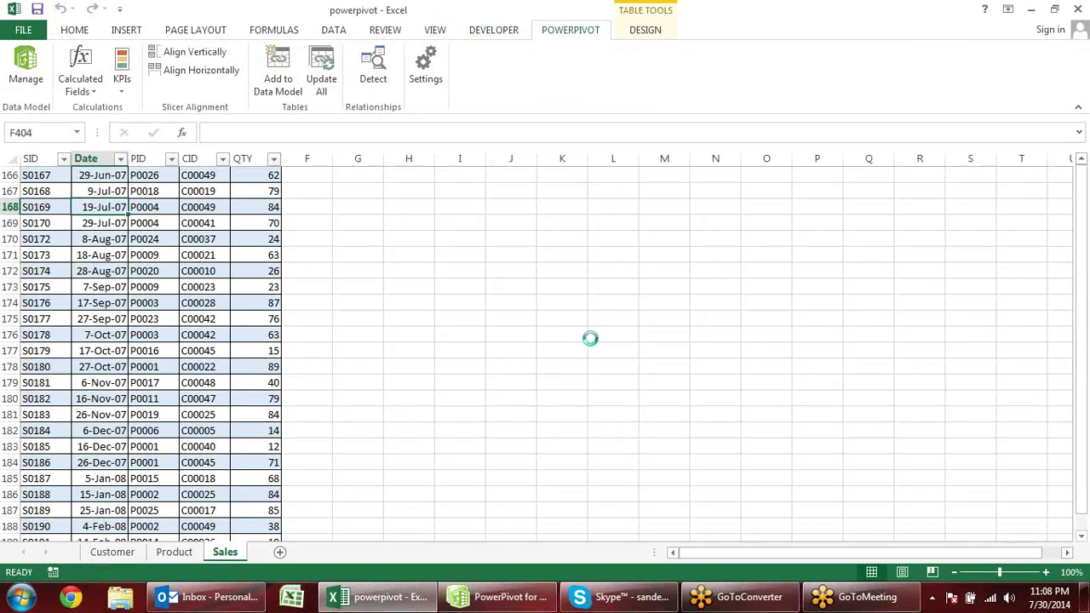
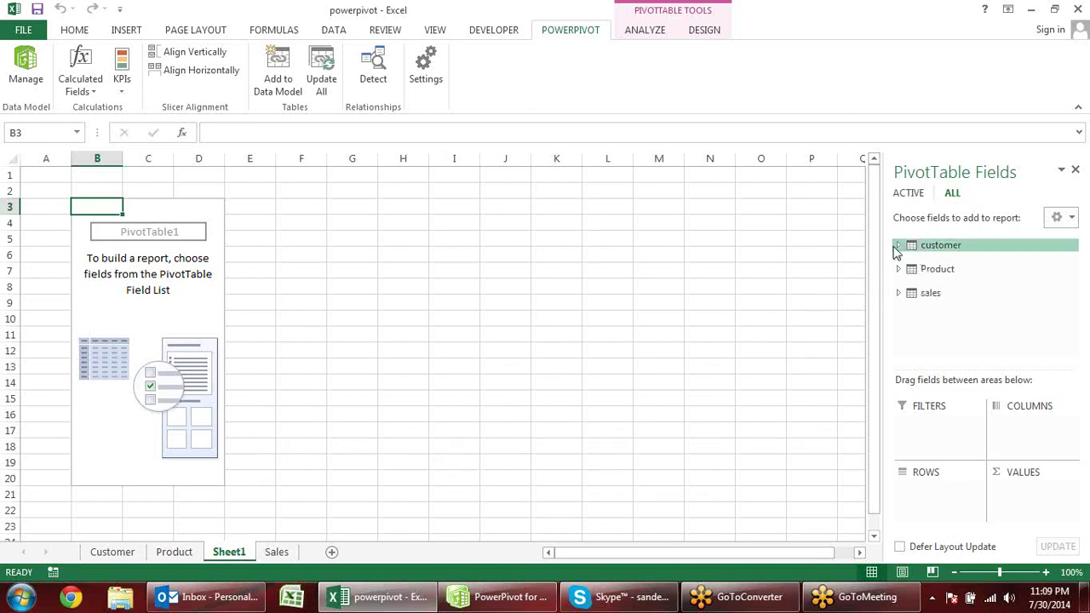
# Expand the customer table's fields and bring up PowerPivot showing CID, CustName and City
pyautogui.click(897, 247)
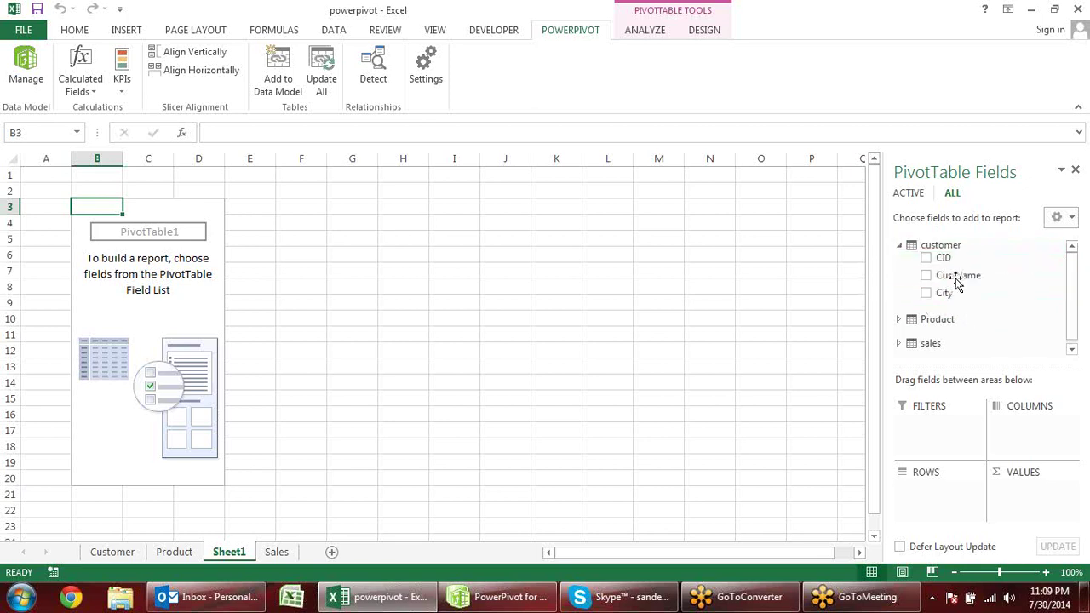
pyautogui.click(899, 247)
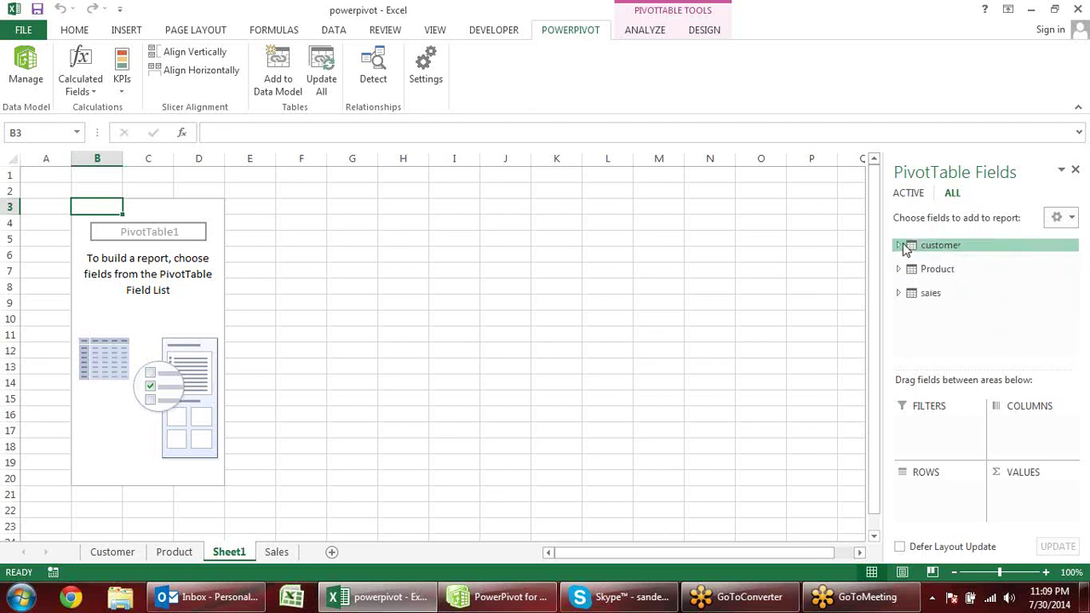
pyautogui.click(899, 246)
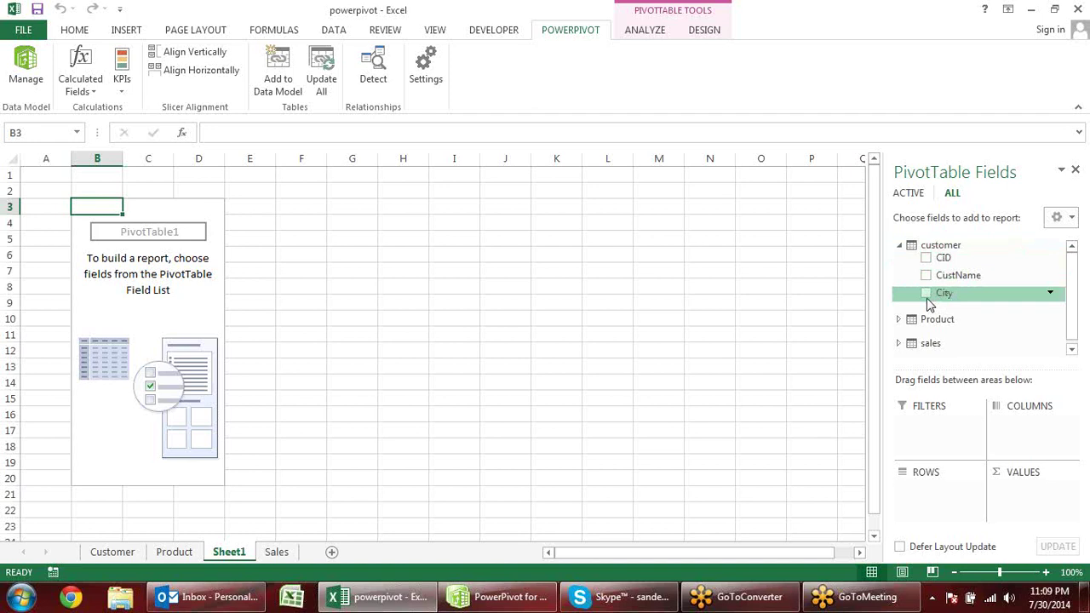
pyautogui.click(503, 598)
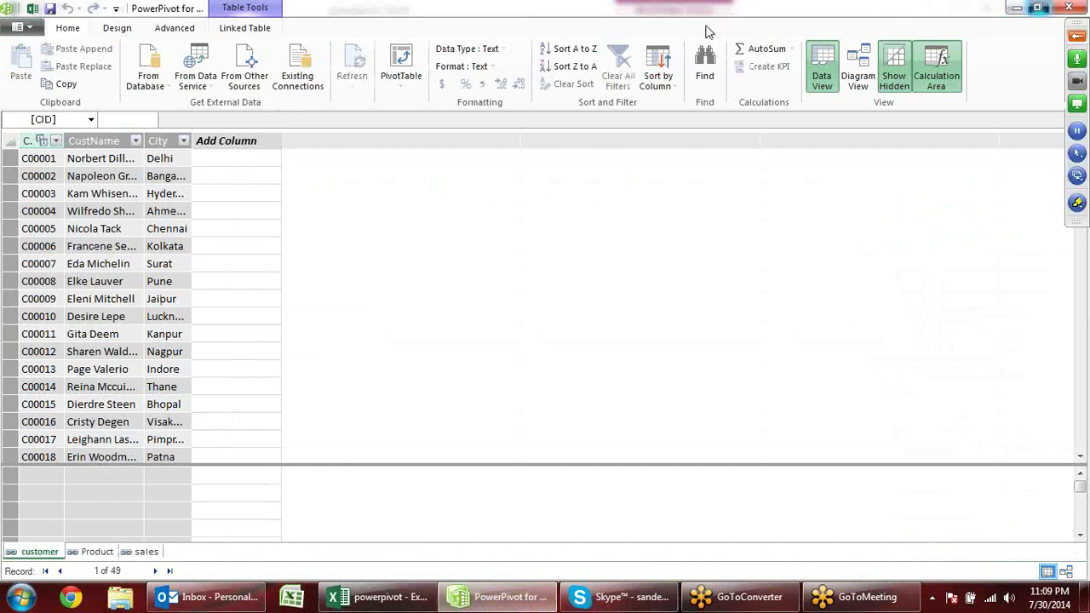
# Shrink and reposition the PowerPivot window, then return to Excel's empty PivotTable1
pyautogui.moveTo(706, 31); pyautogui.dragTo(773, 147)
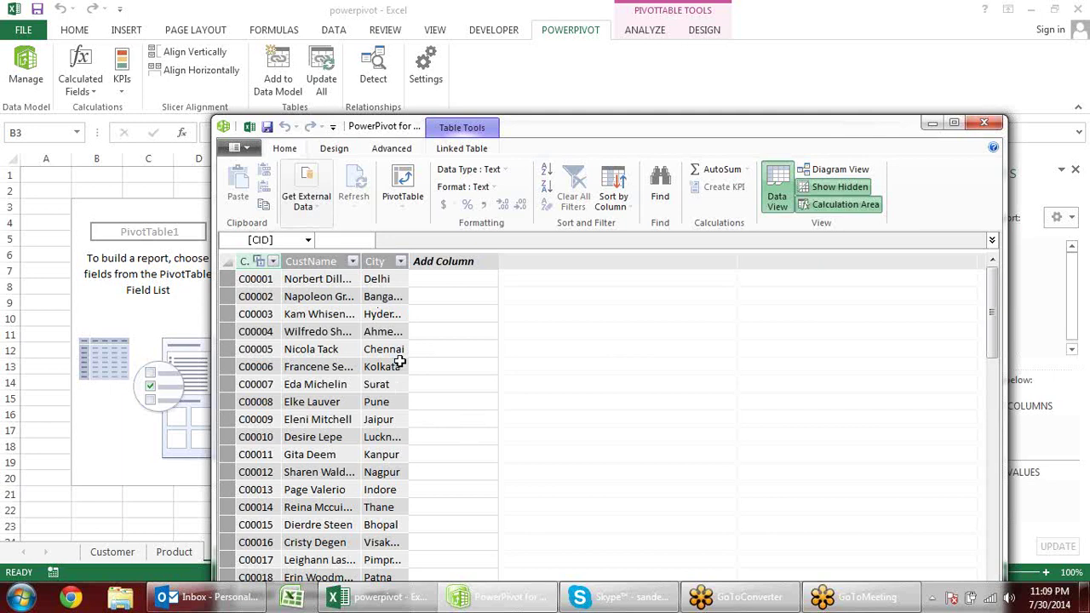
pyautogui.moveTo(600, 134); pyautogui.dragTo(612, 86)
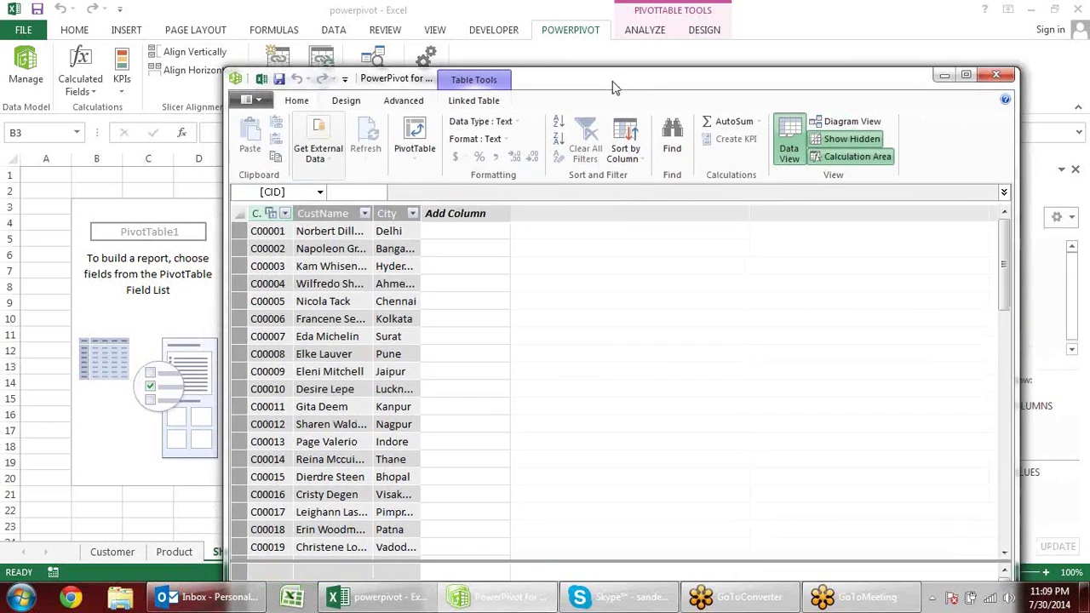
pyautogui.click(432, 148)
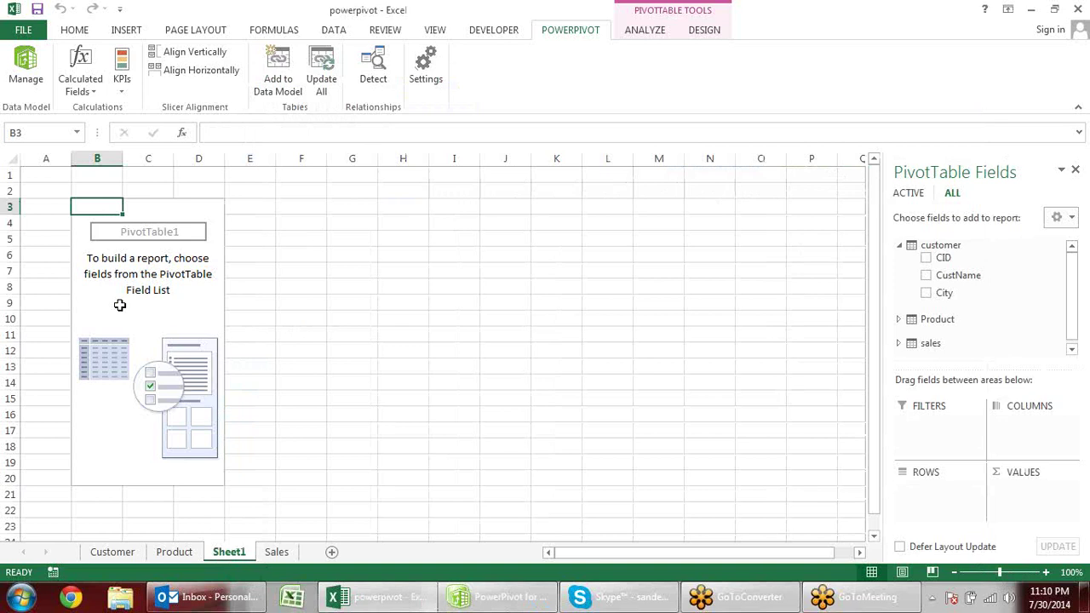
# Expand the sales and Product tables in the field list and add customer City as pivot rows
pyautogui.click(277, 360)
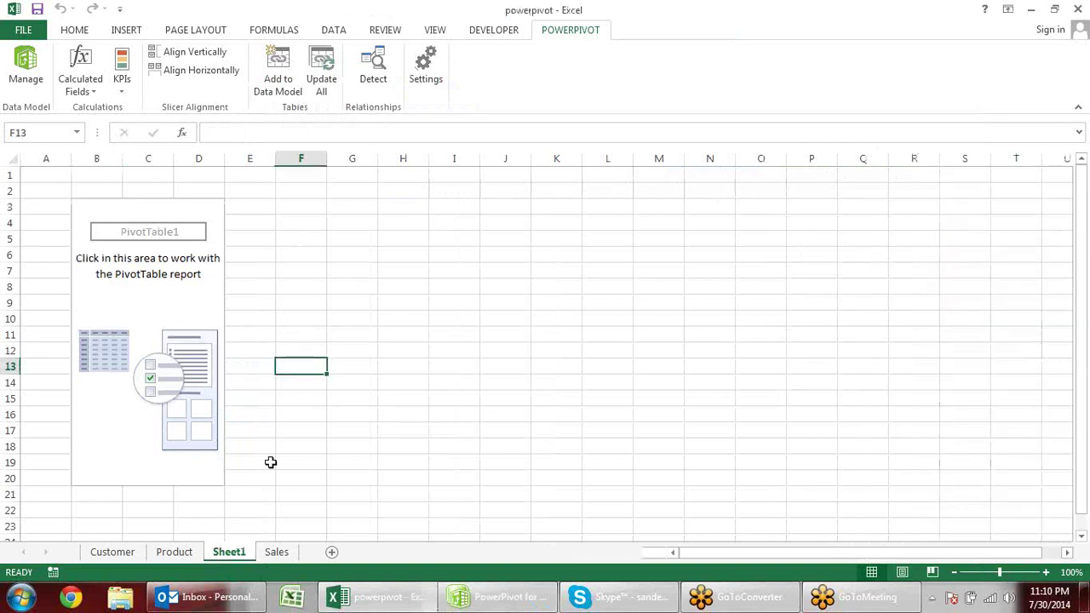
pyautogui.click(188, 377)
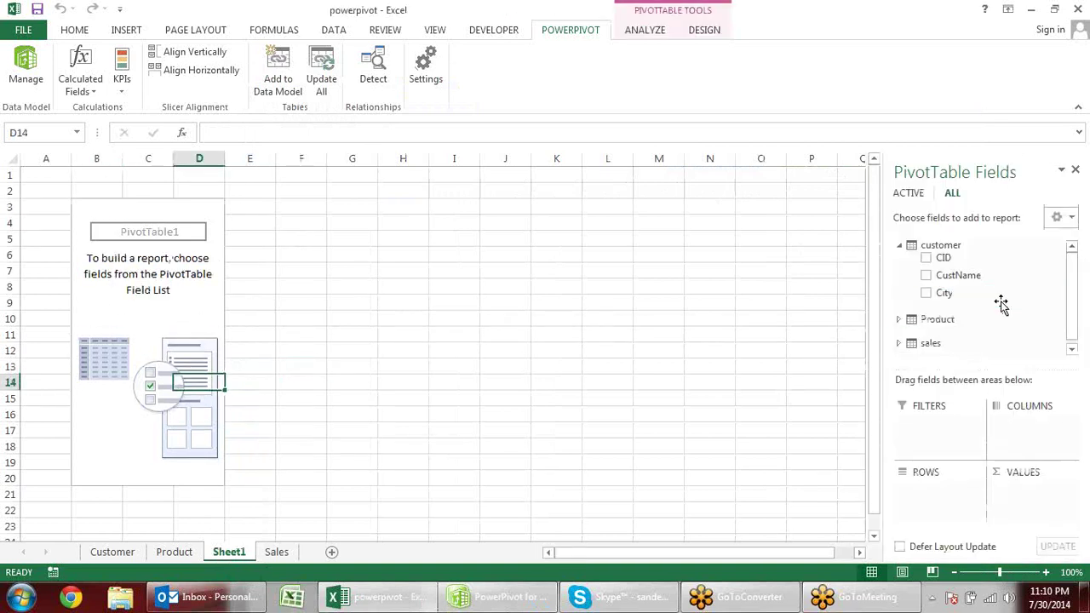
pyautogui.moveTo(1074, 274); pyautogui.dragTo(1075, 278)
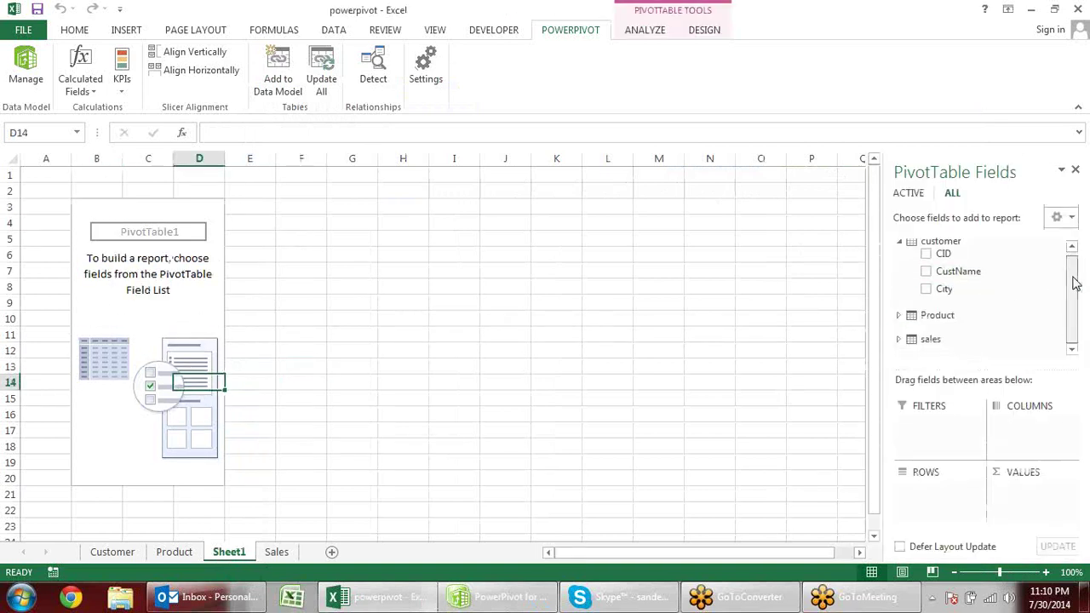
pyautogui.click(899, 341)
pyautogui.moveTo(1078, 306); pyautogui.dragTo(1078, 264)
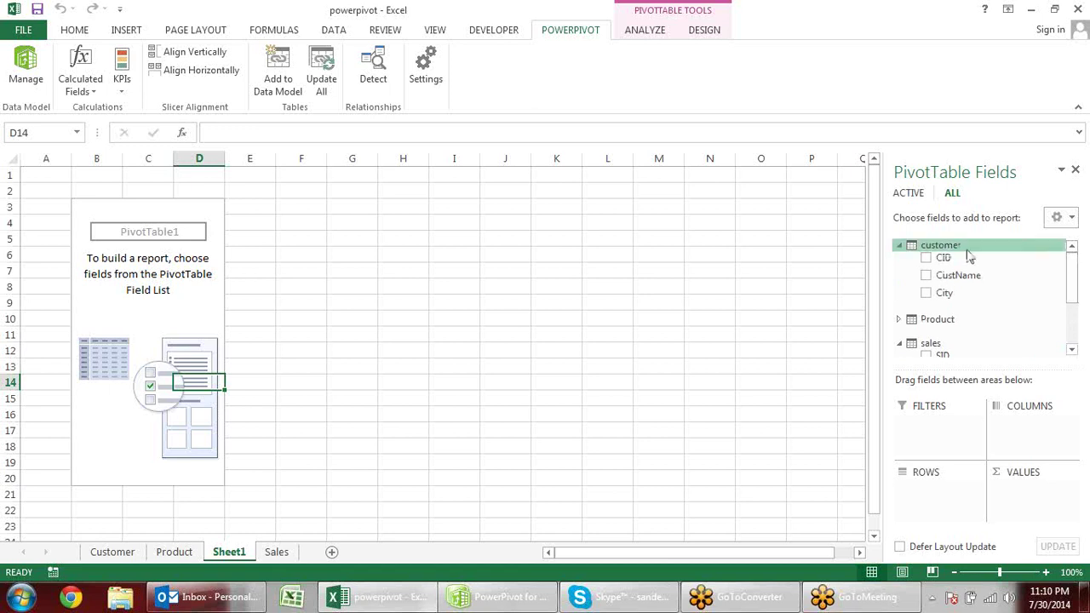
pyautogui.click(900, 318)
pyautogui.moveTo(1072, 277)
pyautogui.mouseDown()
pyautogui.moveTo(1077, 270)
pyautogui.moveTo(1071, 281)
pyautogui.mouseUp()
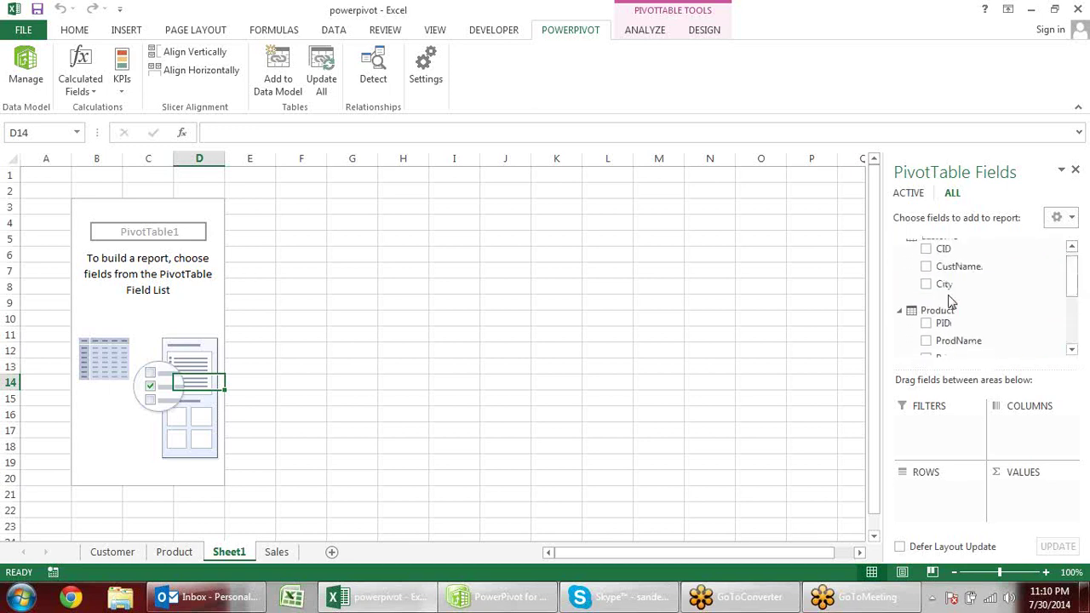
pyautogui.click(926, 285)
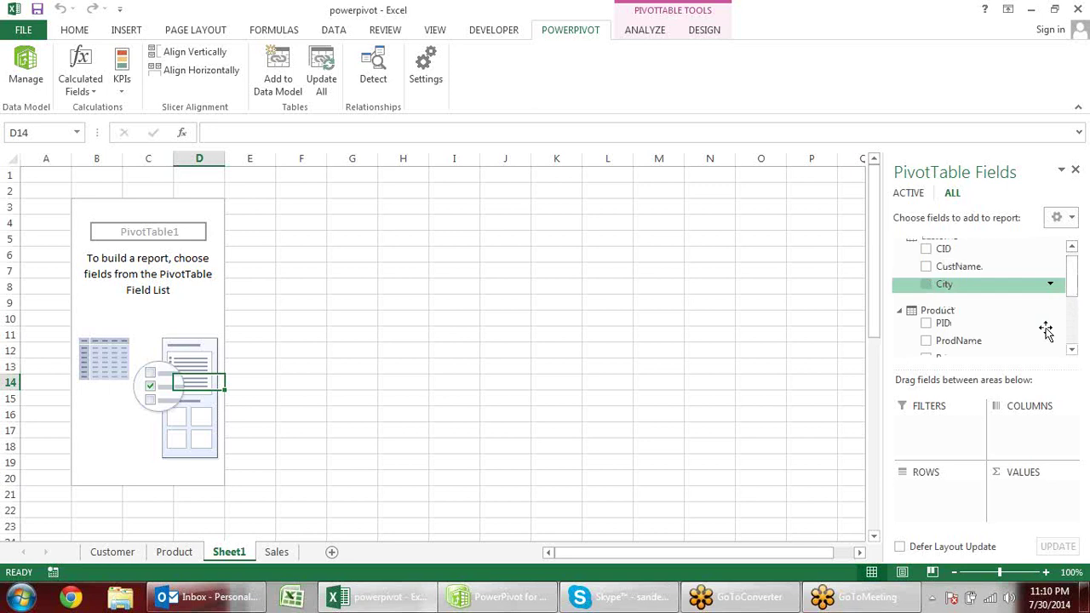
pyautogui.moveTo(1077, 277); pyautogui.dragTo(1070, 328)
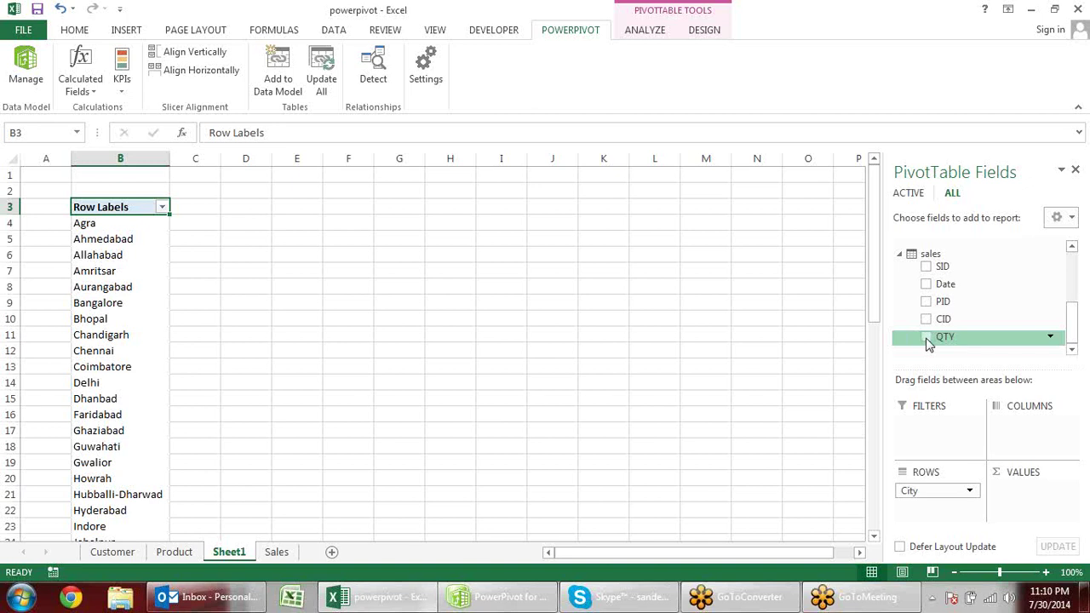
# Add Sum of QTY per city to the pivot, e.g. Agra 584, and select Agra in B4
pyautogui.click(926, 337)
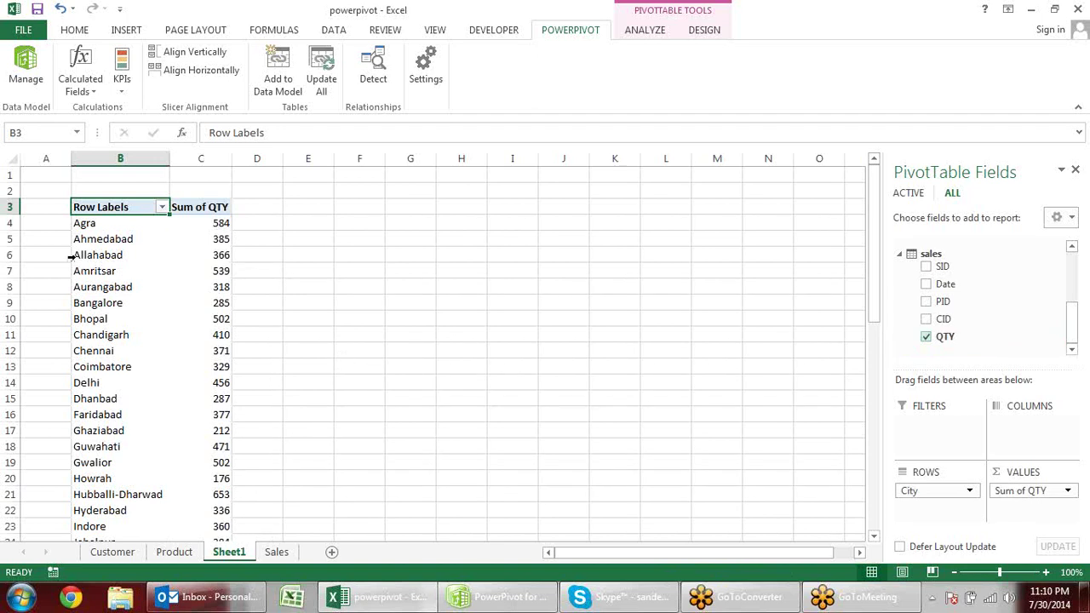
pyautogui.click(102, 225)
pyautogui.click(276, 552)
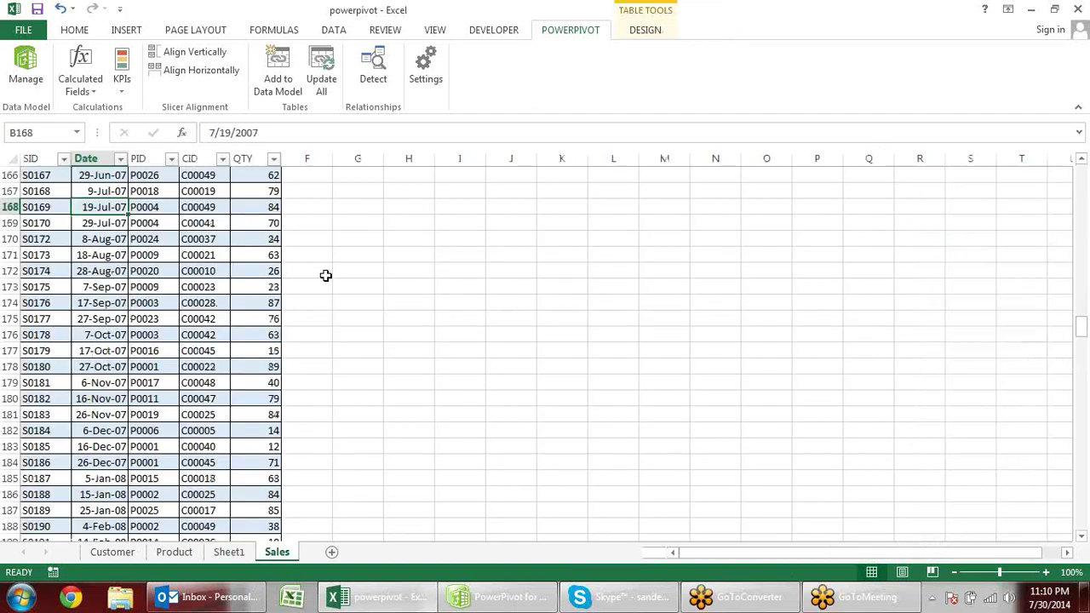
pyautogui.scroll(1, 307, 445)
pyautogui.scroll(4, 294, 439)
pyautogui.scroll(5, 293, 435)
pyautogui.scroll(4, 294, 434)
pyautogui.scroll(10, 294, 434)
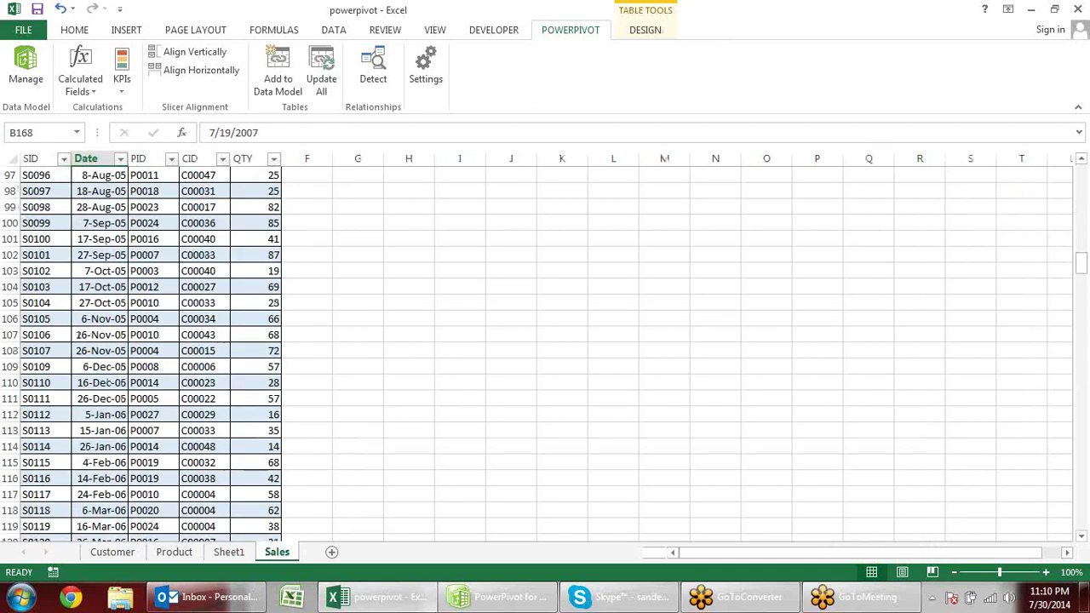
pyautogui.click(202, 174)
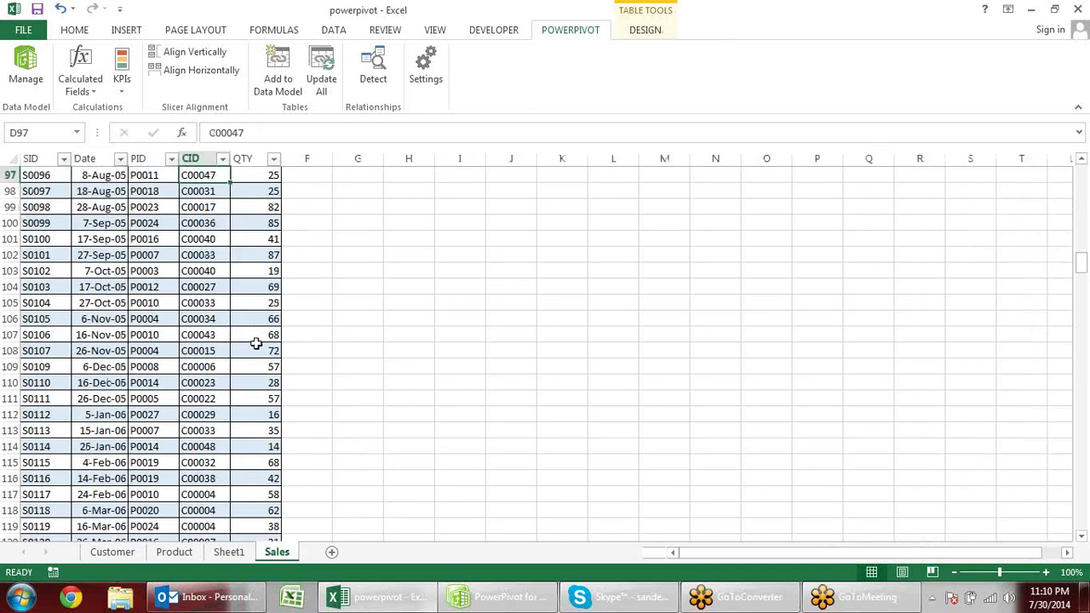
pyautogui.click(230, 552)
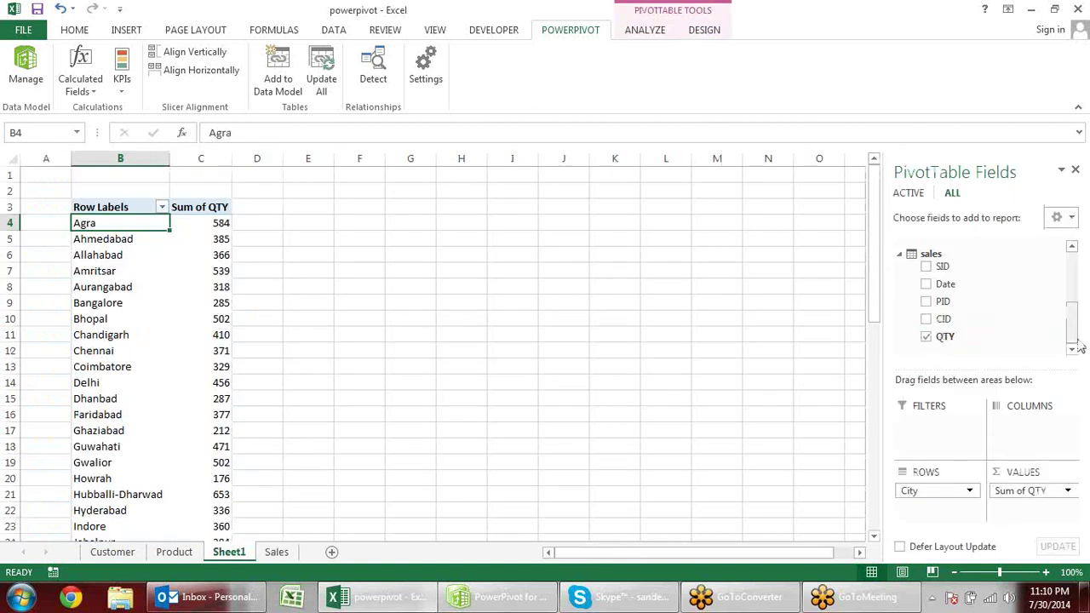
pyautogui.moveTo(1073, 331); pyautogui.dragTo(1075, 269)
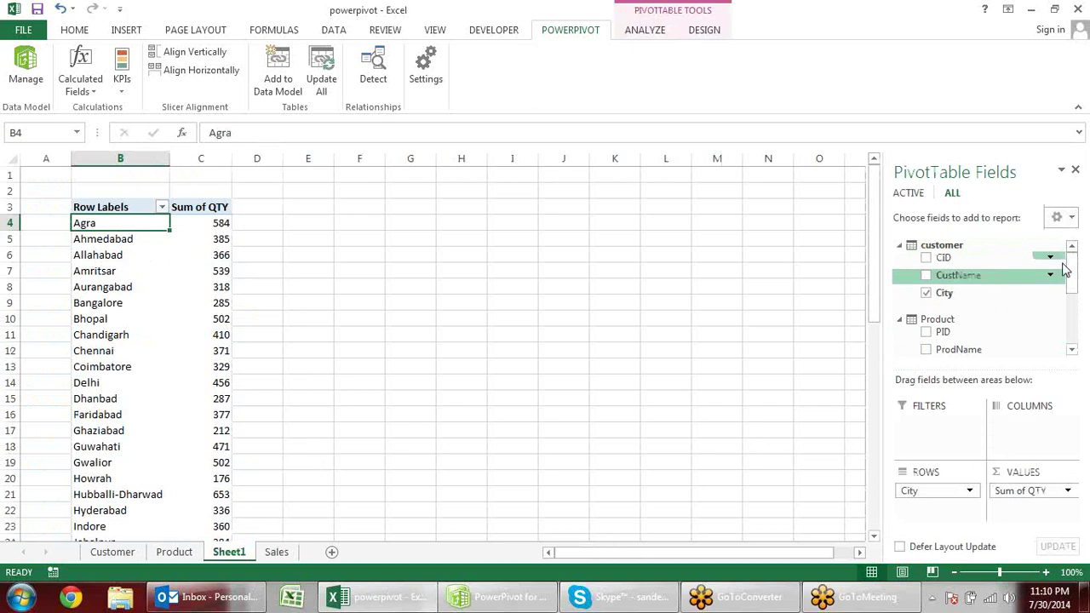
pyautogui.moveTo(1076, 284); pyautogui.dragTo(1073, 329)
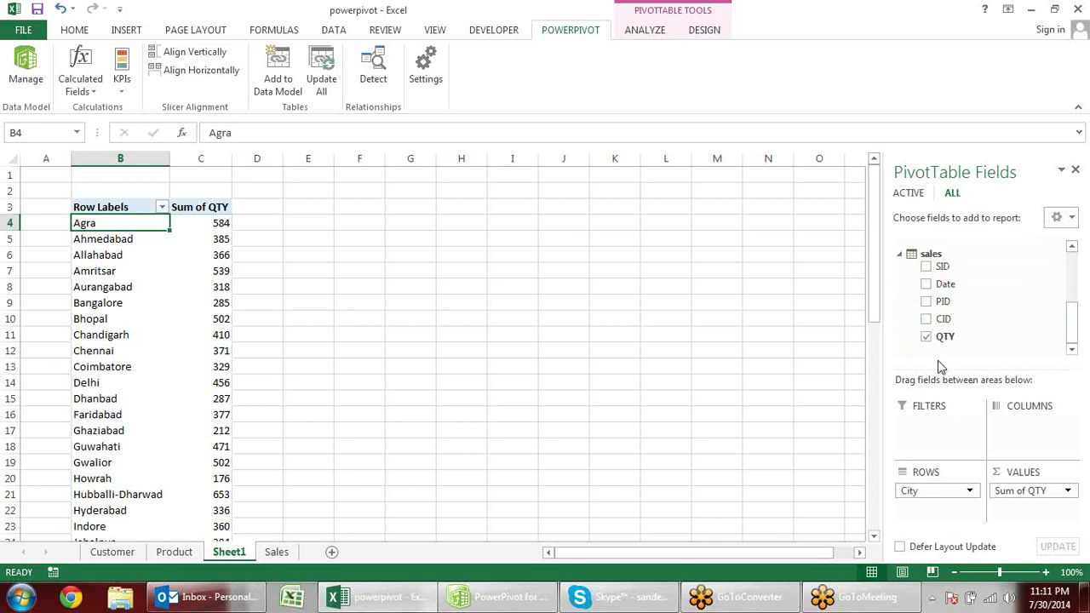
pyautogui.click(277, 554)
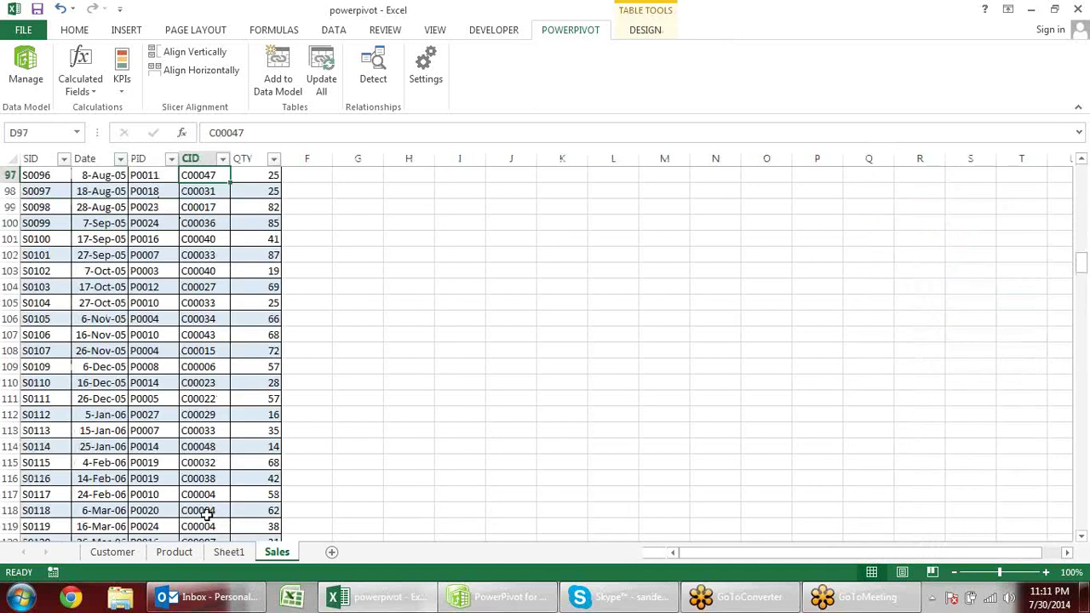
pyautogui.click(112, 554)
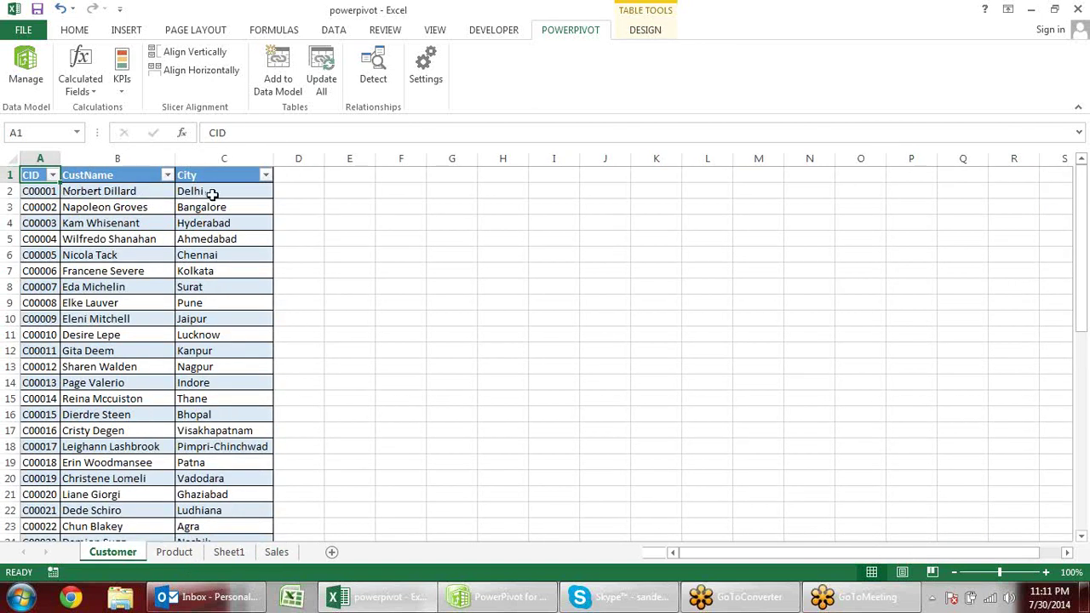
pyautogui.click(230, 552)
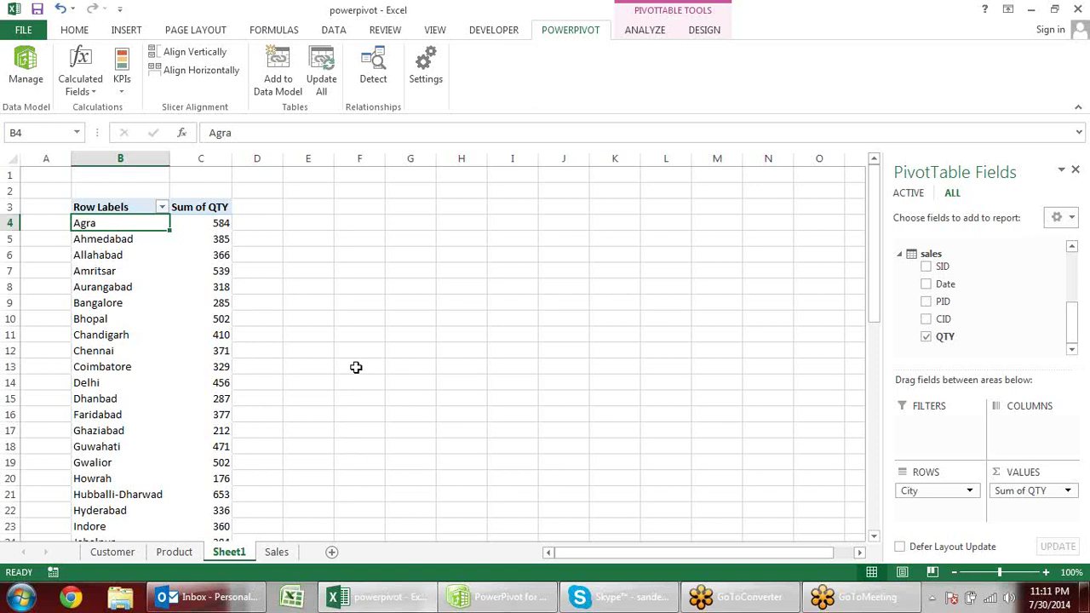
# Check Ahmedabad's 385 total, then inspect the first product's name and price 526 on Product
pyautogui.click(213, 239)
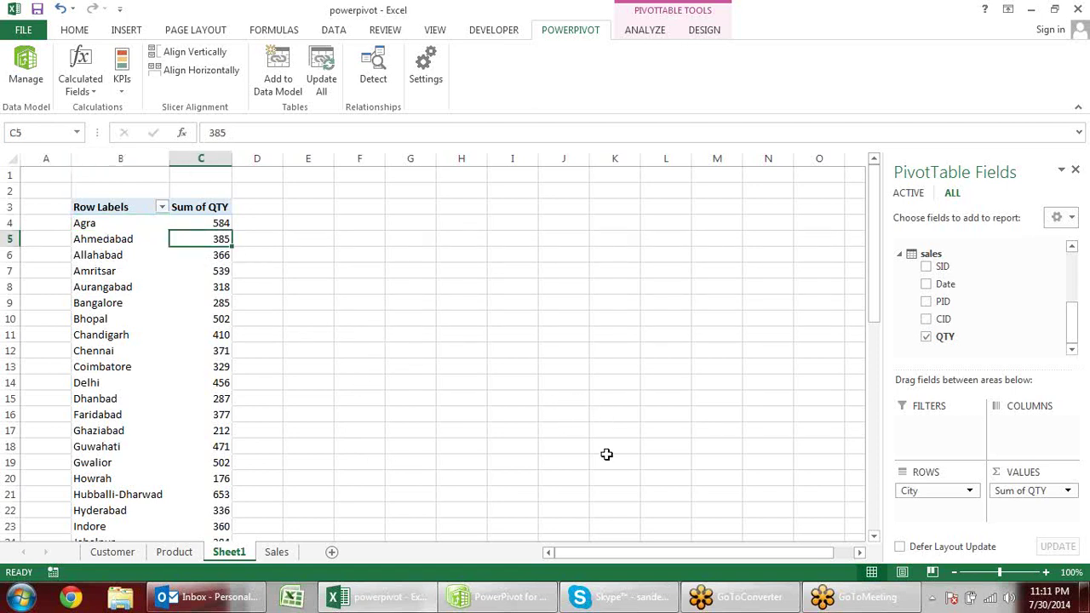
pyautogui.click(273, 554)
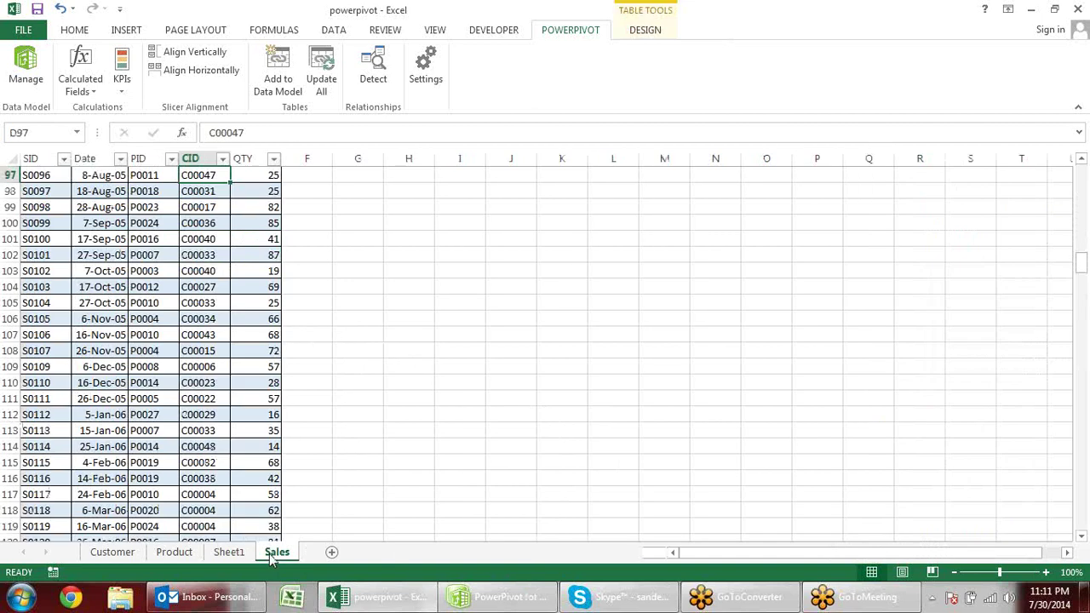
pyautogui.click(174, 553)
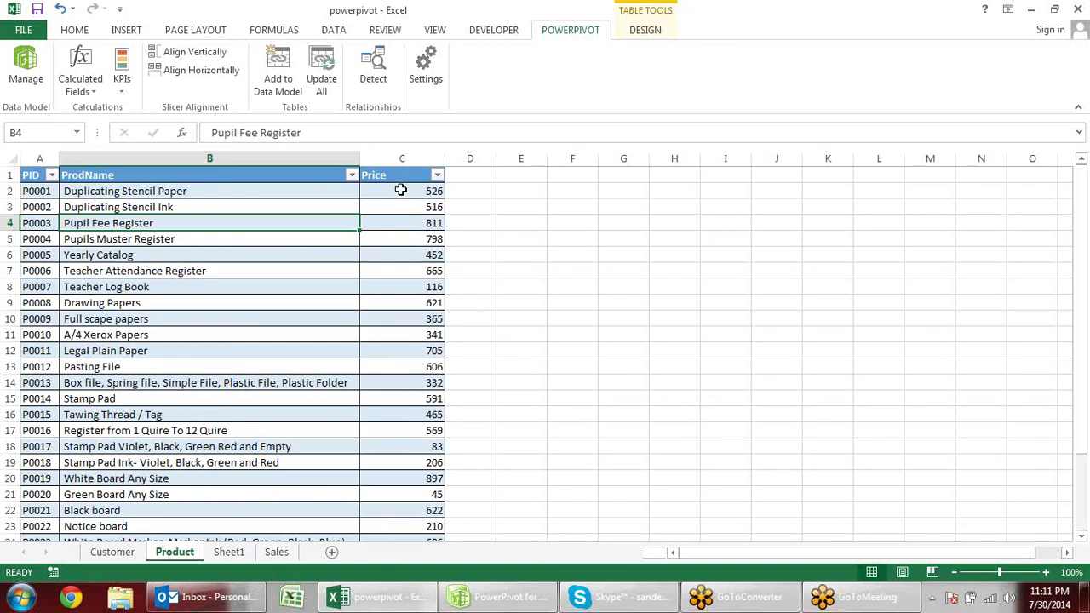
pyautogui.click(318, 193)
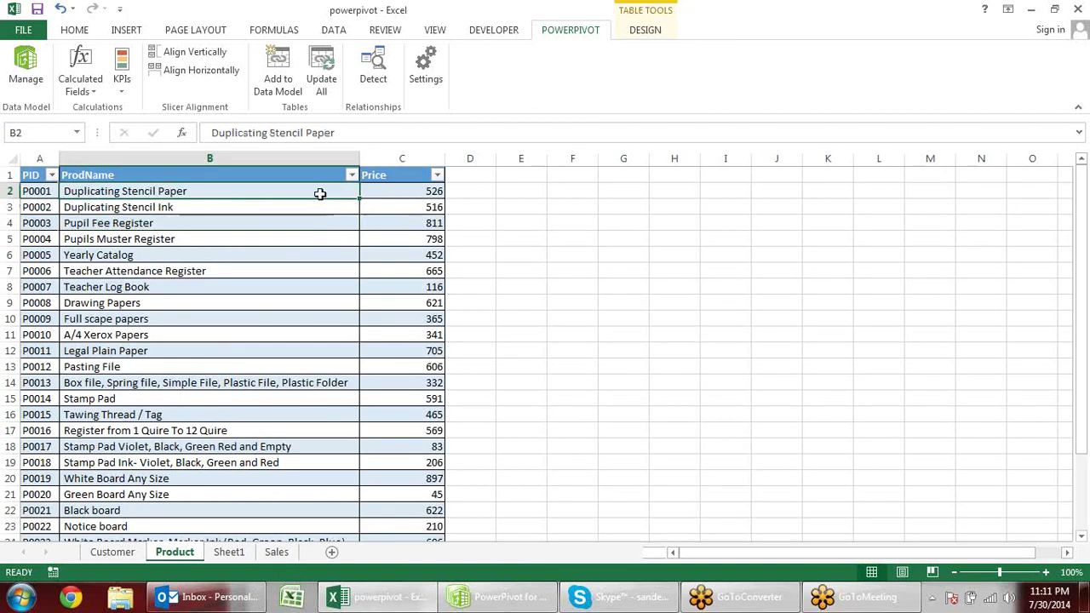
pyautogui.click(404, 188)
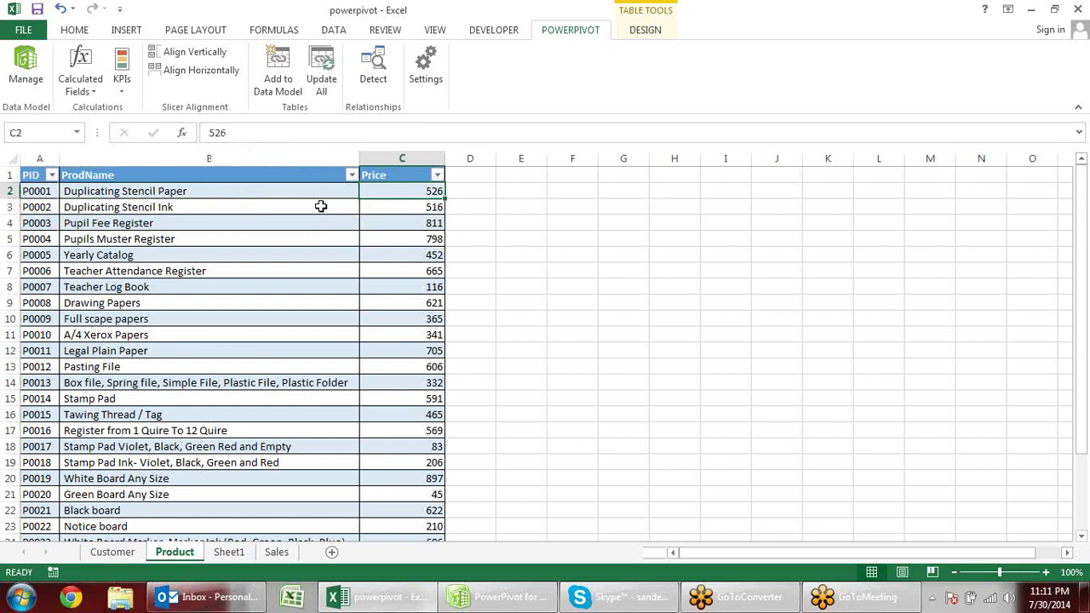
pyautogui.click(230, 553)
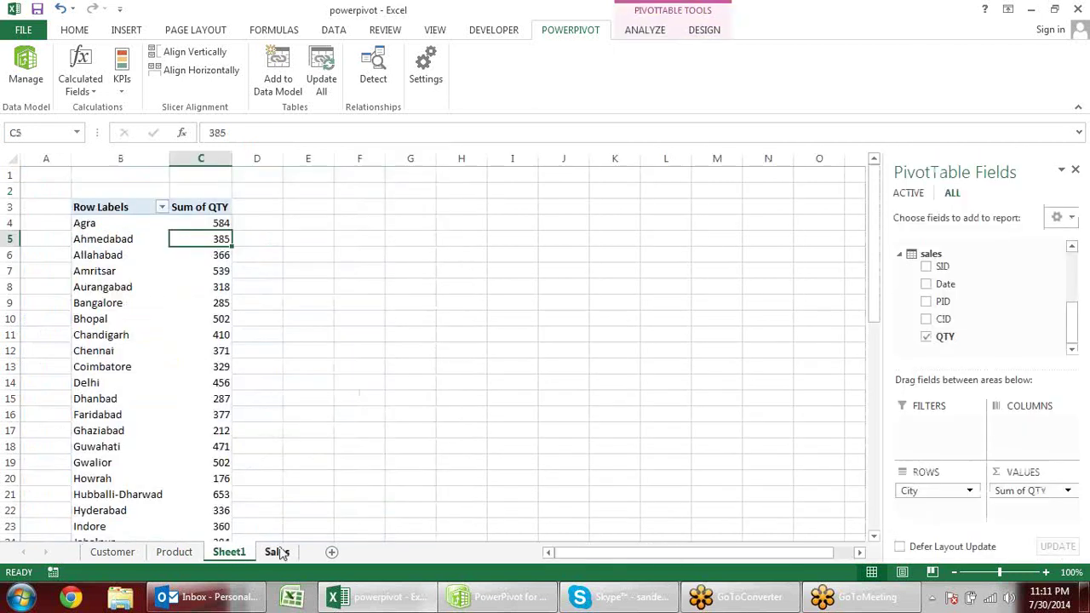
# Review product P0021 with QTY 90 on Sales, then show the Product sheet and PowerPivot window
pyautogui.click(276, 552)
pyautogui.scroll(3, 212, 317)
pyautogui.scroll(2, 213, 316)
pyautogui.scroll(7, 204, 255)
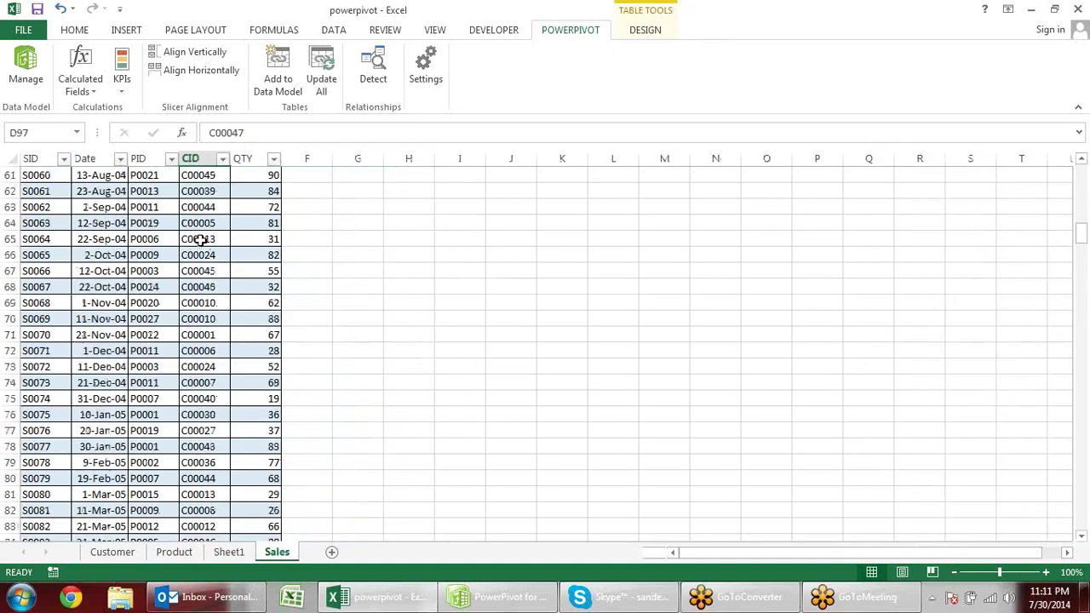
pyautogui.click(159, 176)
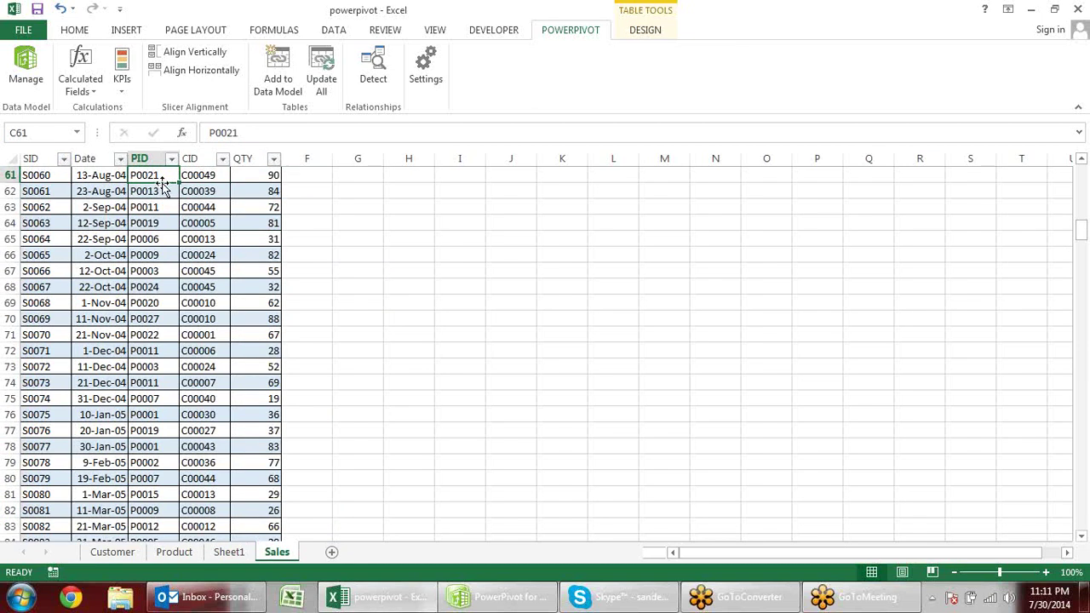
pyautogui.click(269, 175)
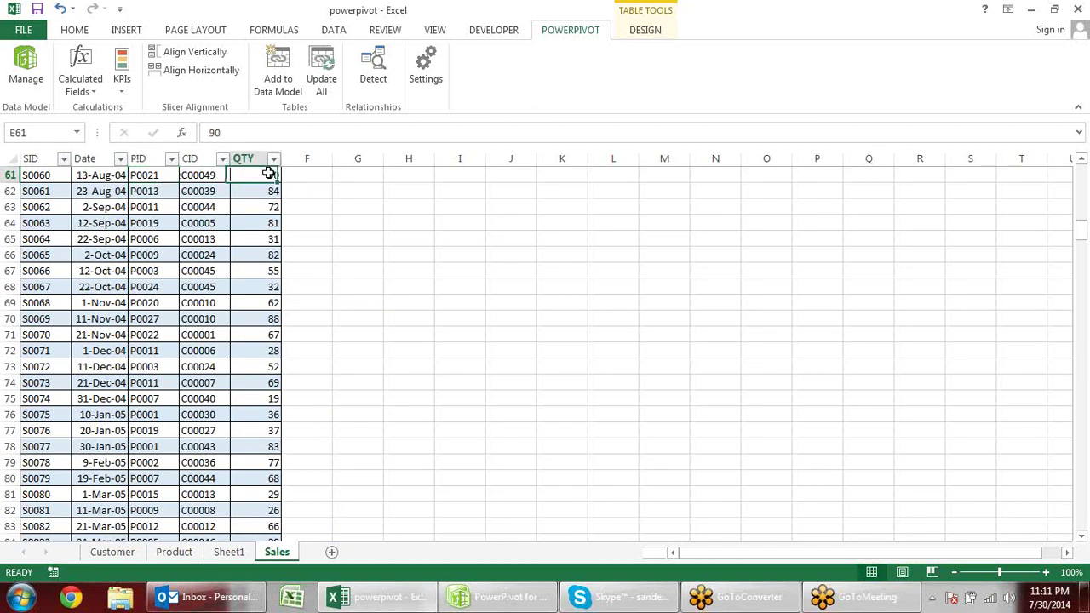
pyautogui.click(175, 553)
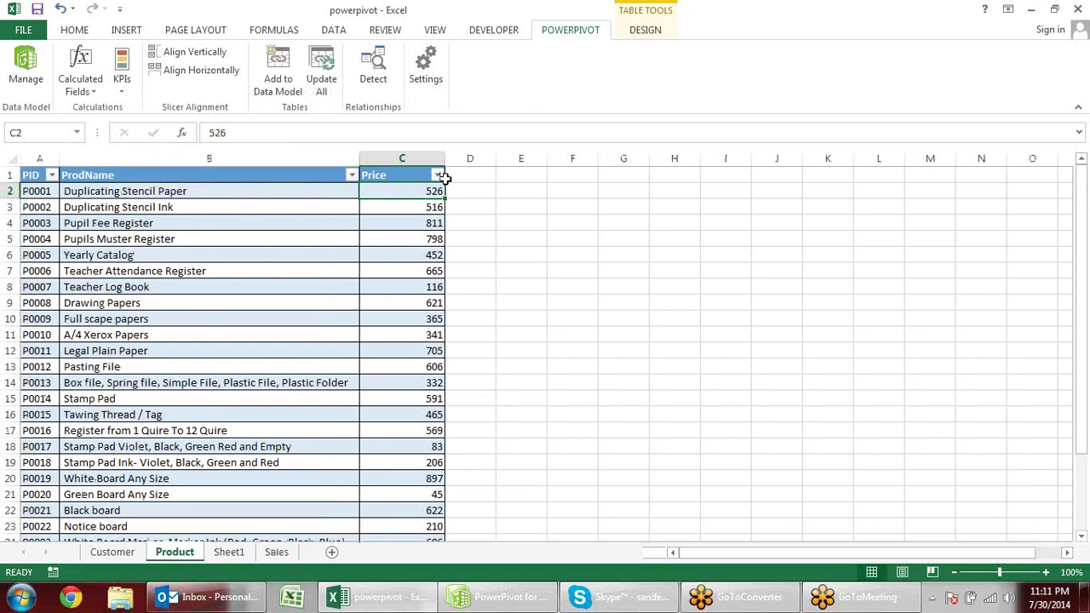
pyautogui.click(507, 597)
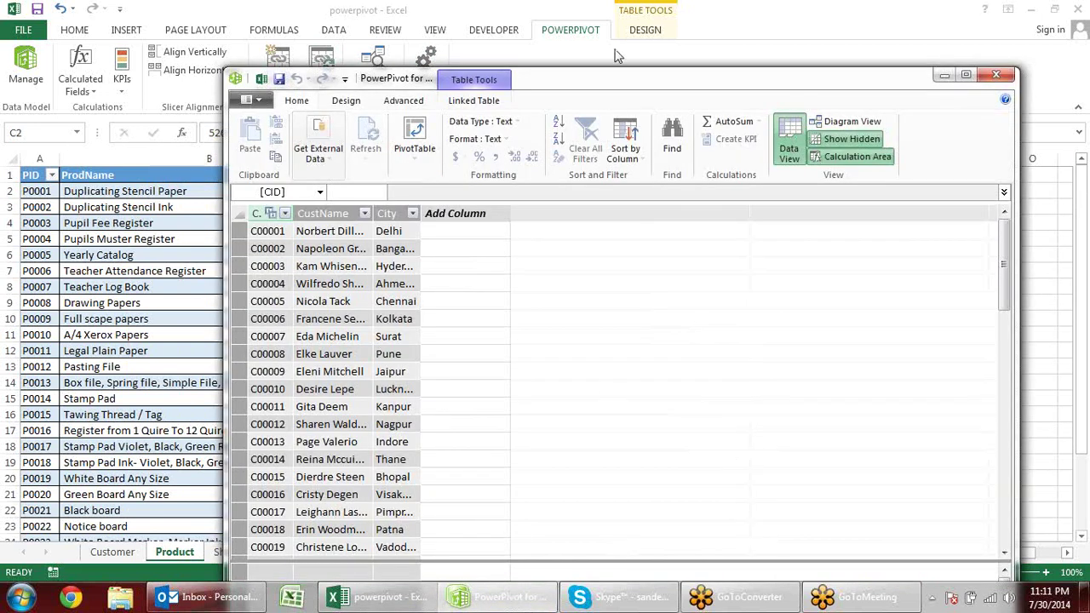
# Maximize PowerPivot and add a new column named Price to the sales table
pyautogui.moveTo(616, 89); pyautogui.dragTo(598, 7)
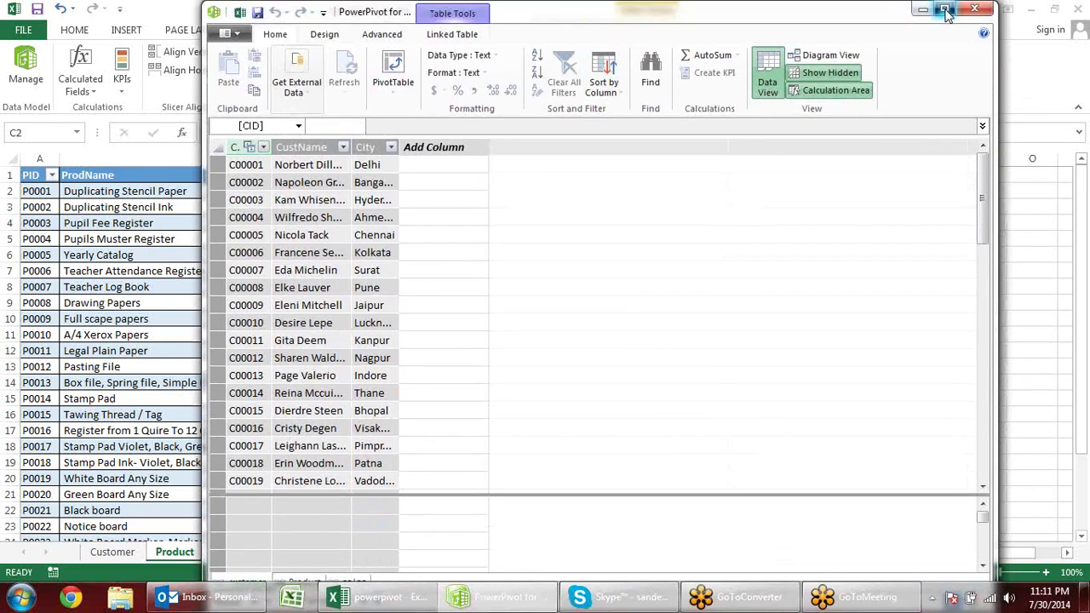
pyautogui.click(947, 14)
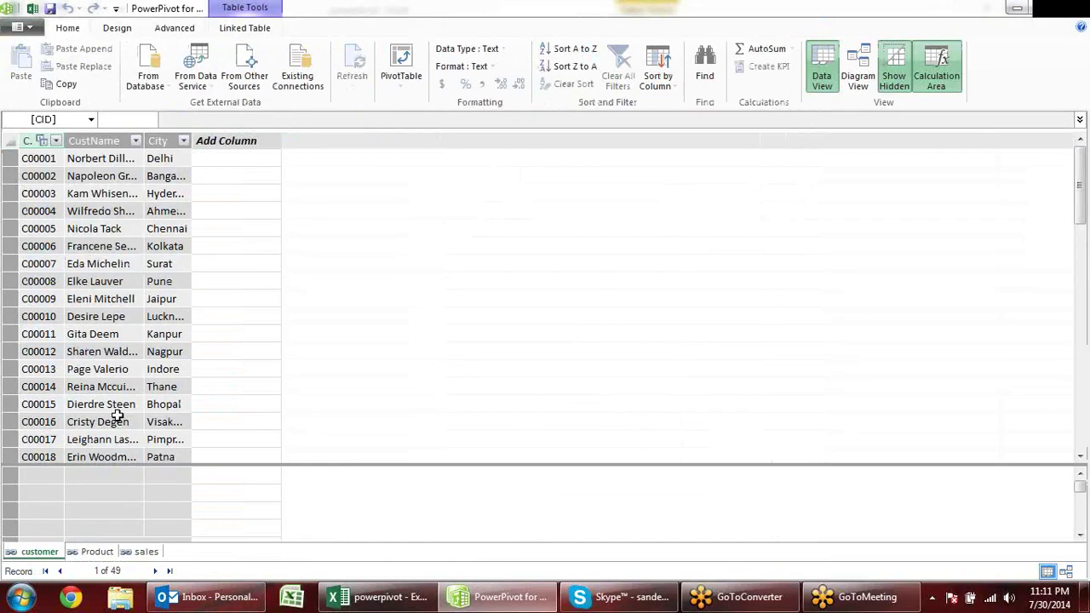
pyautogui.click(145, 552)
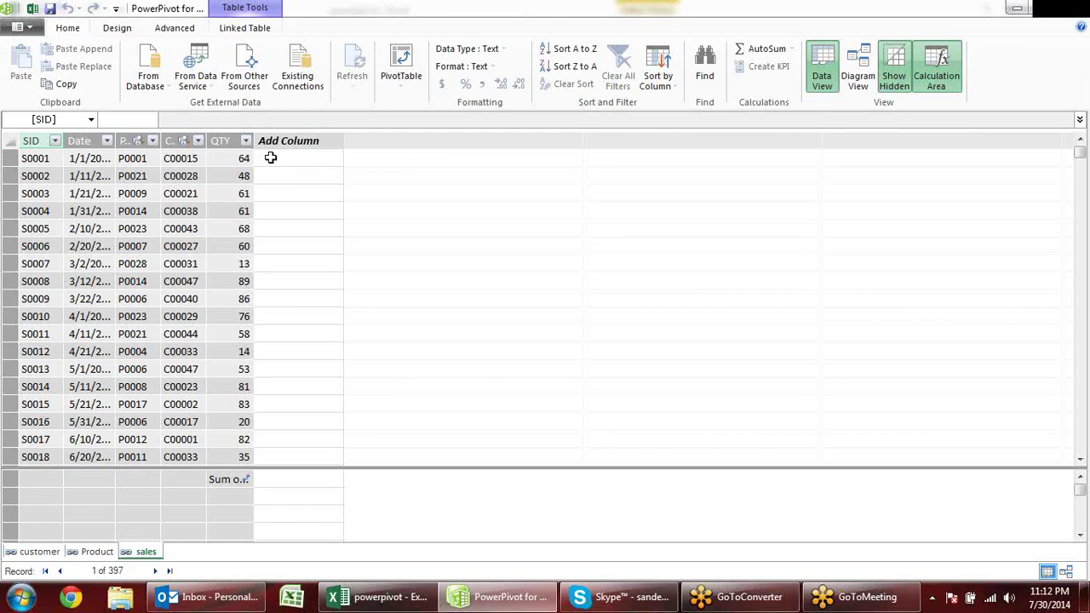
pyautogui.click(270, 158)
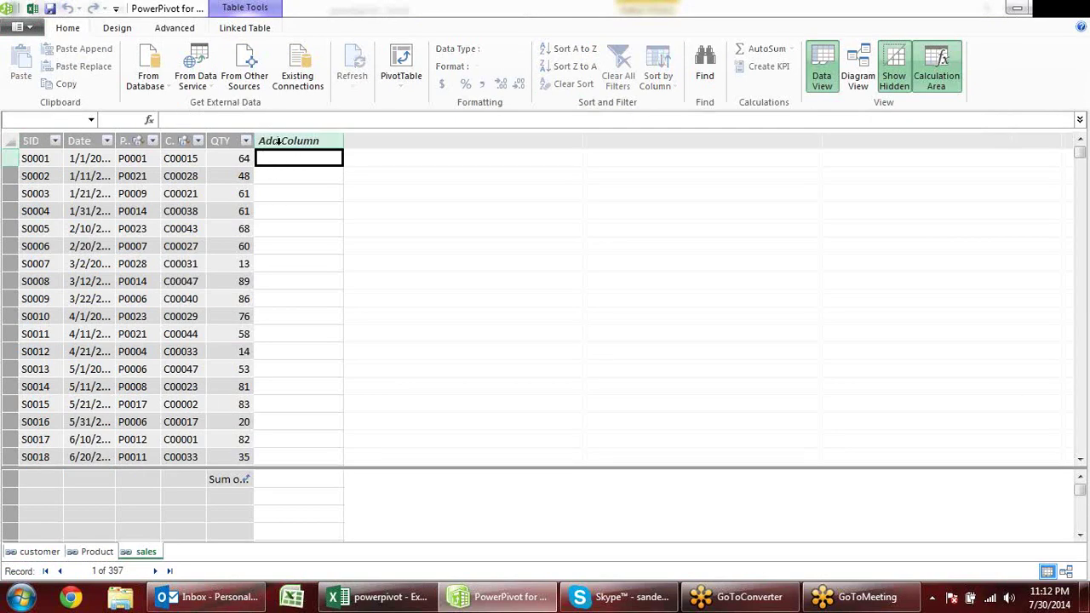
pyautogui.doubleClick(287, 141)
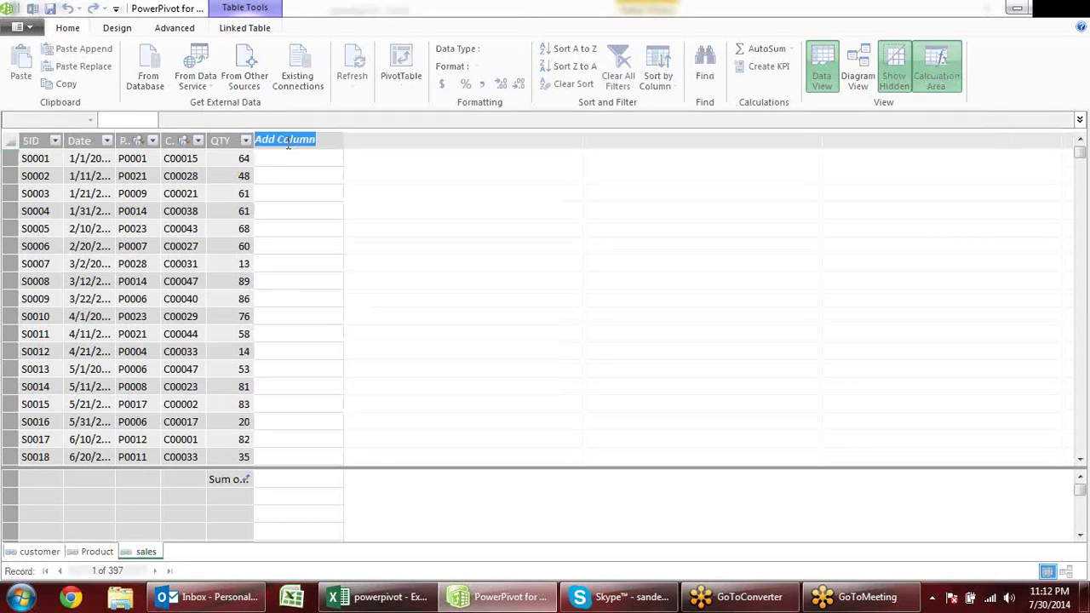
pyautogui.write('Amount')
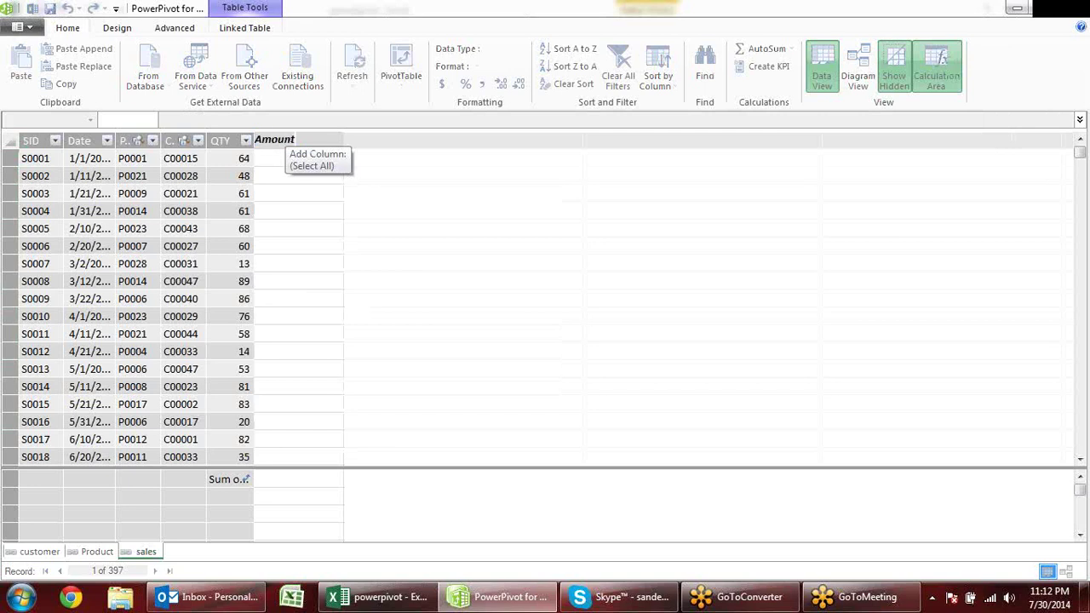
pyautogui.press('Return')
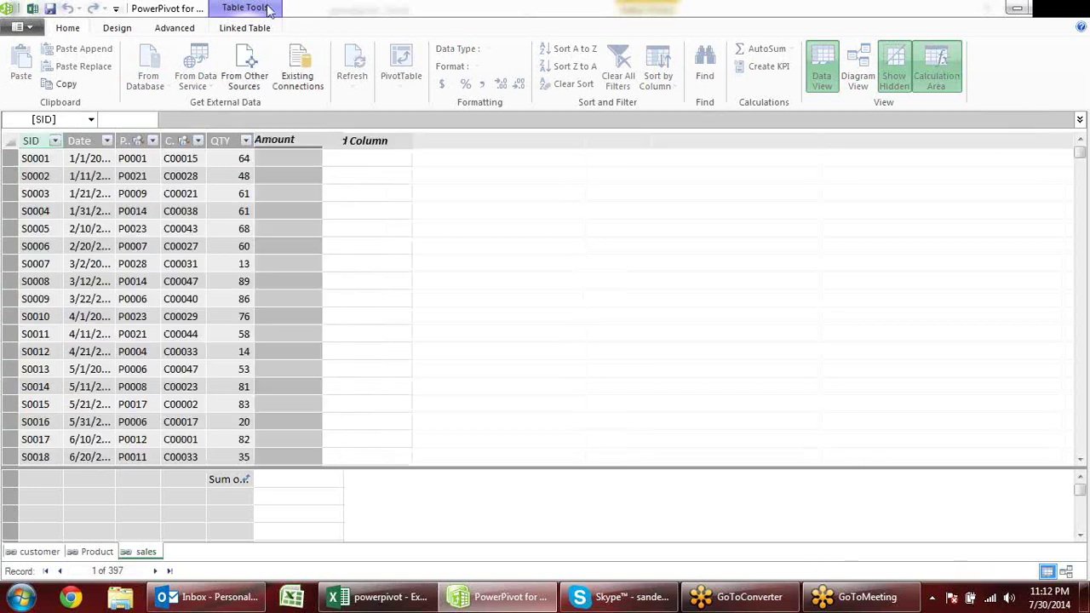
pyautogui.click(289, 162)
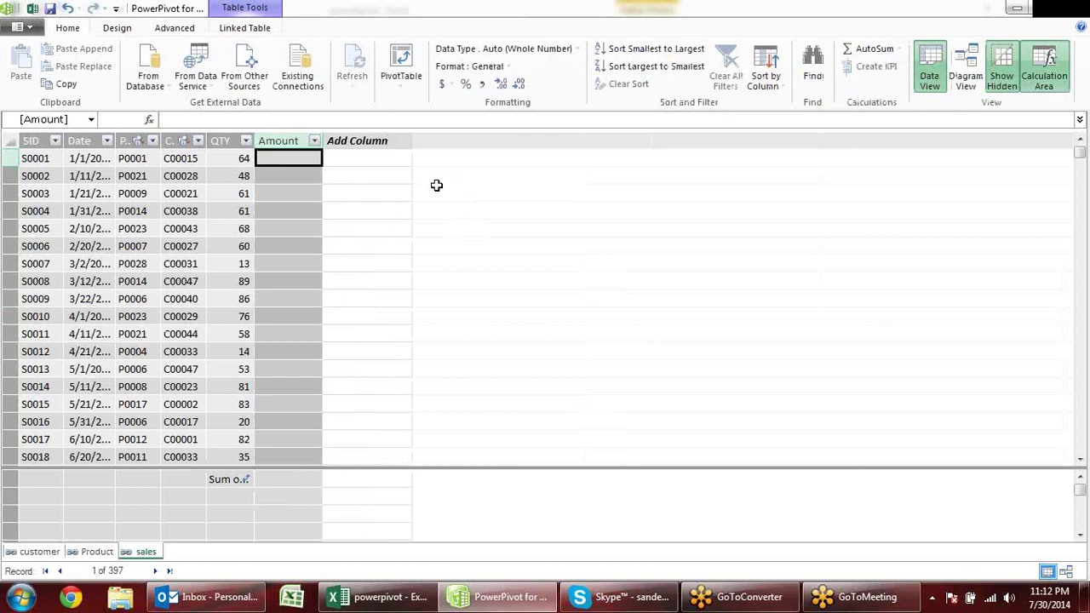
pyautogui.doubleClick(275, 142)
pyautogui.write('Price')
pyautogui.press('Return')
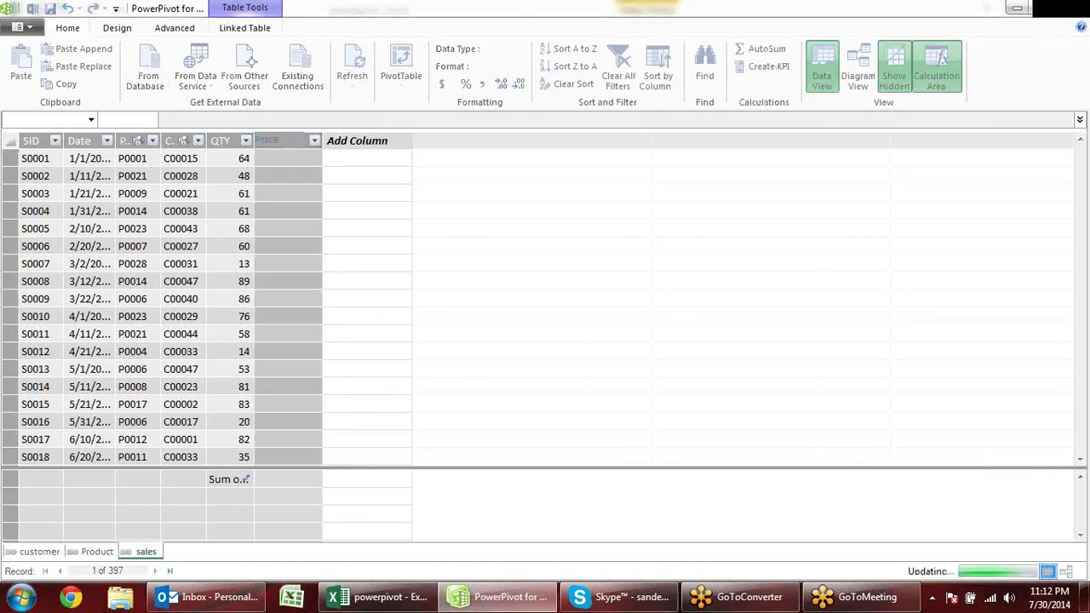
# Fill the Price column with =RELATED(Product[Price]), giving 526, 622, 365 per sale
pyautogui.click(310, 160)
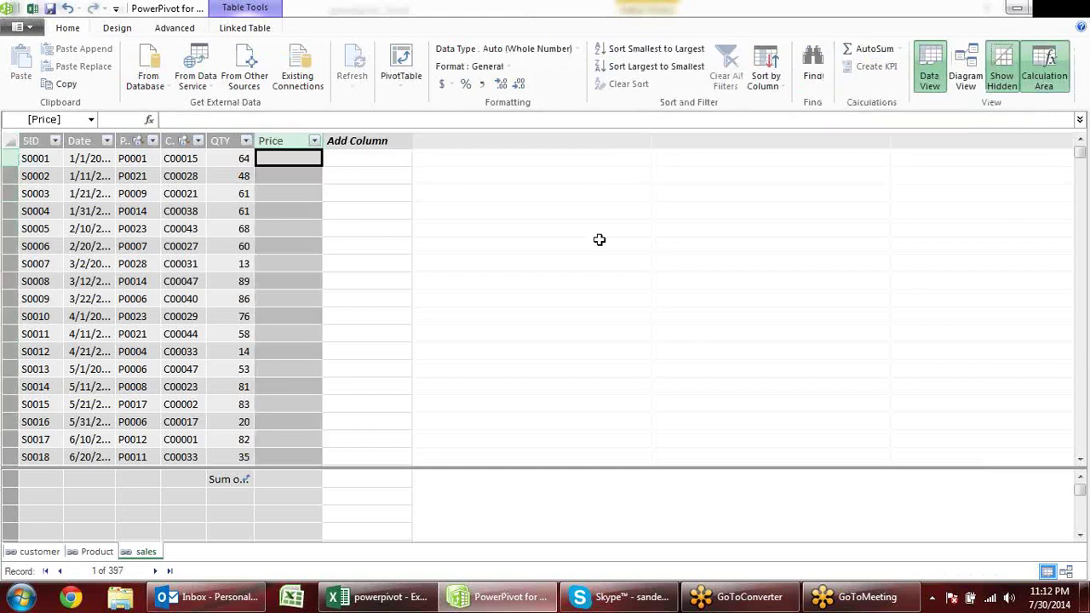
pyautogui.write('=')
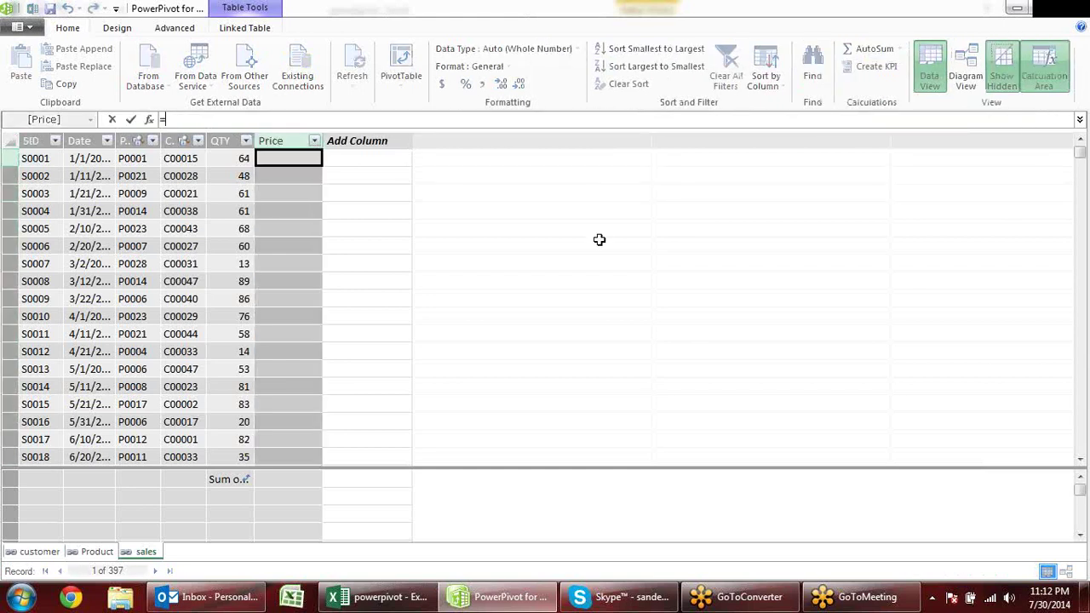
pyautogui.write('ra')
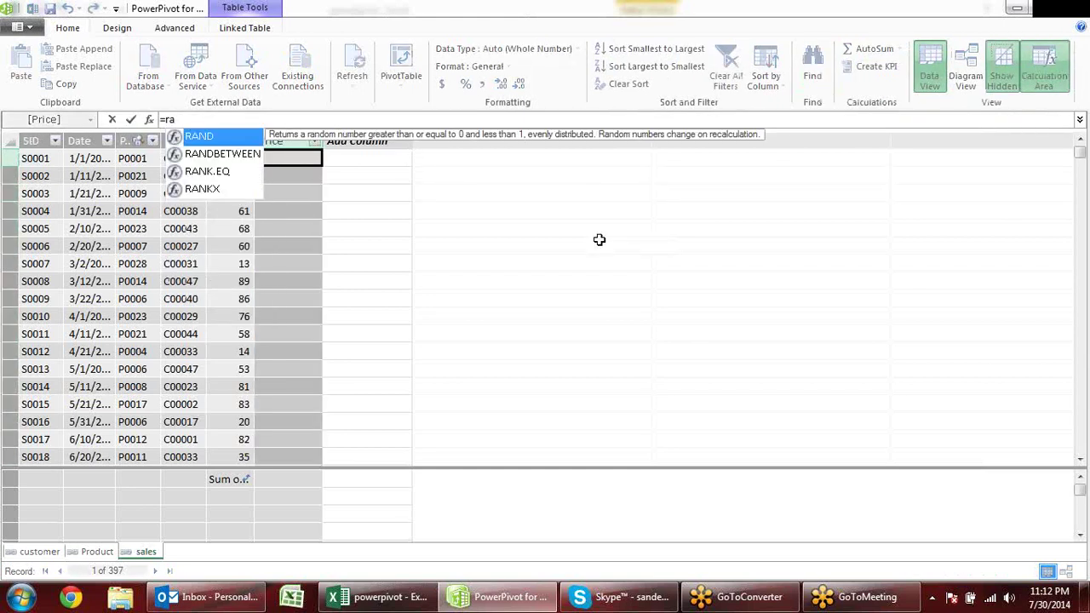
pyautogui.press('BackSpace')
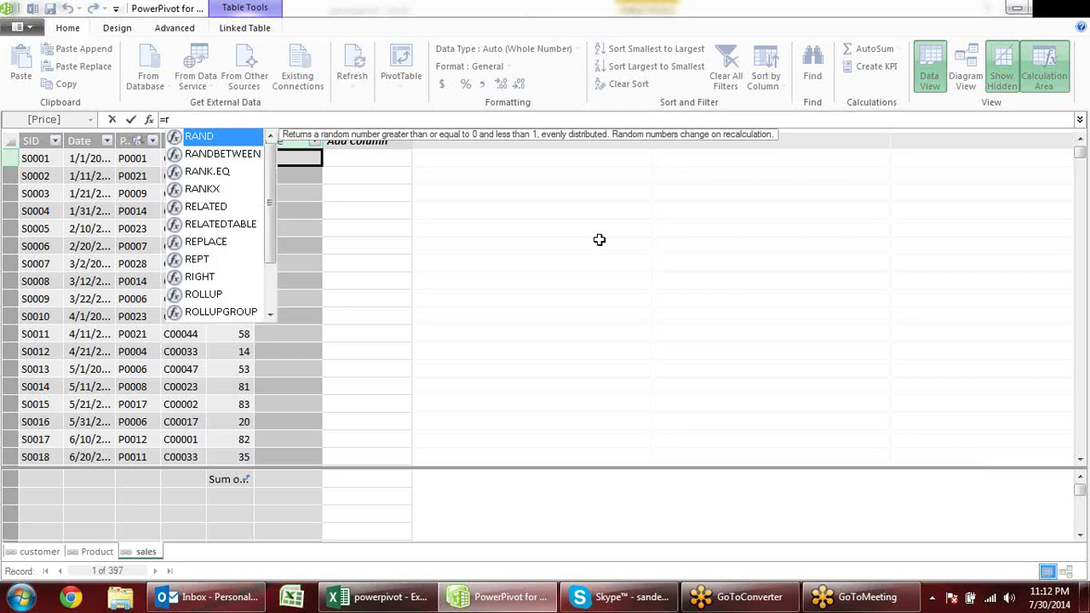
pyautogui.write('e')
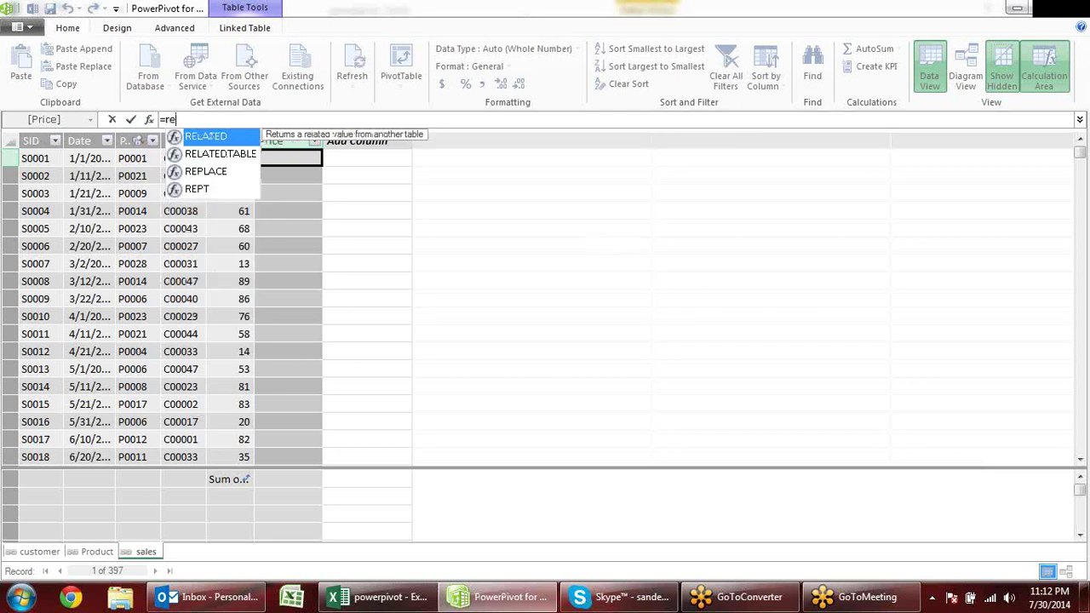
pyautogui.write('l')
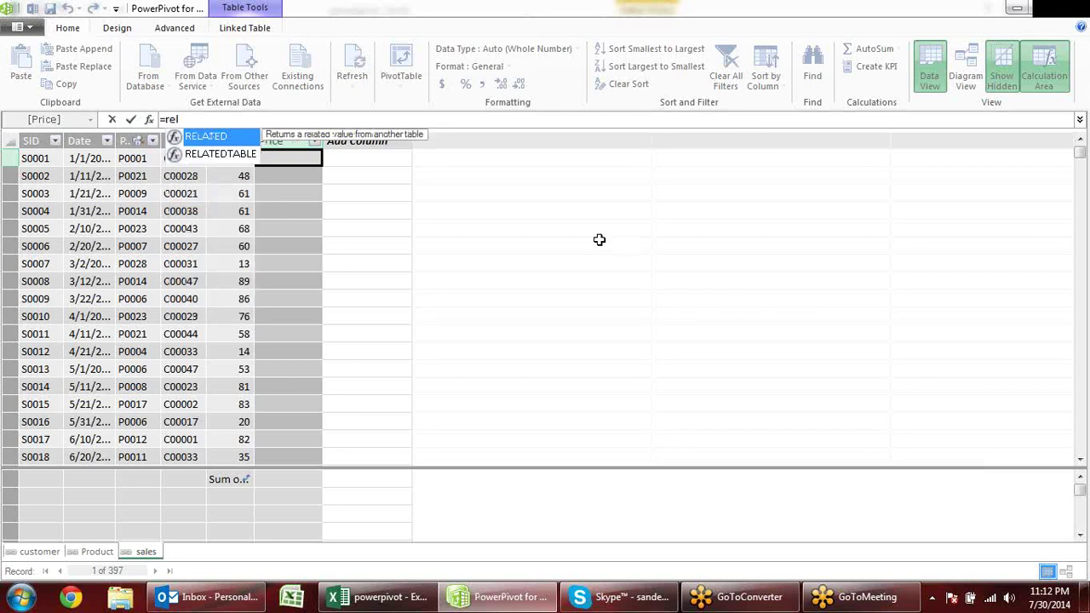
pyautogui.press('Tab')
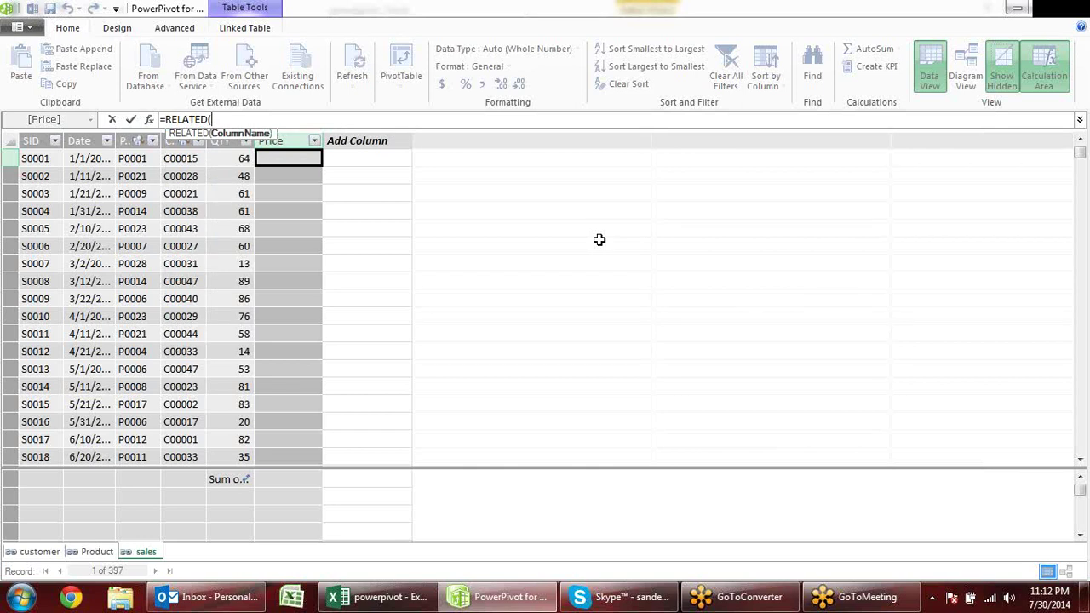
pyautogui.write('p')
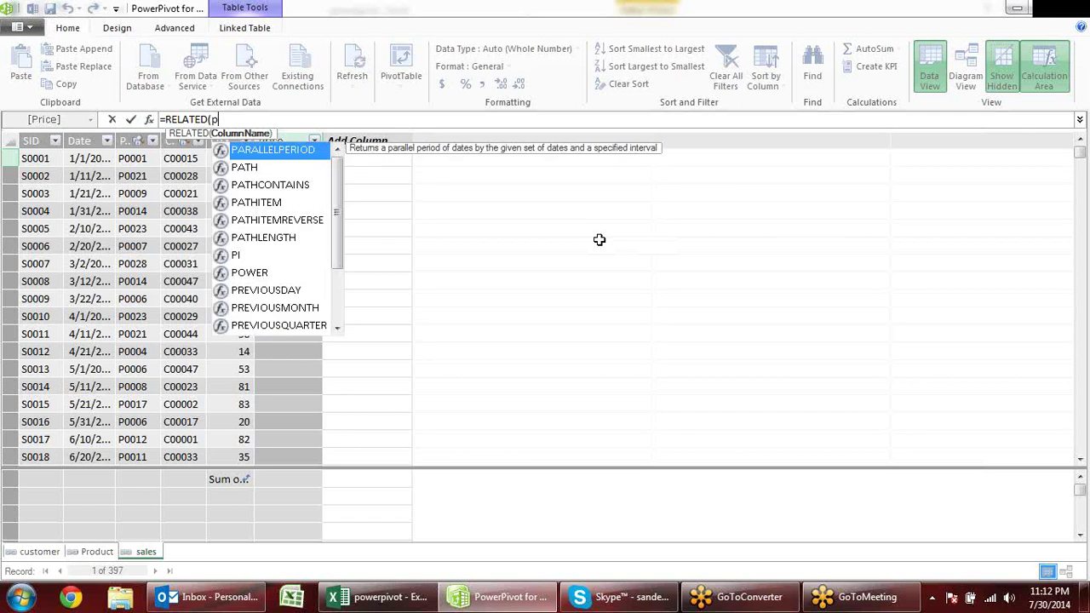
pyautogui.write('r')
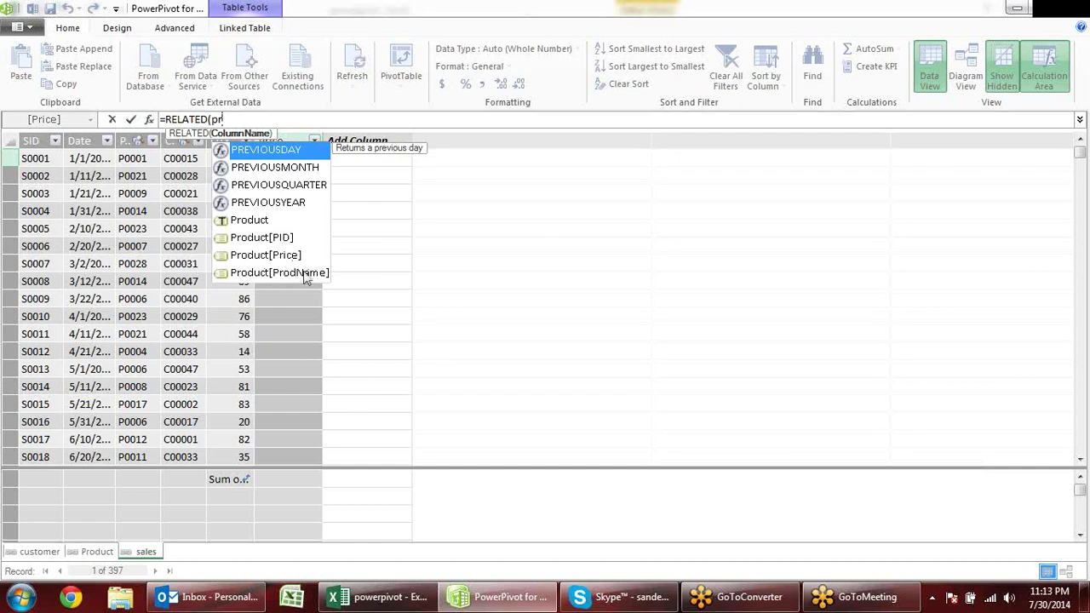
pyautogui.doubleClick(281, 254)
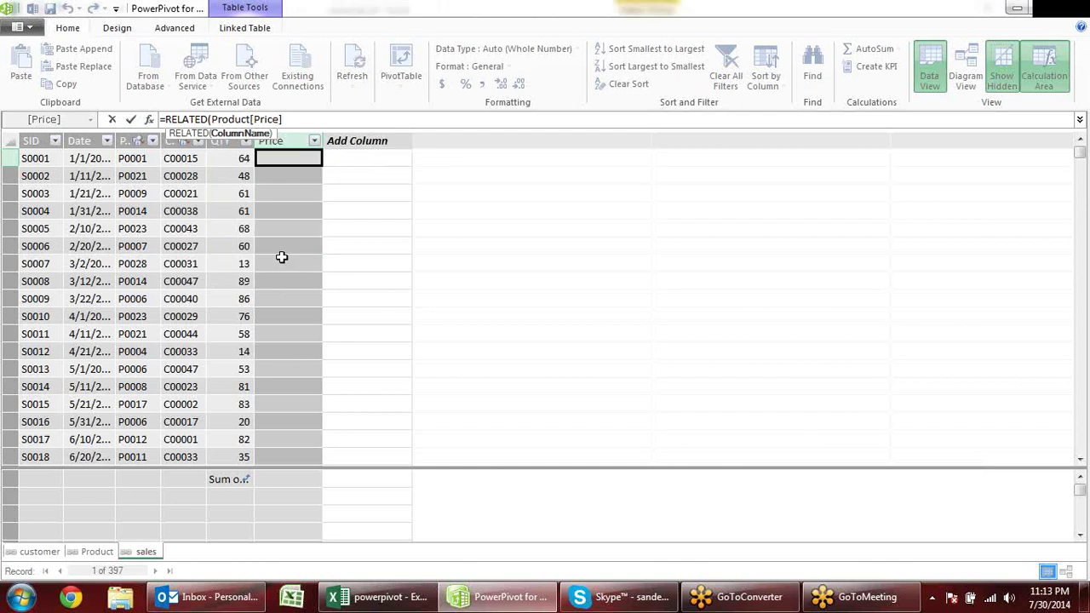
pyautogui.write(')')
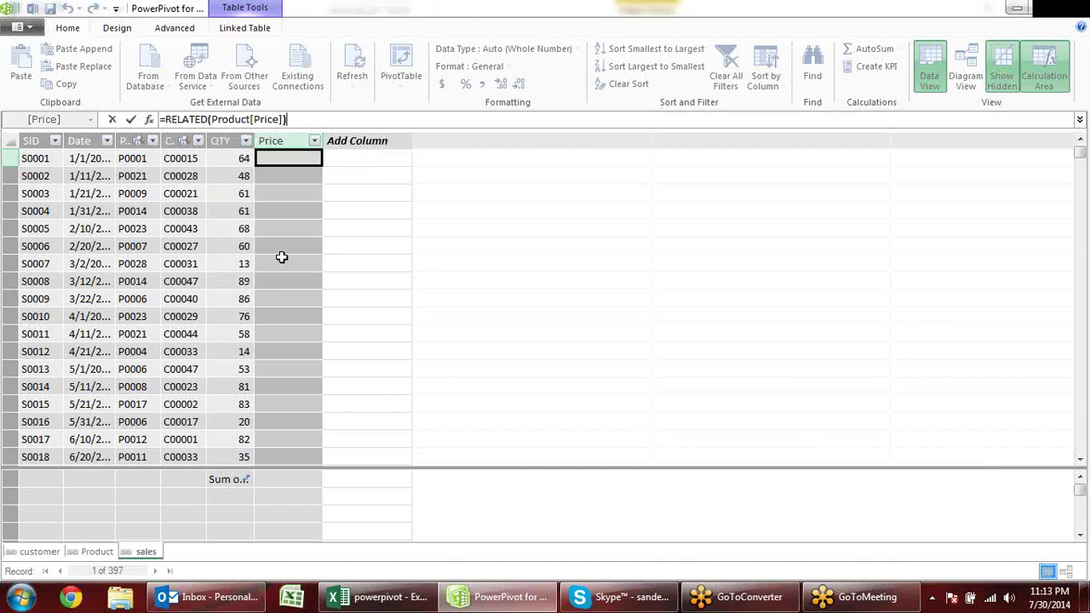
pyautogui.press('Return')
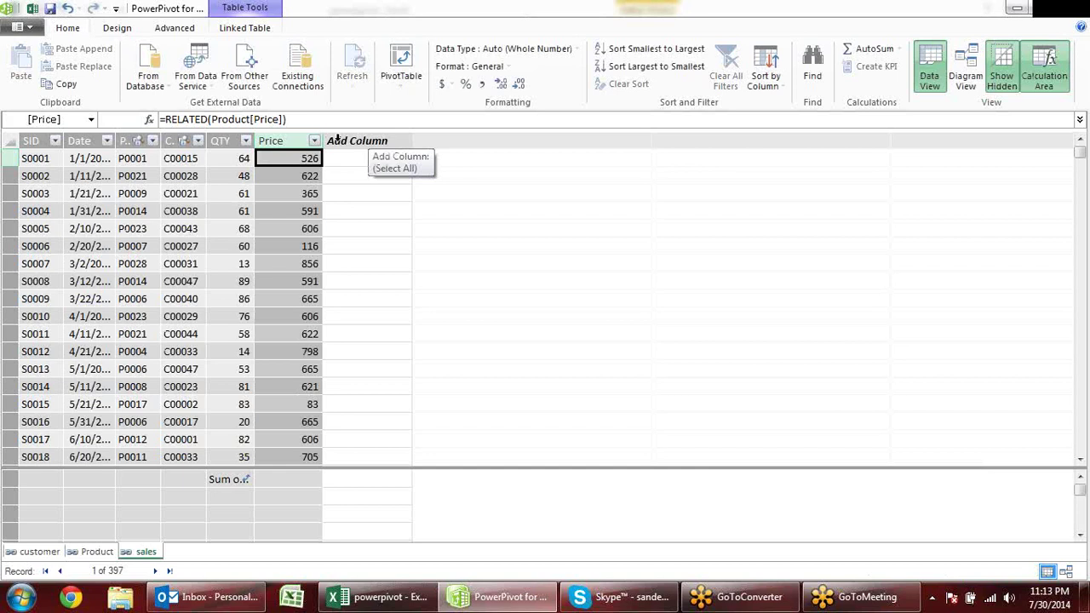
pyautogui.doubleClick(339, 142)
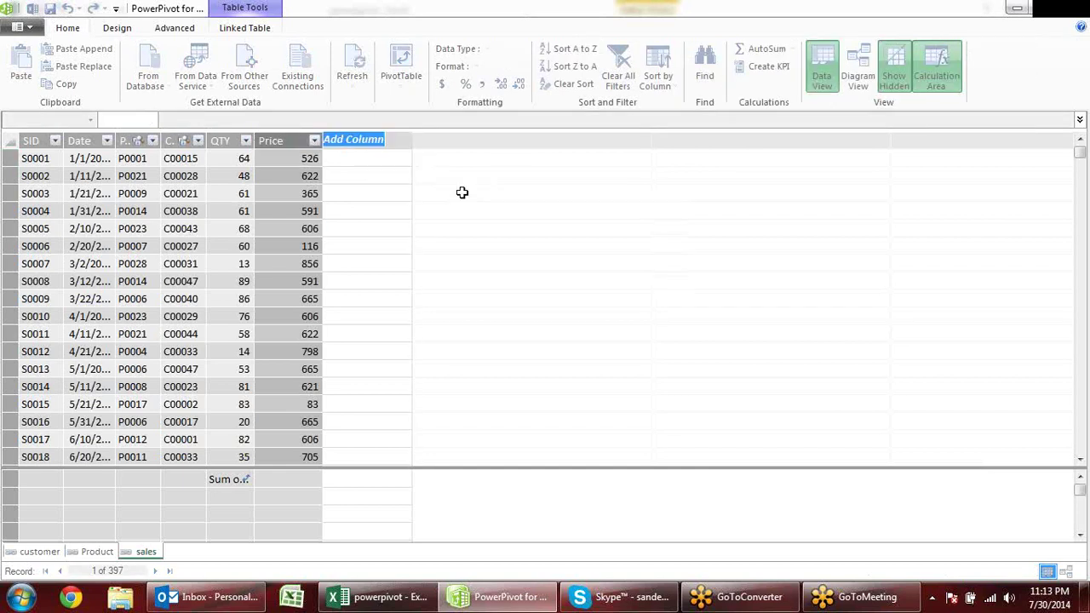
# Name the new sales column Amount and fill it with =[QTY]*[Price]
pyautogui.write('a')
pyautogui.press('BackSpace')
pyautogui.press('BackSpace')
pyautogui.press('BackSpace')
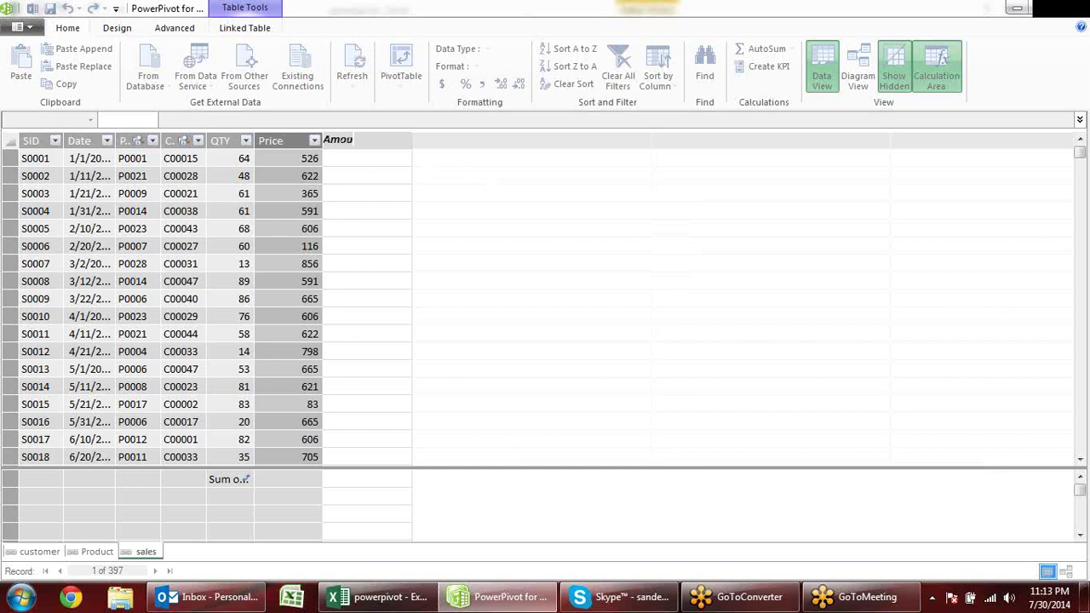
pyautogui.write('nt')
pyautogui.press('Return')
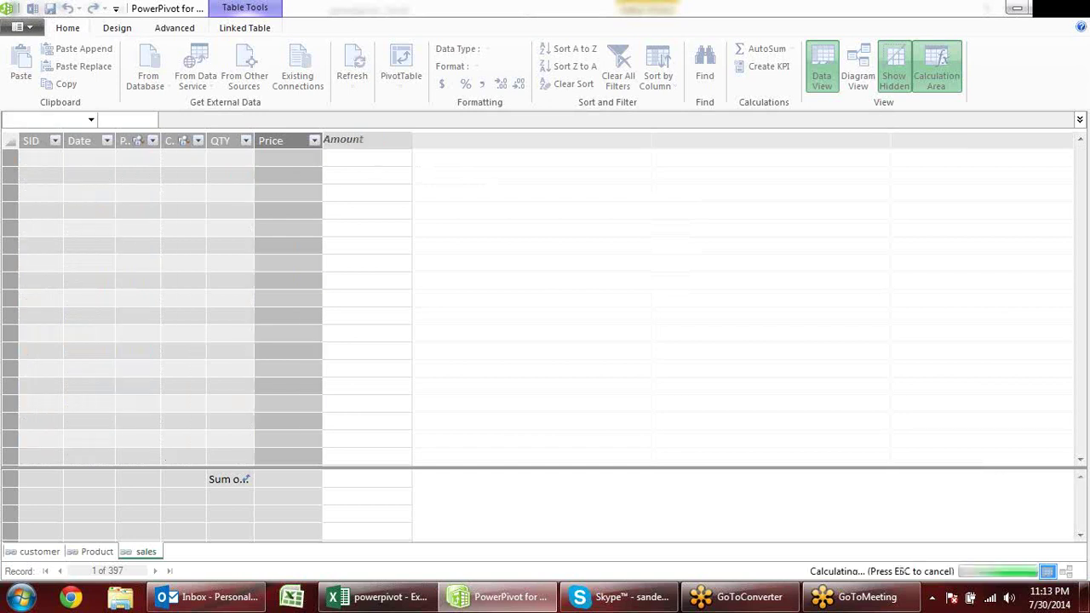
pyautogui.click(364, 157)
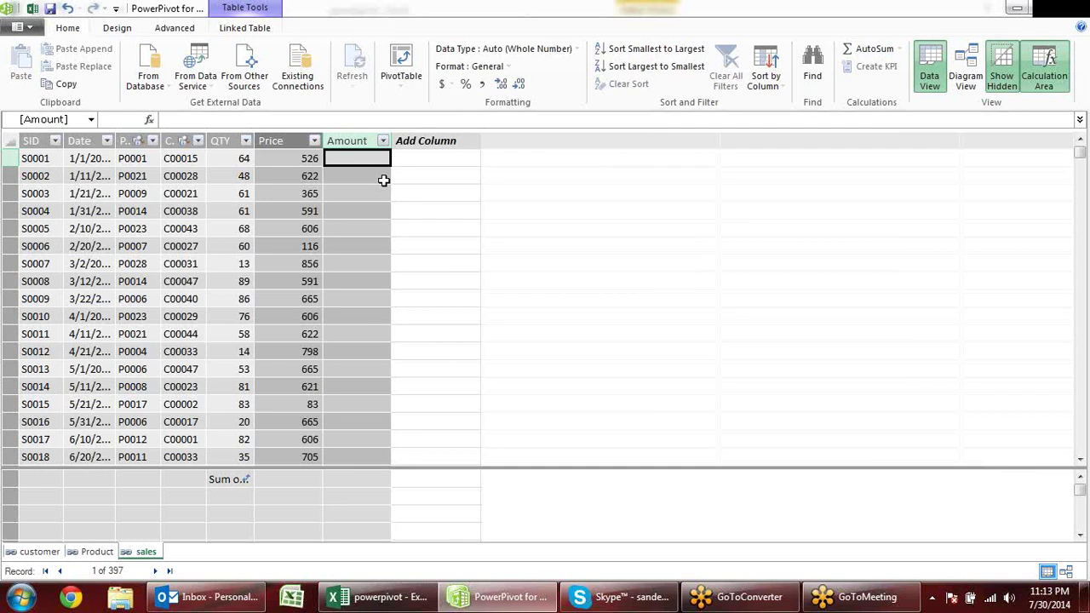
pyautogui.write('=')
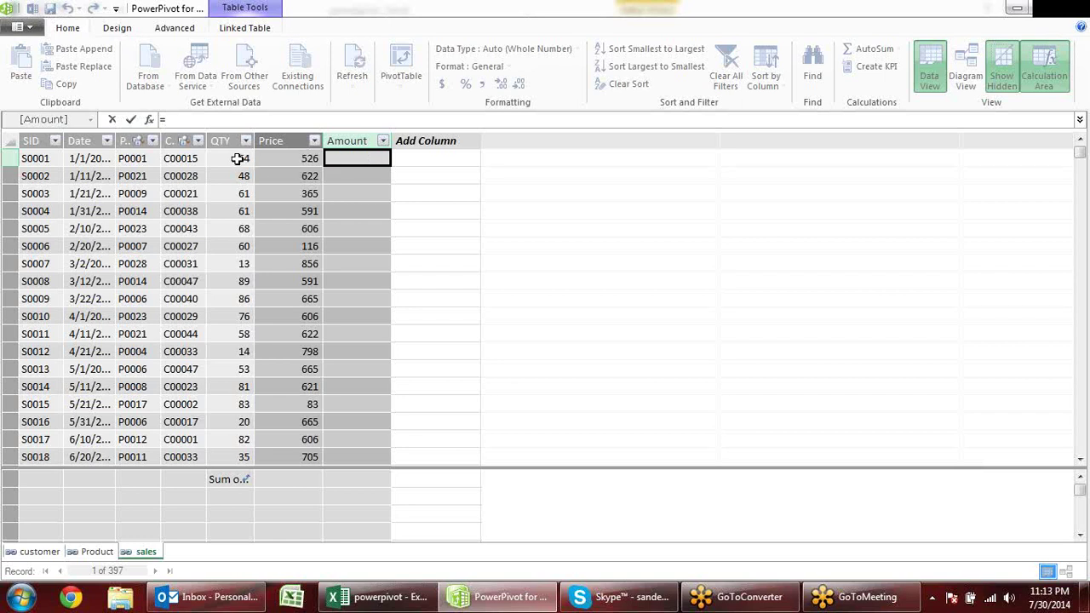
pyautogui.click(238, 159)
pyautogui.write('*')
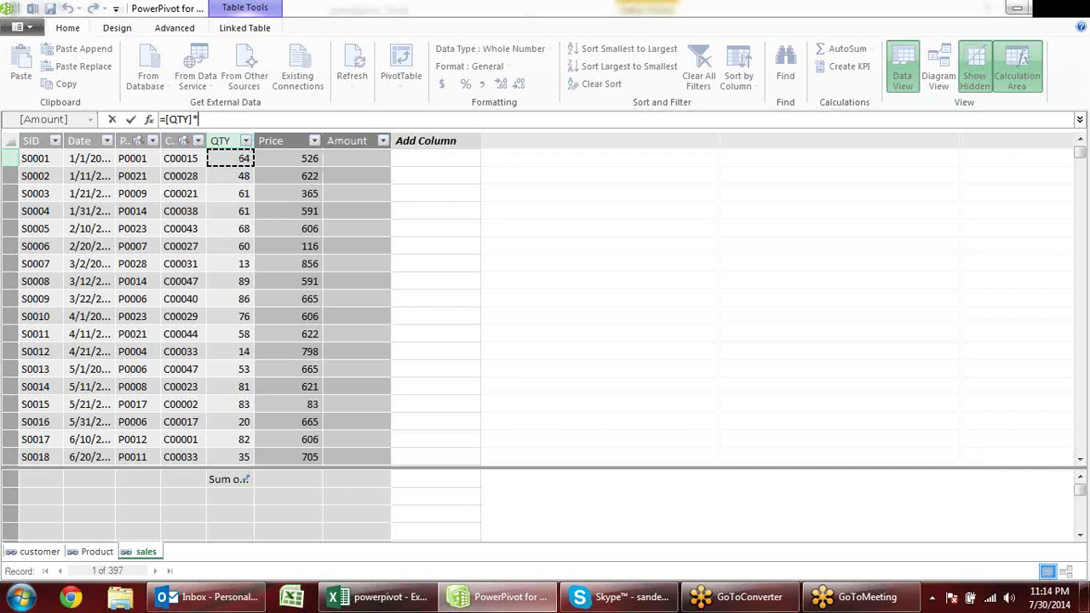
pyautogui.click(311, 160)
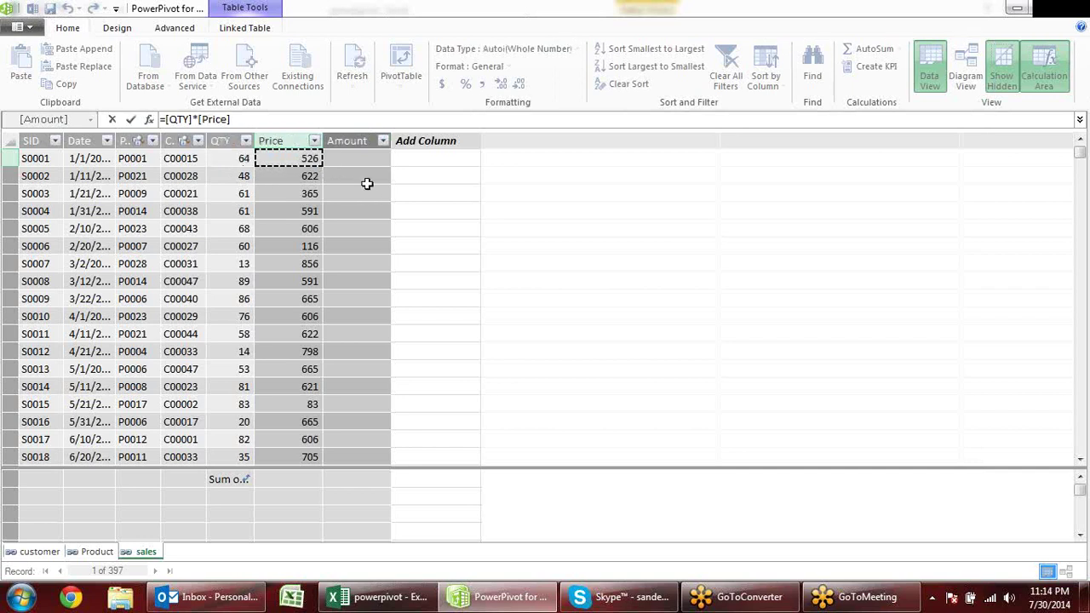
pyautogui.press('Return')
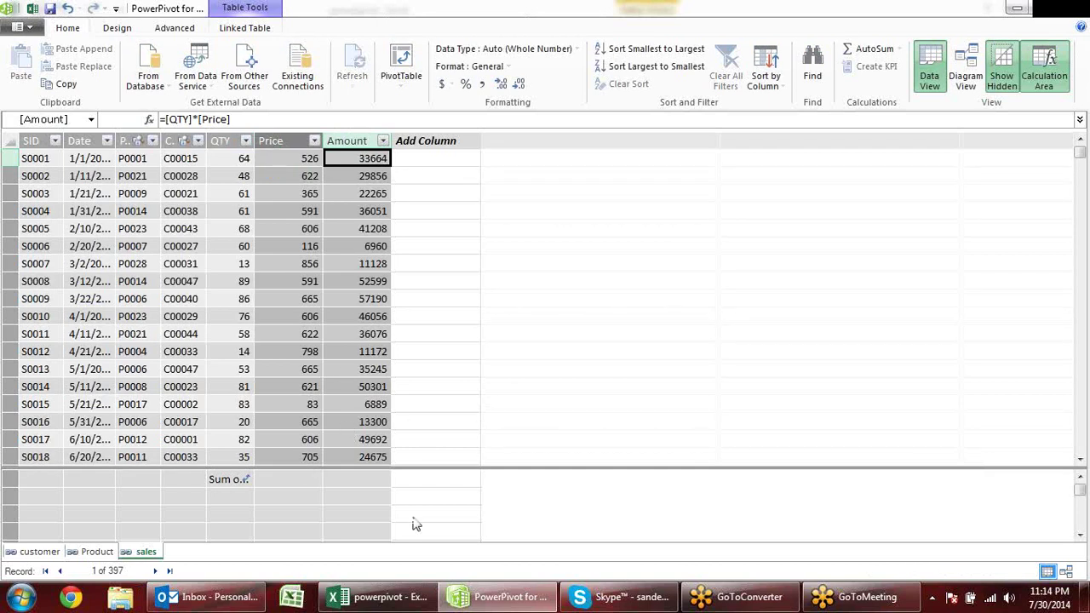
# Return to Sheet1 in Excel and refresh all workbook data
pyautogui.click(399, 597)
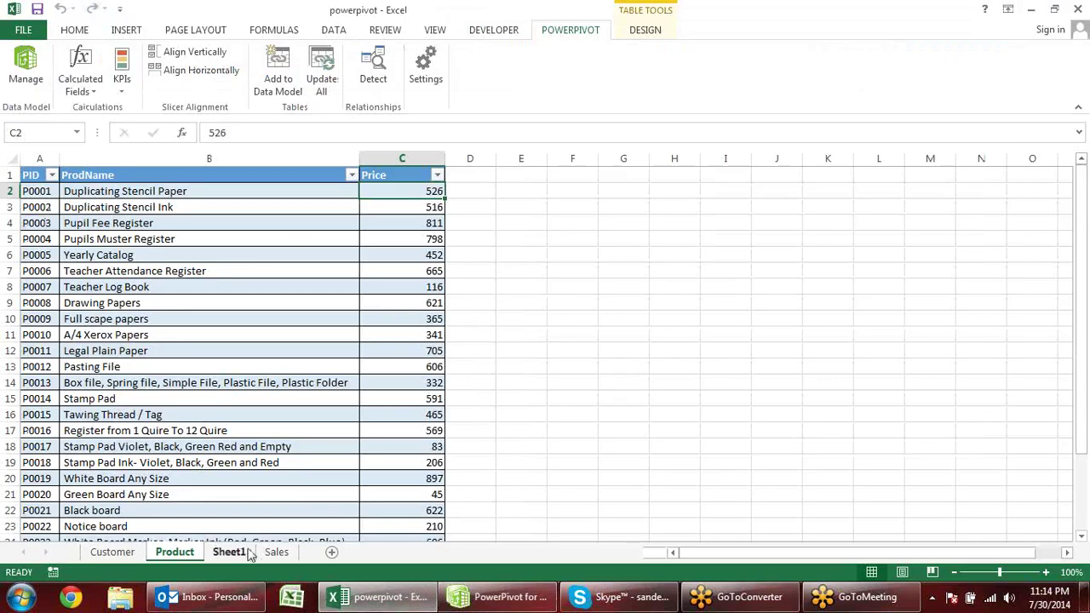
pyautogui.click(231, 552)
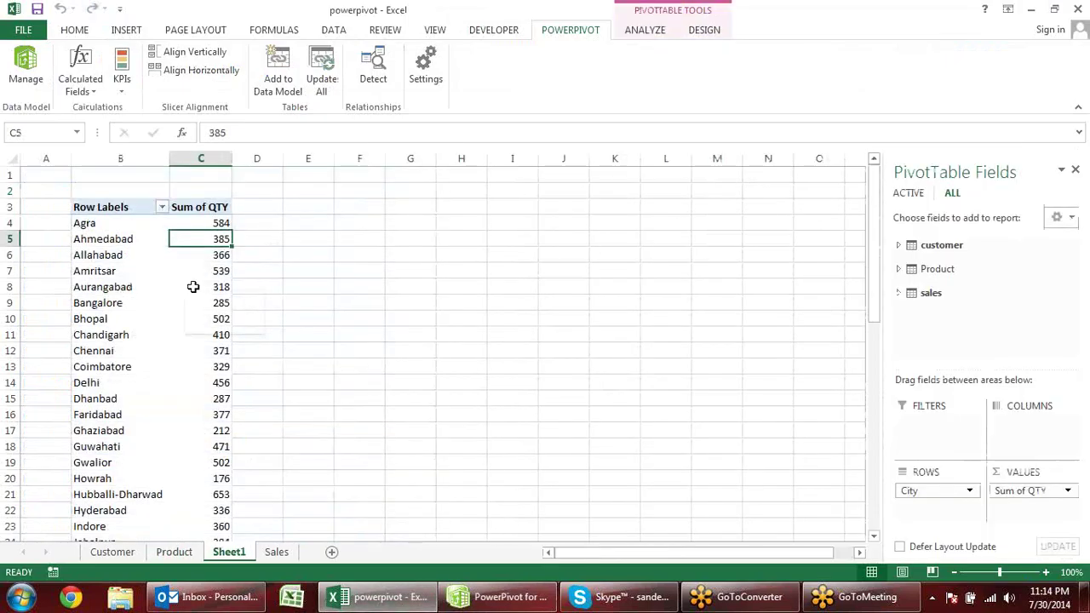
pyautogui.click(322, 72)
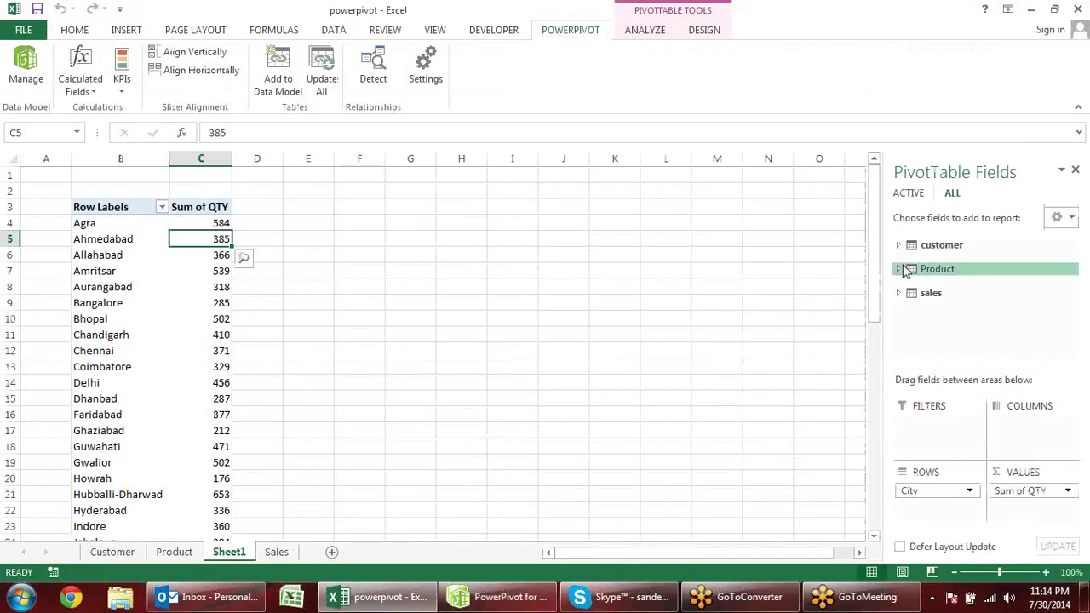
# Replace QTY with Amount as the pivot's summed value per city
pyautogui.click(971, 293)
pyautogui.moveTo(1073, 304); pyautogui.dragTo(1072, 271)
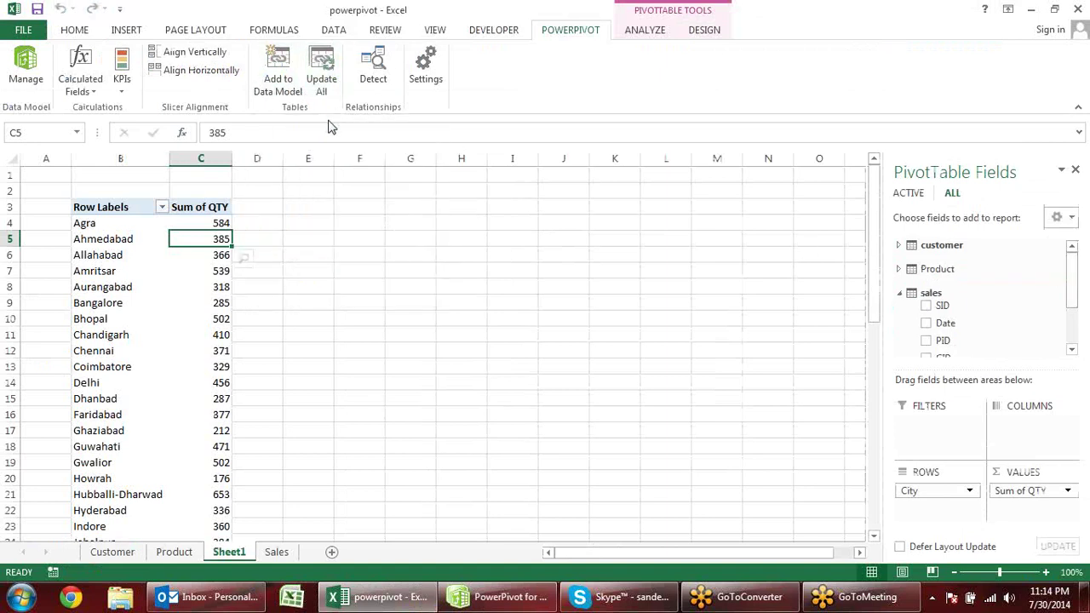
pyautogui.moveTo(1072, 268); pyautogui.dragTo(1071, 310)
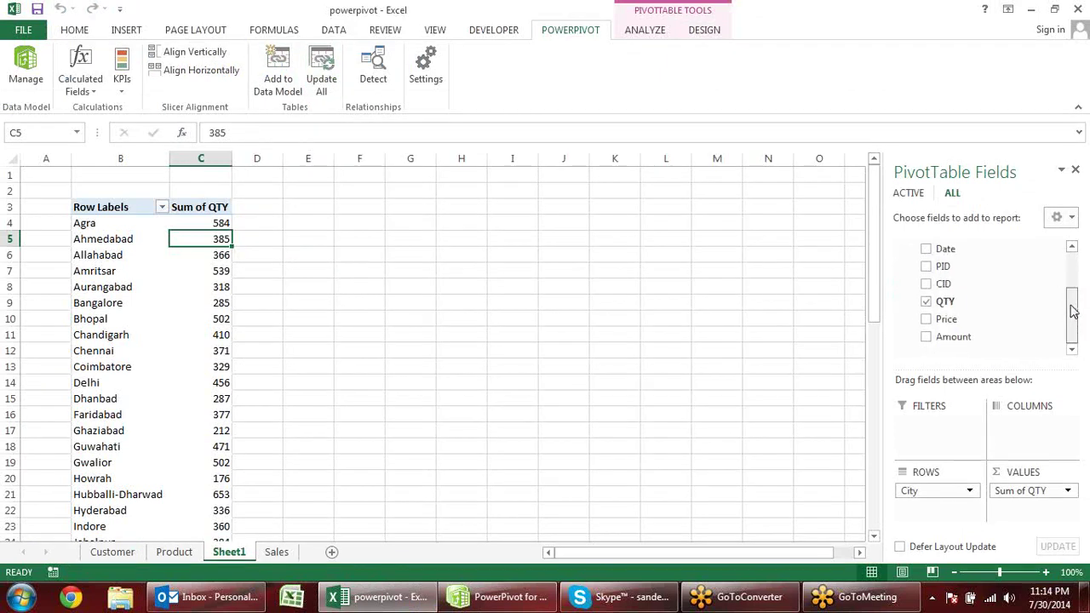
pyautogui.click(927, 303)
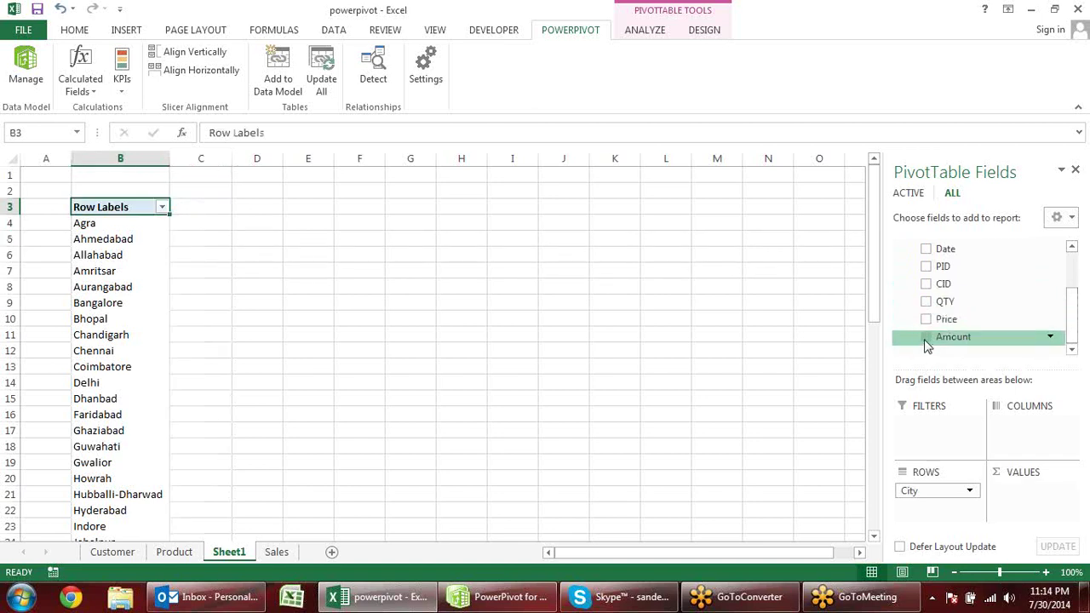
pyautogui.click(927, 339)
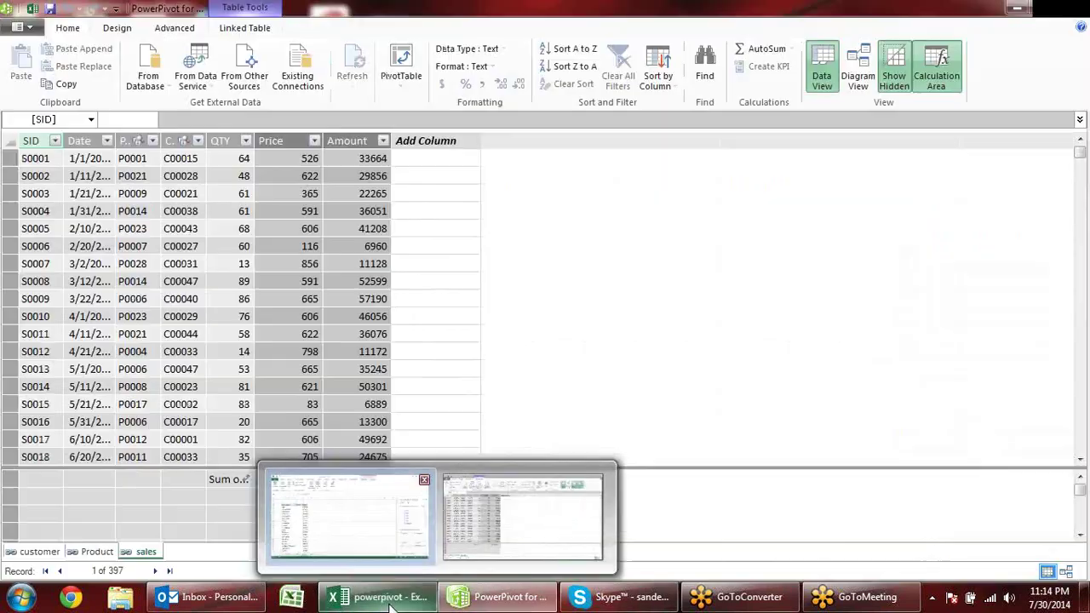
pyautogui.click(524, 447)
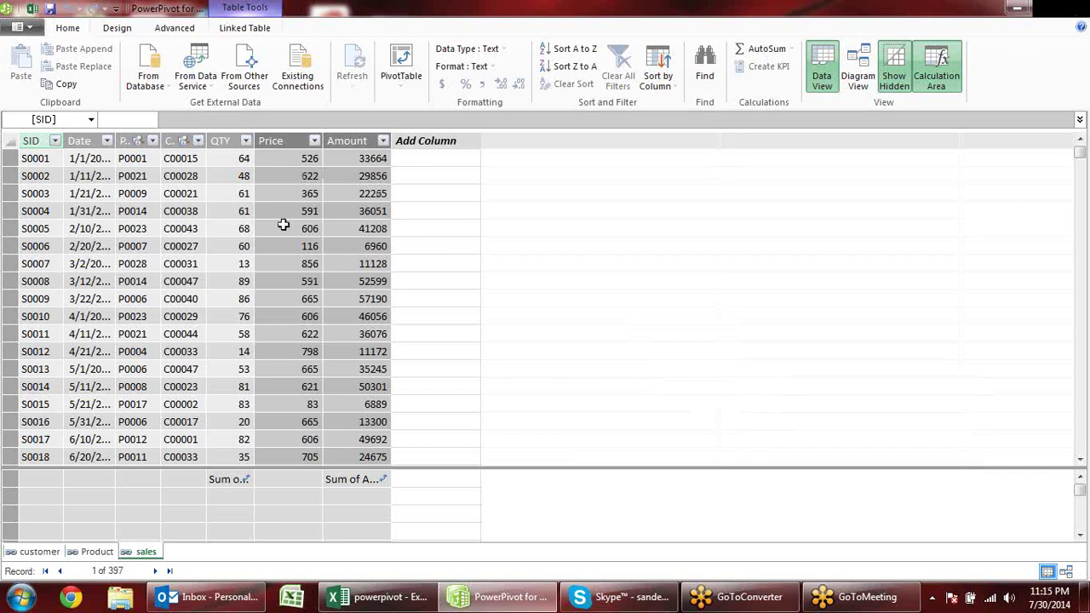
# Close PowerPivot and return to the Excel pivot, collapsing the sales table's fields
pyautogui.click(1079, 8)
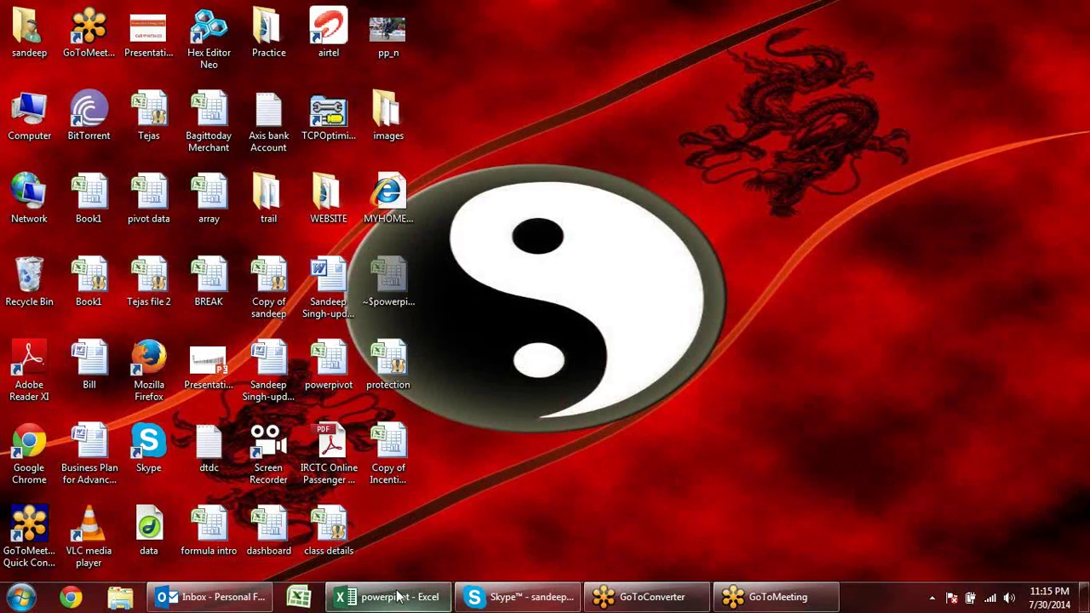
pyautogui.moveTo(406, 593)
pyautogui.click(414, 562)
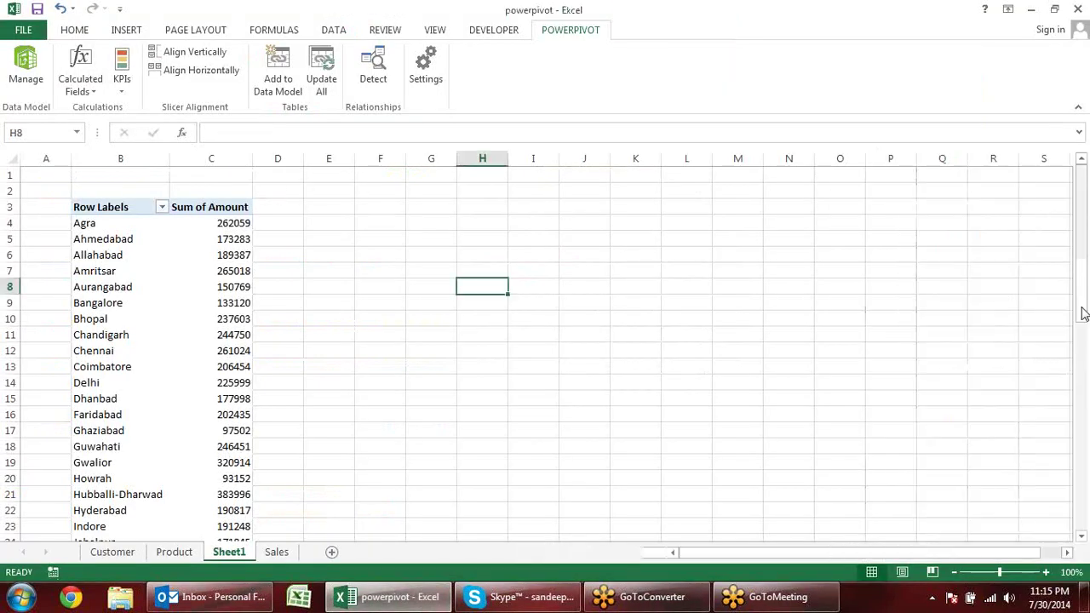
pyautogui.click(219, 336)
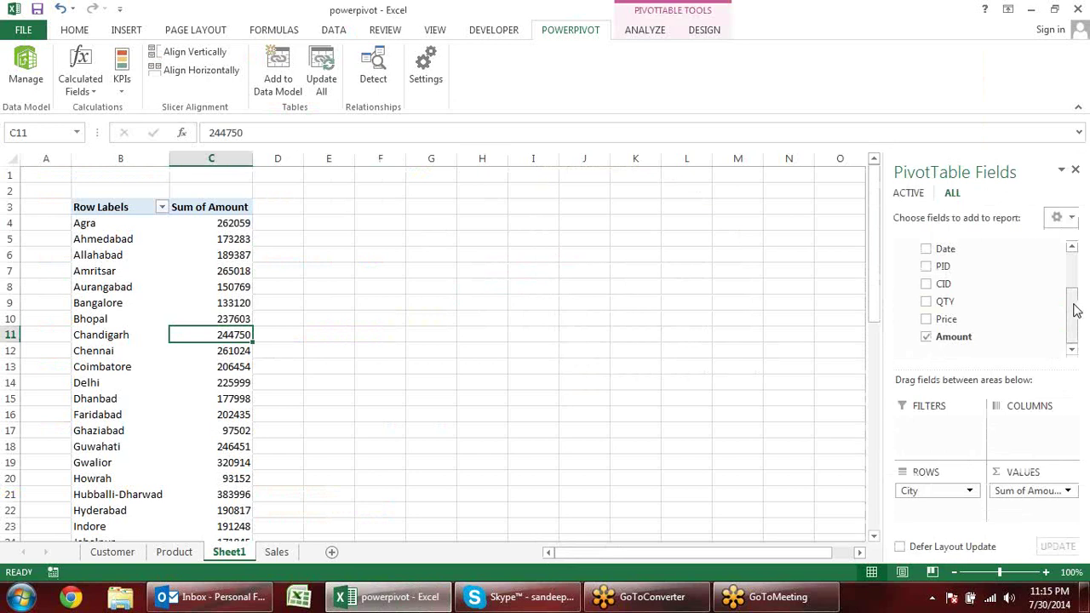
pyautogui.moveTo(1076, 311); pyautogui.dragTo(1075, 260)
pyautogui.click(898, 294)
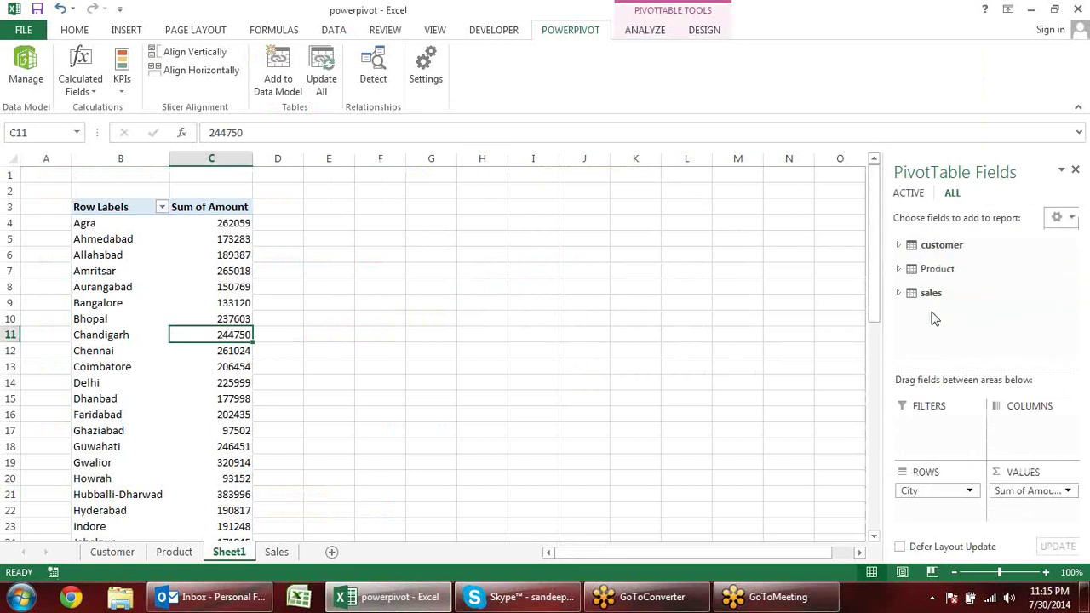
pyautogui.click(899, 294)
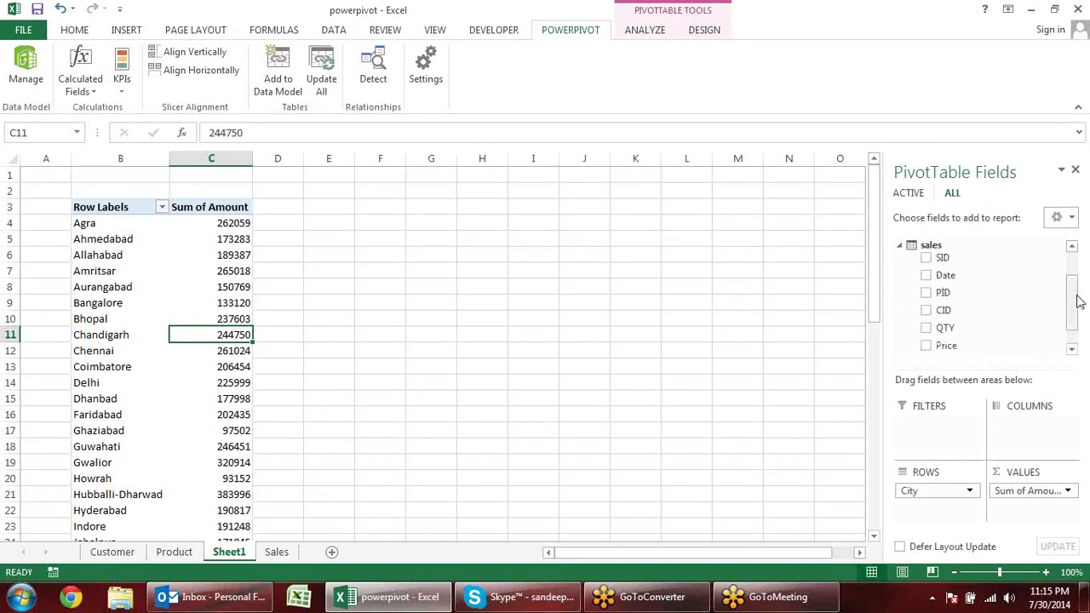
pyautogui.moveTo(1076, 299); pyautogui.dragTo(1075, 262)
pyautogui.click(901, 295)
# Review the Product, customer and sales tables in PowerPivot Manage, then close it and show Sales
pyautogui.click(30, 80)
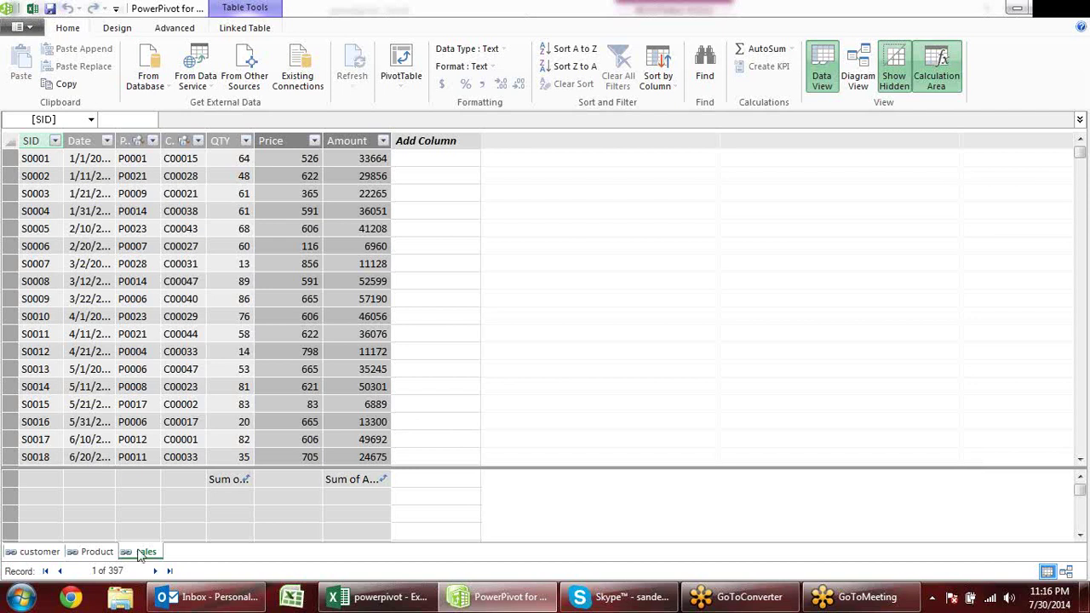
pyautogui.click(108, 554)
pyautogui.click(32, 558)
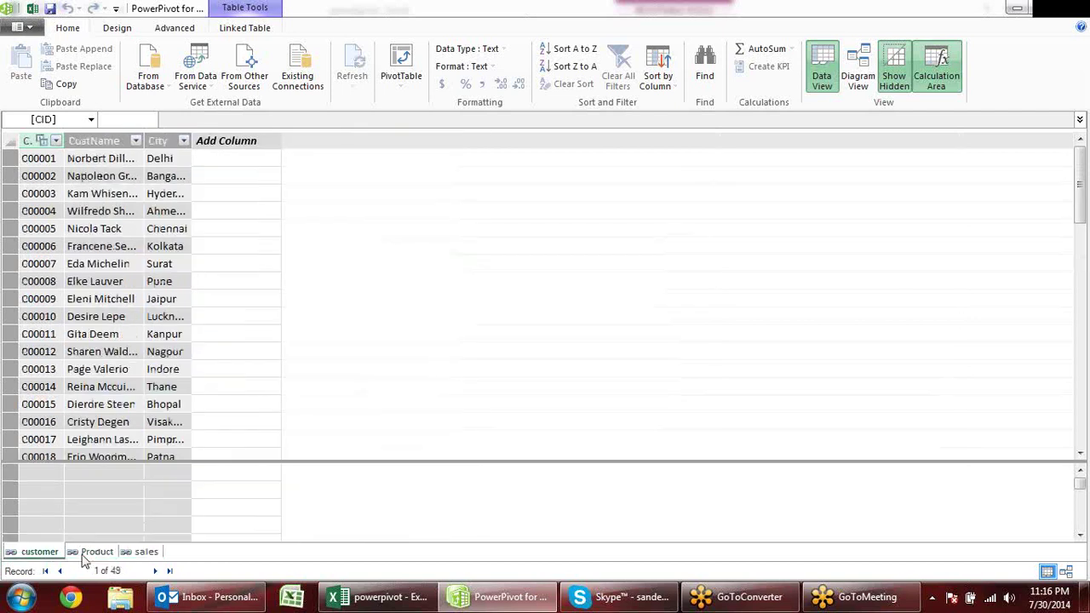
pyautogui.click(145, 553)
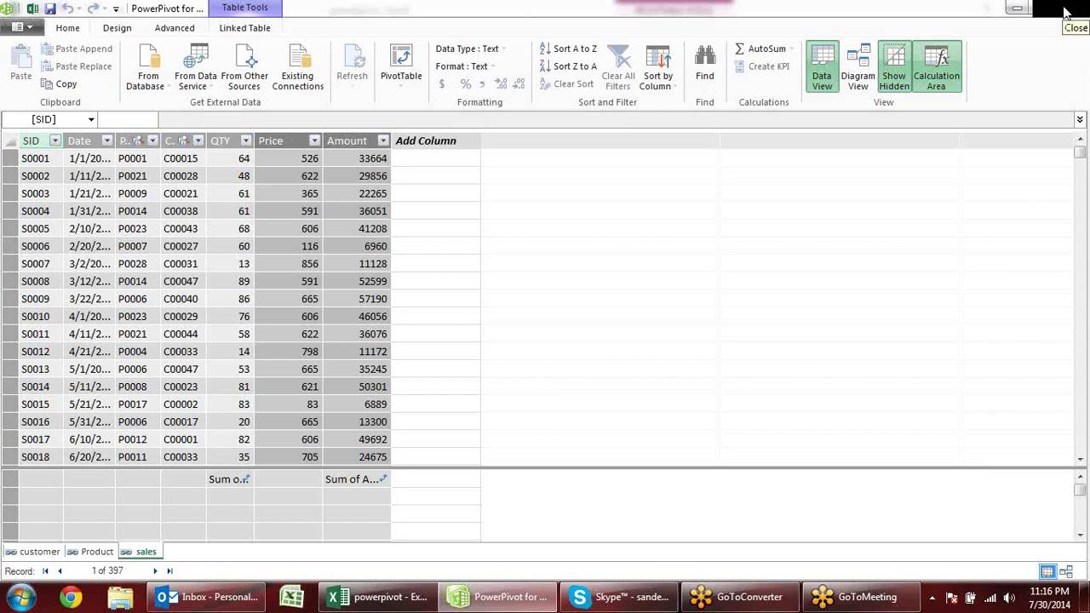
pyautogui.click(1067, 12)
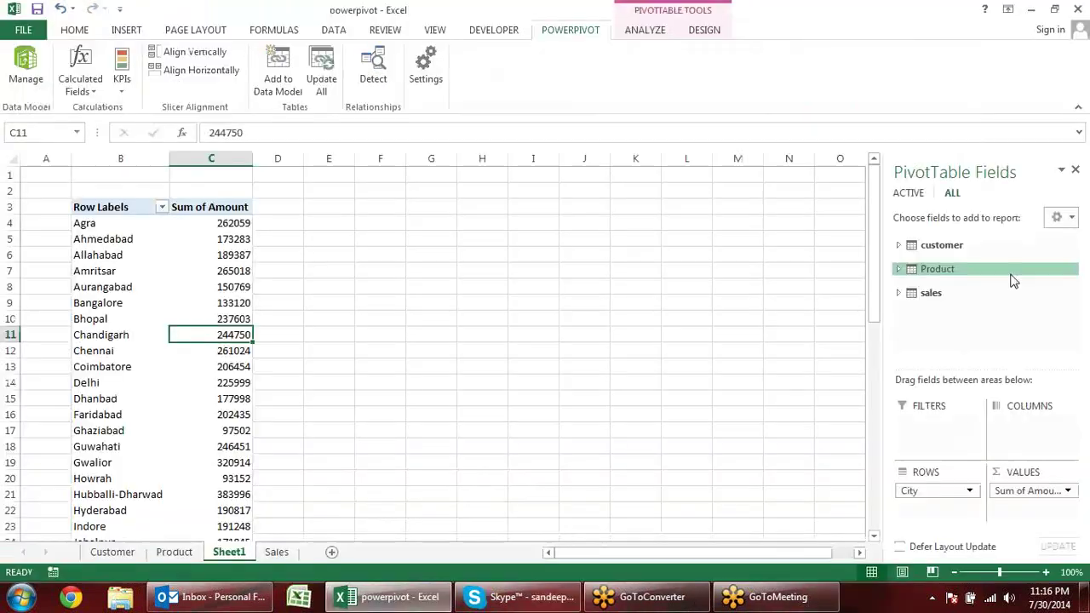
pyautogui.click(528, 321)
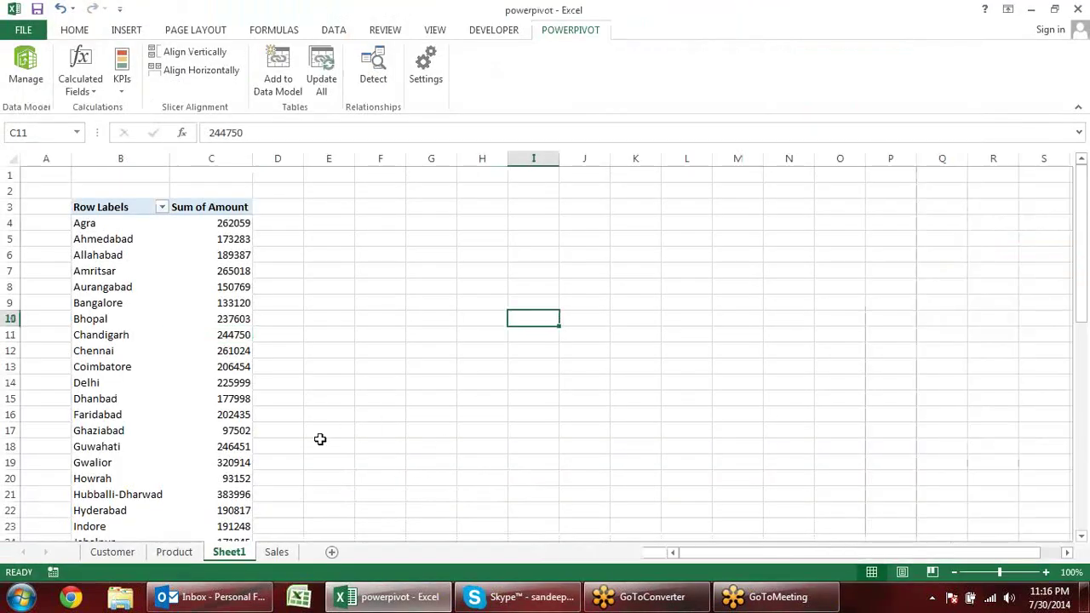
pyautogui.click(278, 552)
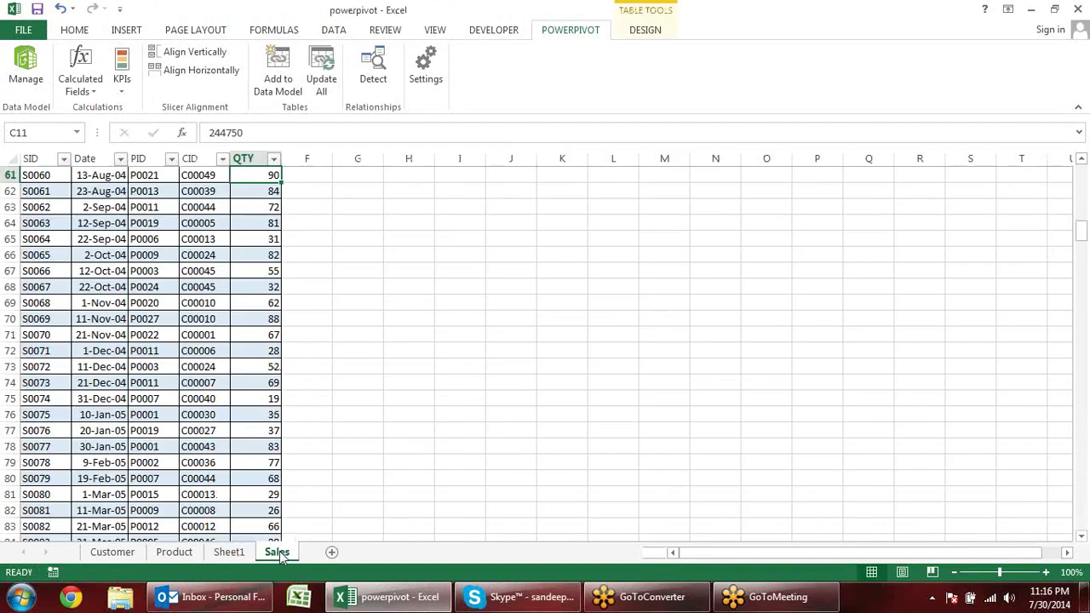
# Scroll to the end of the Sales table and select the first empty cell, A399
pyautogui.scroll(-5, 302, 526)
pyautogui.scroll(-6, 309, 531)
pyautogui.scroll(-6, 312, 545)
pyautogui.scroll(-6, 313, 547)
pyautogui.scroll(-6, 315, 550)
pyautogui.scroll(-11, 315, 554)
pyautogui.scroll(-8, 315, 553)
pyautogui.scroll(-6, 316, 554)
pyautogui.scroll(-7, 315, 553)
pyautogui.scroll(-6, 315, 553)
pyautogui.scroll(-6, 316, 556)
pyautogui.scroll(-7, 315, 556)
pyautogui.scroll(-11, 316, 556)
pyautogui.scroll(-6, 315, 555)
pyautogui.scroll(-5, 316, 556)
pyautogui.scroll(-5, 316, 556)
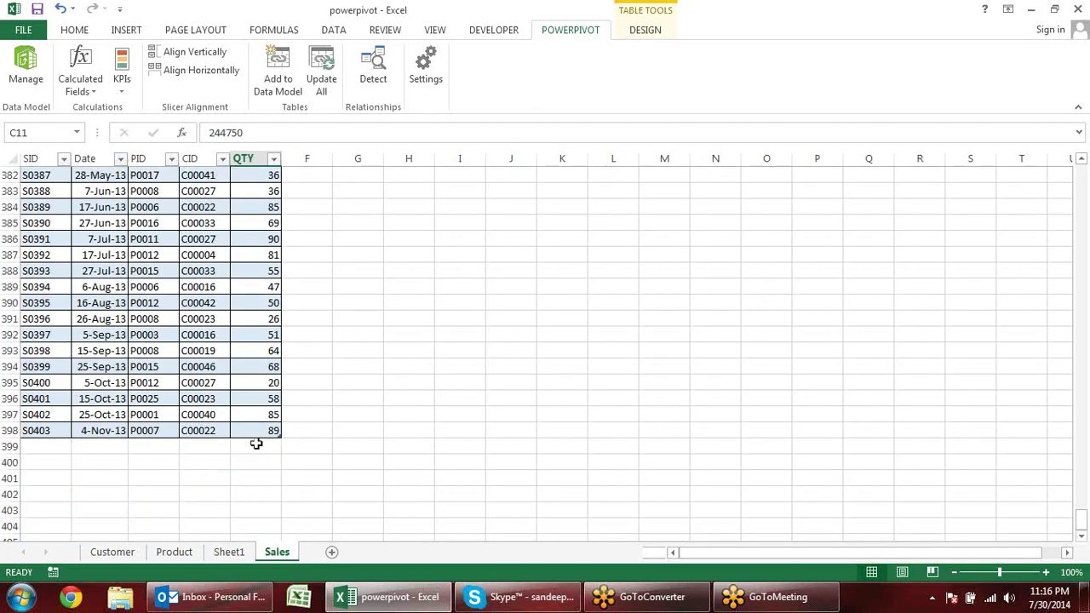
pyautogui.click(254, 445)
pyautogui.click(47, 449)
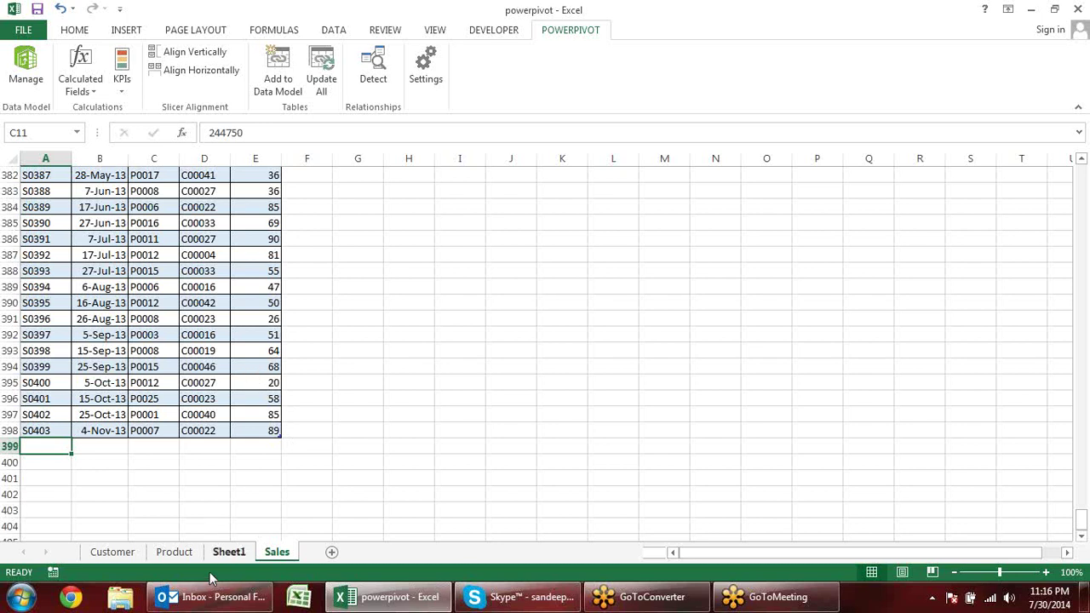
pyautogui.click(228, 554)
pyautogui.click(276, 554)
# Enter sale ID S0404 in A399 and fill the Nov-13 date into B399 with Ctrl+D
pyautogui.write('S0403')
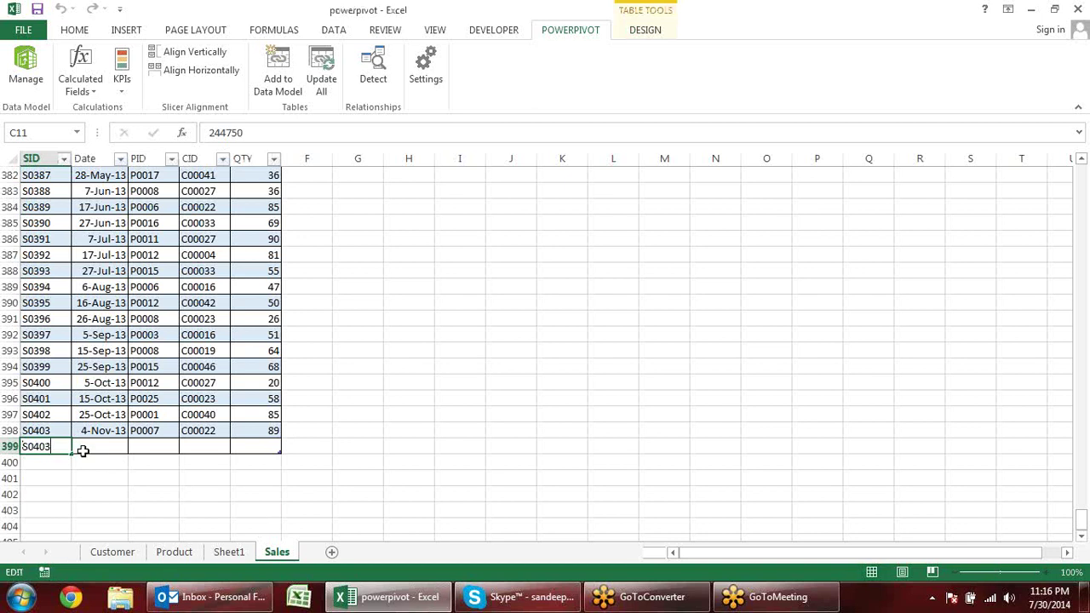
pyautogui.write('4')
pyautogui.click(83, 451)
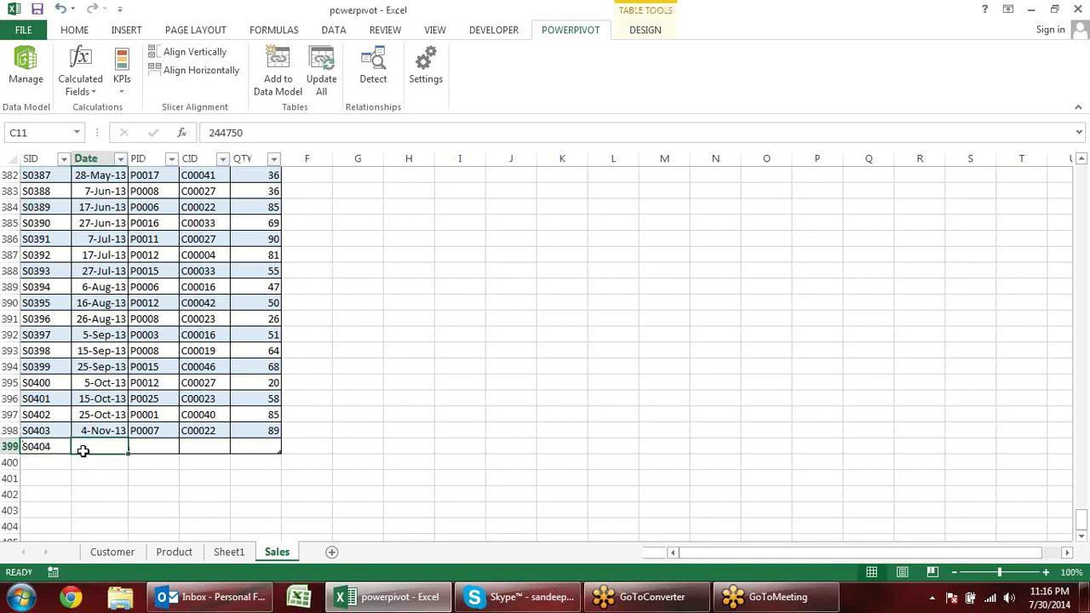
pyautogui.hotkey('ctrl', 'd')
pyautogui.press('Tab')
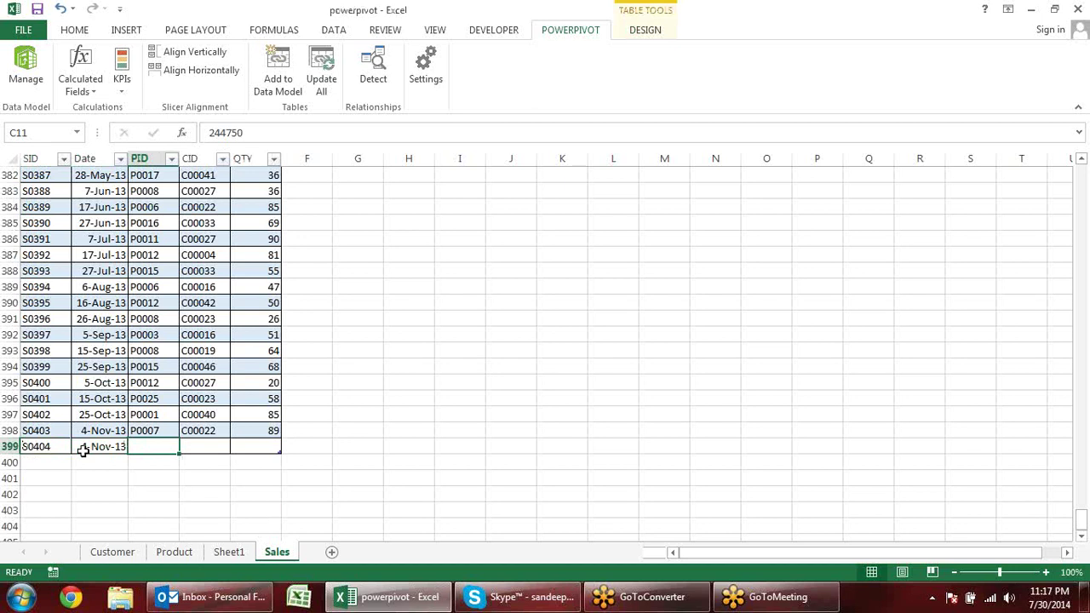
pyautogui.click(226, 554)
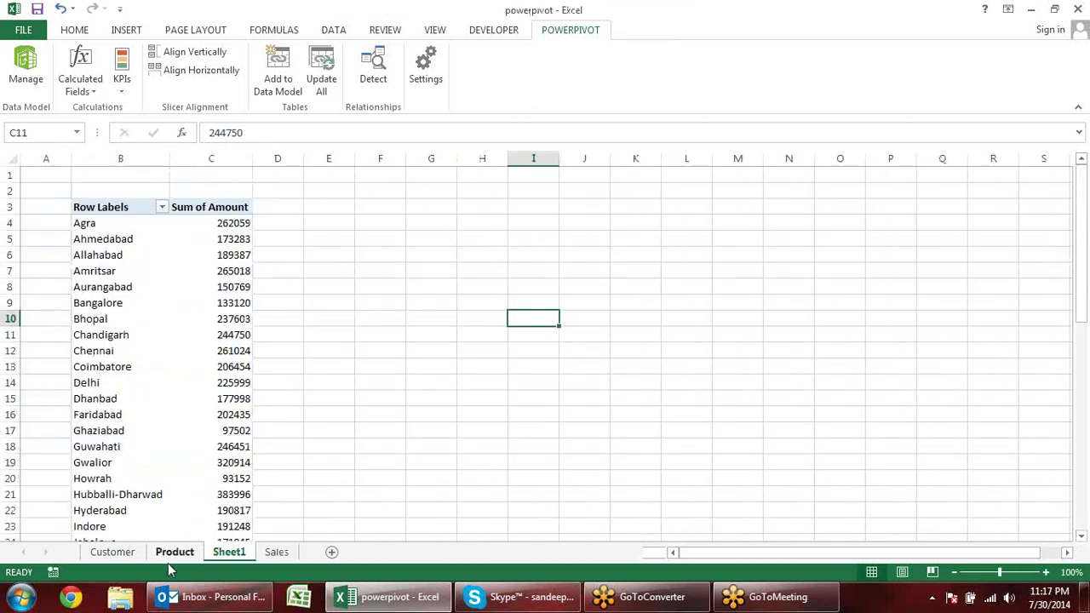
# On the Customer sheet, start new row 51 by filling down the last customer ID for editing
pyautogui.click(123, 553)
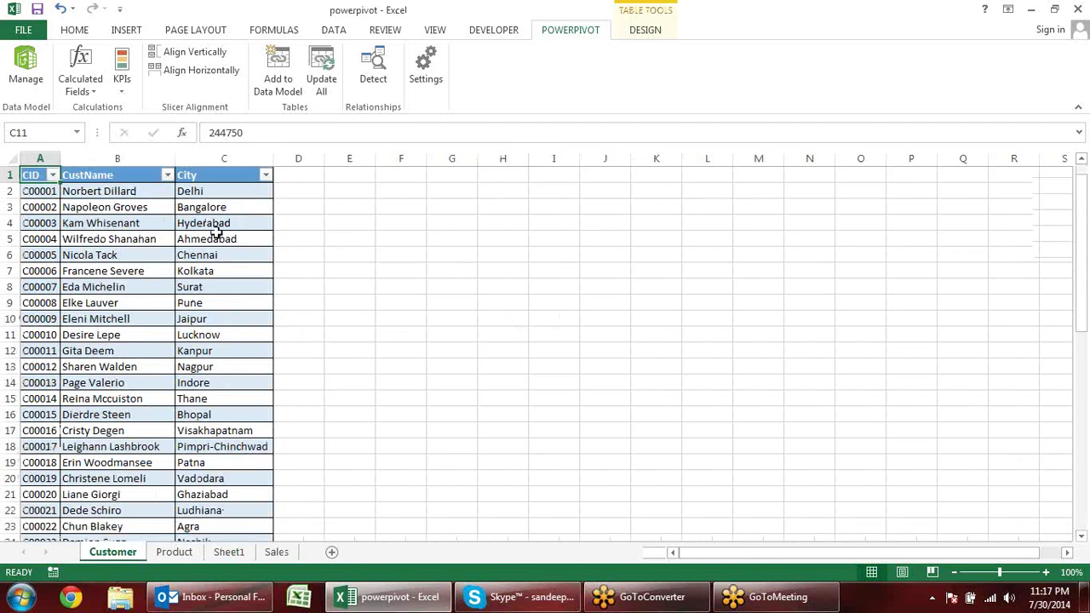
pyautogui.scroll(-6, 218, 247)
pyautogui.scroll(-6, 217, 247)
pyautogui.click(51, 398)
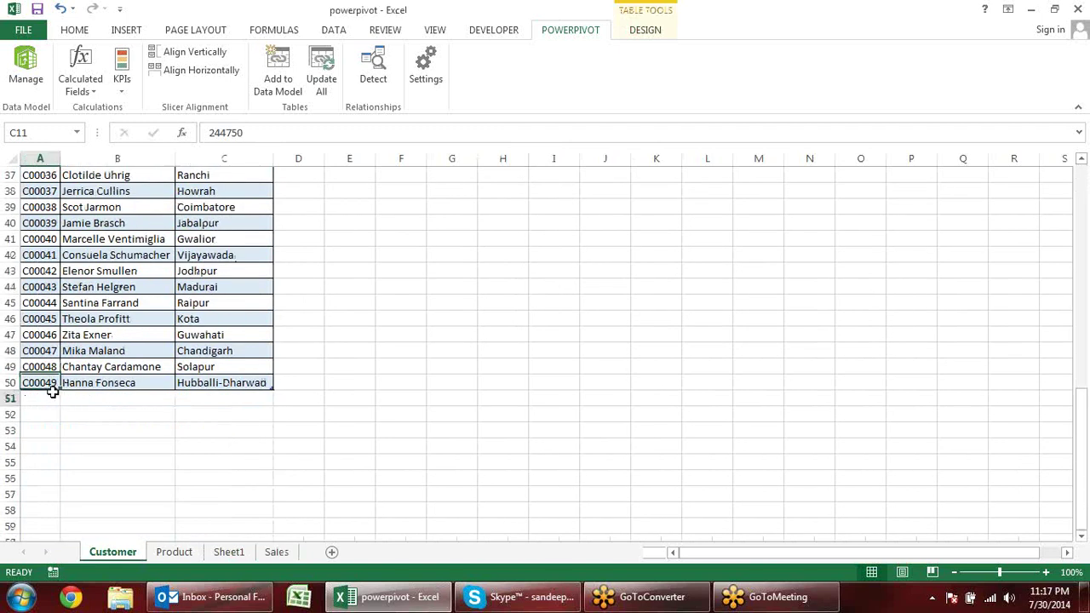
pyautogui.hotkey('ctrl', 'd')
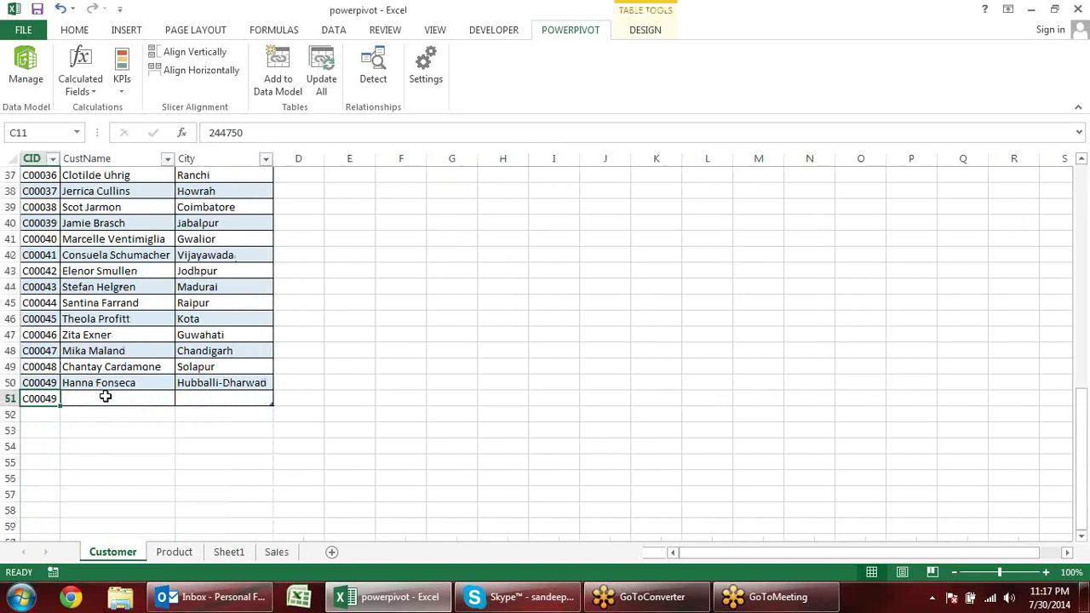
pyautogui.press('F2')
pyautogui.write('50')
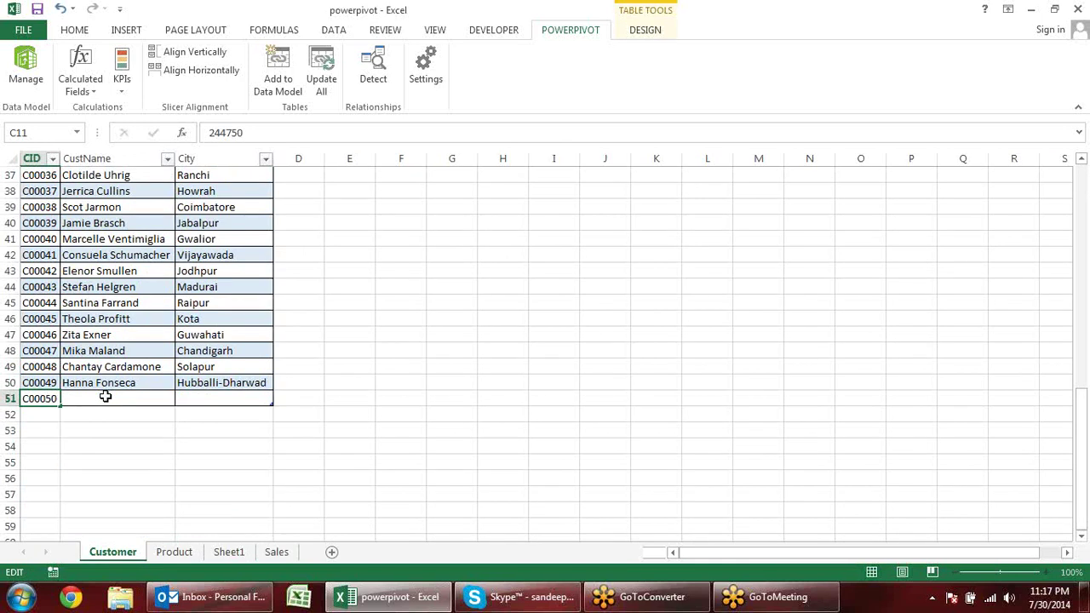
# Enter the new customer's name in row 51 and set the city to London
pyautogui.click(105, 396)
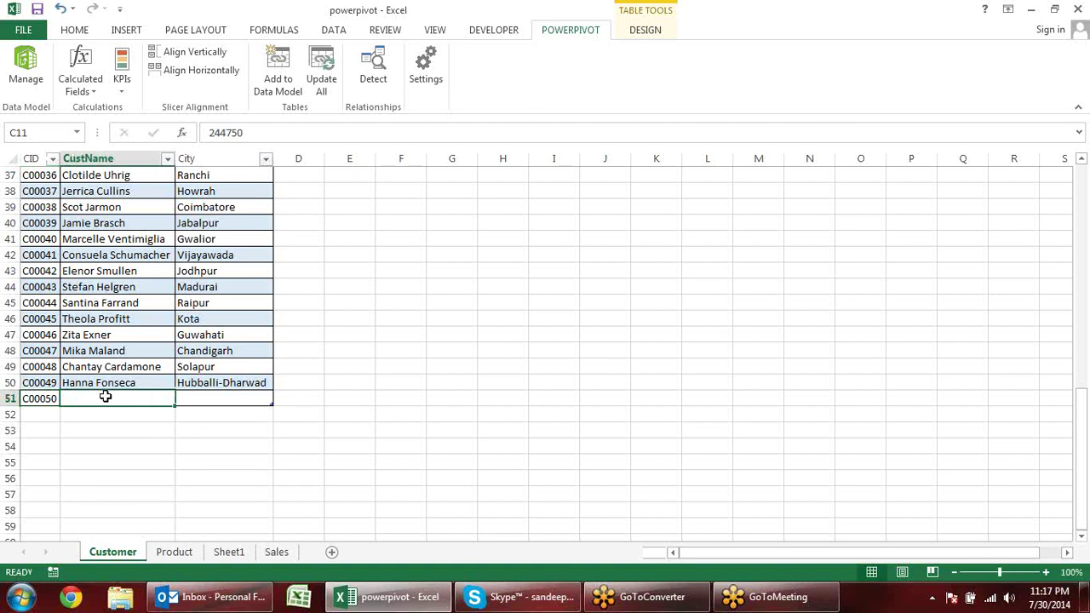
pyautogui.write('Sandeep')
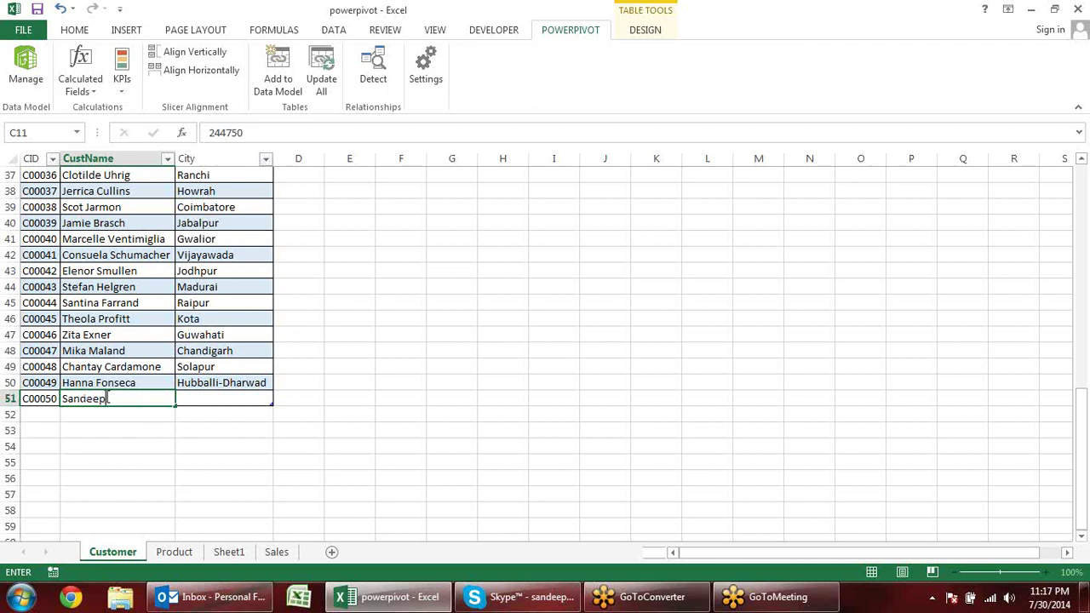
pyautogui.press('Tab')
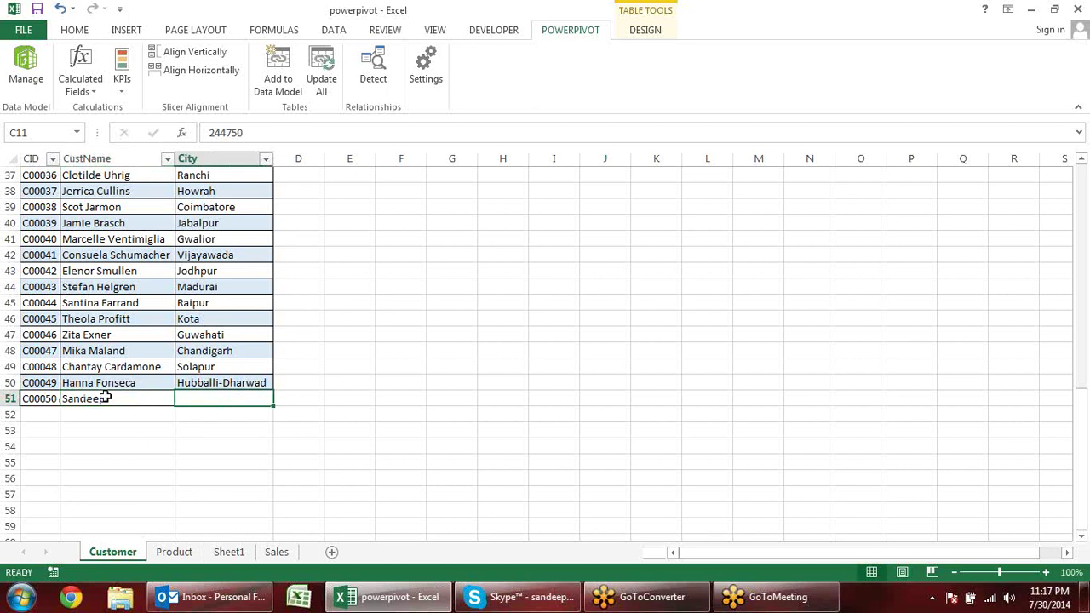
pyautogui.write('G')
pyautogui.write('London')
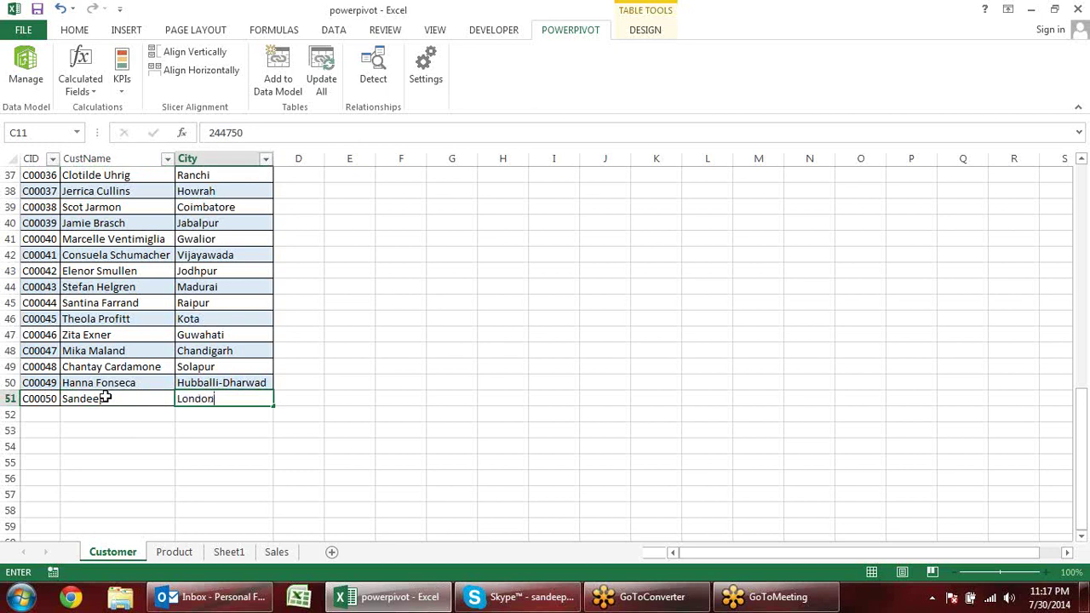
pyautogui.press('Return')
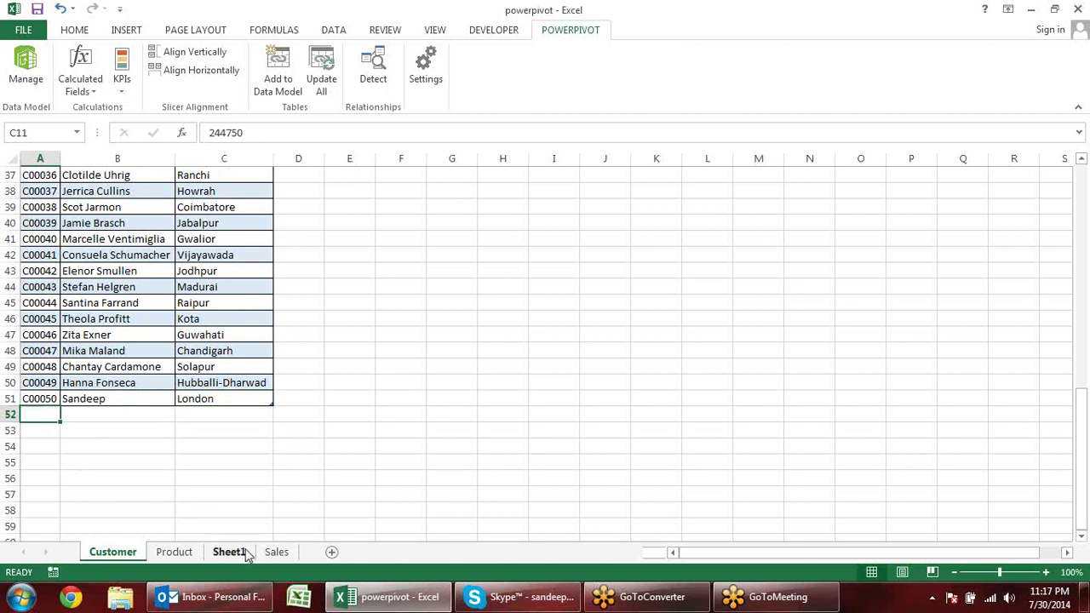
pyautogui.click(40, 403)
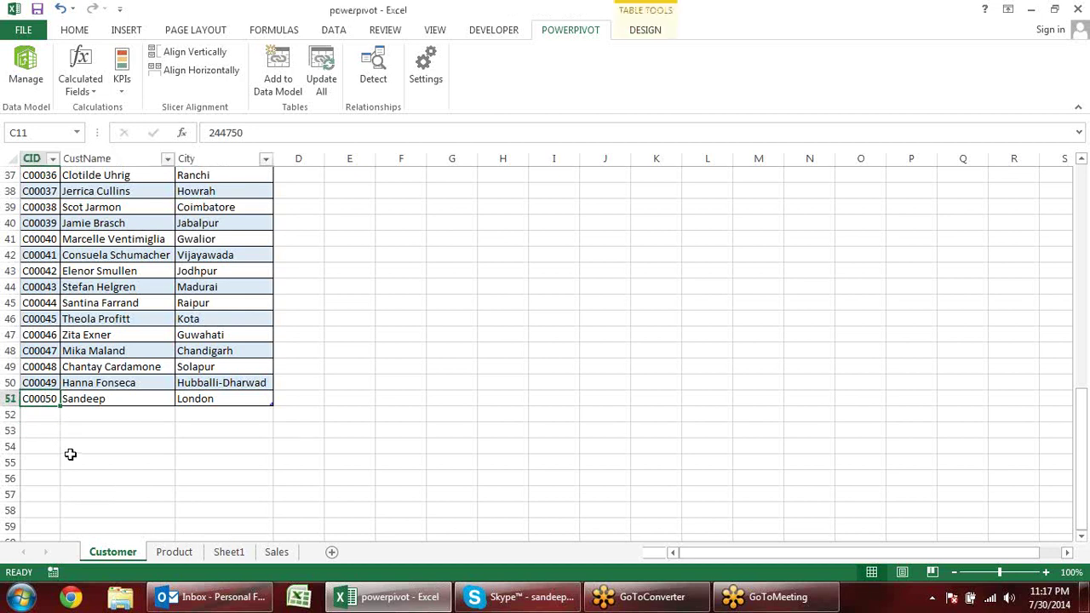
# Paste the new customer's ID into the CID cell of Sales row 399
pyautogui.hotkey('ctrl', 'c')
pyautogui.click(277, 552)
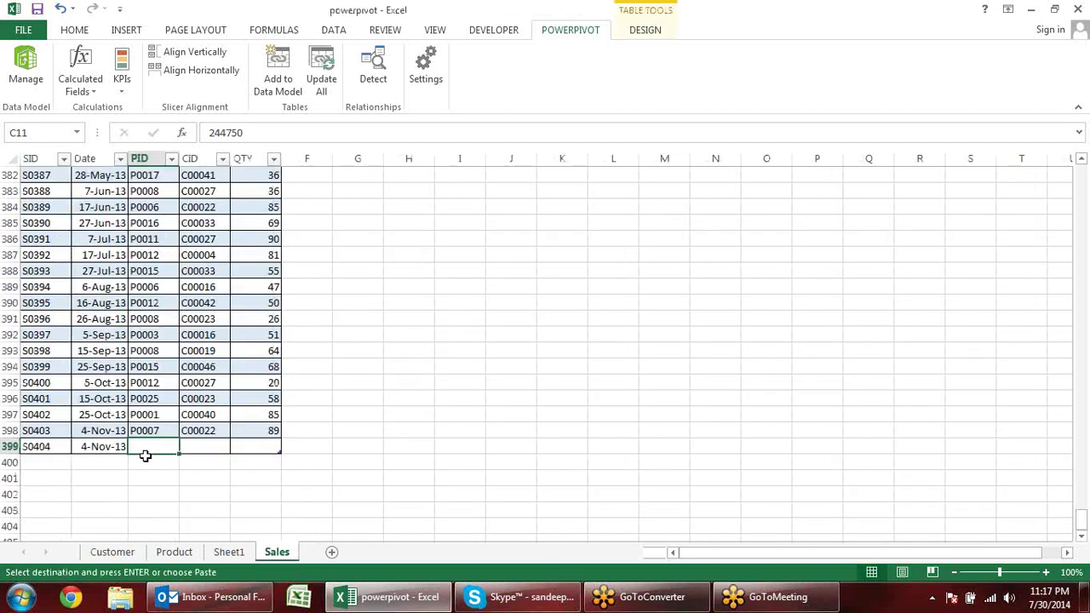
pyautogui.hotkey('ctrl', 'v')
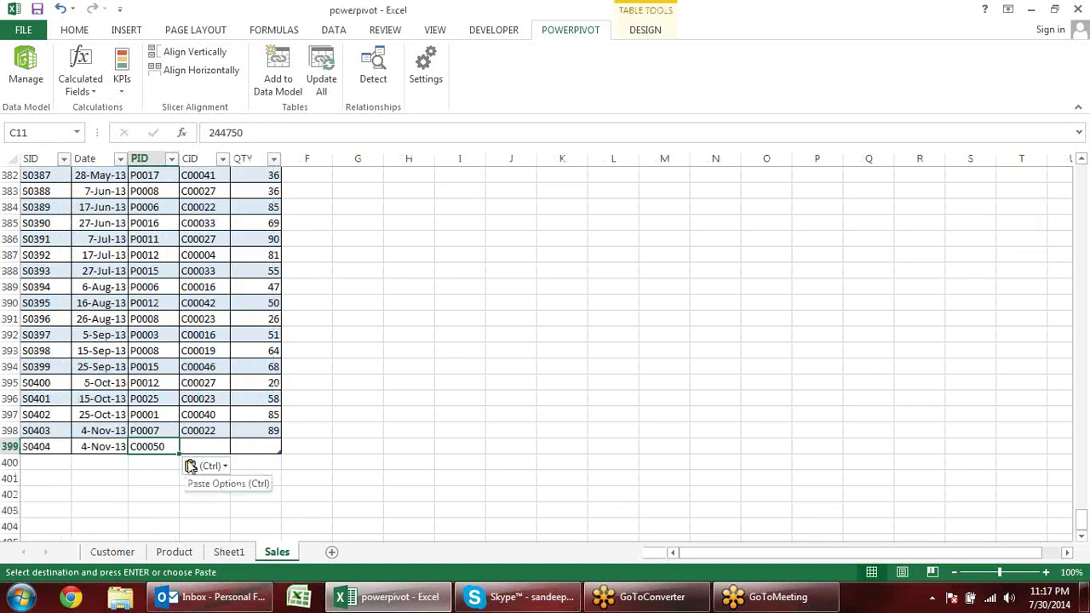
pyautogui.hotkey('ctrl', 'c')
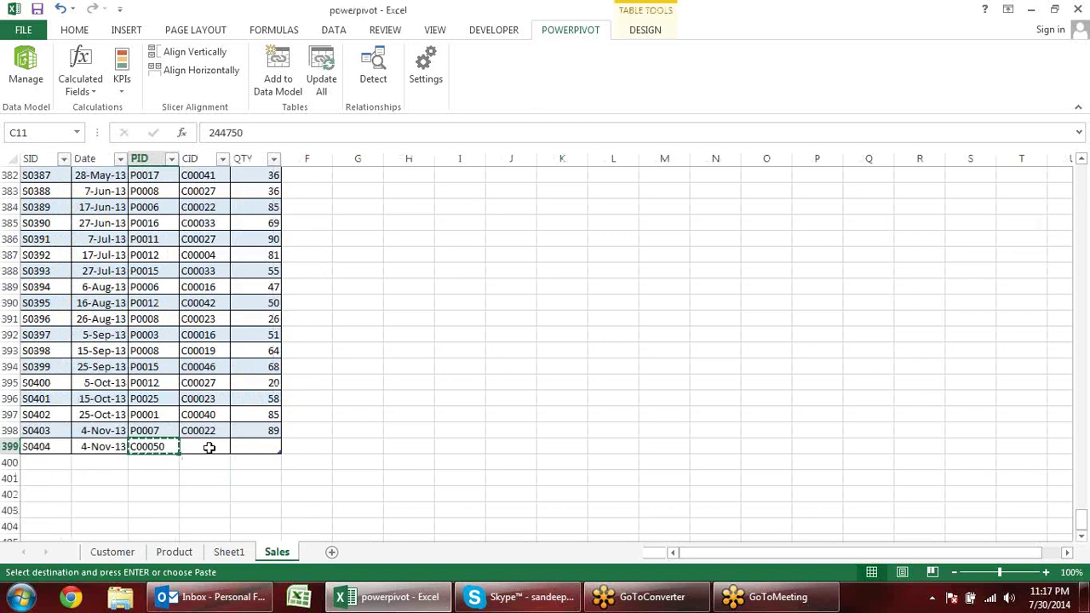
pyautogui.click(212, 448)
pyautogui.press('Return')
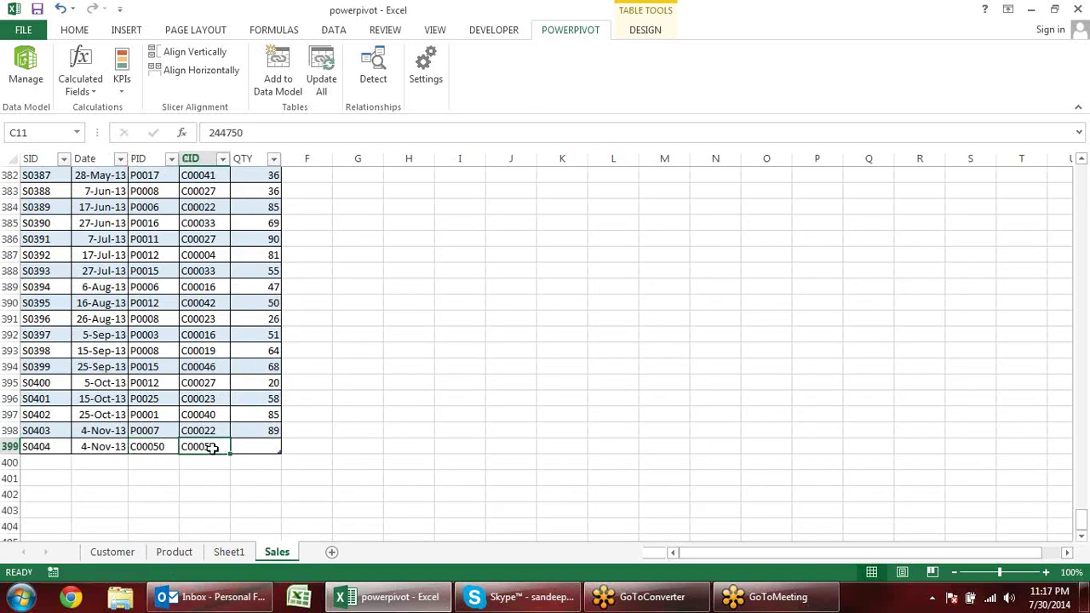
# Set row 399's product to P0007 and its QTY to 500
pyautogui.click(164, 431)
pyautogui.hotkey('ctrl', 'c')
pyautogui.click(162, 445)
pyautogui.press('Return')
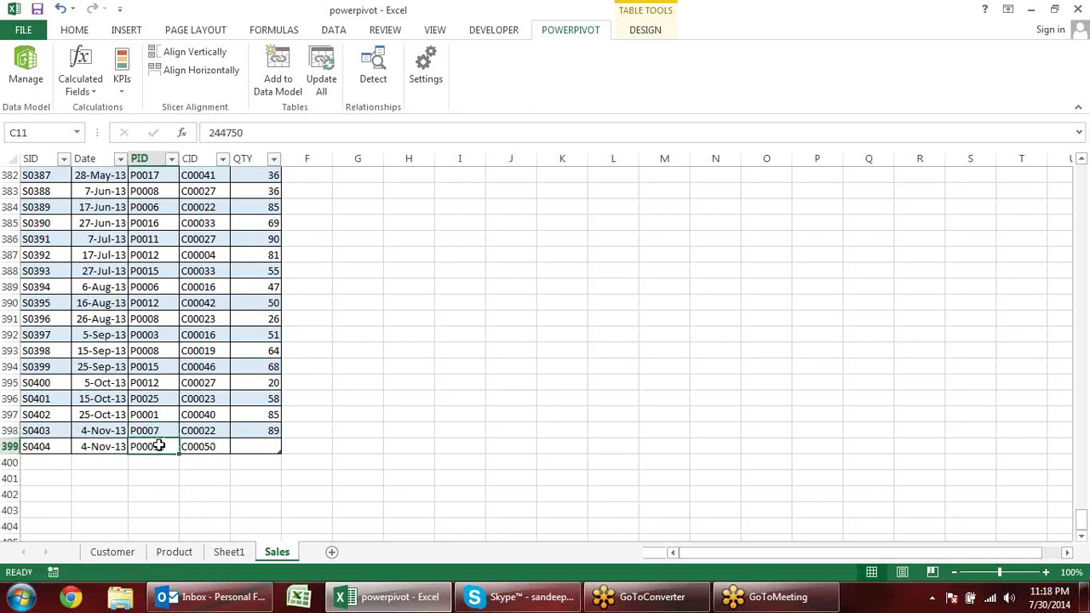
pyautogui.click(267, 446)
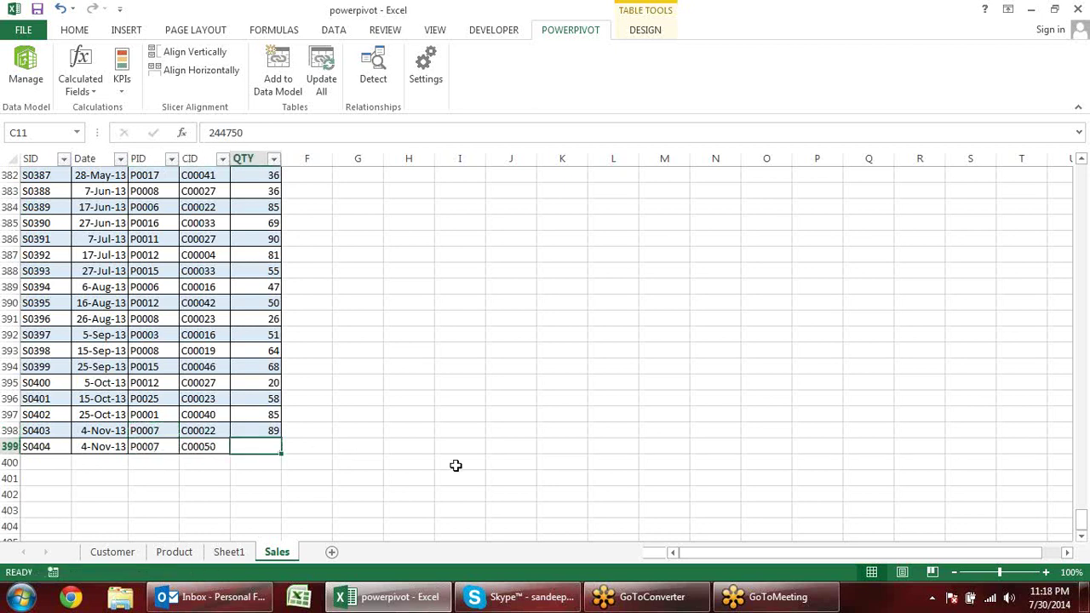
pyautogui.write('500')
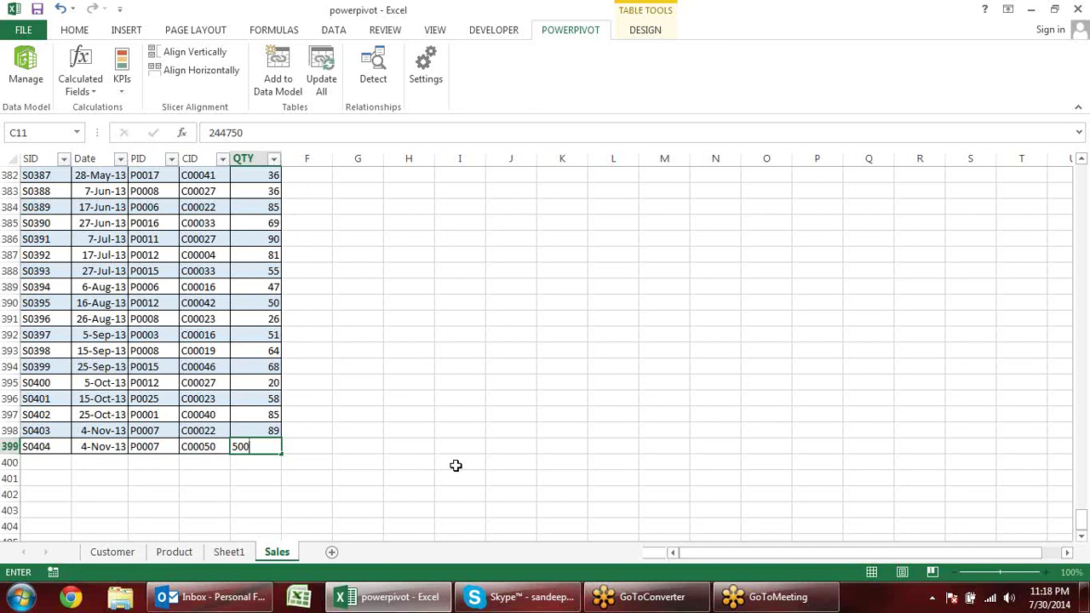
pyautogui.press('Return')
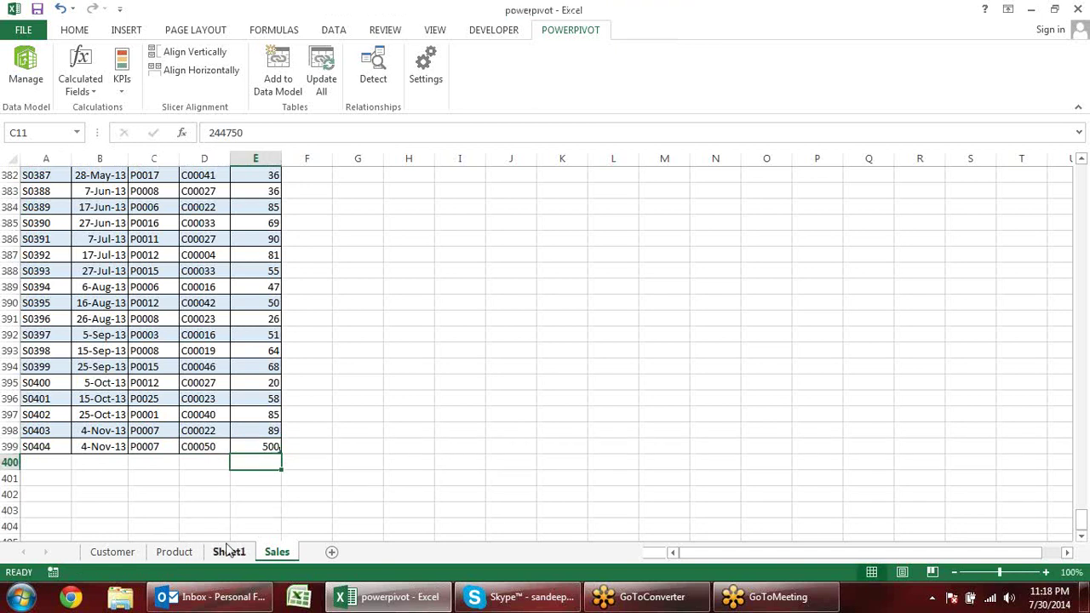
# Refresh the city pivot table on Sheet1 so it includes the new London sale
pyautogui.click(239, 554)
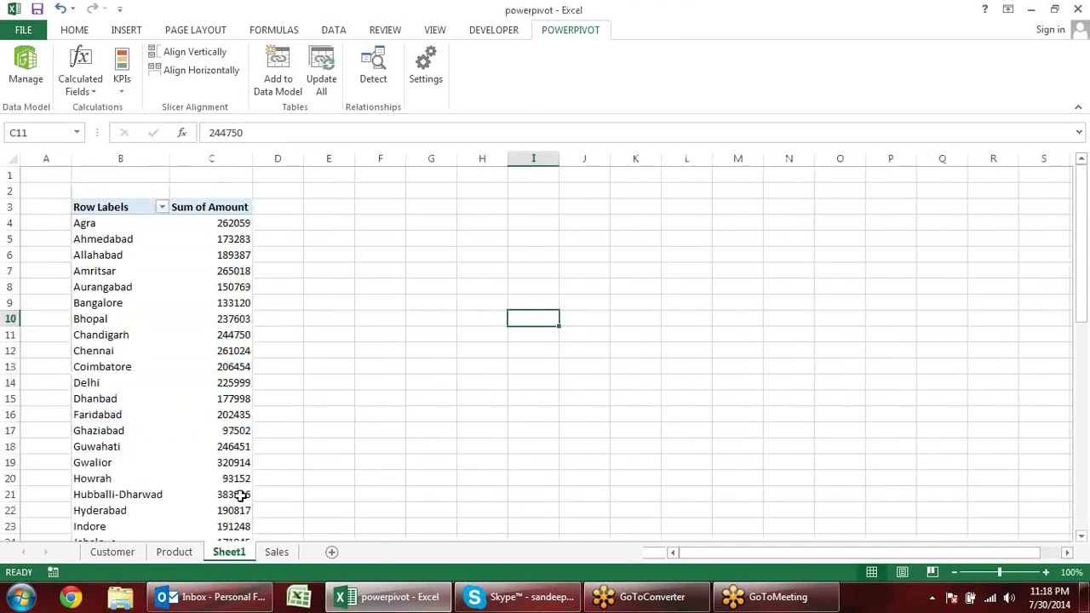
pyautogui.scroll(-7, 161, 435)
pyautogui.scroll(-8, 207, 411)
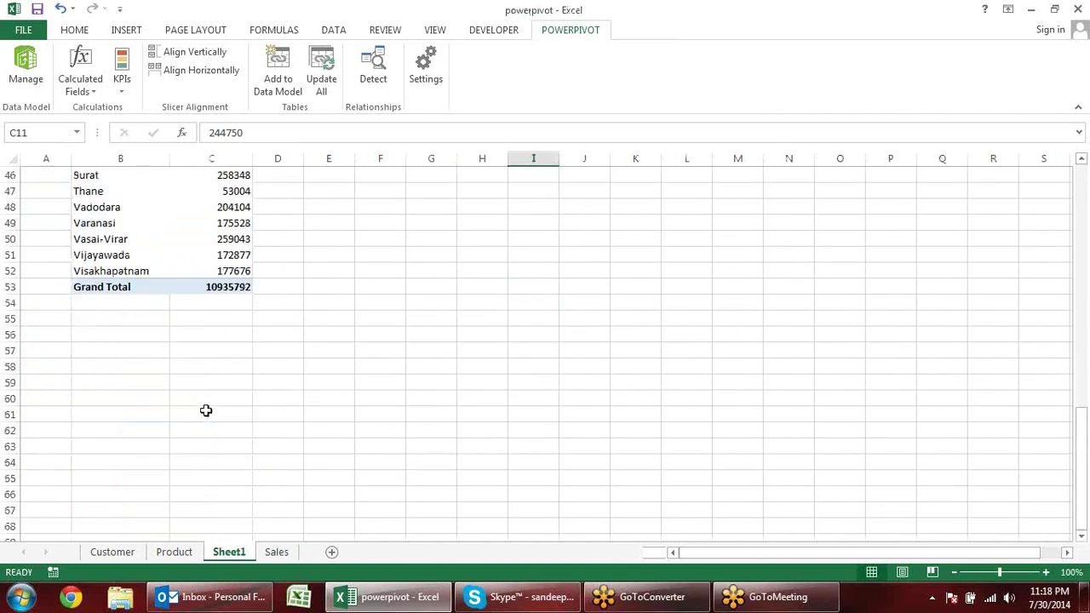
pyautogui.scroll(5, 211, 403)
pyautogui.scroll(3, 212, 404)
pyautogui.scroll(2, 213, 402)
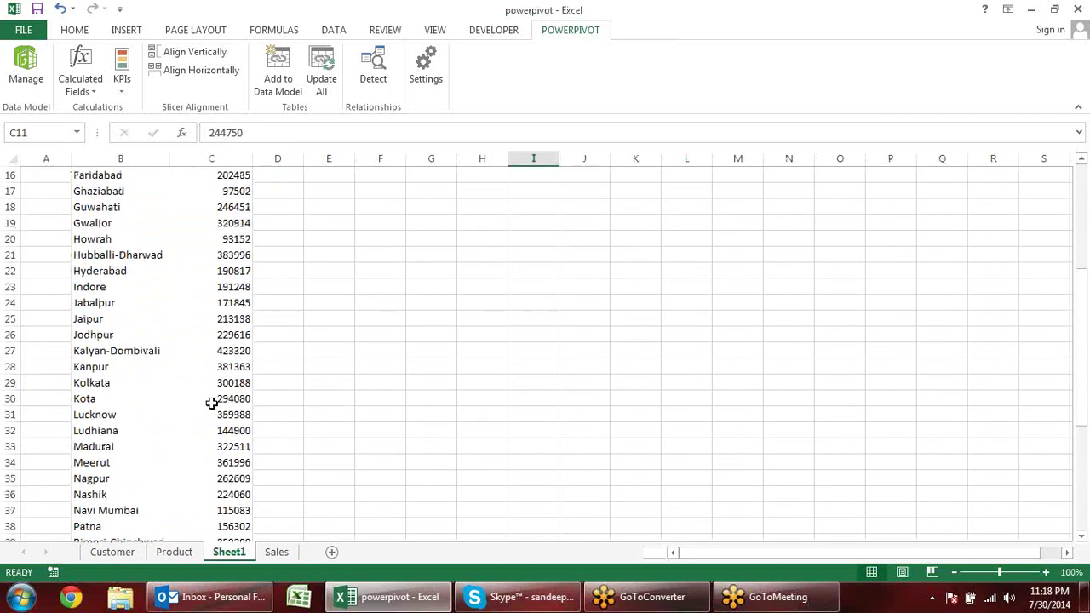
pyautogui.scroll(5, 213, 402)
pyautogui.click(184, 339)
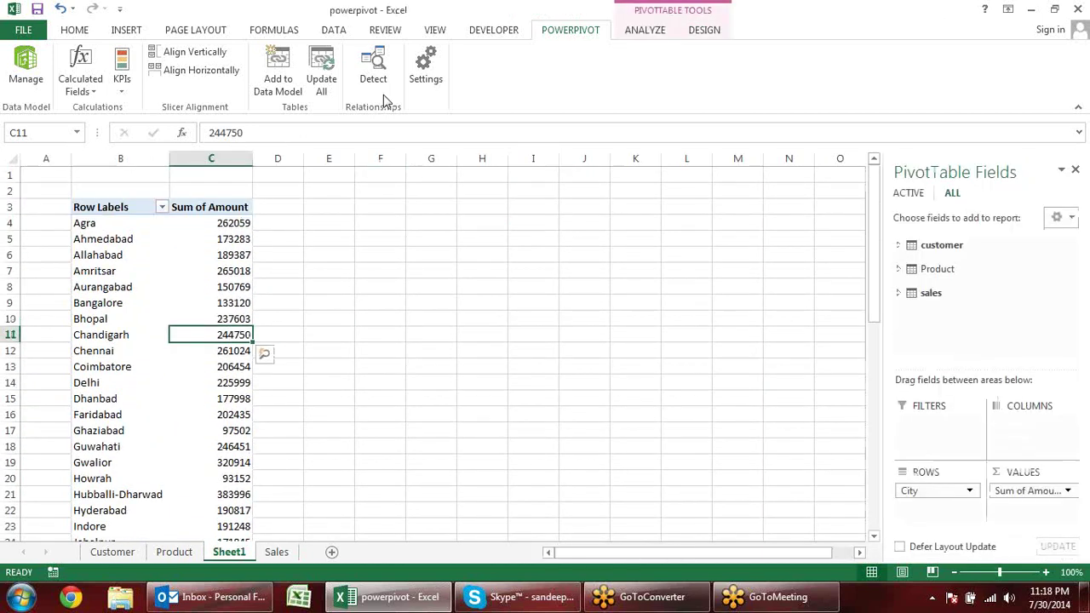
pyautogui.click(639, 33)
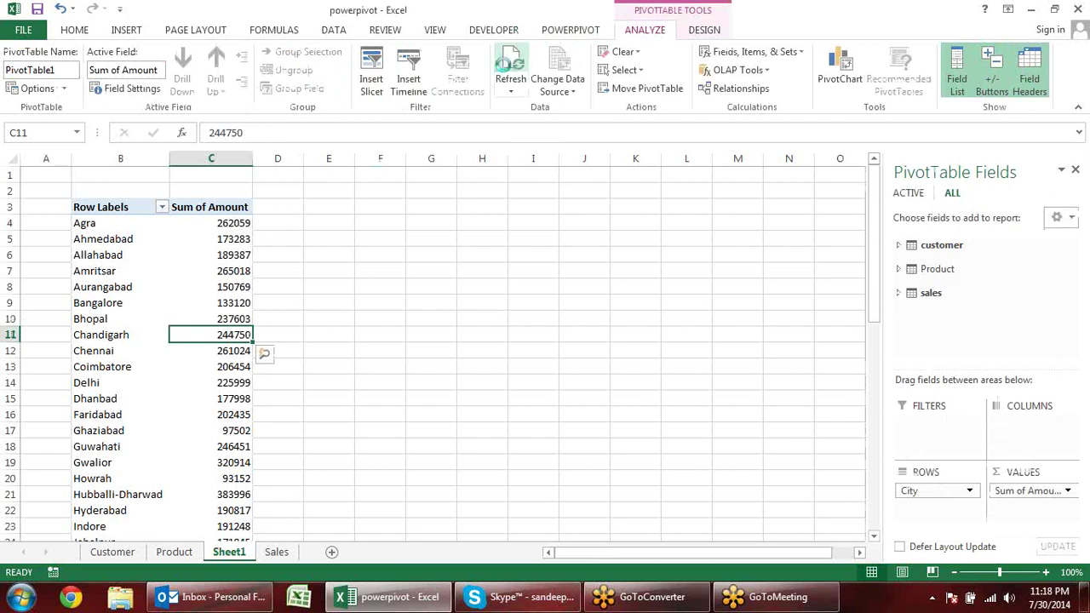
# Make the pivot's London row, showing 58000, bold
pyautogui.scroll(-2, 463, 162)
pyautogui.scroll(-3, 429, 195)
pyautogui.scroll(-2, 414, 214)
pyautogui.click(95, 322)
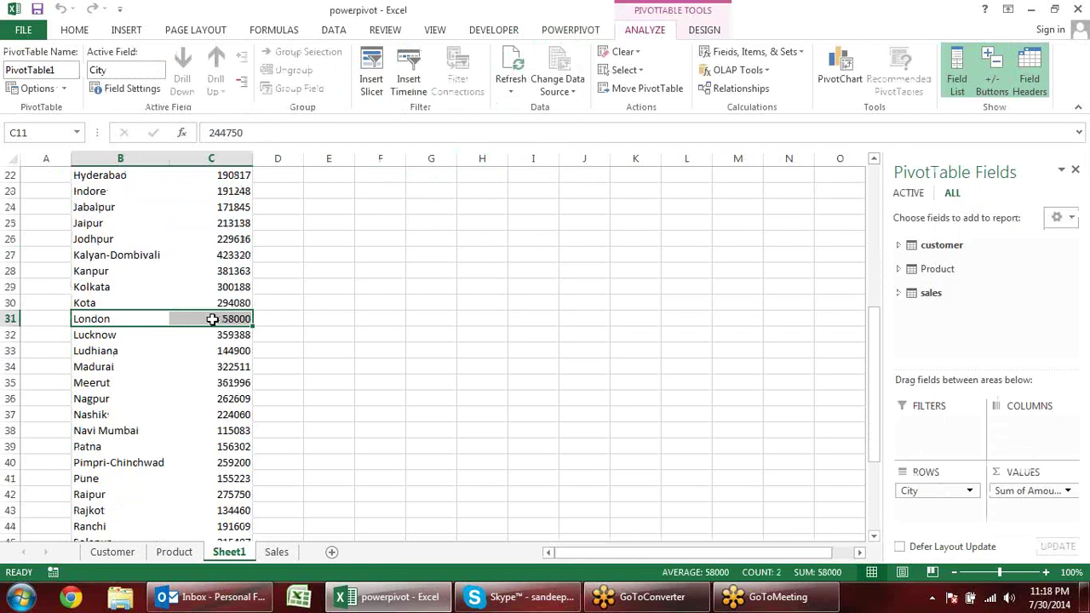
pyautogui.hotkey('ctrl', 'b')
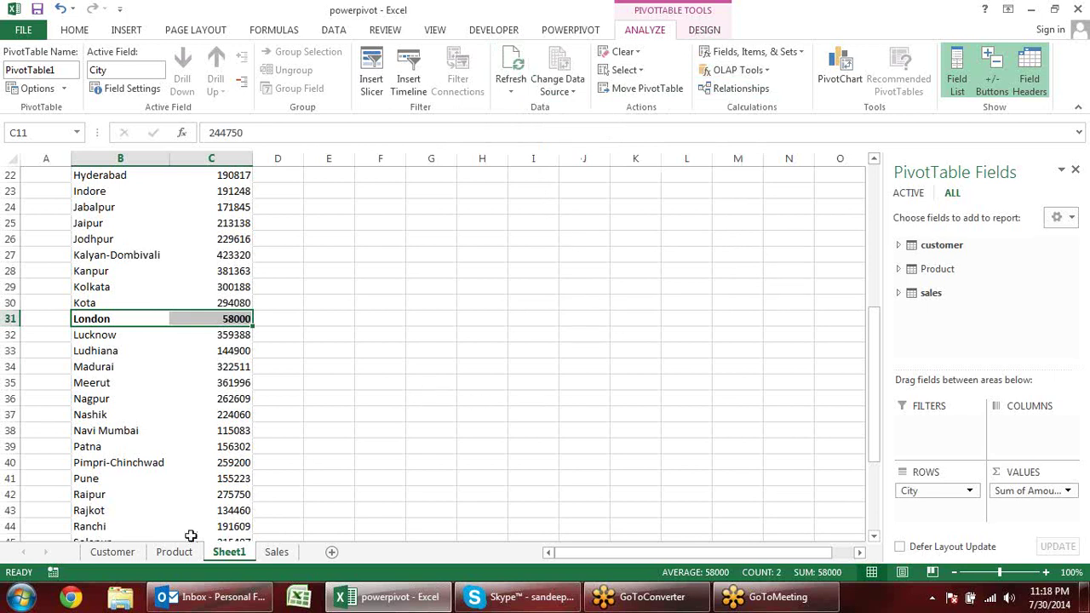
pyautogui.click(164, 559)
pyautogui.hotkey('ctrl', 'pageup')
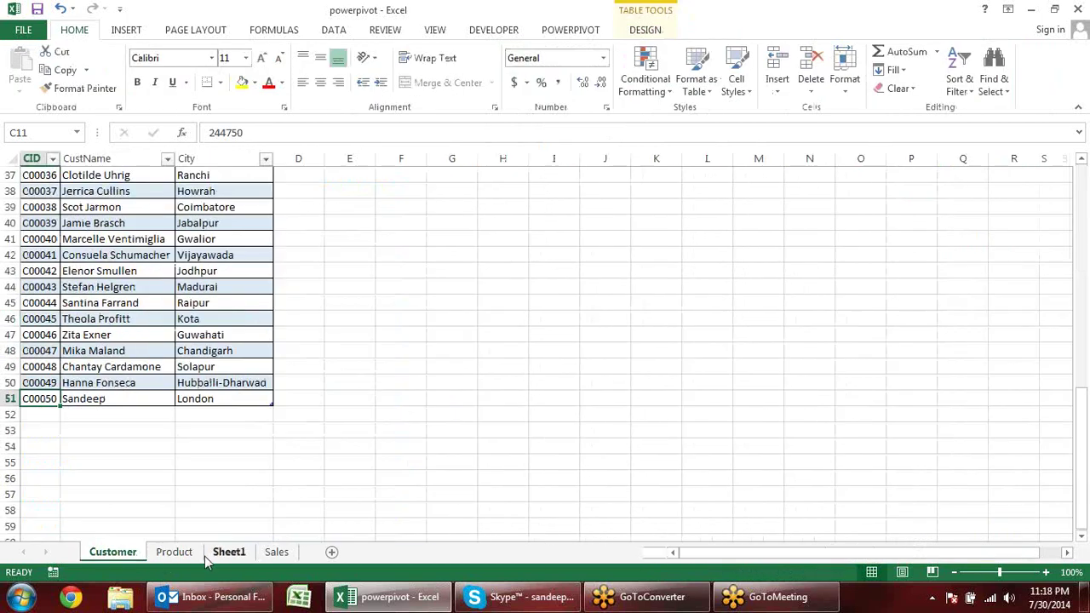
# Look over the Sales, Product and Customer sheets before removing the pivot sheet
pyautogui.click(209, 555)
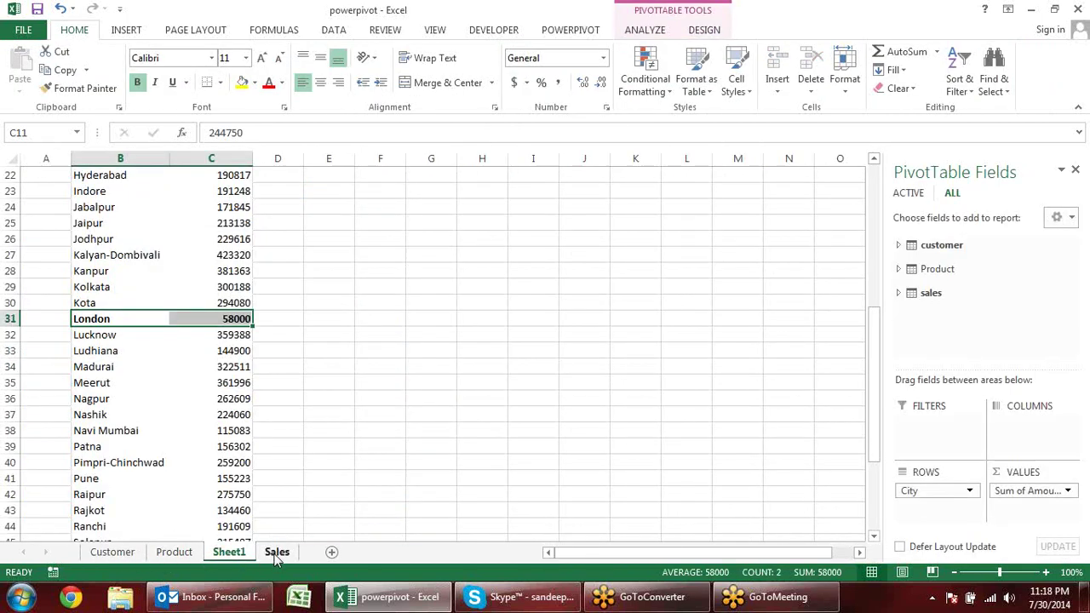
pyautogui.click(276, 554)
pyautogui.scroll(3, 414, 431)
pyautogui.scroll(-3, 404, 431)
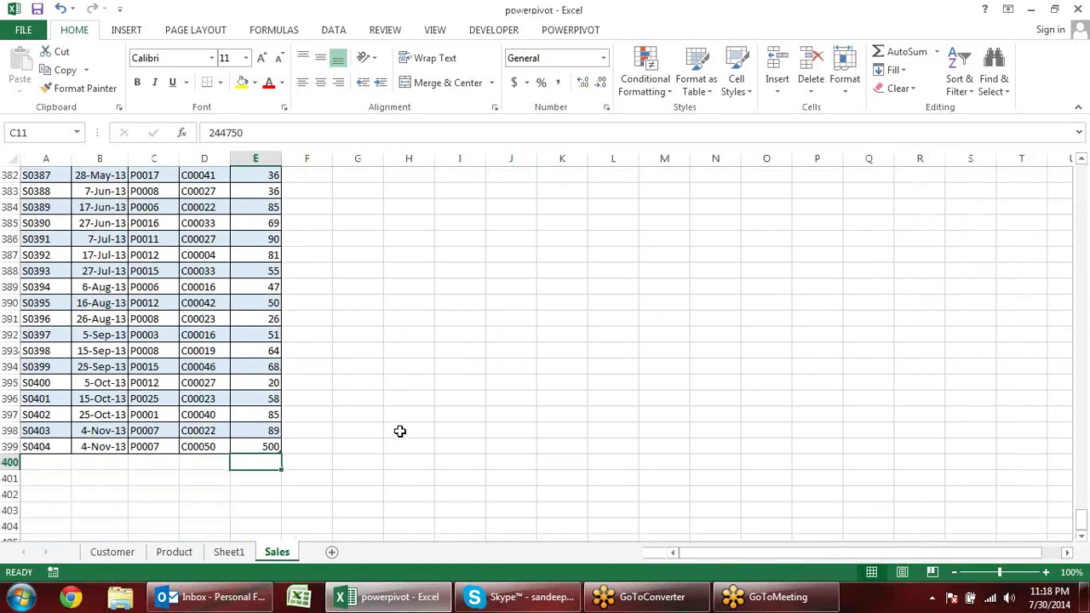
pyautogui.click(400, 420)
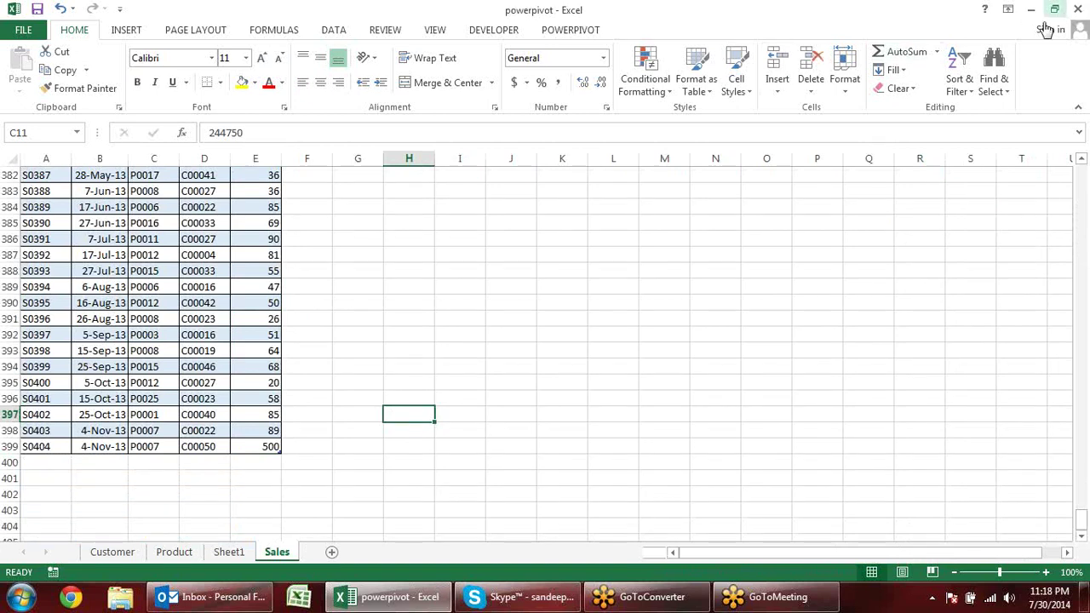
pyautogui.click(182, 555)
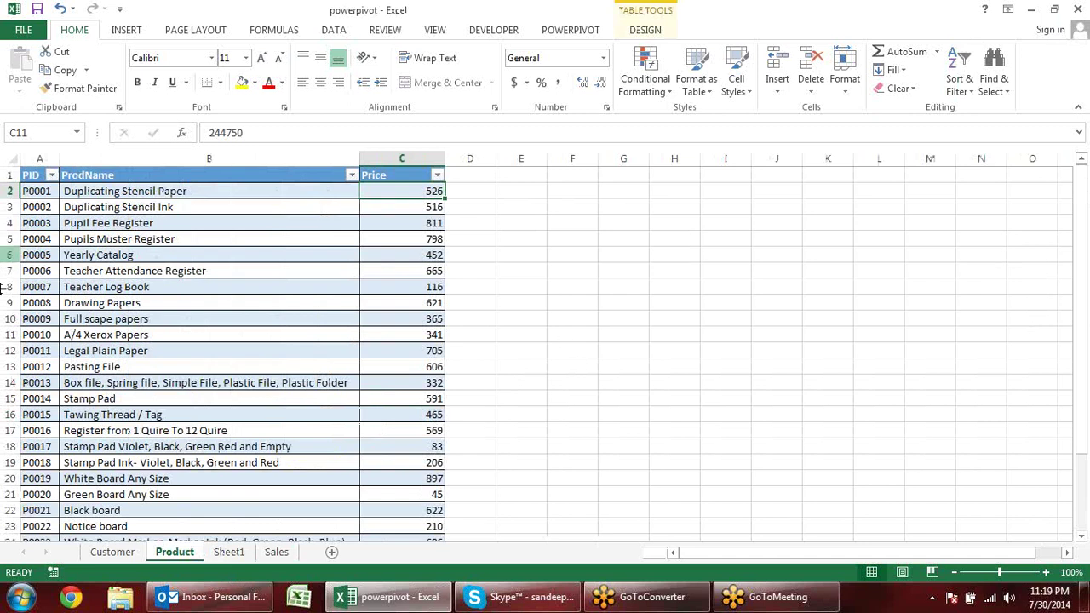
pyautogui.click(111, 554)
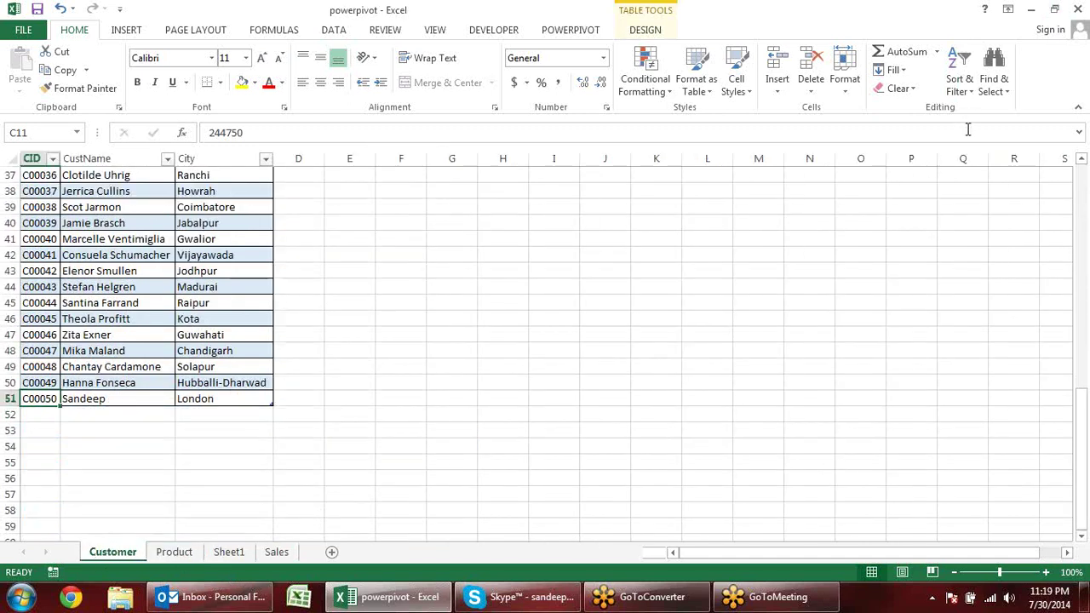
# Delete Sheet1 with the pivot table and confirm the deletion
pyautogui.click(230, 553)
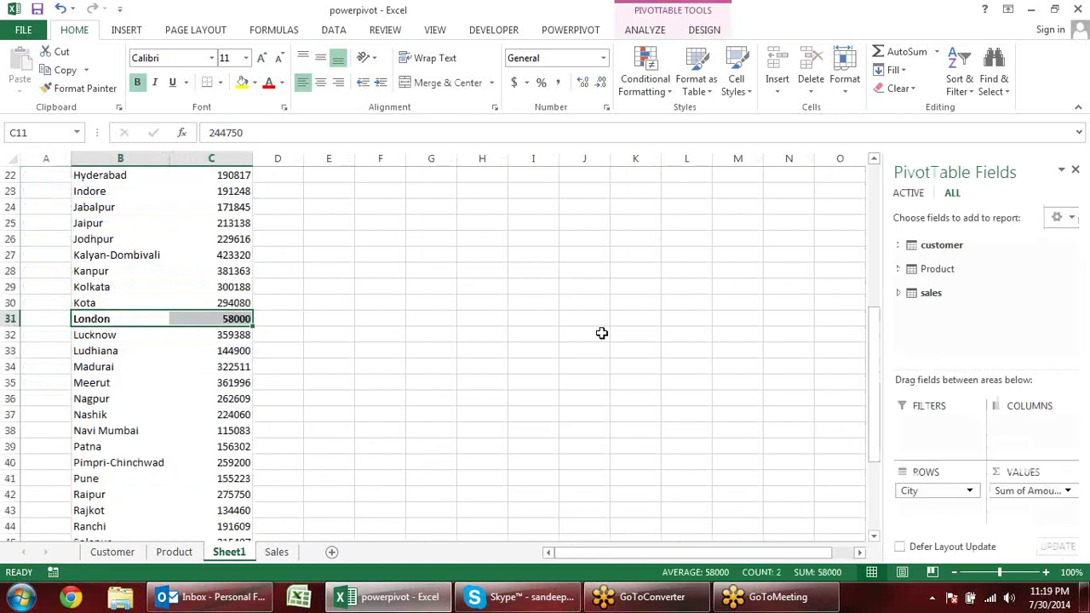
pyautogui.hotkey('alt', 'e')
pyautogui.press('Escape')
pyautogui.press('Tab')
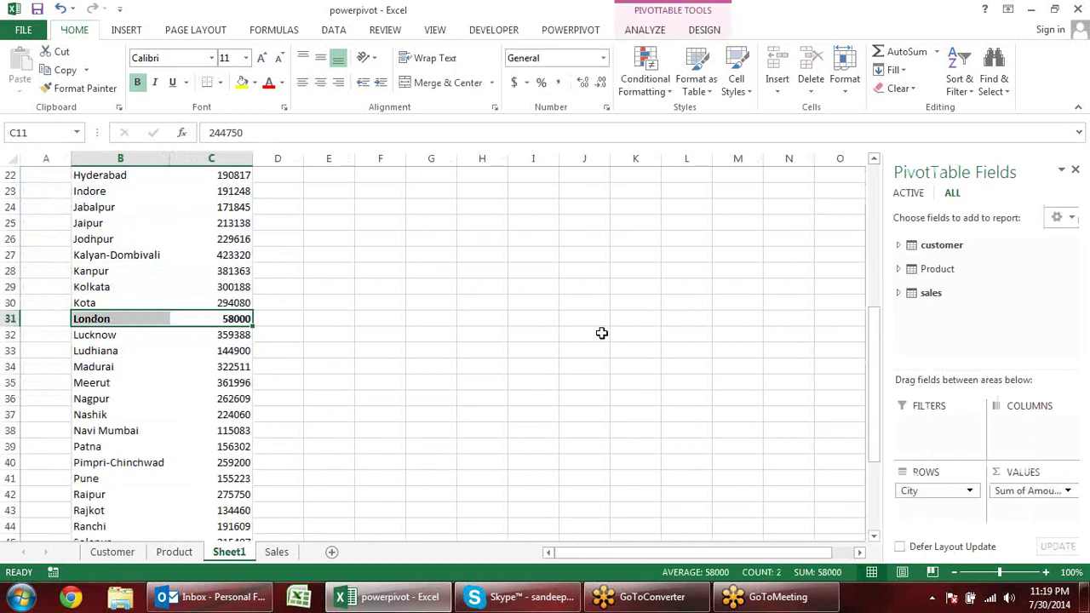
pyautogui.click(531, 305)
pyautogui.hotkey('alt', 'e')
pyautogui.press('l')
pyautogui.press('Return')
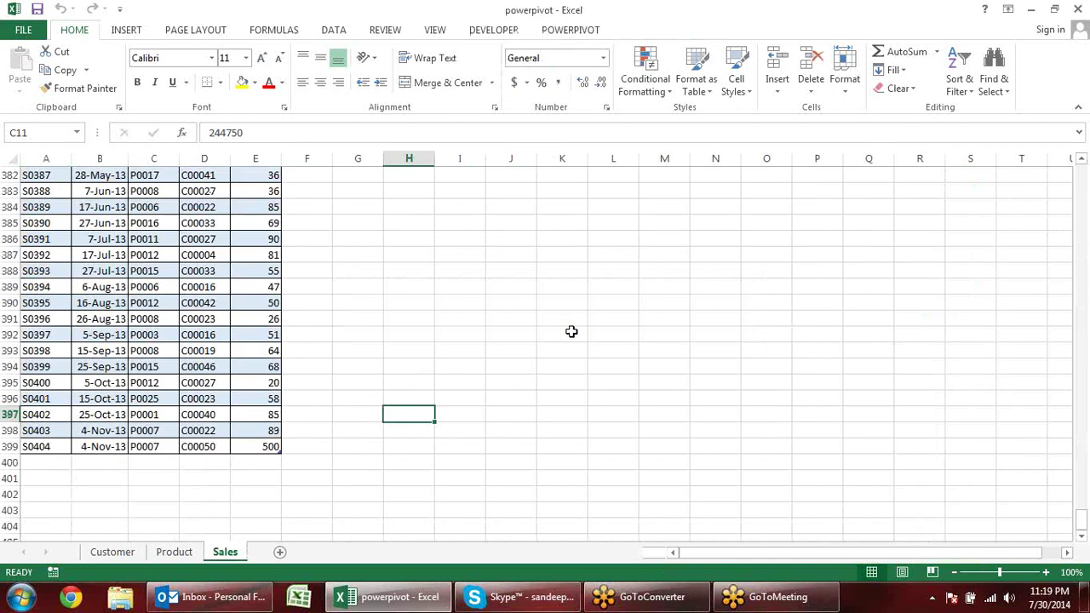
pyautogui.click(619, 304)
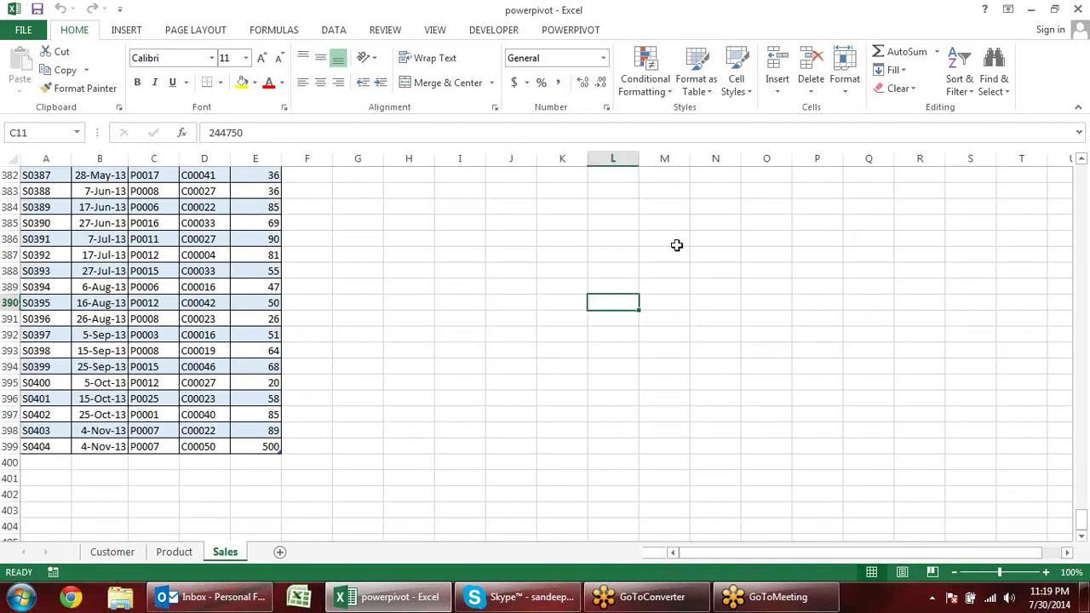
# Close the powerpivot workbook and create a new blank workbook, Book1
pyautogui.click(1077, 12)
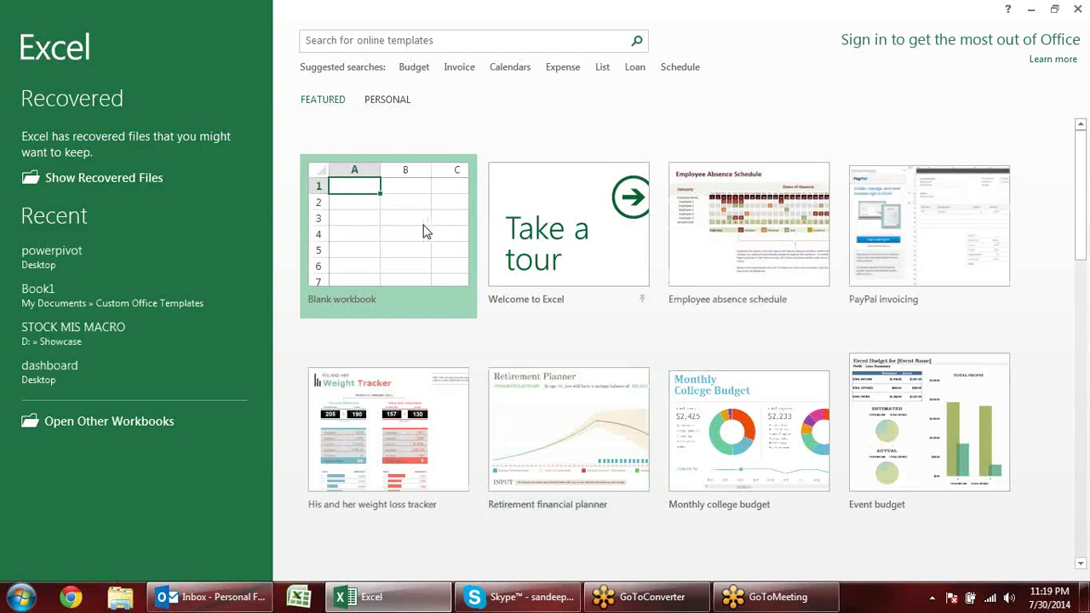
pyautogui.click(425, 231)
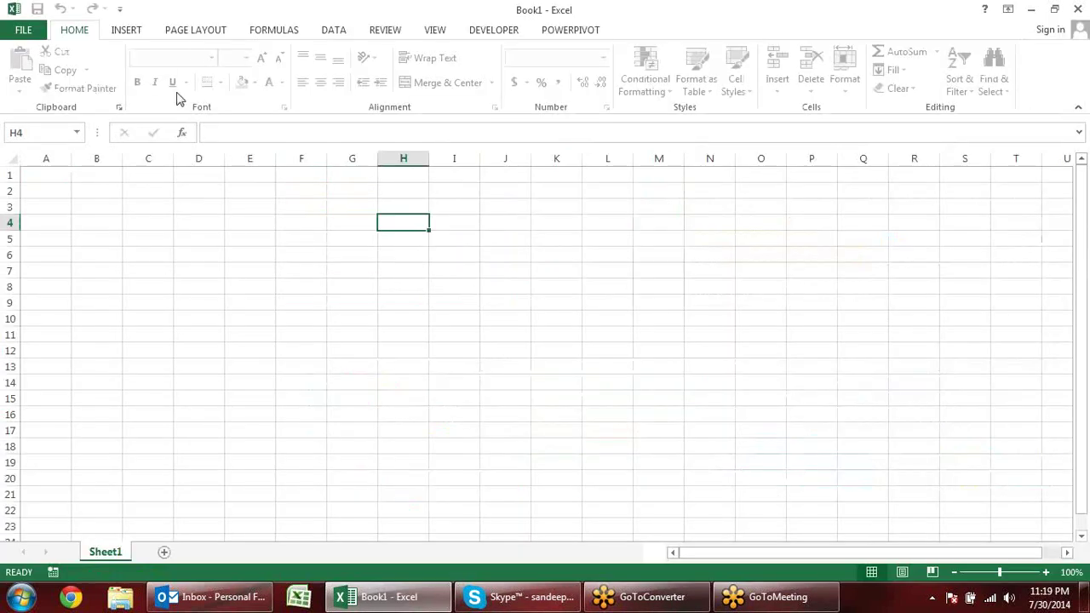
pyautogui.click(334, 32)
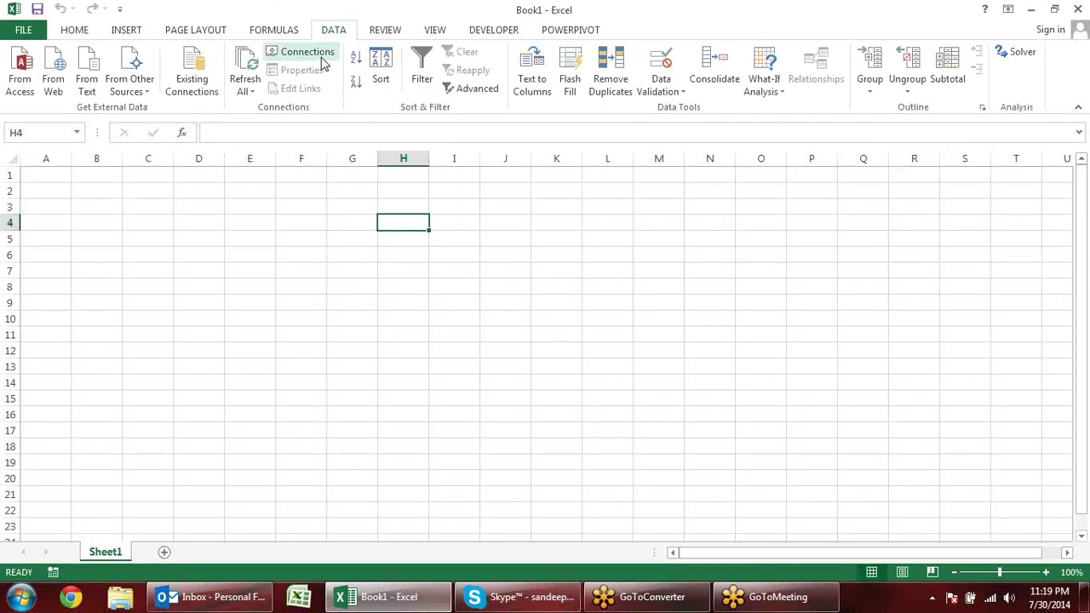
# Open PowerPivot's Manage window for Book1 and list Existing Connections (main.odc, pivot data Sheet1$.odc)
pyautogui.click(555, 28)
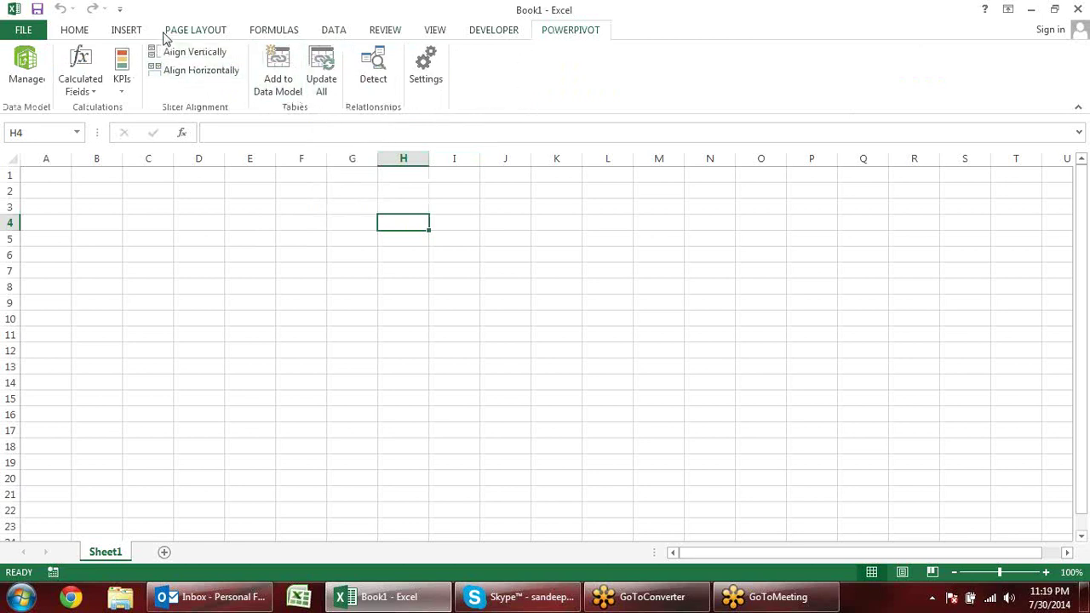
pyautogui.click(24, 75)
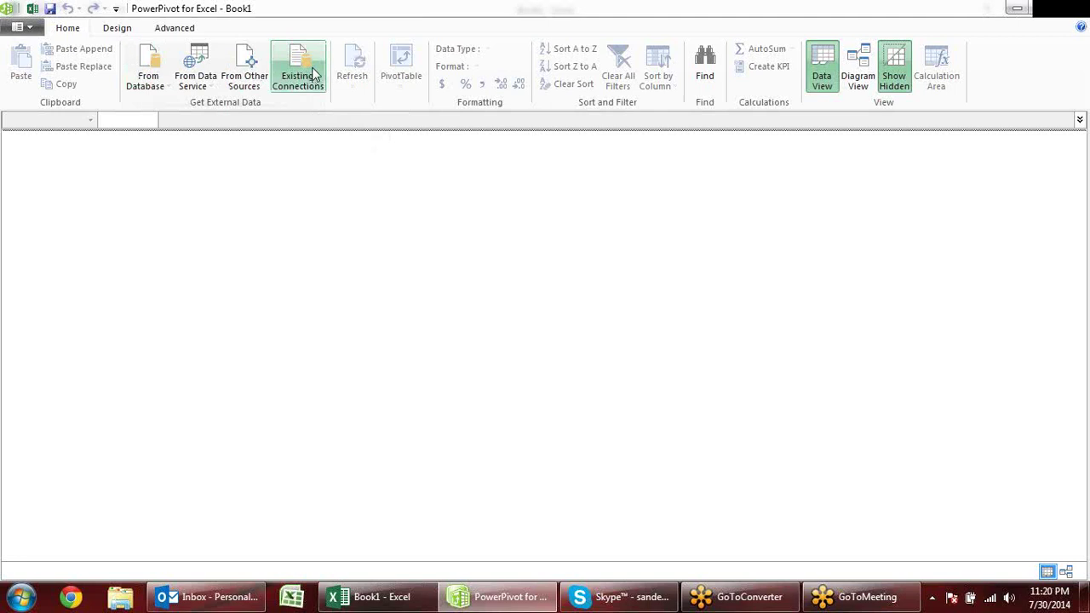
pyautogui.click(298, 68)
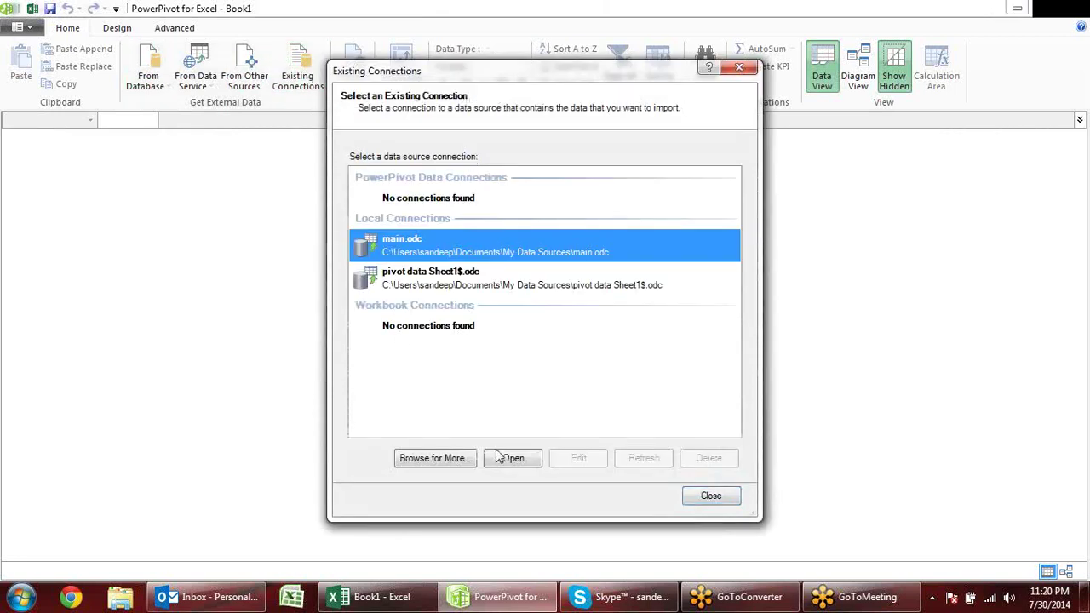
pyautogui.click(456, 460)
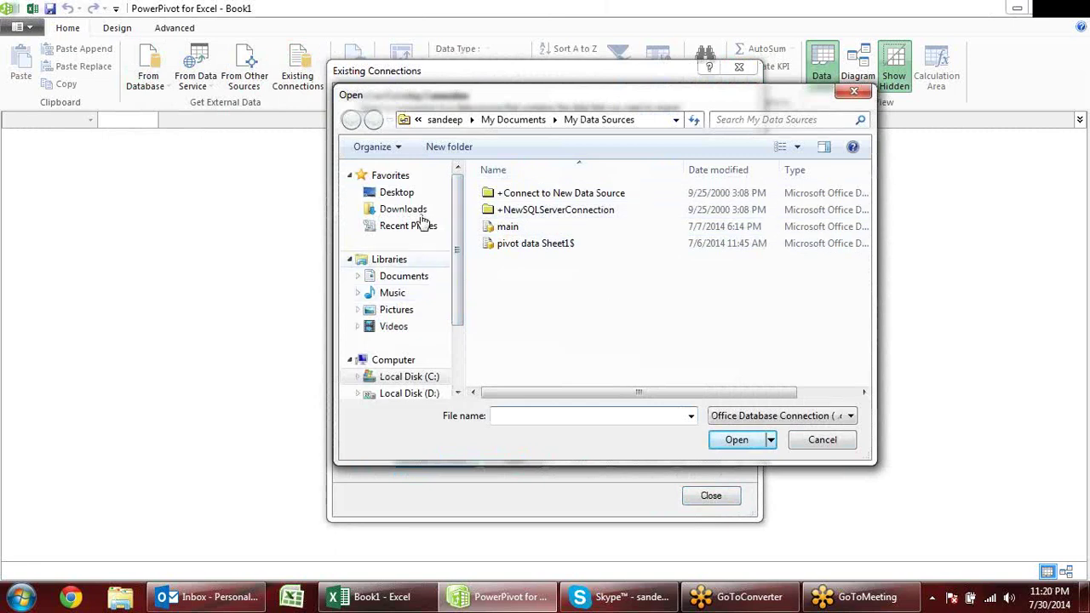
pyautogui.click(397, 193)
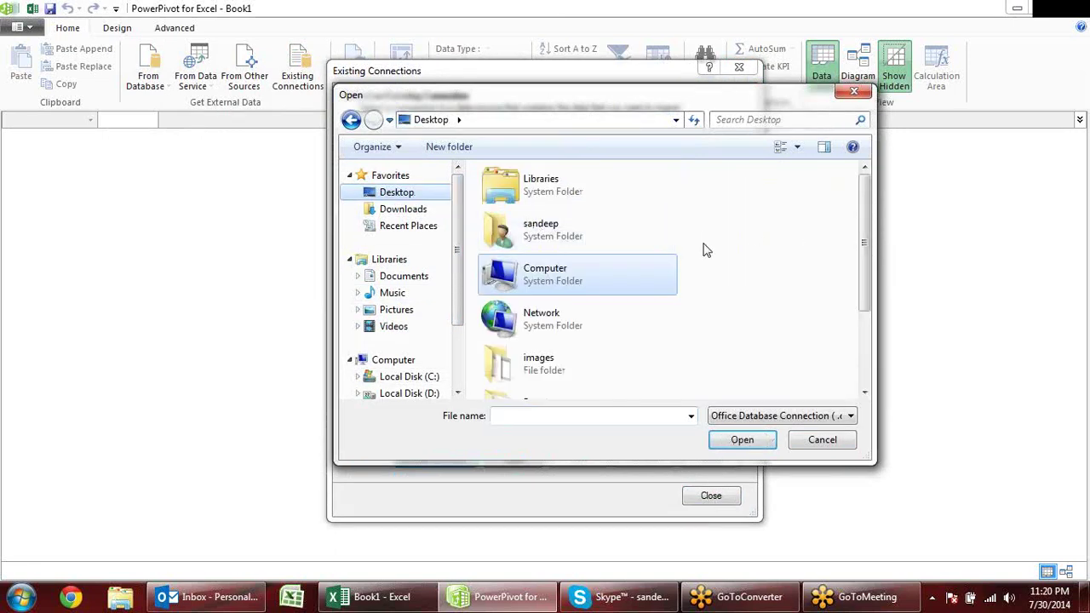
pyautogui.moveTo(865, 234)
pyautogui.mouseDown()
pyautogui.moveTo(868, 328)
pyautogui.moveTo(872, 229)
pyautogui.moveTo(865, 328)
pyautogui.mouseUp()
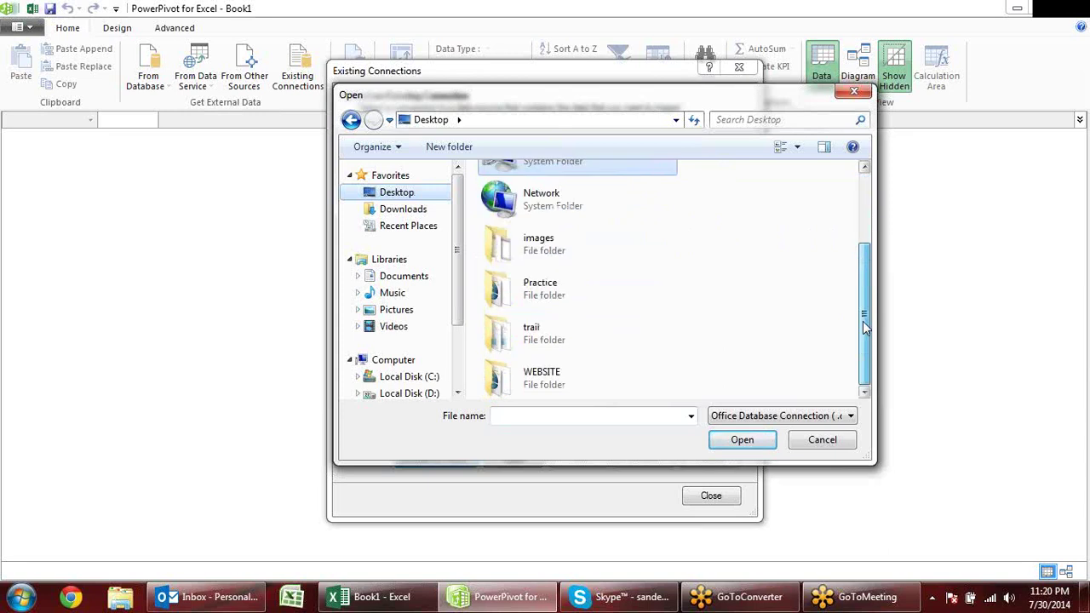
pyautogui.moveTo(865, 326); pyautogui.dragTo(859, 215)
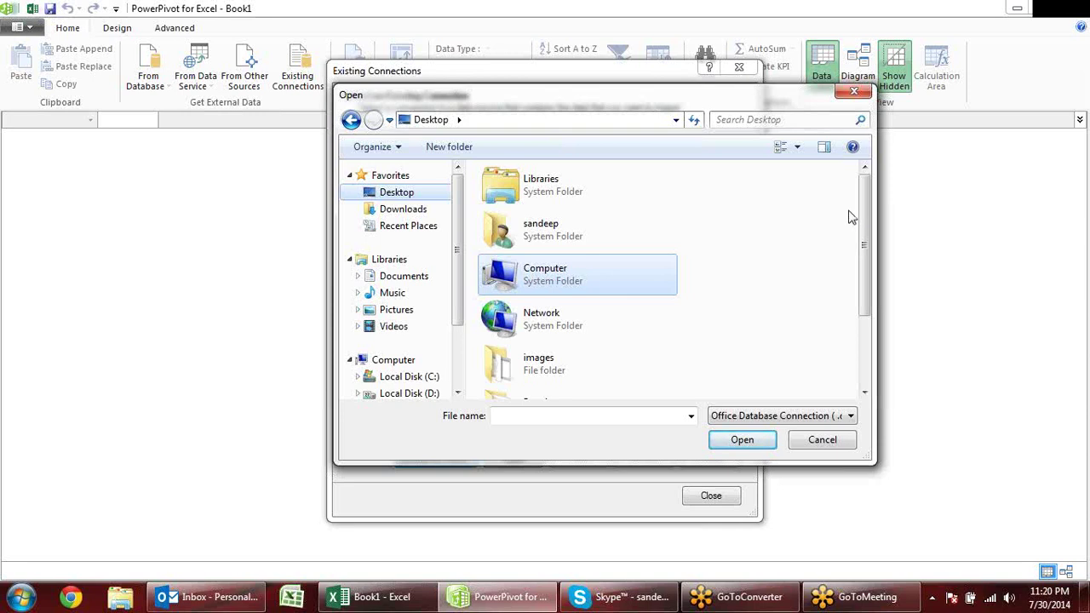
pyautogui.moveTo(865, 209)
pyautogui.mouseDown()
pyautogui.moveTo(857, 286)
pyautogui.moveTo(862, 213)
pyautogui.mouseUp()
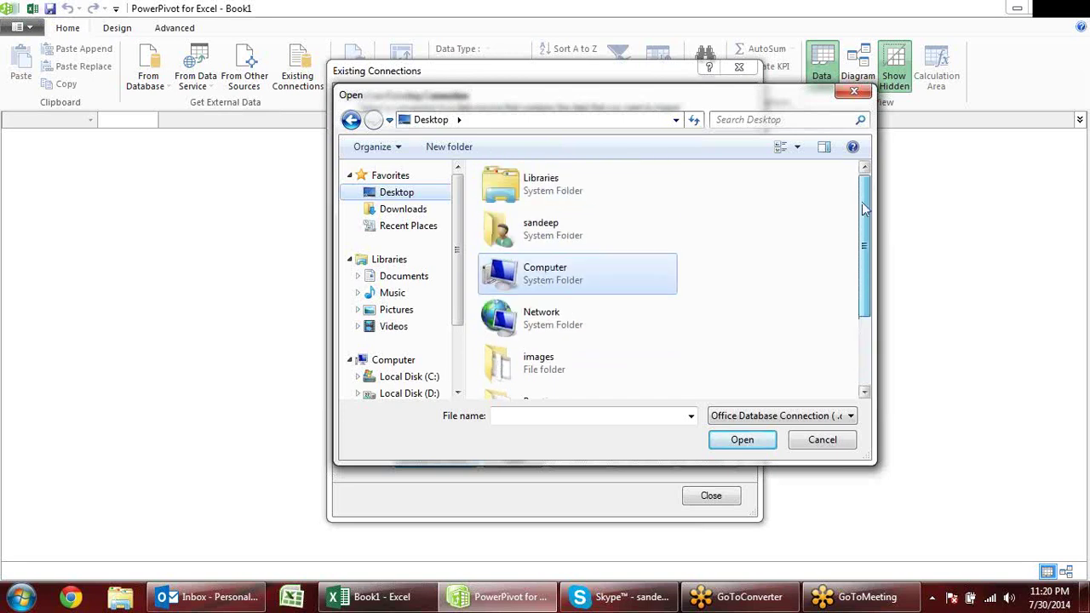
pyautogui.moveTo(862, 216); pyautogui.dragTo(867, 281)
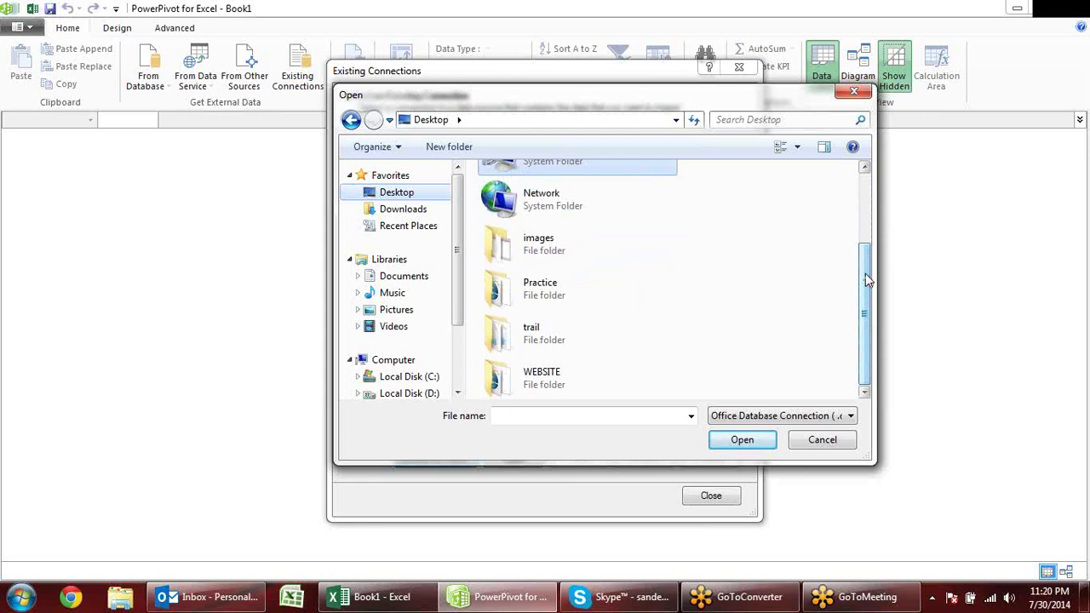
pyautogui.moveTo(866, 266)
pyautogui.mouseDown()
pyautogui.moveTo(869, 191)
pyautogui.moveTo(862, 313)
pyautogui.moveTo(864, 244)
pyautogui.mouseUp()
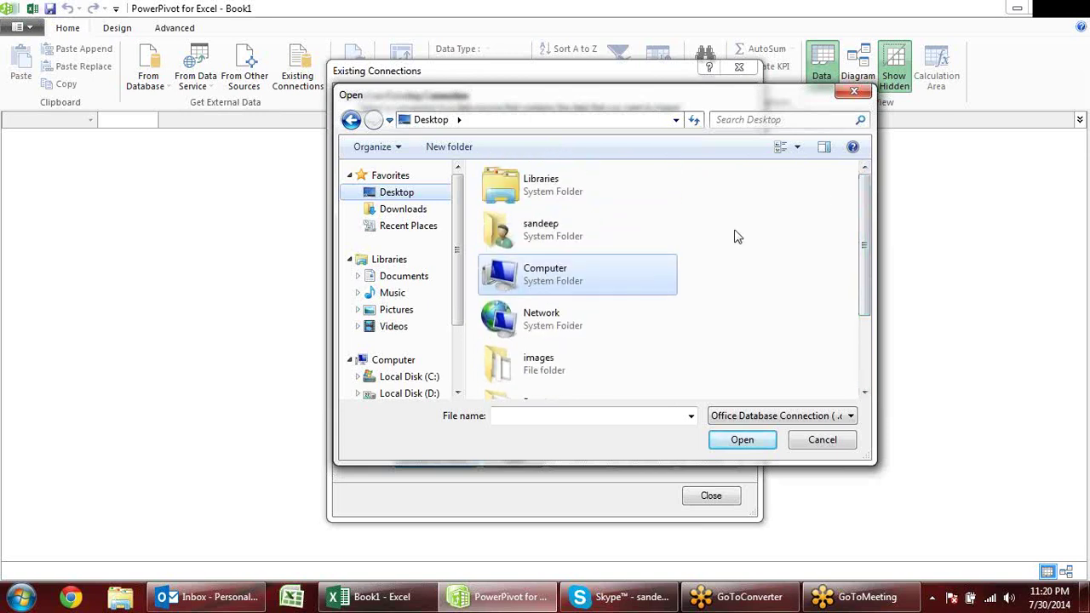
pyautogui.click(838, 417)
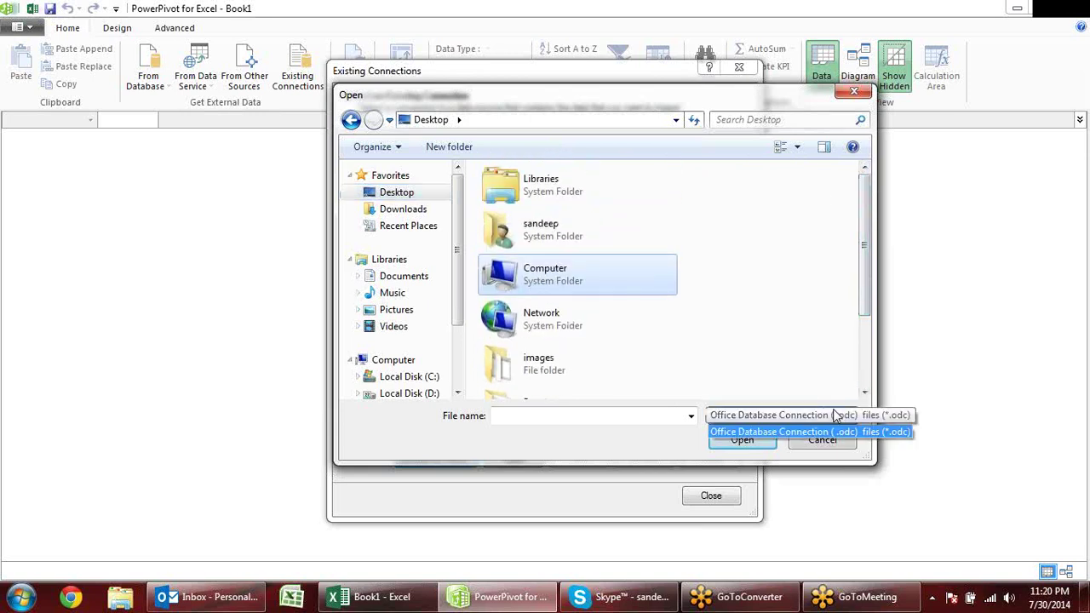
pyautogui.click(835, 364)
pyautogui.scroll(-3, 869, 274)
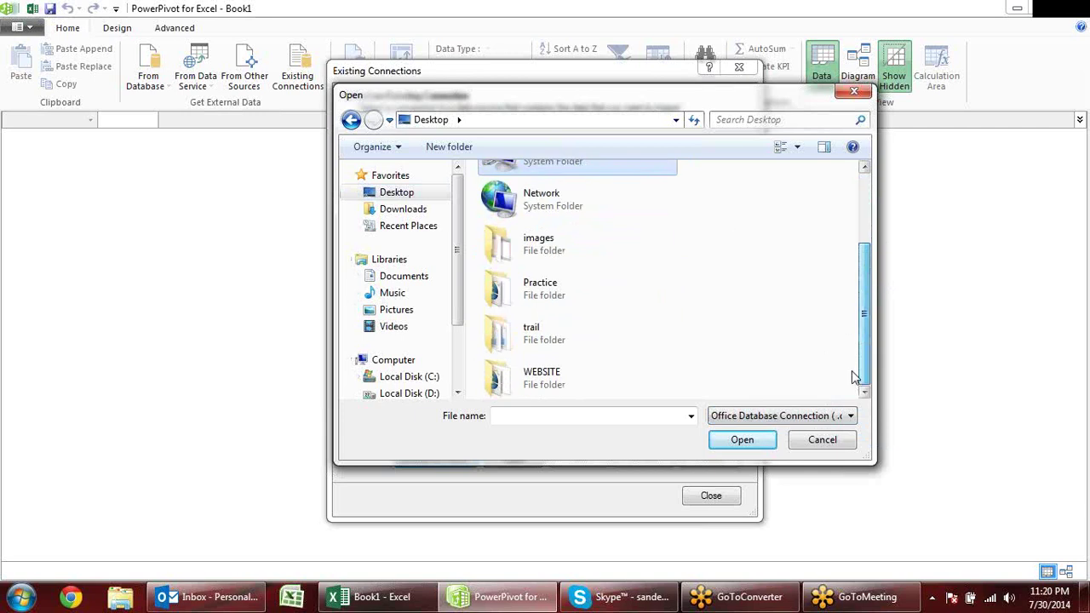
pyautogui.click(853, 91)
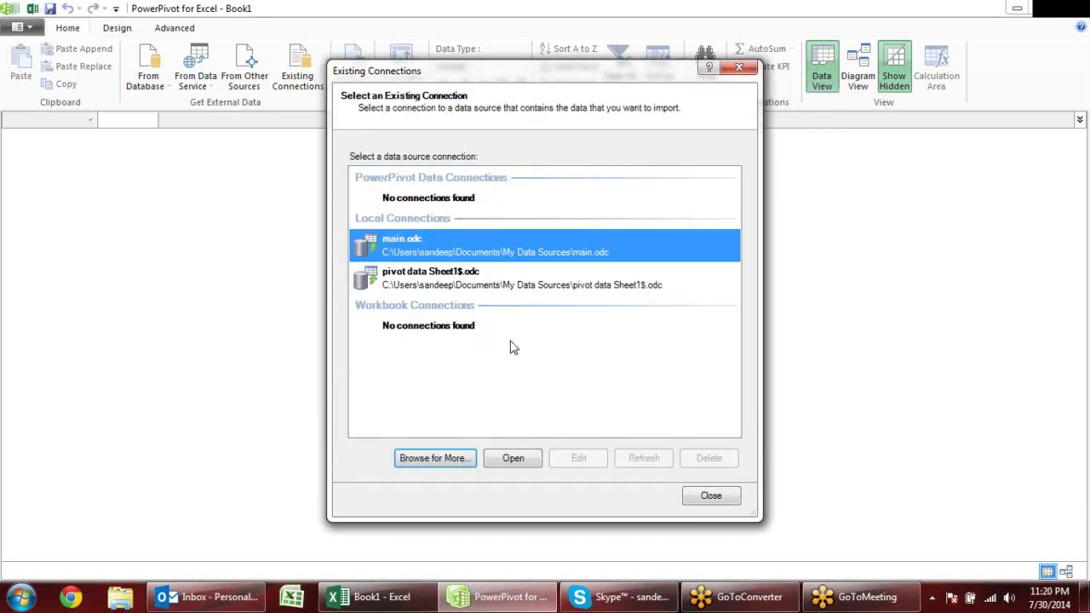
pyautogui.click(464, 459)
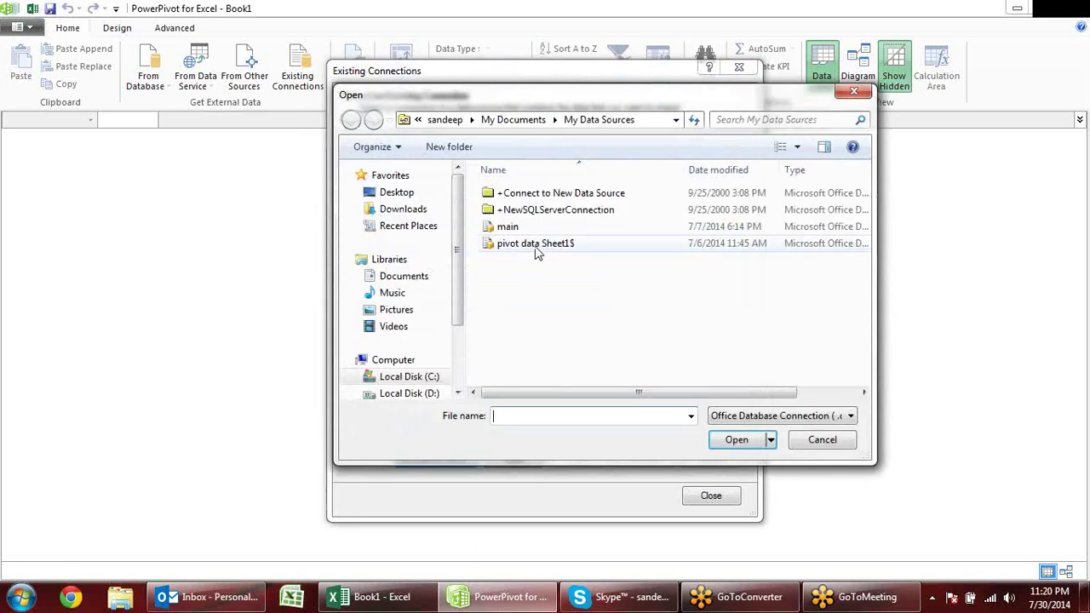
# Dismiss the Connect to New Data Source template and Existing Connections, back to the empty data view
pyautogui.doubleClick(562, 194)
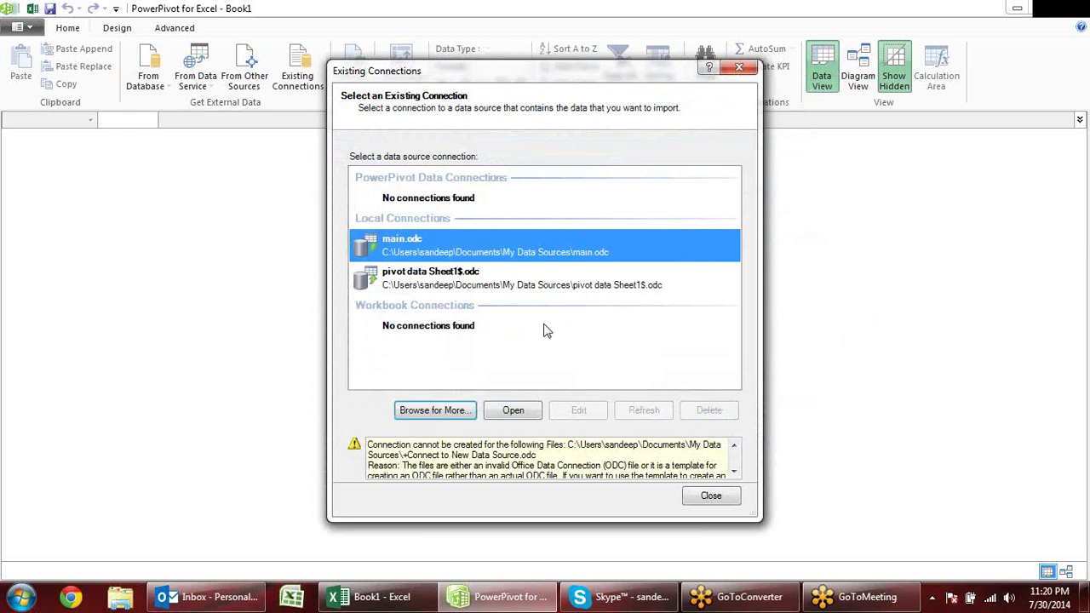
pyautogui.click(743, 72)
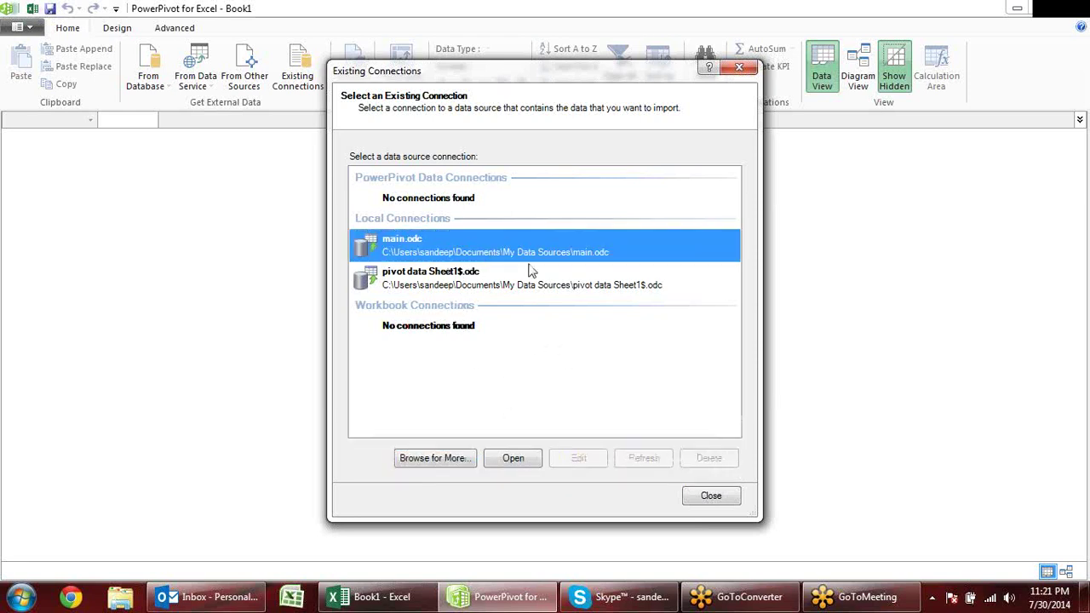
pyautogui.click(720, 499)
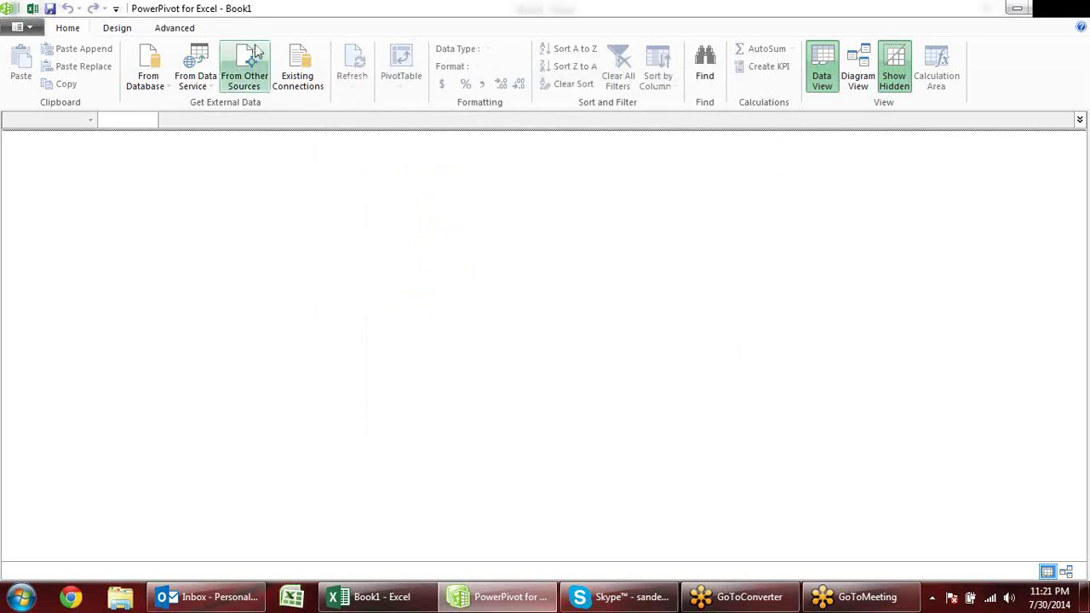
# In the Table Import Wizard, choose Excel File as the source and proceed to its connection page
pyautogui.click(258, 72)
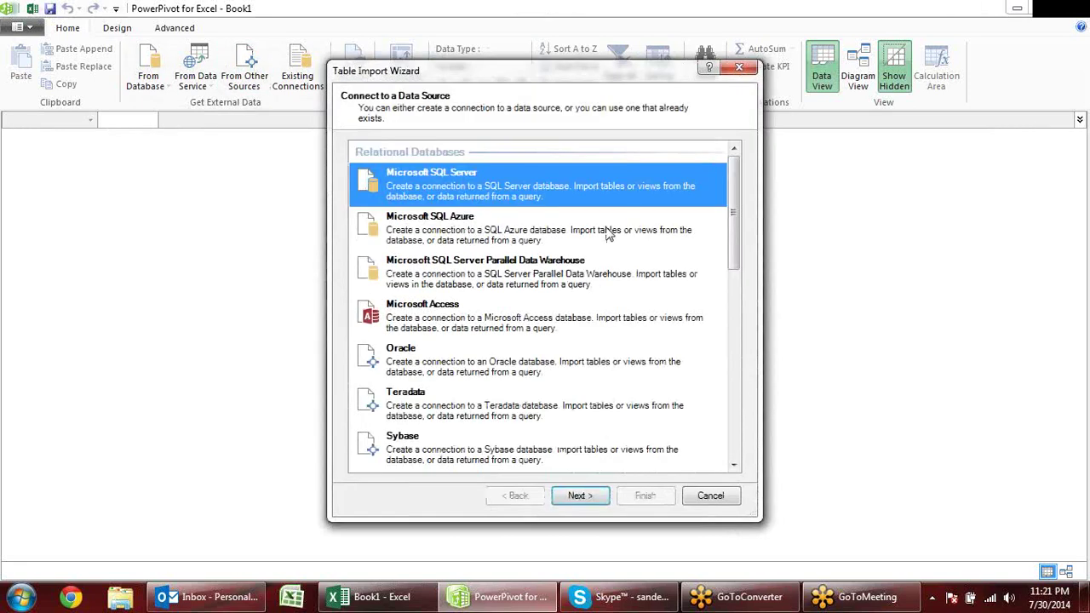
pyautogui.moveTo(738, 235); pyautogui.dragTo(739, 380)
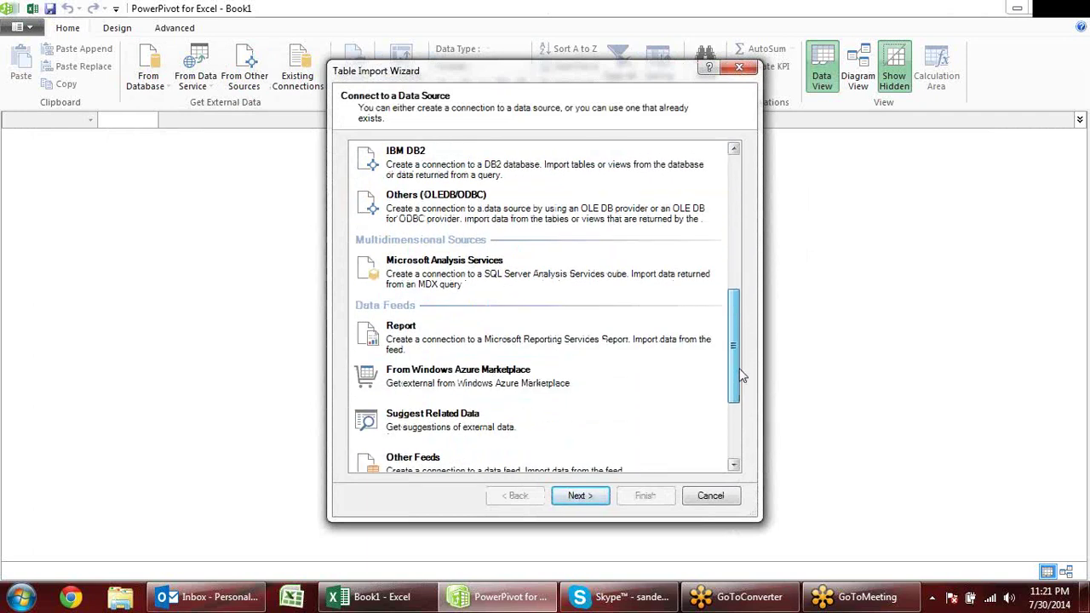
pyautogui.moveTo(740, 386); pyautogui.dragTo(733, 420)
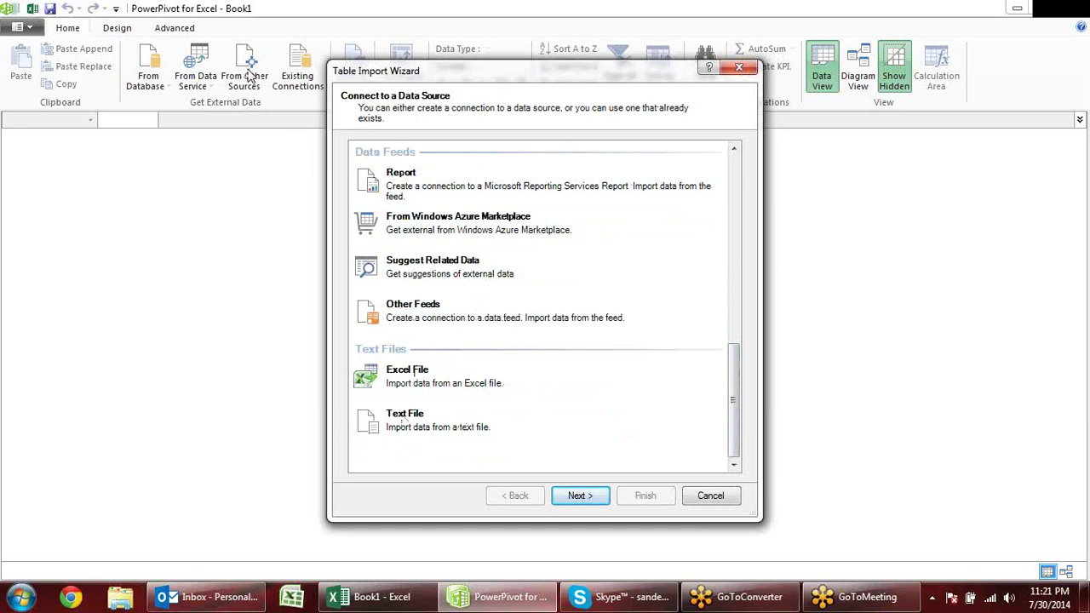
pyautogui.click(445, 381)
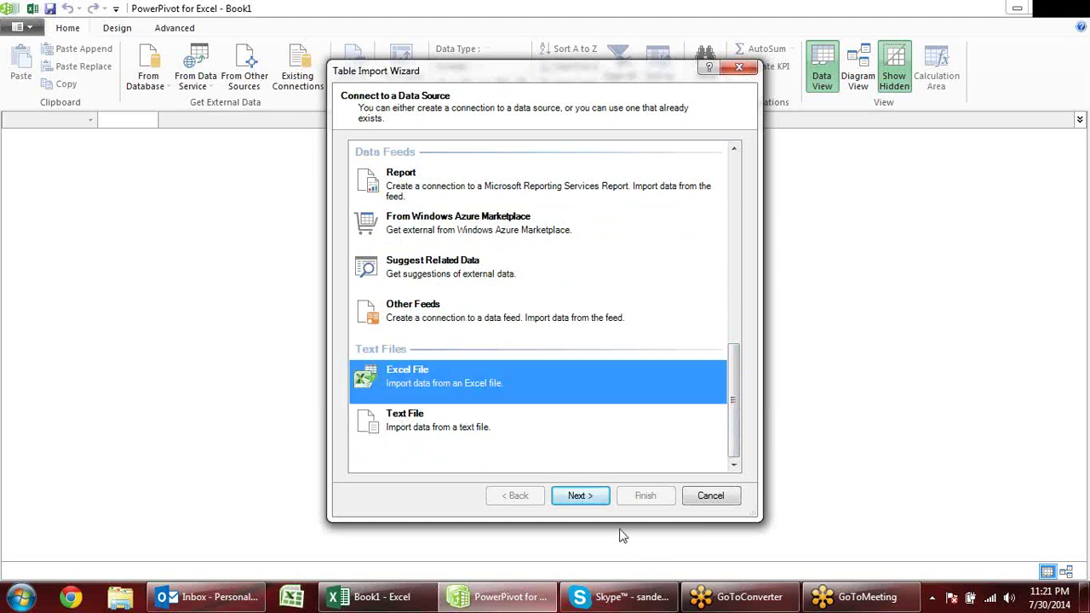
pyautogui.click(594, 499)
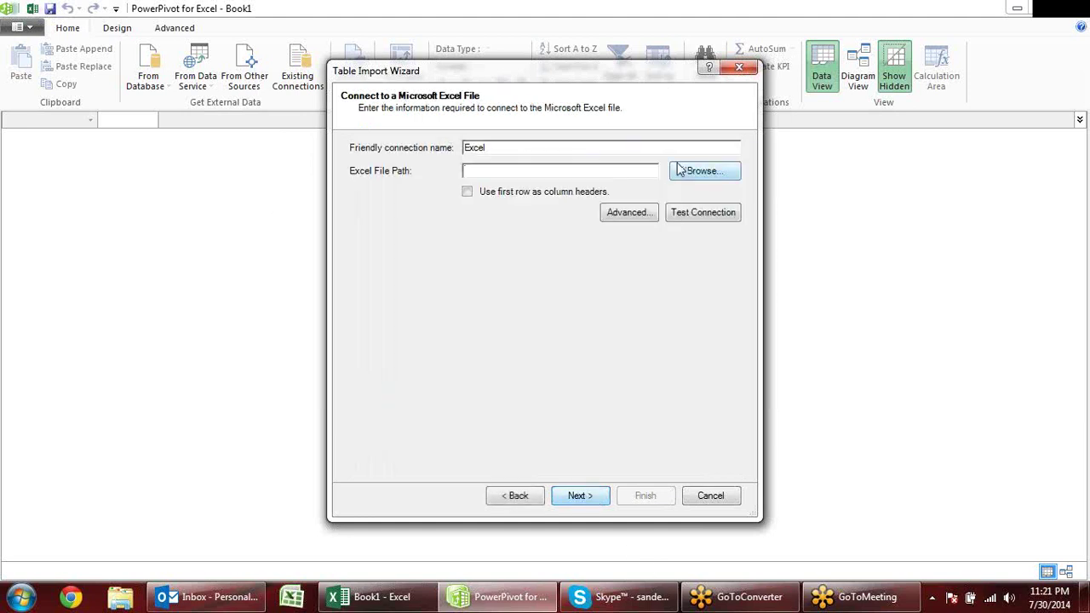
# Connect to Desktop\powerpivot.xlsx, test the connection successfully, and proceed to table selection
pyautogui.click(703, 171)
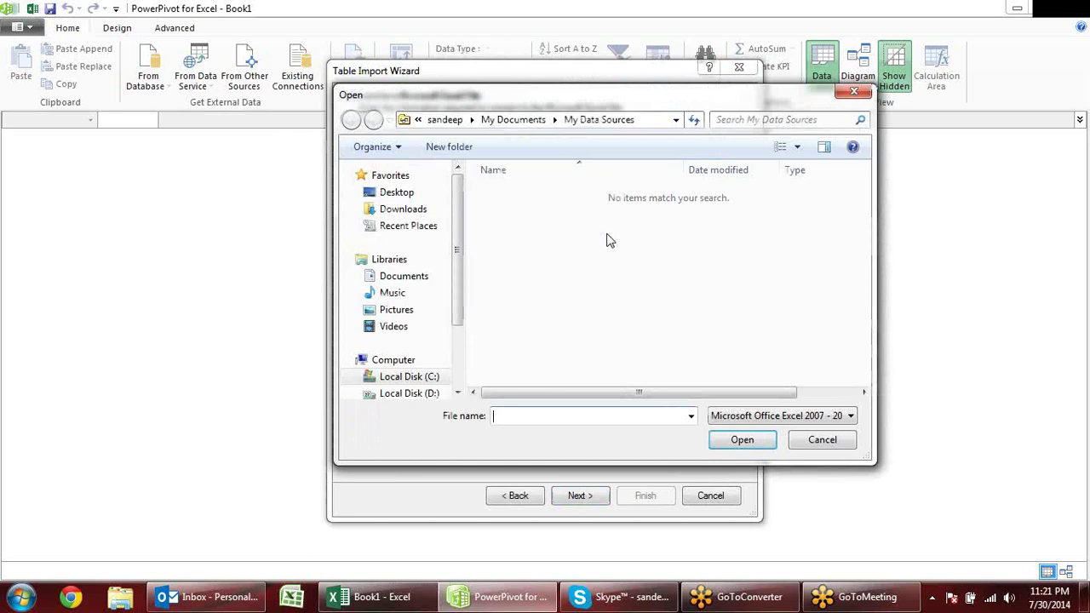
pyautogui.click(437, 196)
pyautogui.moveTo(865, 207); pyautogui.dragTo(864, 345)
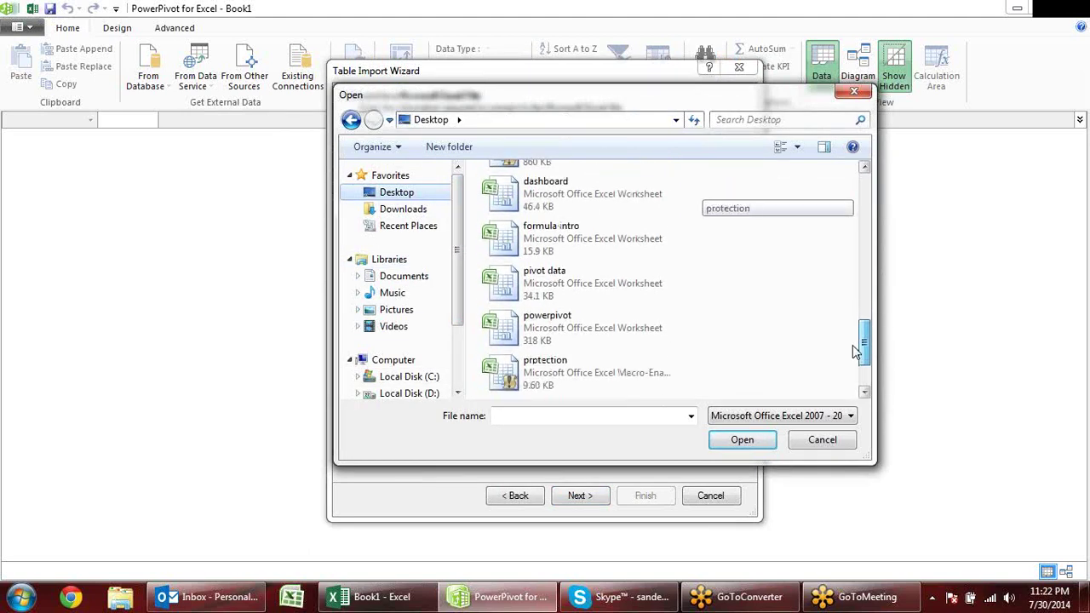
pyautogui.click(615, 268)
pyautogui.click(640, 324)
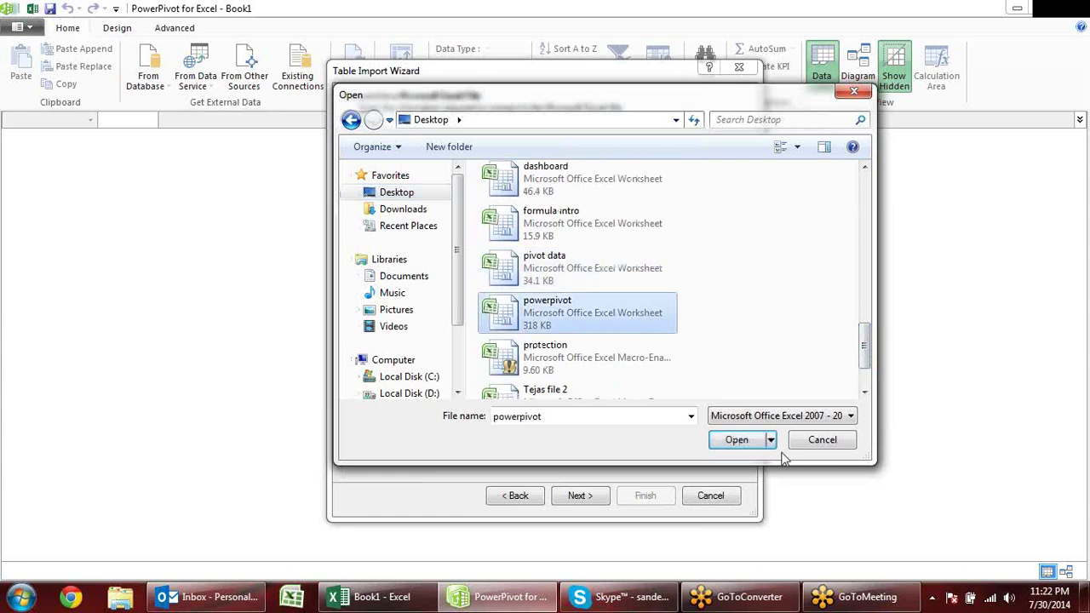
pyautogui.click(738, 440)
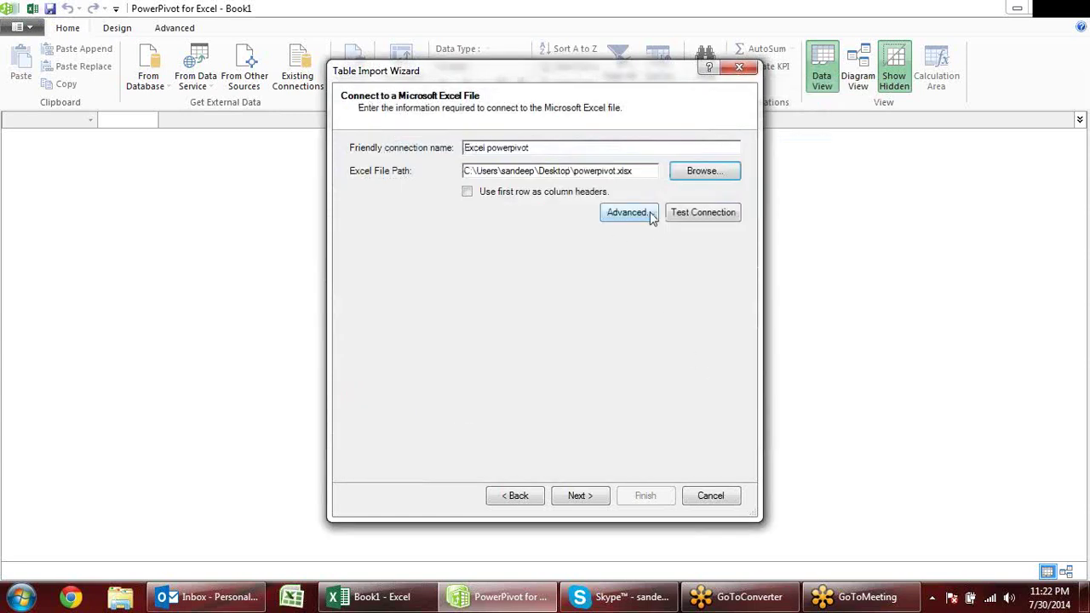
pyautogui.click(700, 215)
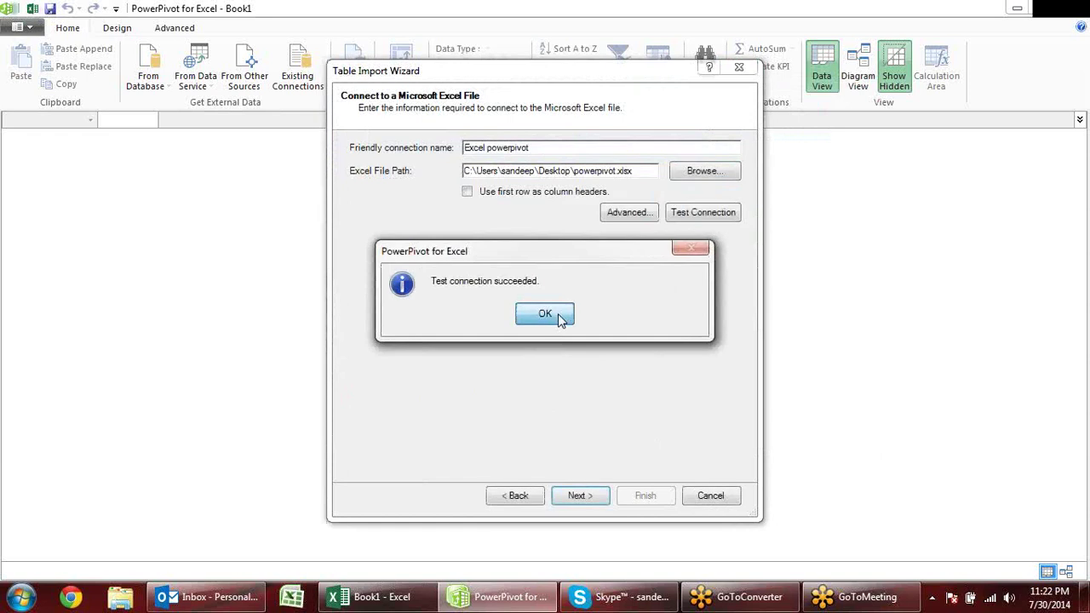
pyautogui.click(545, 313)
pyautogui.click(600, 498)
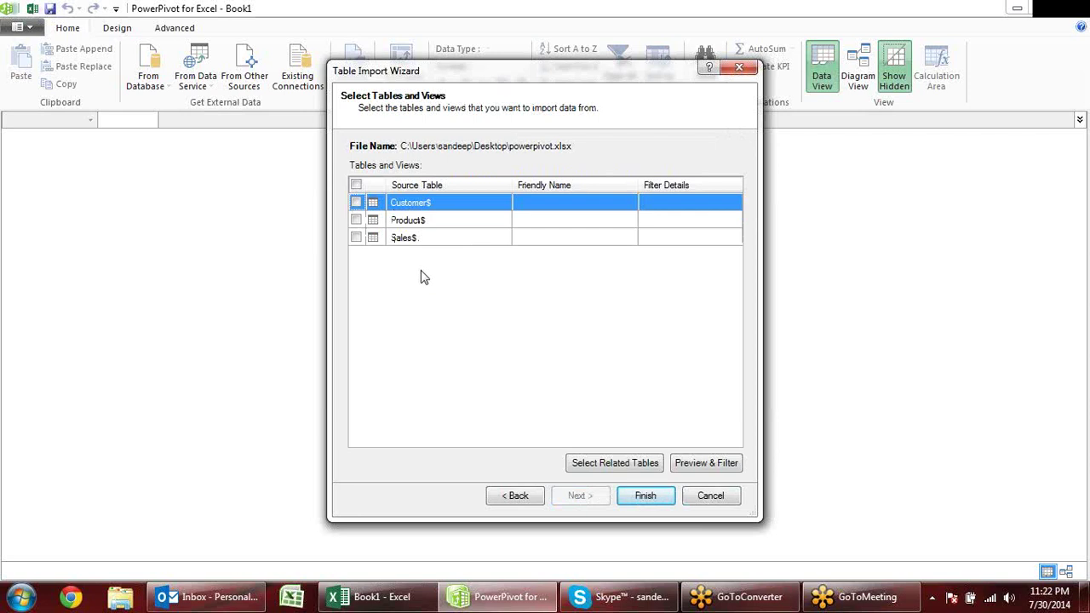
# Import Customer$, Product$ and Sales$ (51, 29 and 399 rows) into the data model
pyautogui.click(356, 203)
pyautogui.click(356, 220)
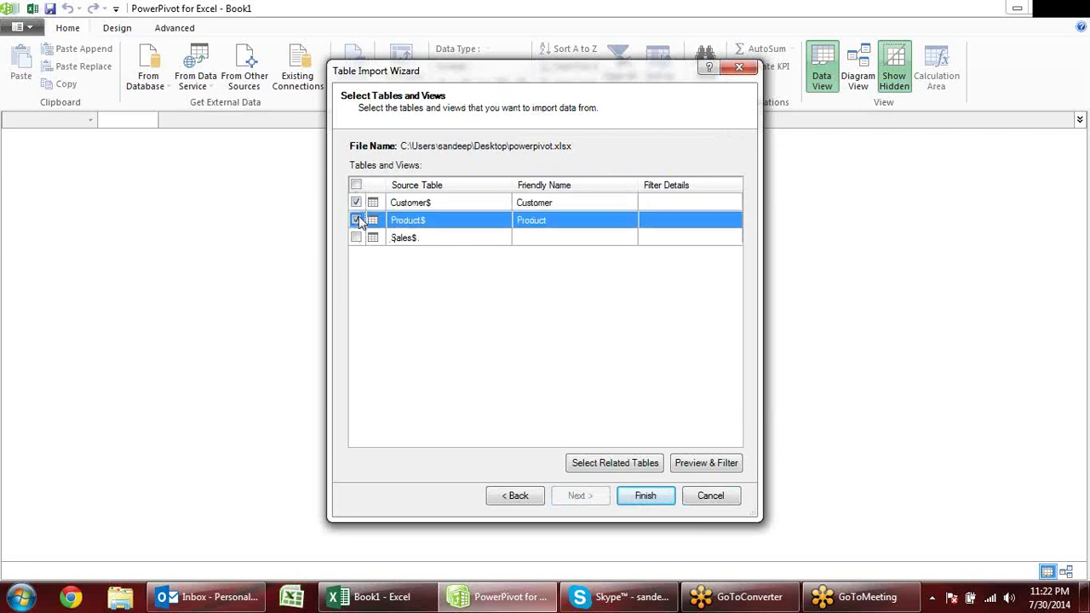
pyautogui.click(357, 238)
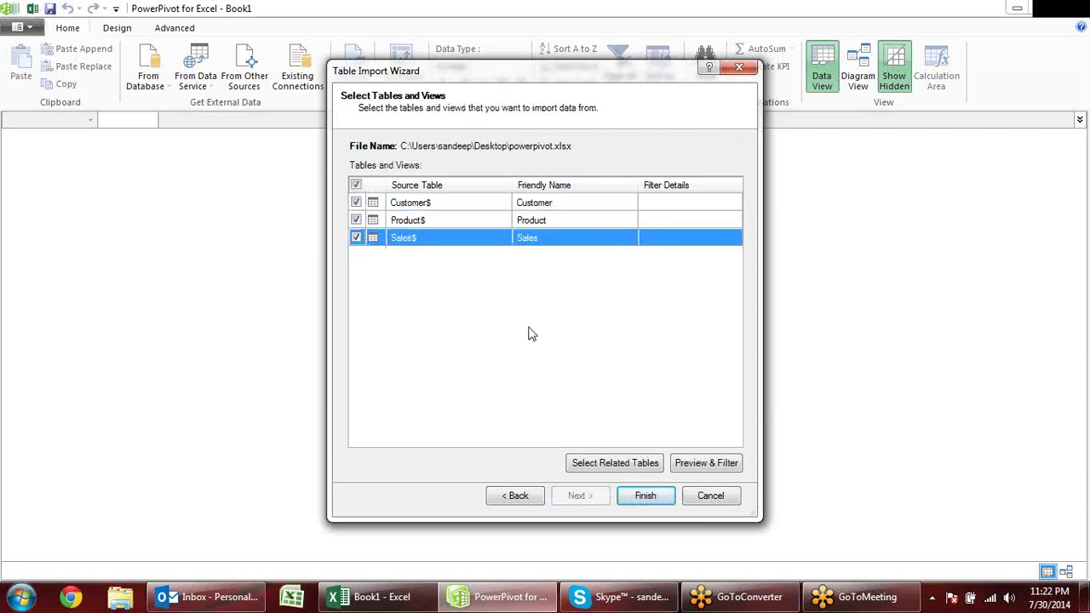
pyautogui.click(645, 499)
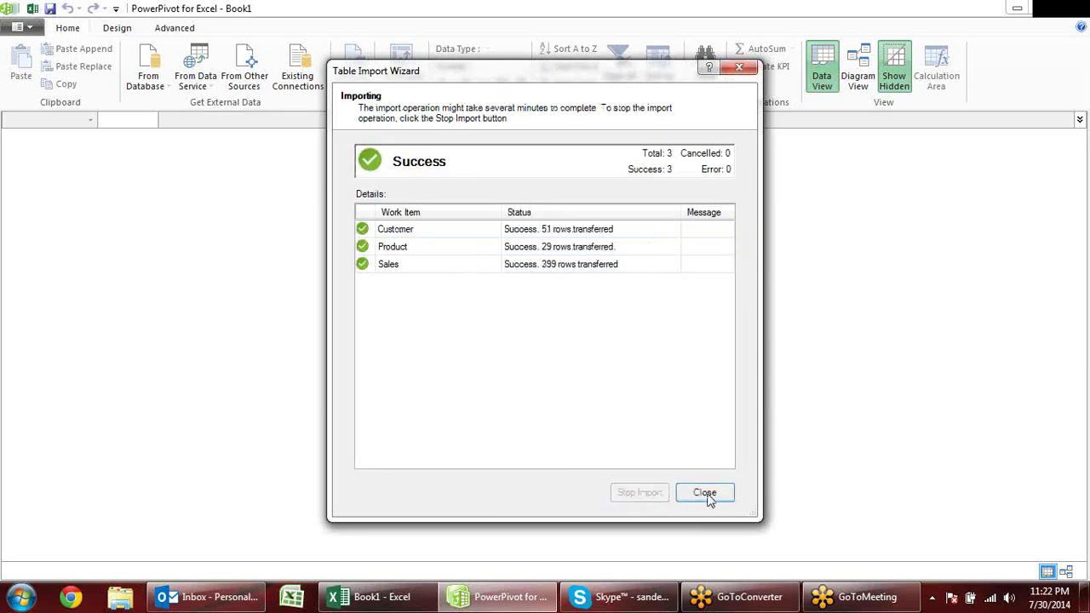
pyautogui.click(706, 498)
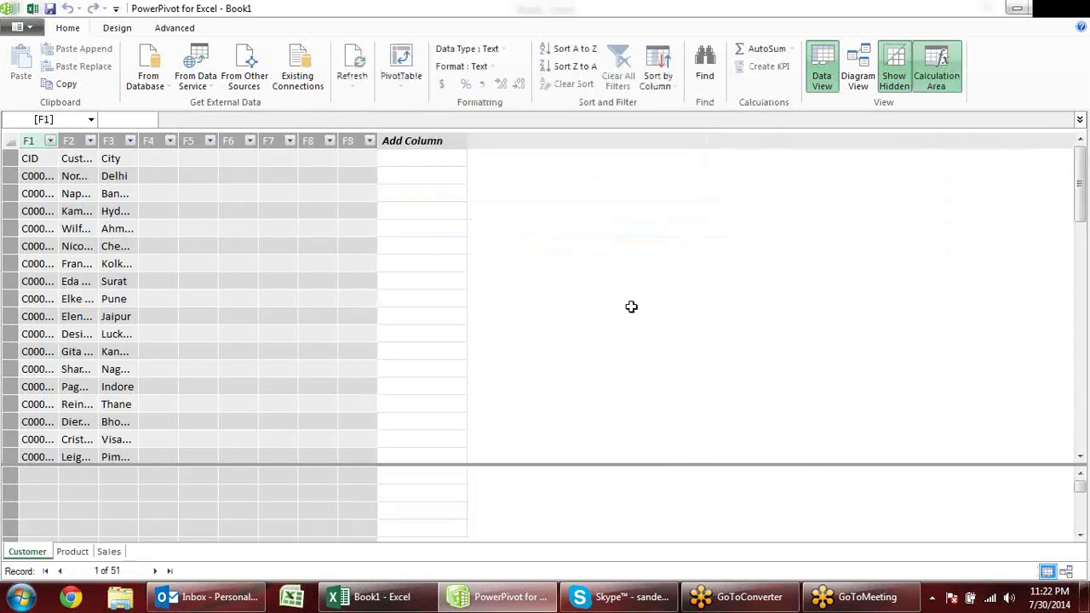
# Browse the Product, Sales and Customer PowerPivot tables, check the CustName header, and end on Sales
pyautogui.click(72, 552)
pyautogui.click(109, 553)
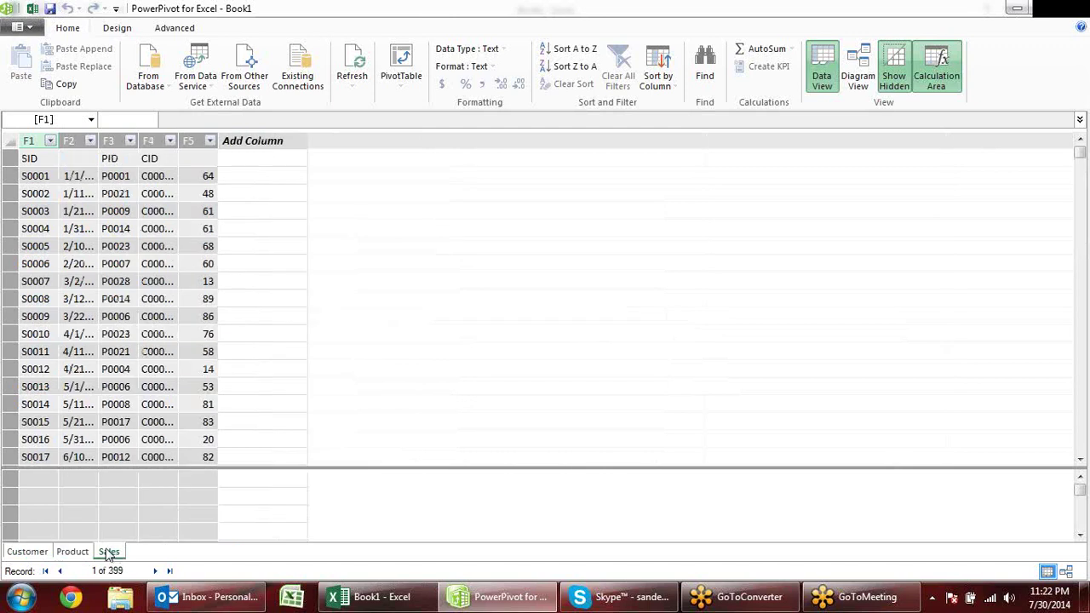
pyautogui.click(34, 552)
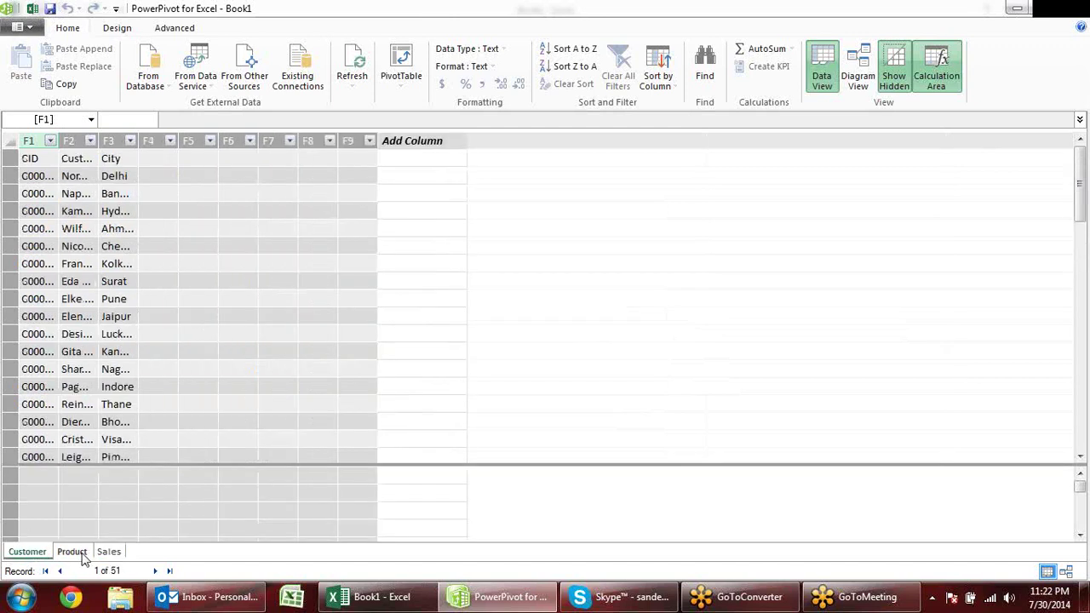
pyautogui.click(75, 552)
pyautogui.click(110, 552)
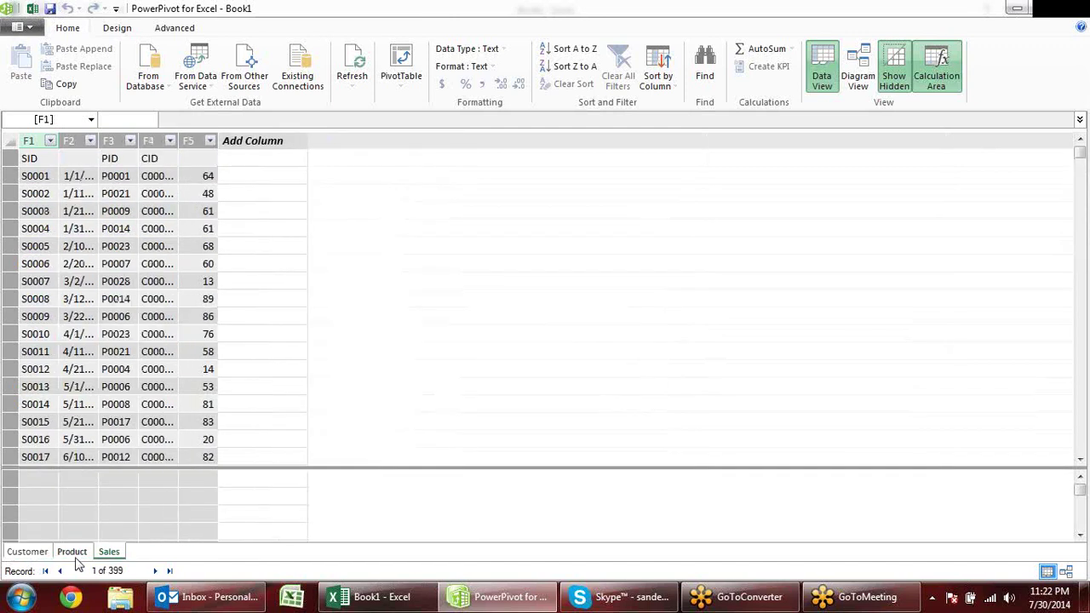
pyautogui.click(72, 552)
pyautogui.click(33, 552)
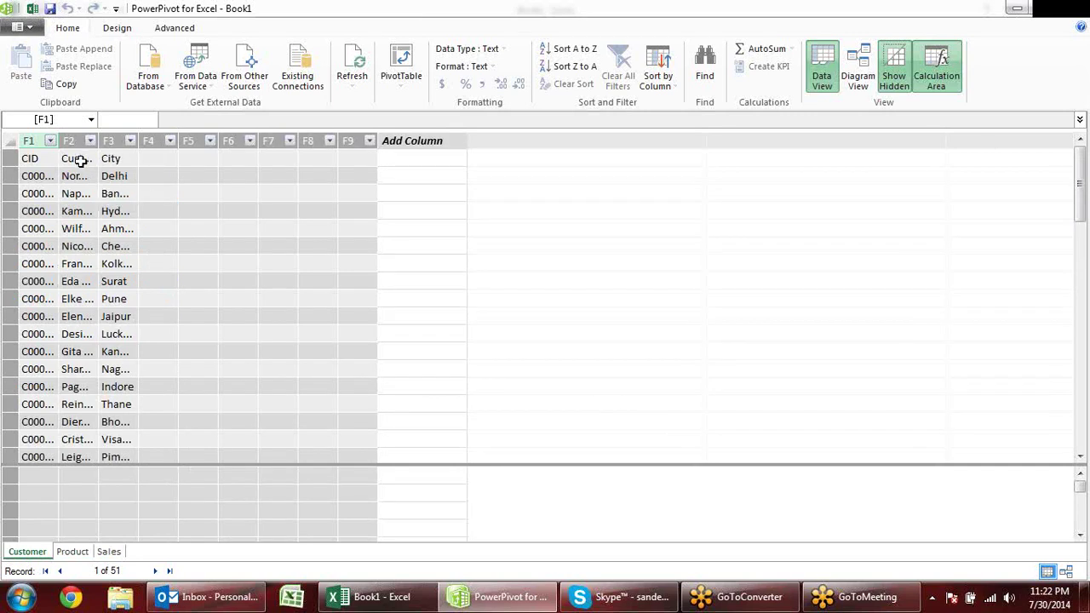
pyautogui.click(83, 159)
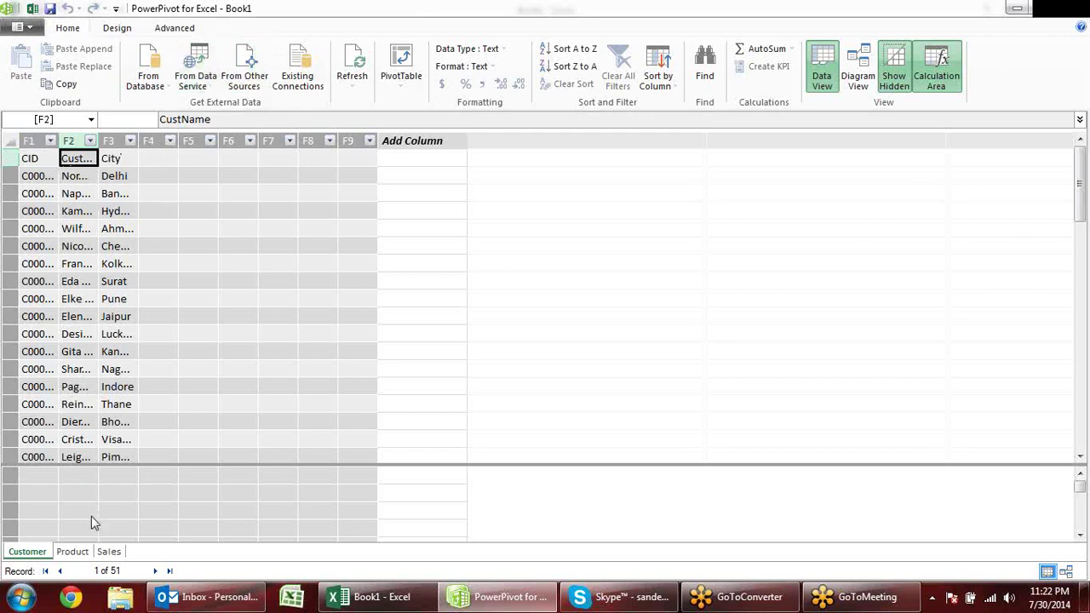
pyautogui.click(111, 552)
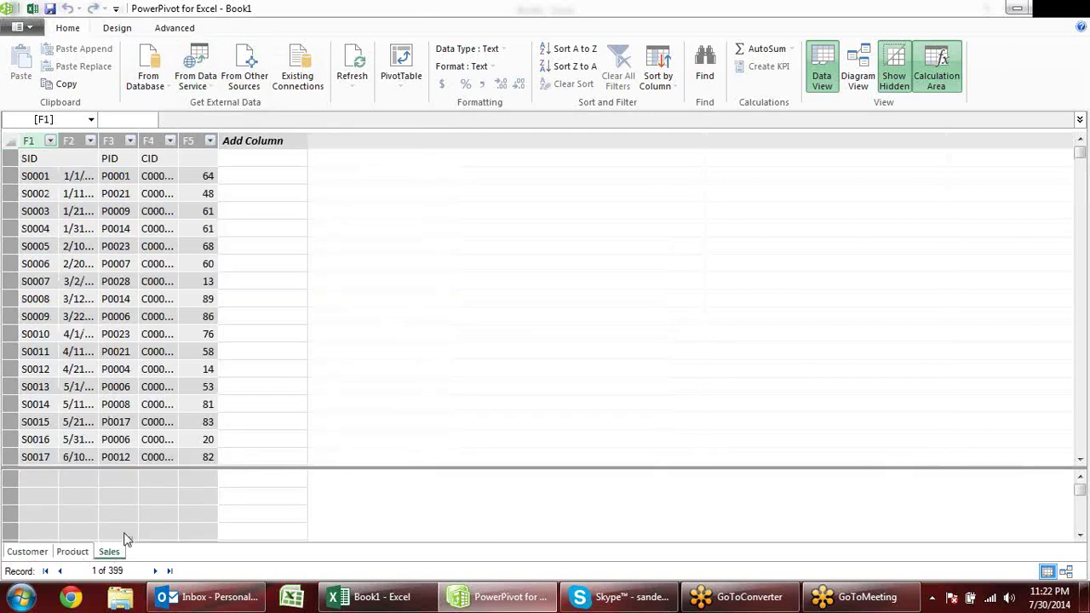
pyautogui.rightClick(112, 552)
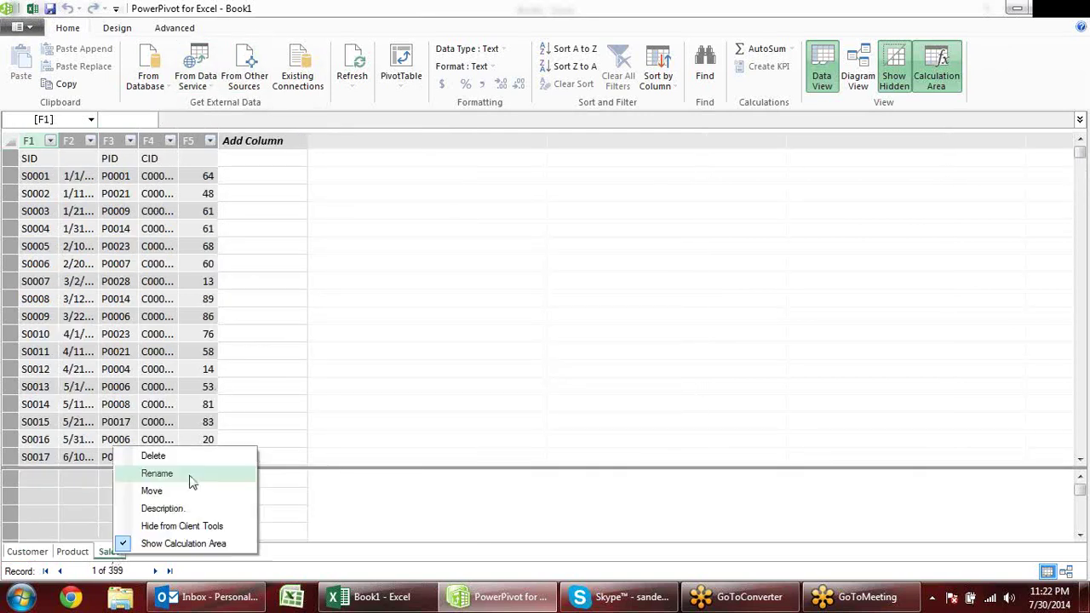
# Delete the Sales, Product and Customer tables, confirming each deletion
pyautogui.click(184, 456)
pyautogui.click(508, 315)
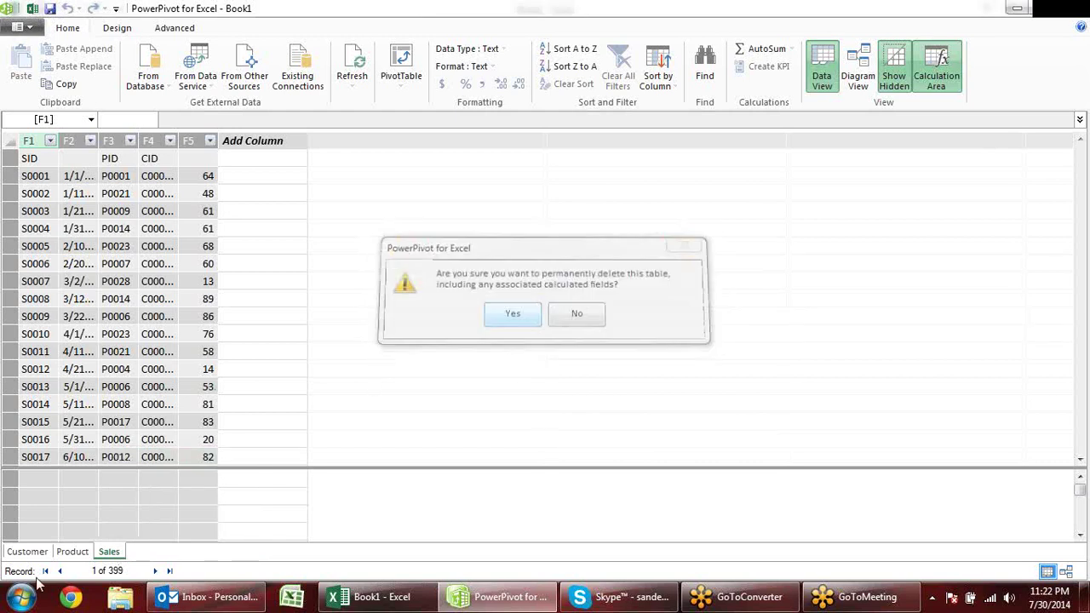
pyautogui.rightClick(98, 554)
pyautogui.click(153, 457)
pyautogui.click(508, 314)
pyautogui.rightClick(25, 552)
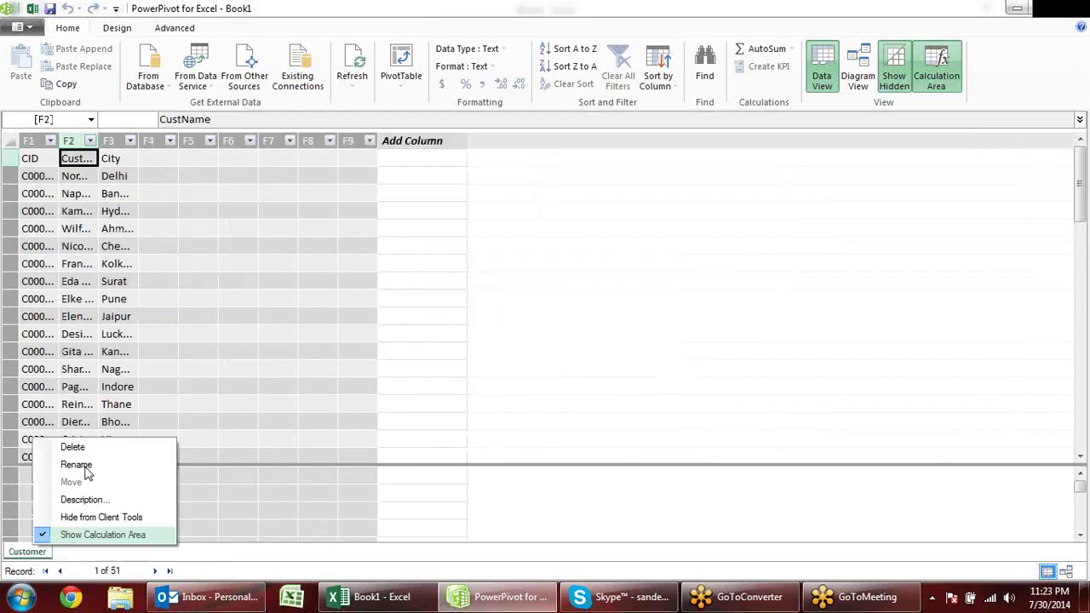
pyautogui.press('Escape')
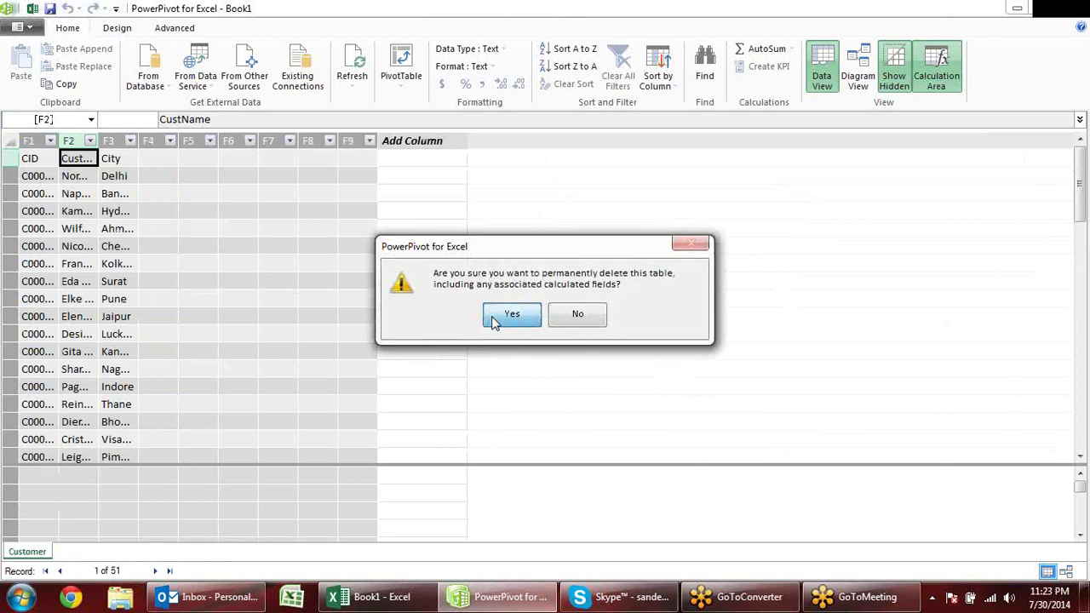
pyautogui.click(494, 316)
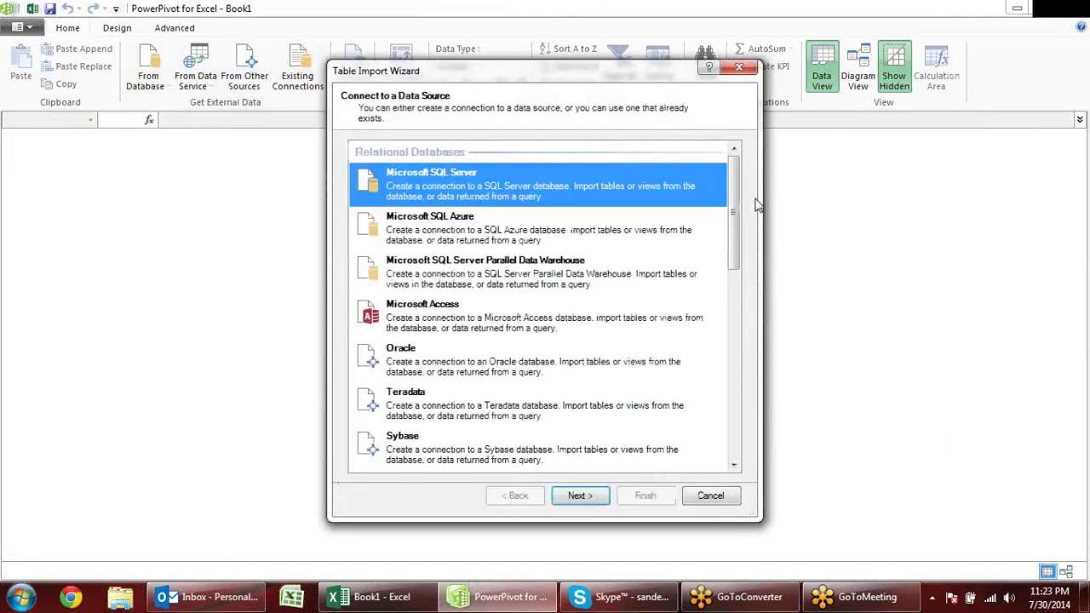
# Choose powerpivot.xlsx as the Excel file data source for a new PowerPivot import
pyautogui.moveTo(735, 213); pyautogui.dragTo(719, 401)
pyautogui.click(521, 376)
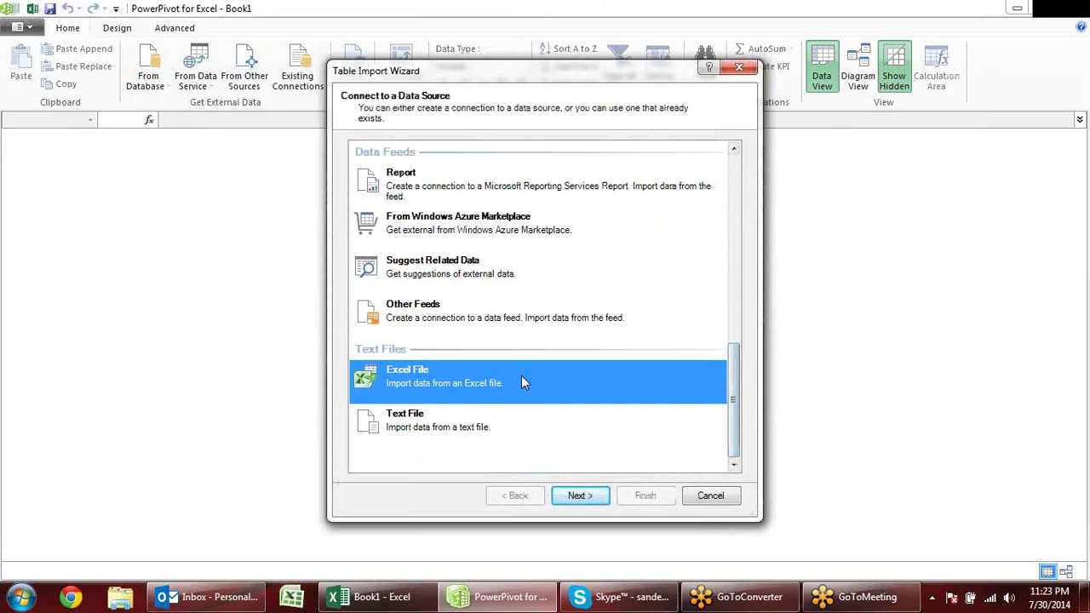
pyautogui.click(579, 496)
pyautogui.click(687, 170)
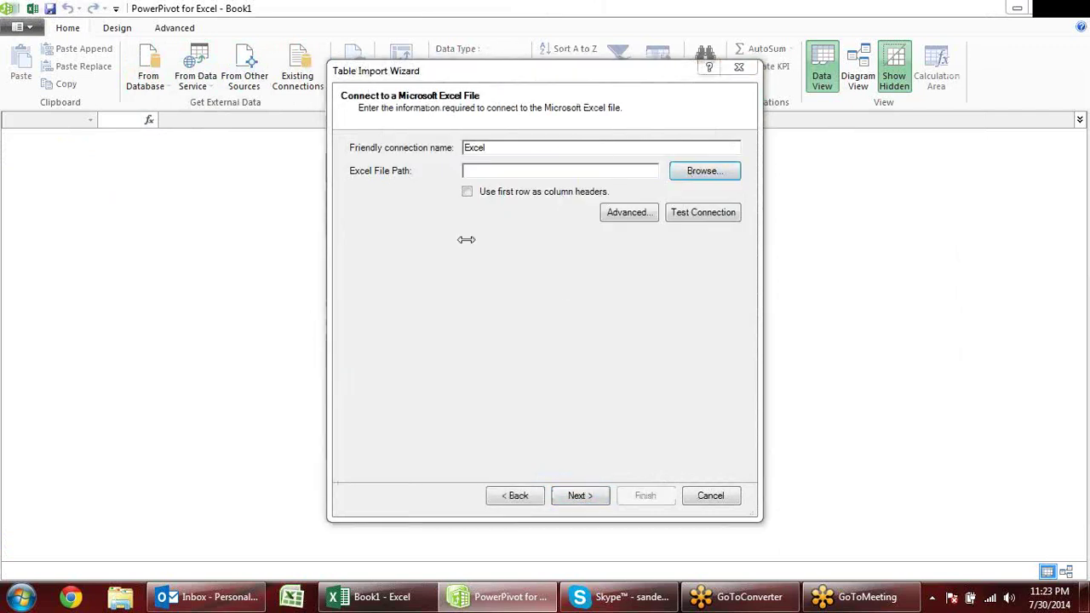
pyautogui.scroll(-10, 531, 315)
pyautogui.click(532, 316)
pyautogui.scroll(-2, 532, 316)
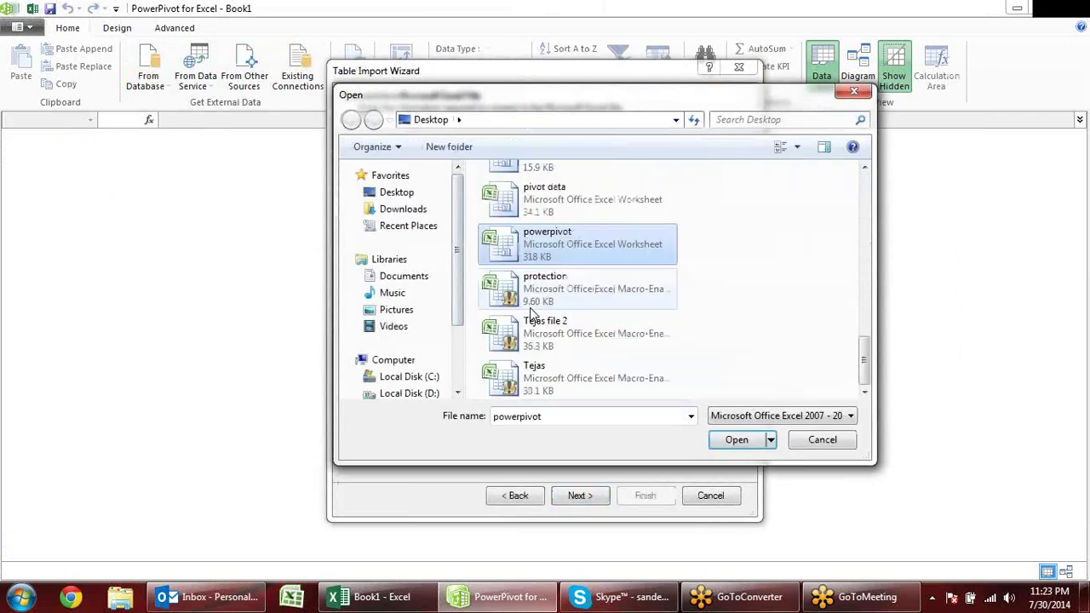
pyautogui.doubleClick(482, 236)
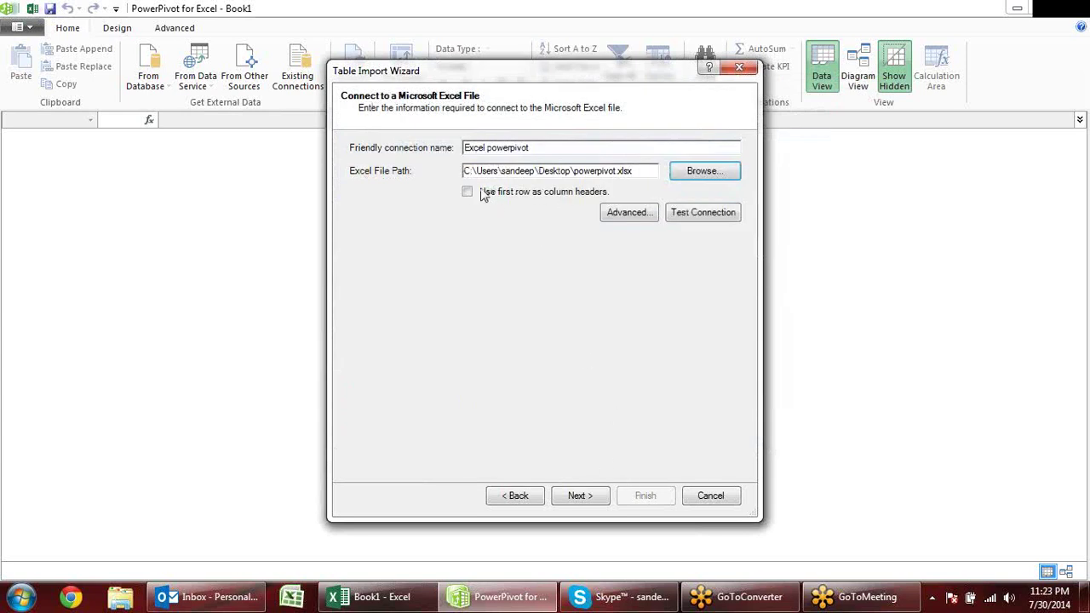
# Use the first row as column headers and import the Customer, Product and Sales sheets
pyautogui.click(467, 193)
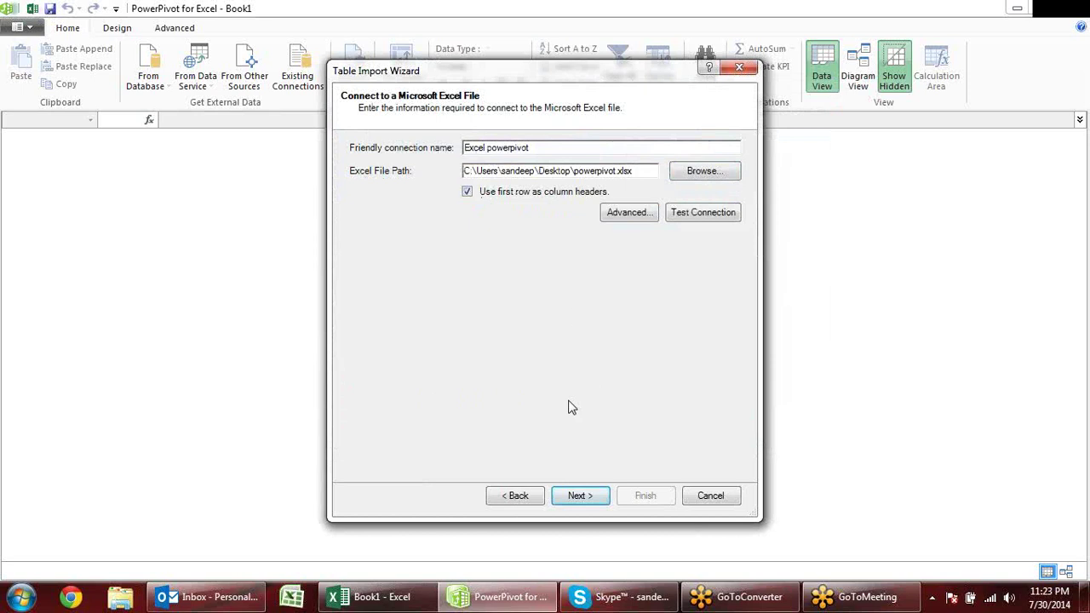
pyautogui.click(602, 496)
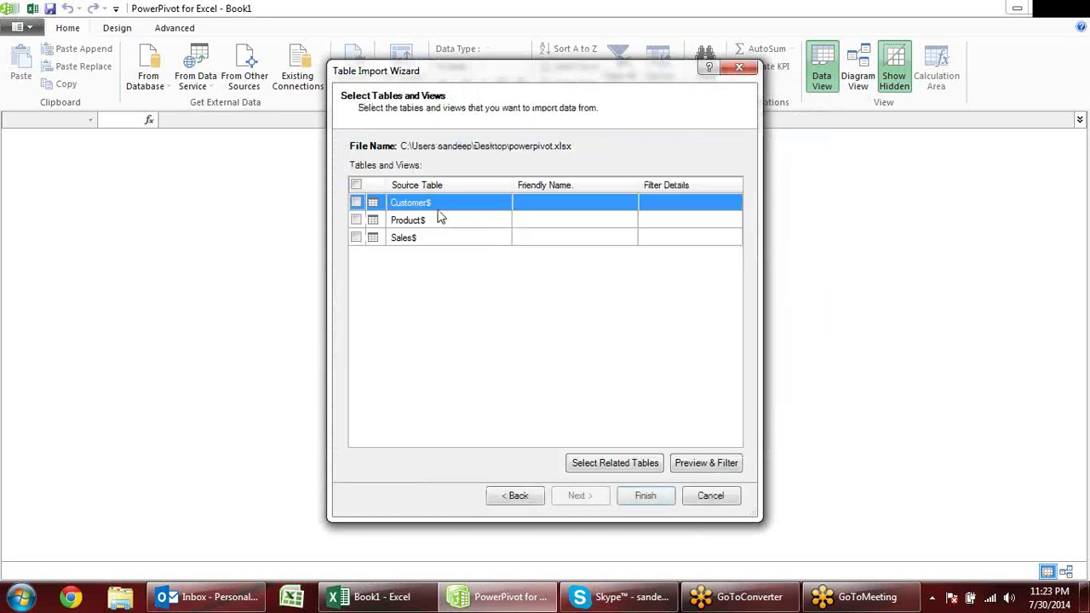
pyautogui.click(356, 185)
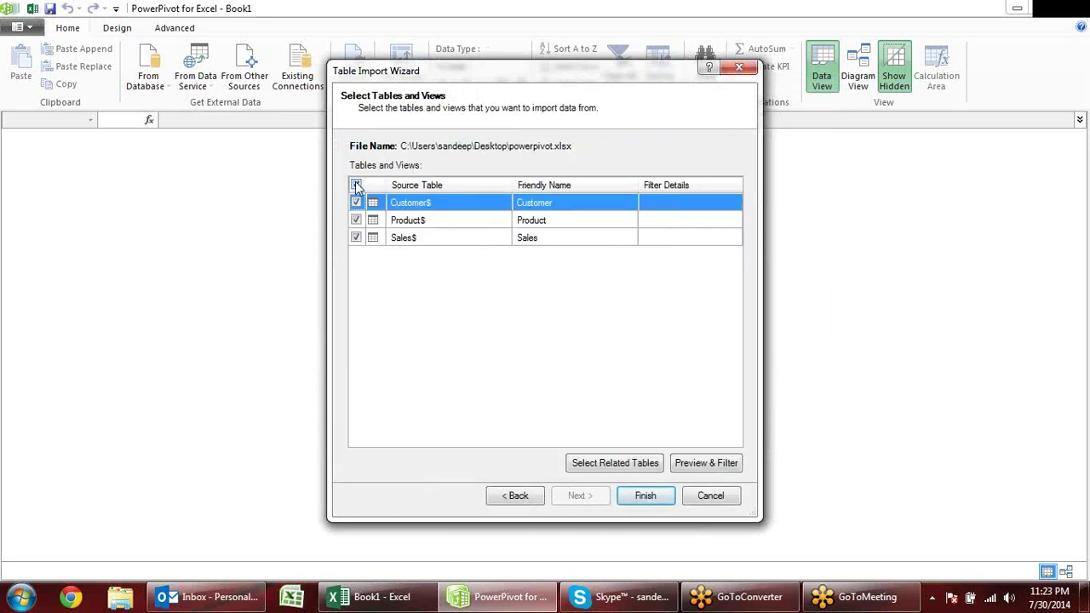
pyautogui.click(651, 501)
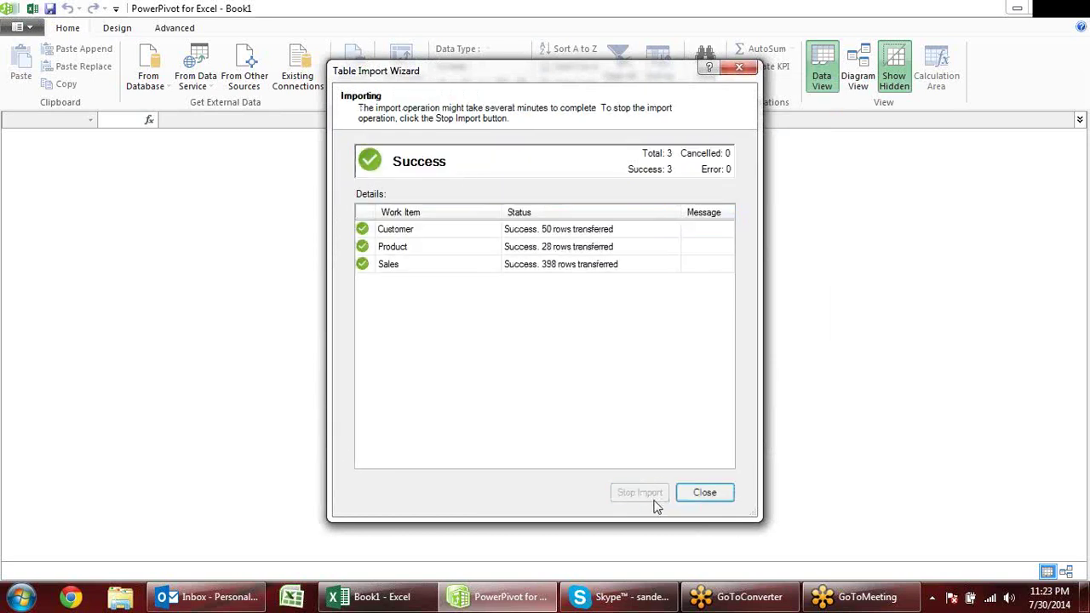
pyautogui.click(697, 497)
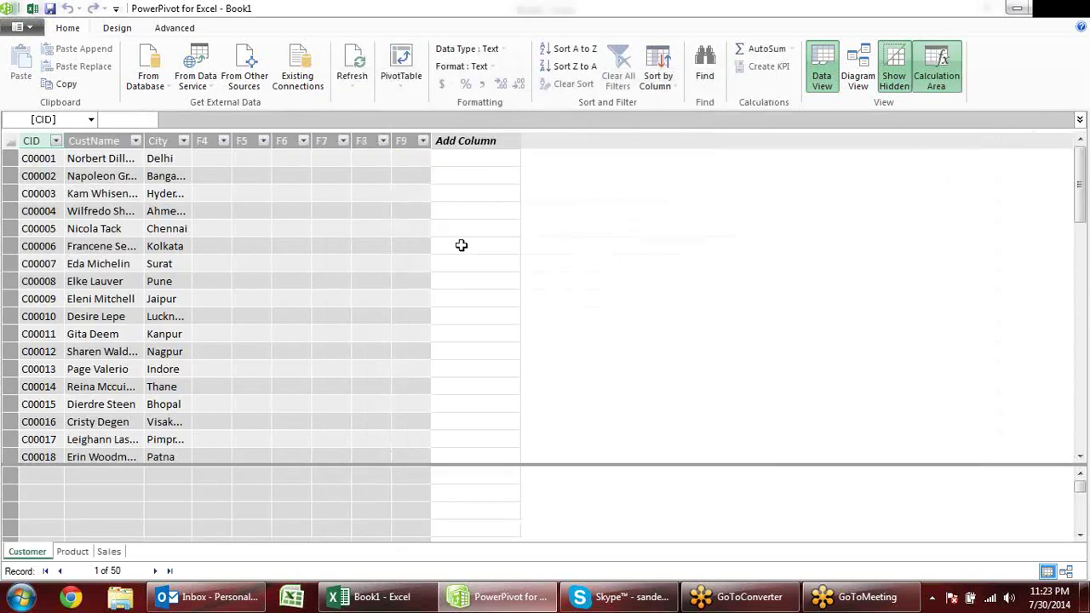
# Add a new column named Price to the Sales table
pyautogui.click(388, 226)
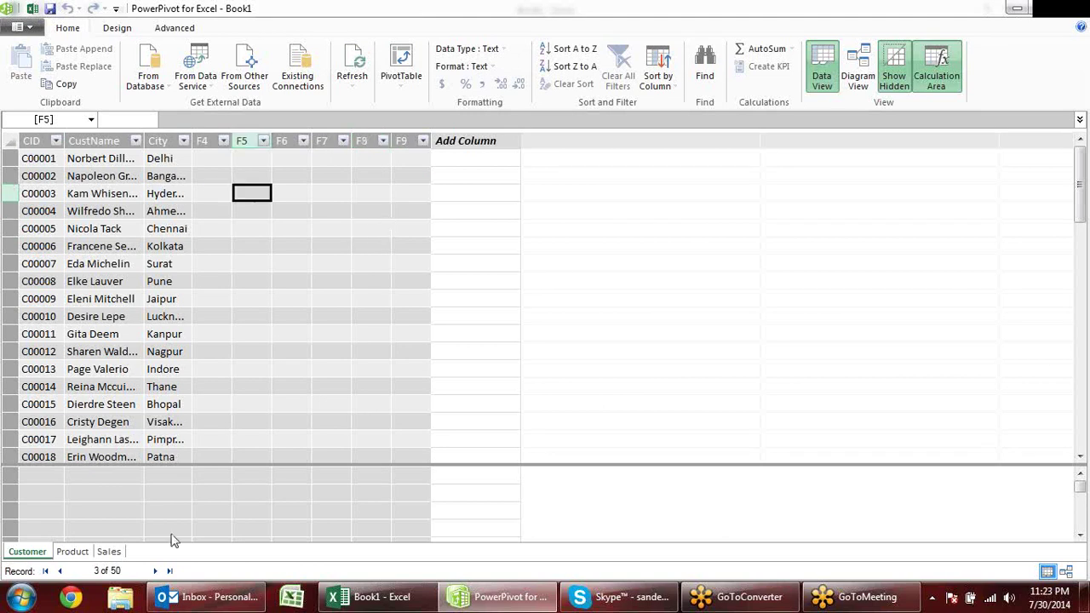
pyautogui.click(73, 552)
pyautogui.click(111, 552)
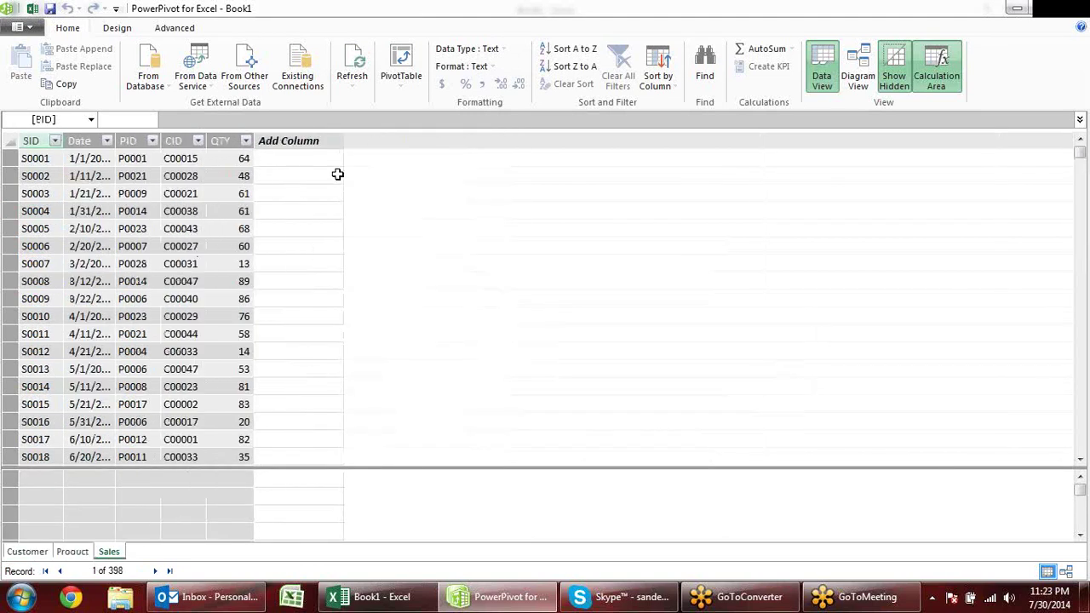
pyautogui.click(308, 142)
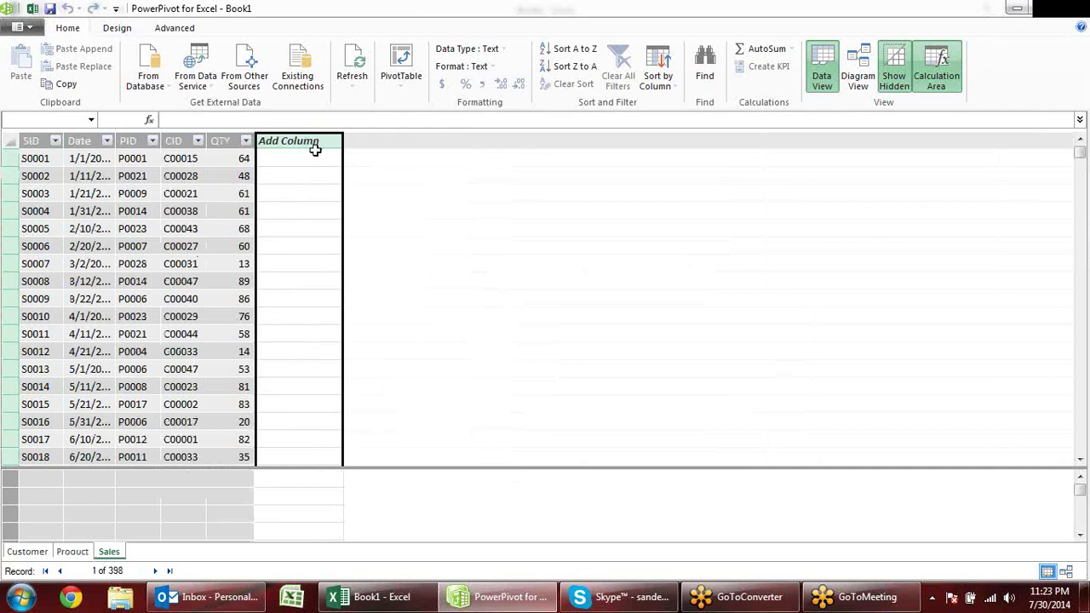
pyautogui.doubleClick(299, 141)
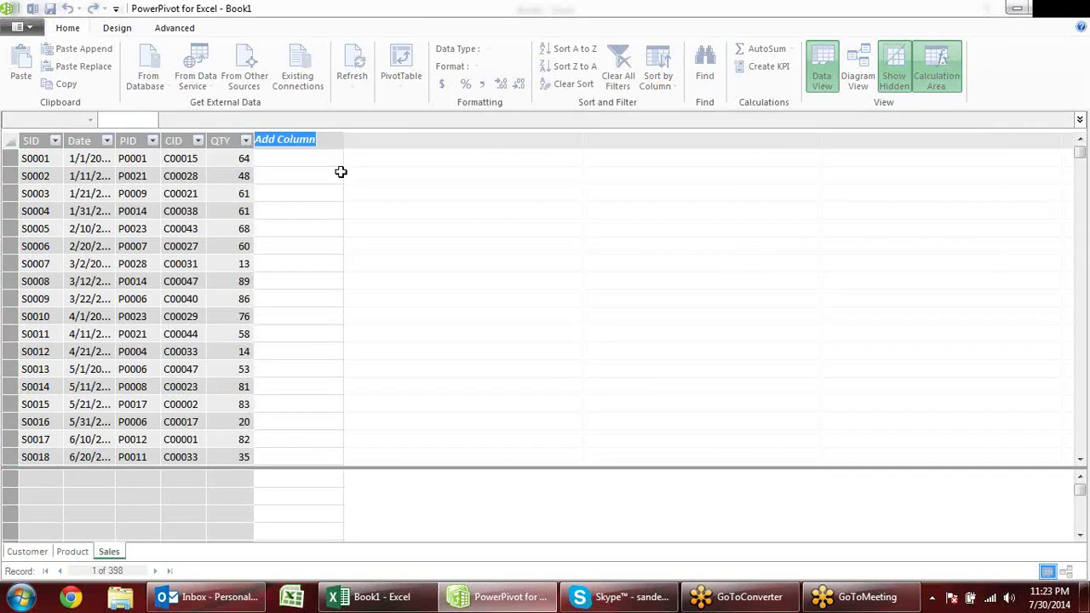
pyautogui.press('Escape')
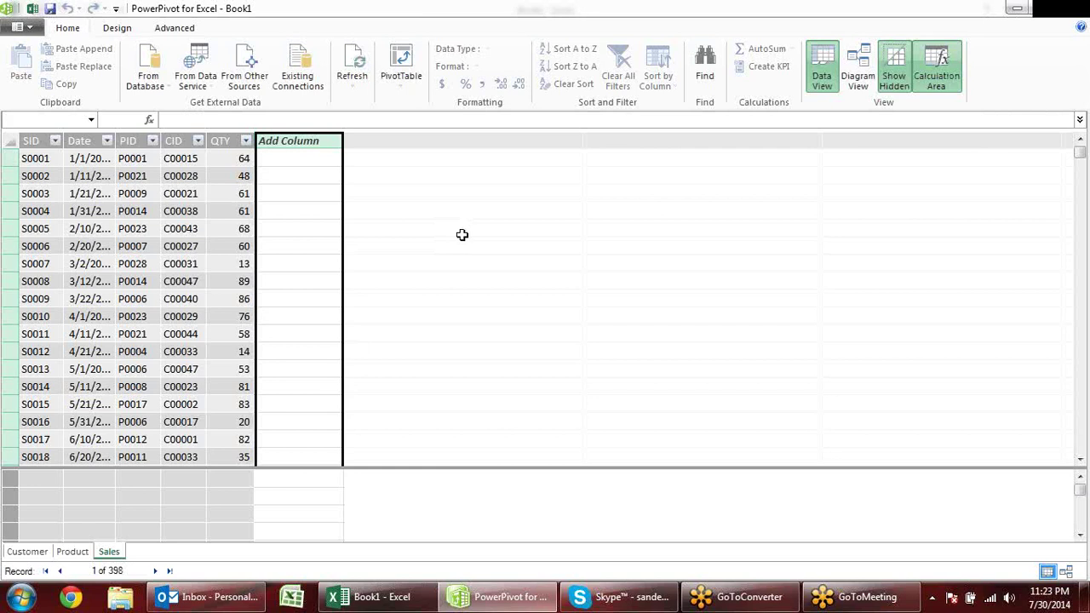
pyautogui.scroll(-1, 393, 328)
pyautogui.scroll(1, 399, 346)
pyautogui.doubleClick(320, 142)
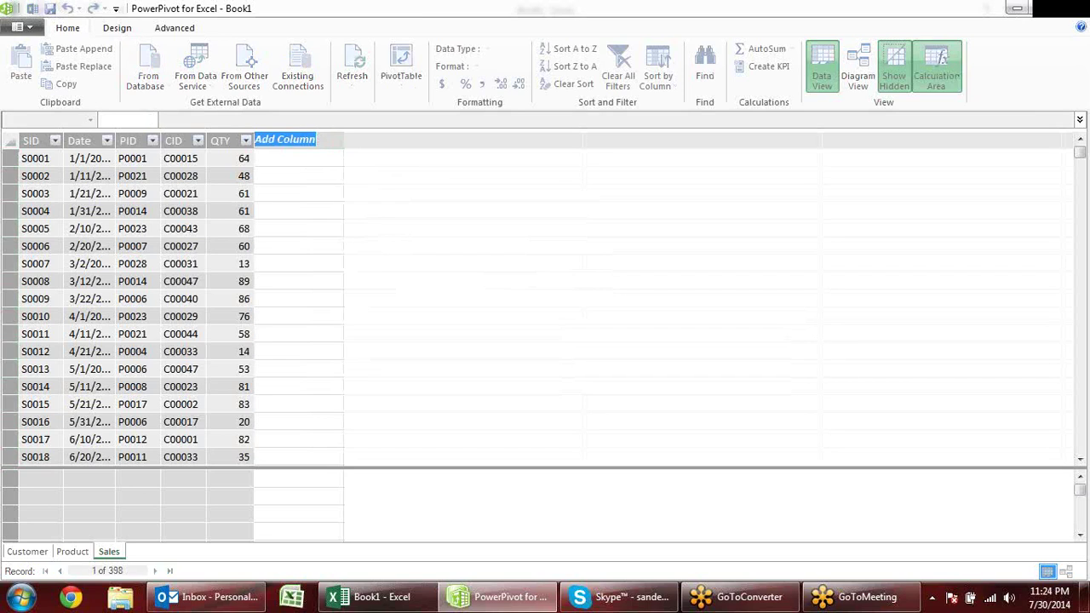
pyautogui.write('Price')
pyautogui.press('Return')
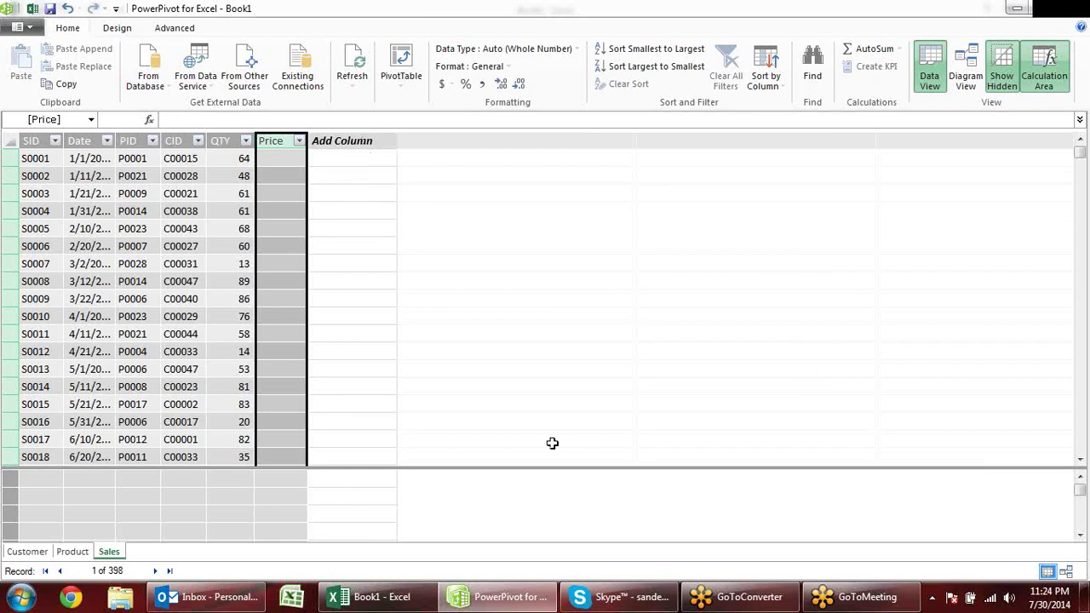
# Delete the Price column, then insert a PivotTable on a new worksheet
pyautogui.click(388, 596)
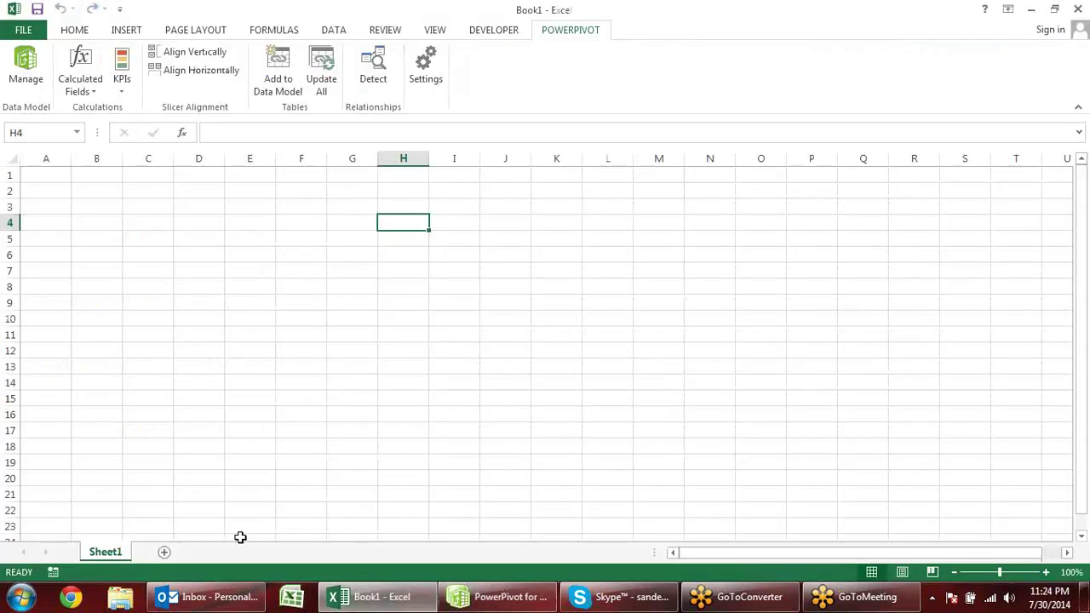
pyautogui.click(484, 596)
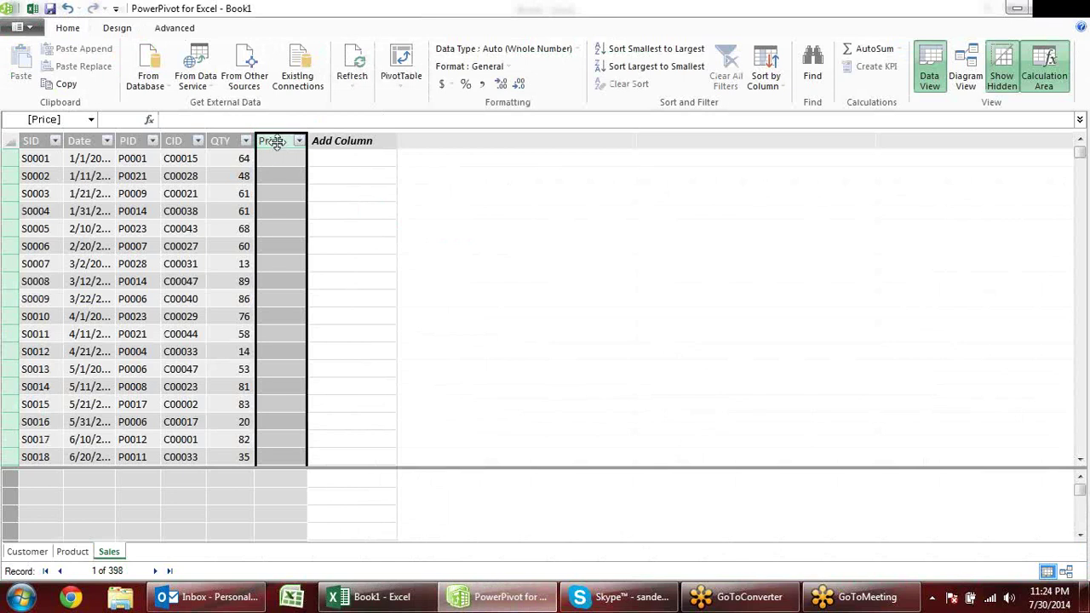
pyautogui.rightClick(277, 145)
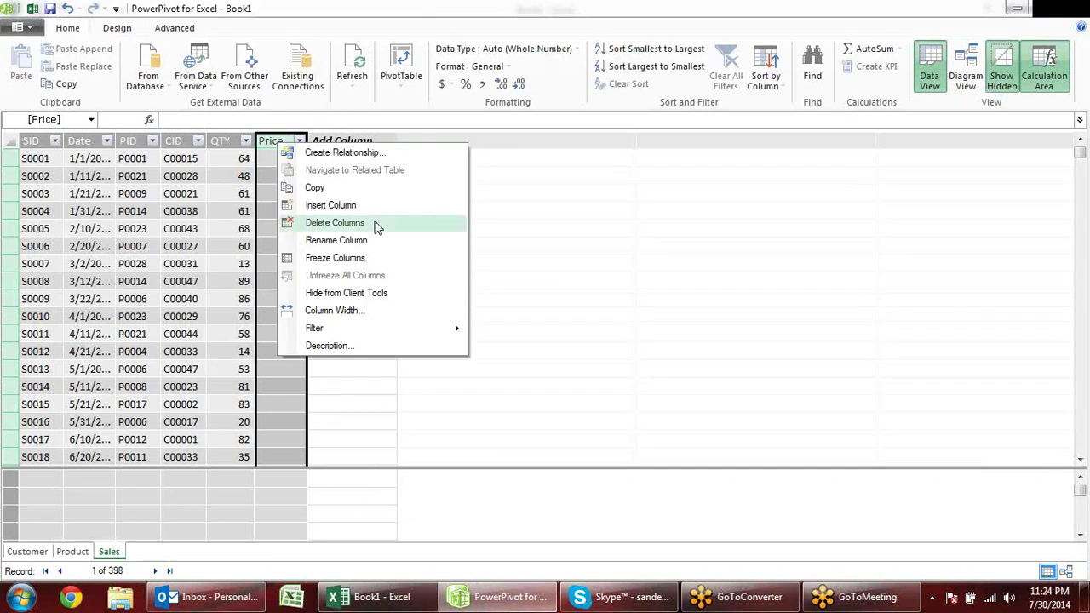
pyautogui.click(375, 222)
pyautogui.click(400, 67)
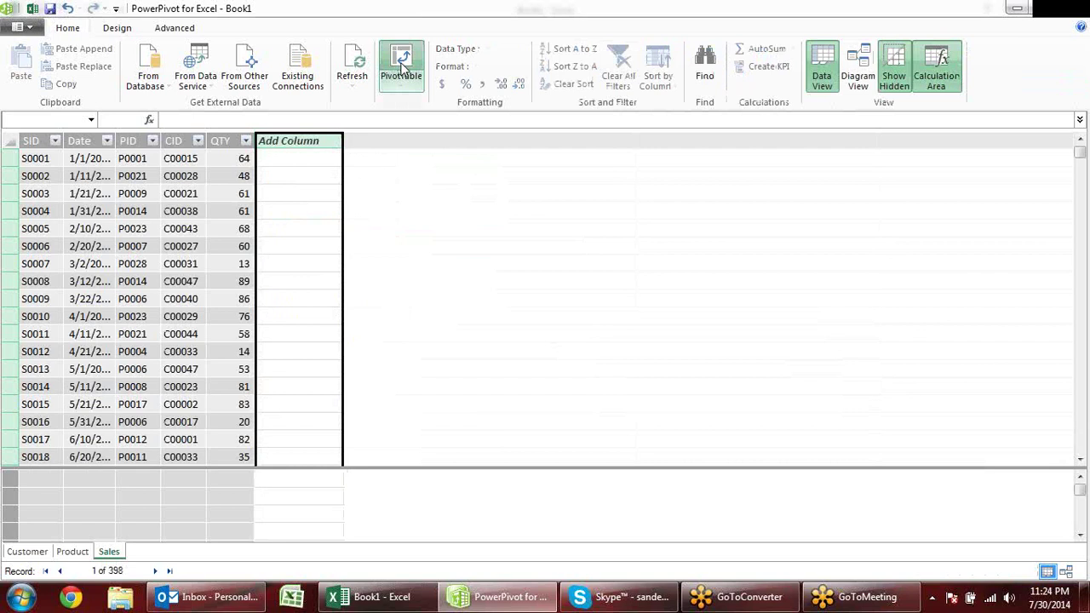
pyautogui.click(585, 334)
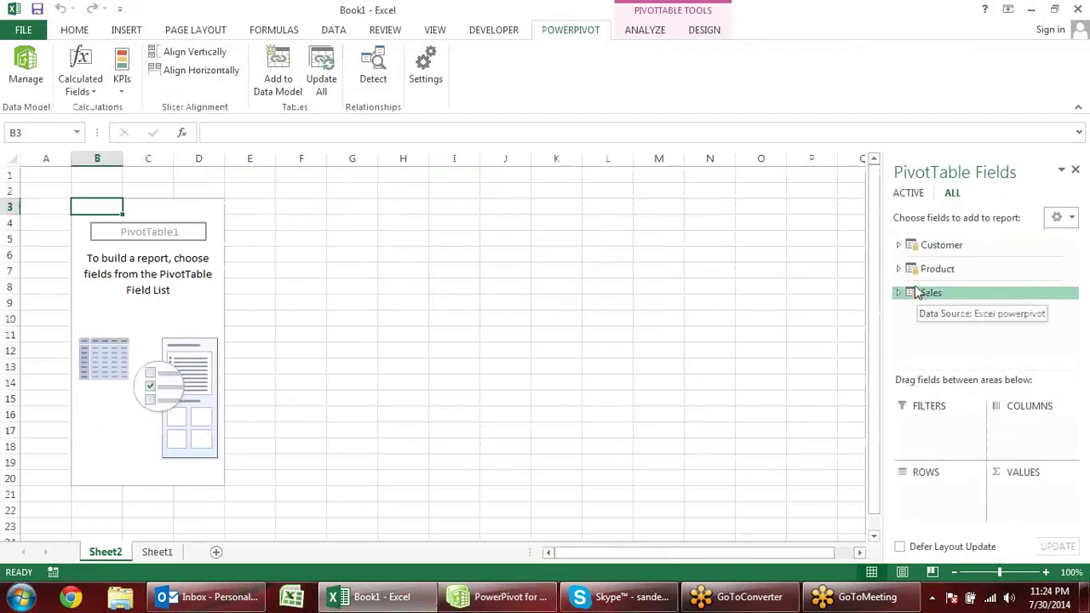
# Put Customer City in the pivot rows and Sales QTY as summed values
pyautogui.click(912, 293)
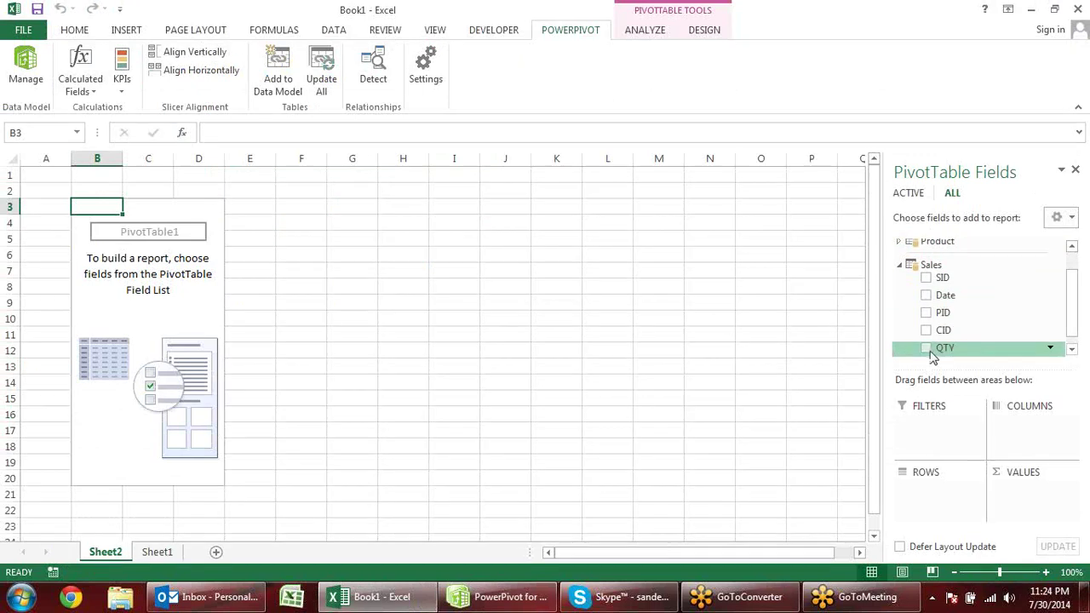
pyautogui.moveTo(1075, 292); pyautogui.dragTo(1075, 280)
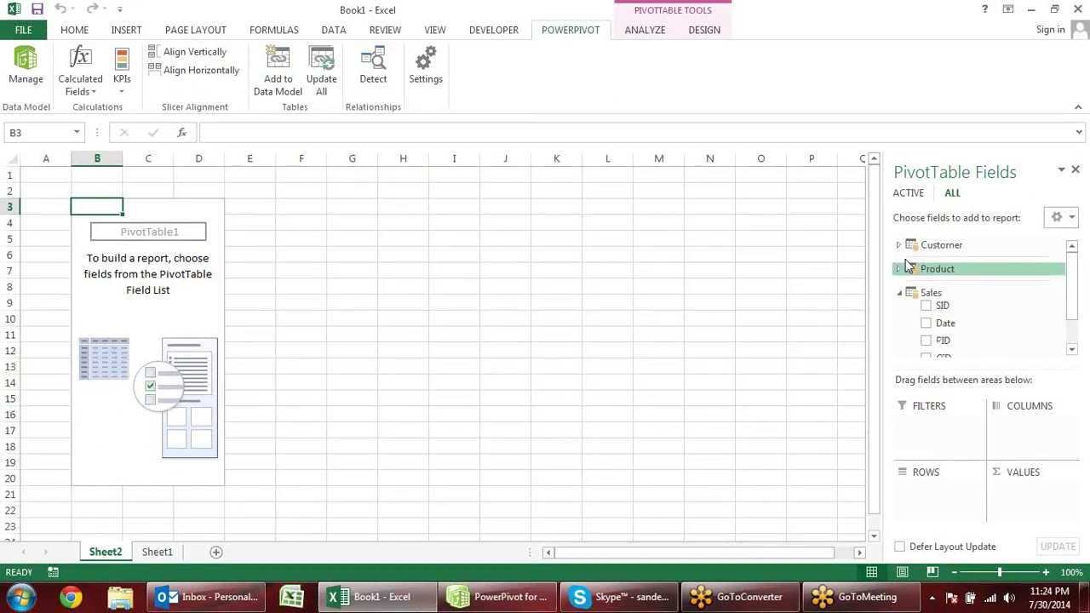
pyautogui.click(900, 246)
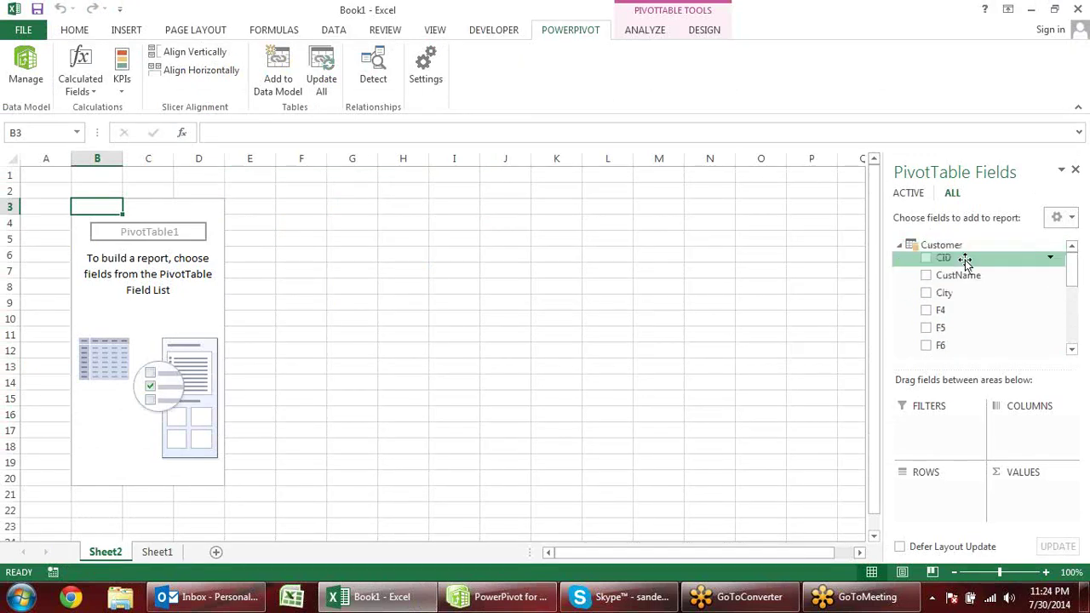
pyautogui.click(926, 292)
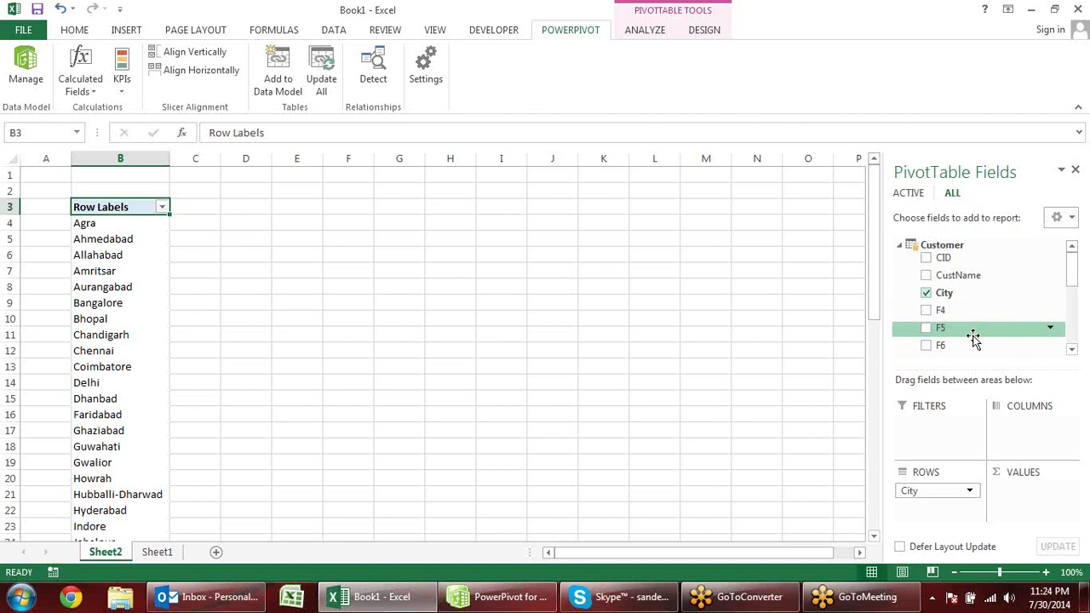
pyautogui.moveTo(1070, 290); pyautogui.dragTo(994, 341)
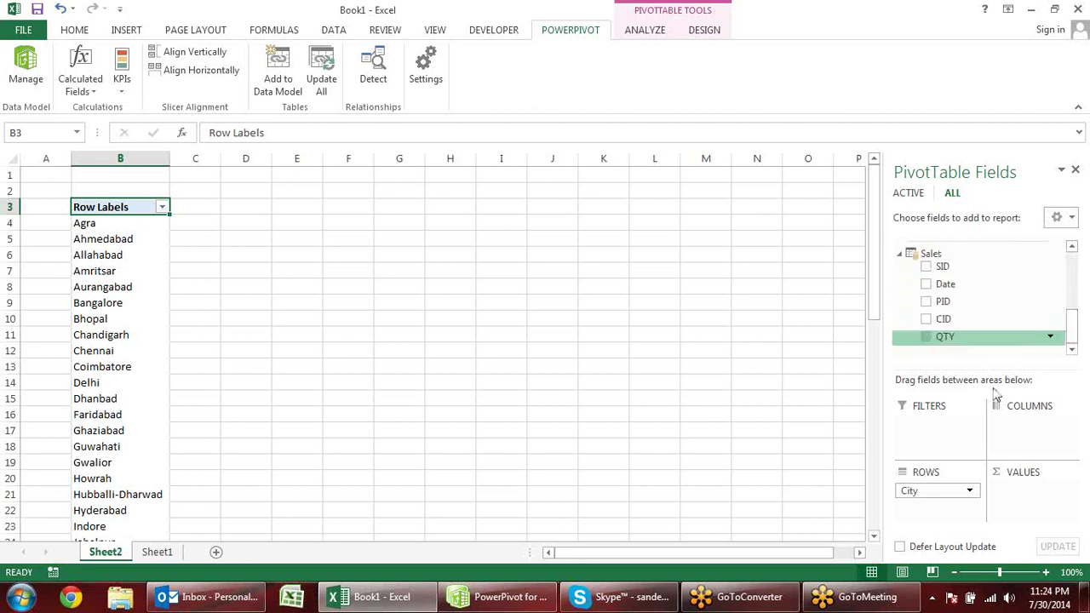
pyautogui.click(945, 336)
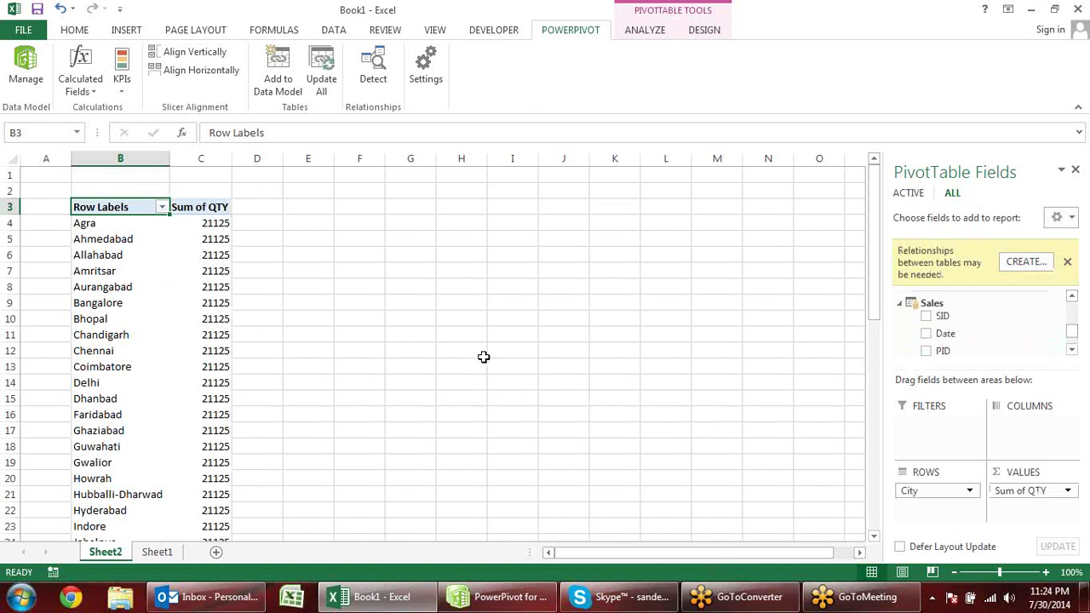
pyautogui.click(1025, 262)
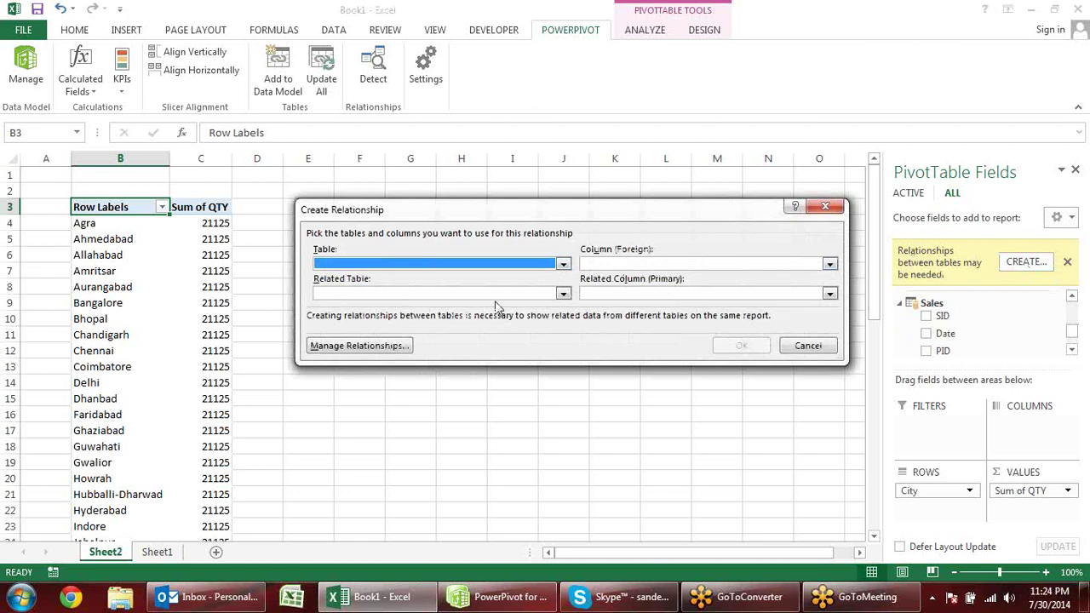
# Relate the Sales table's PID column to Product's PID
pyautogui.click(563, 265)
pyautogui.click(443, 309)
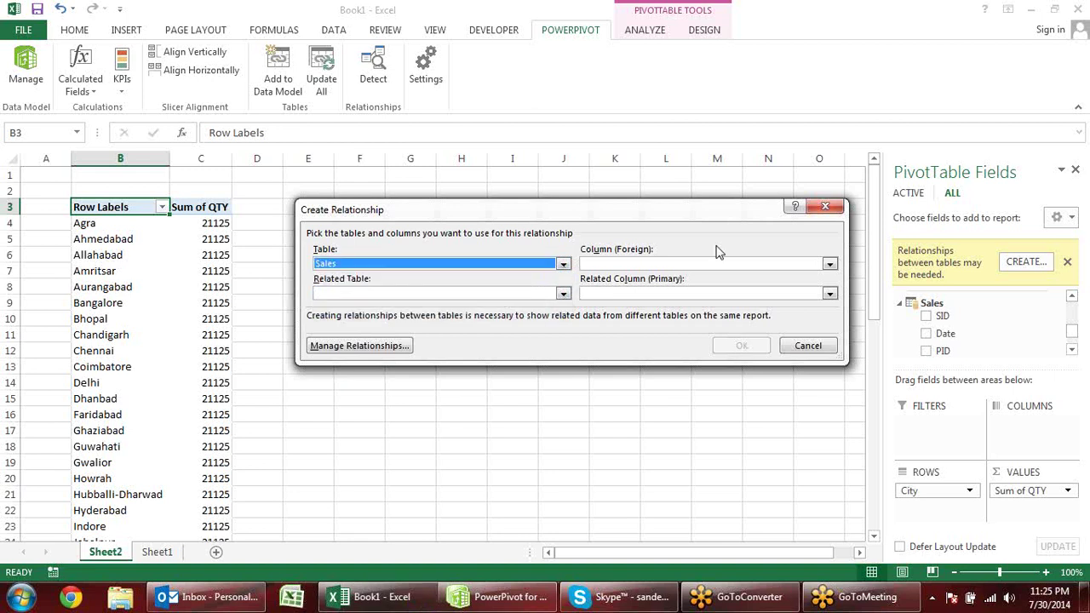
pyautogui.click(830, 265)
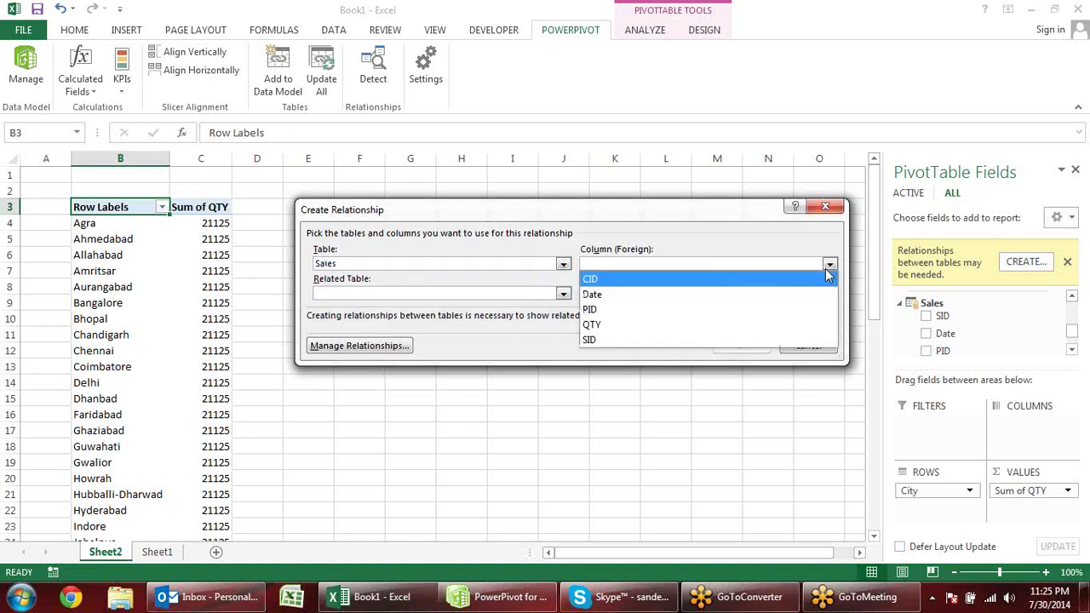
pyautogui.click(753, 313)
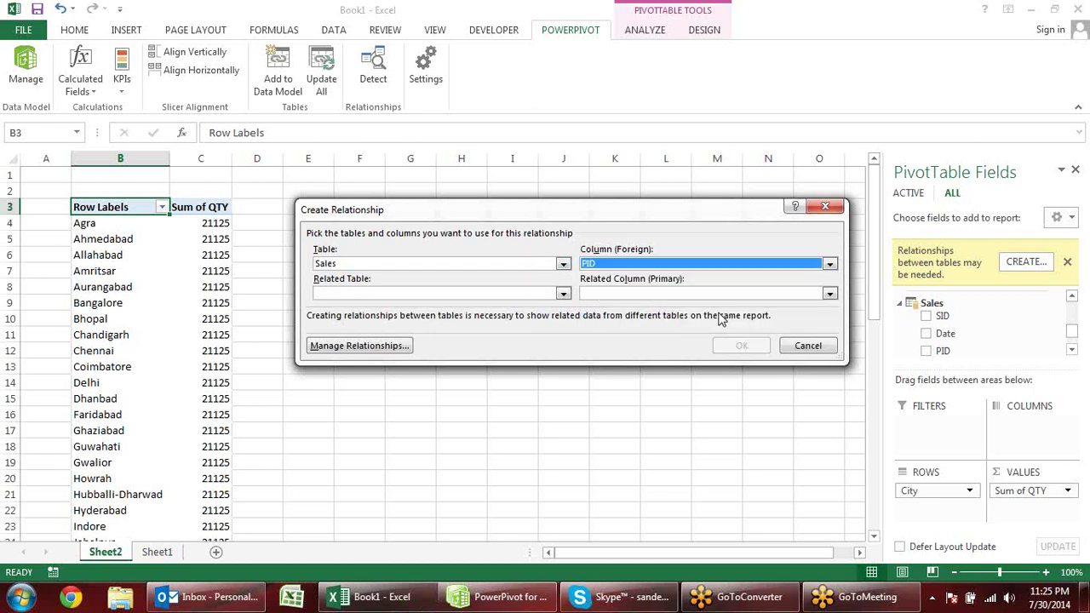
pyautogui.click(563, 293)
pyautogui.click(556, 322)
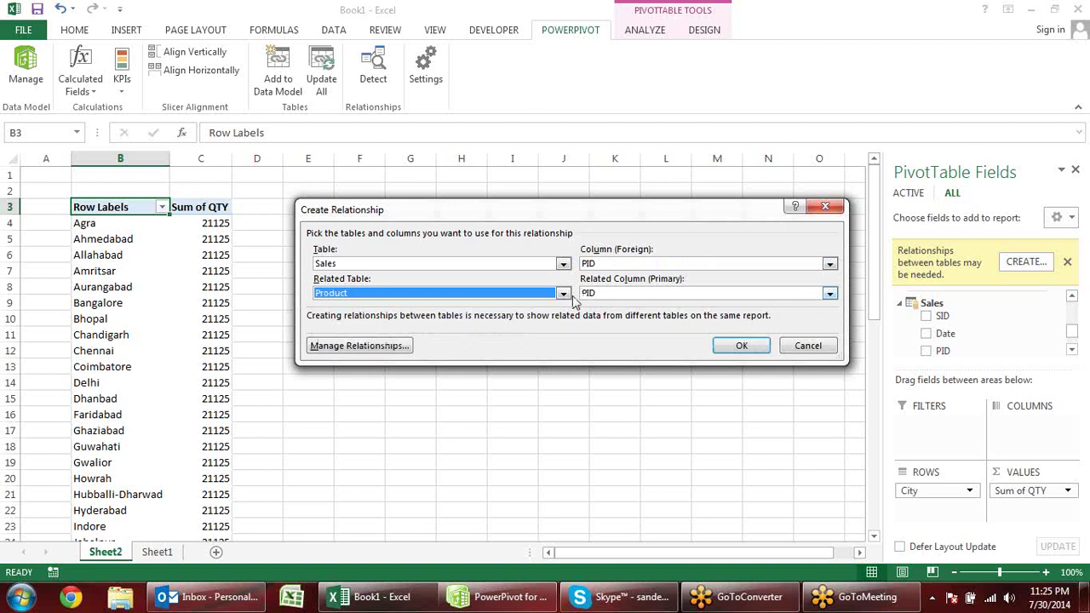
pyautogui.click(755, 347)
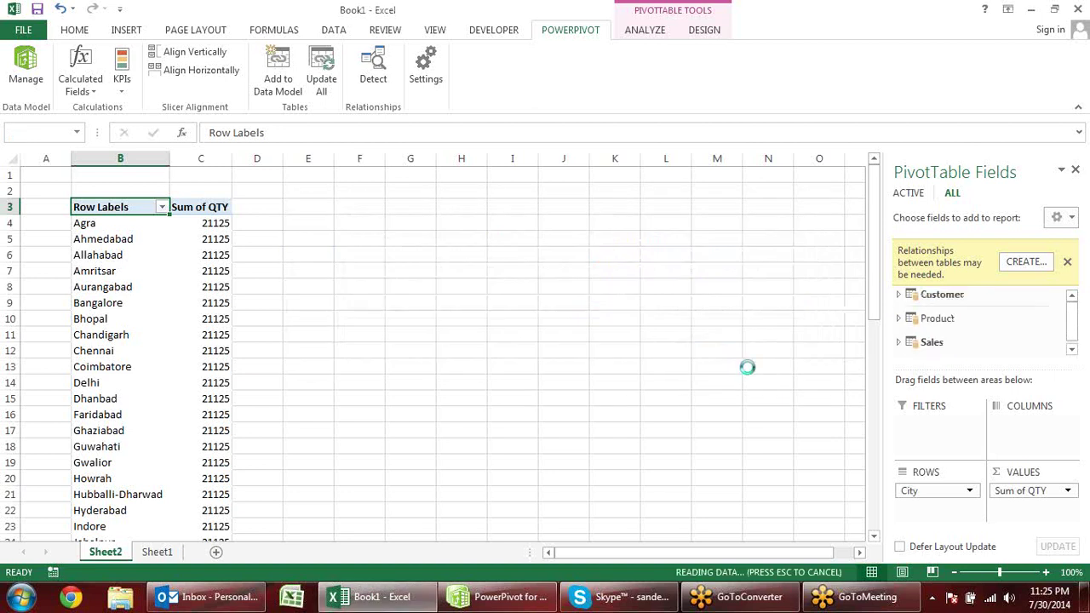
# Relate the Sales table's CID column to Customer's CID
pyautogui.click(1031, 263)
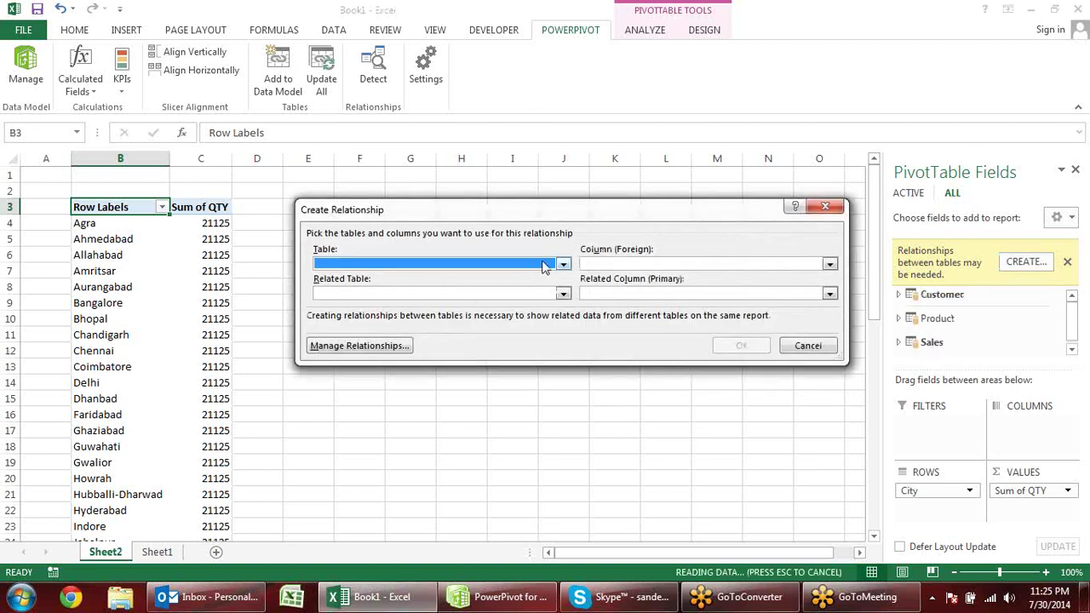
pyautogui.click(562, 266)
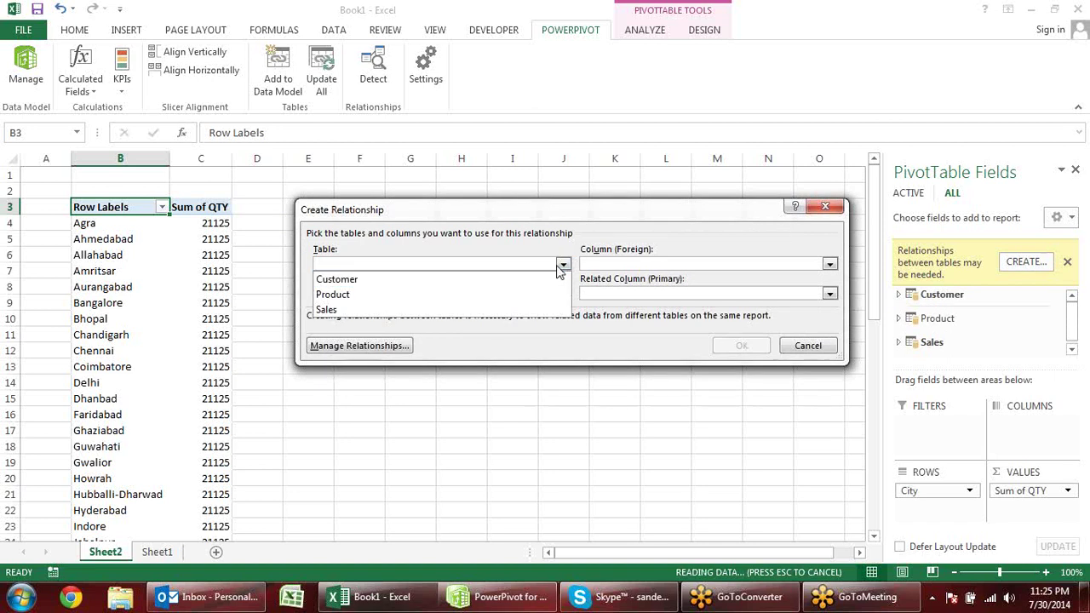
pyautogui.click(517, 309)
pyautogui.click(831, 265)
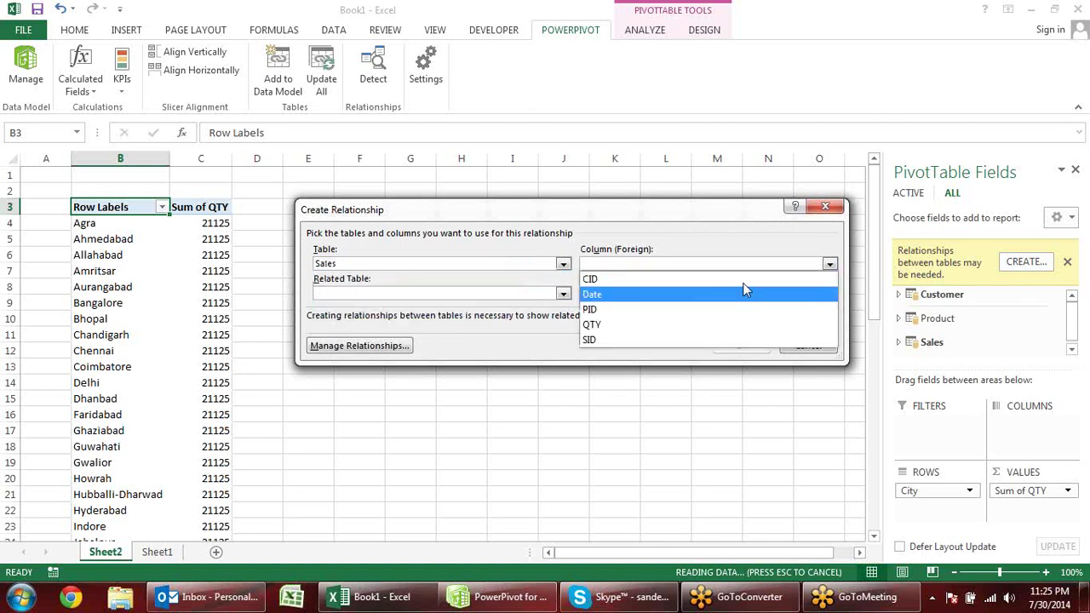
pyautogui.click(777, 278)
pyautogui.click(563, 294)
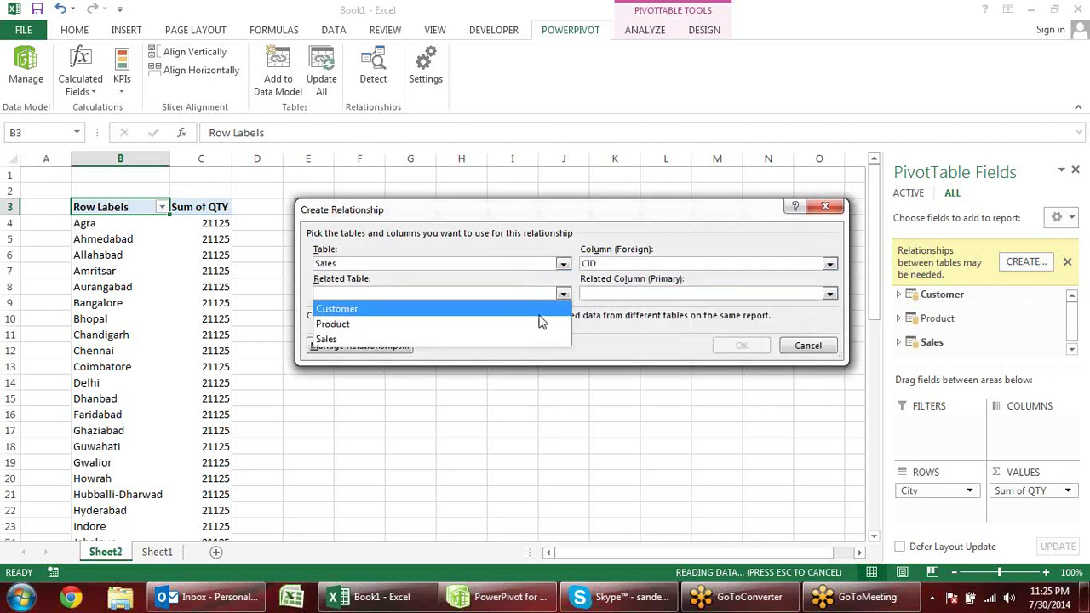
pyautogui.click(543, 308)
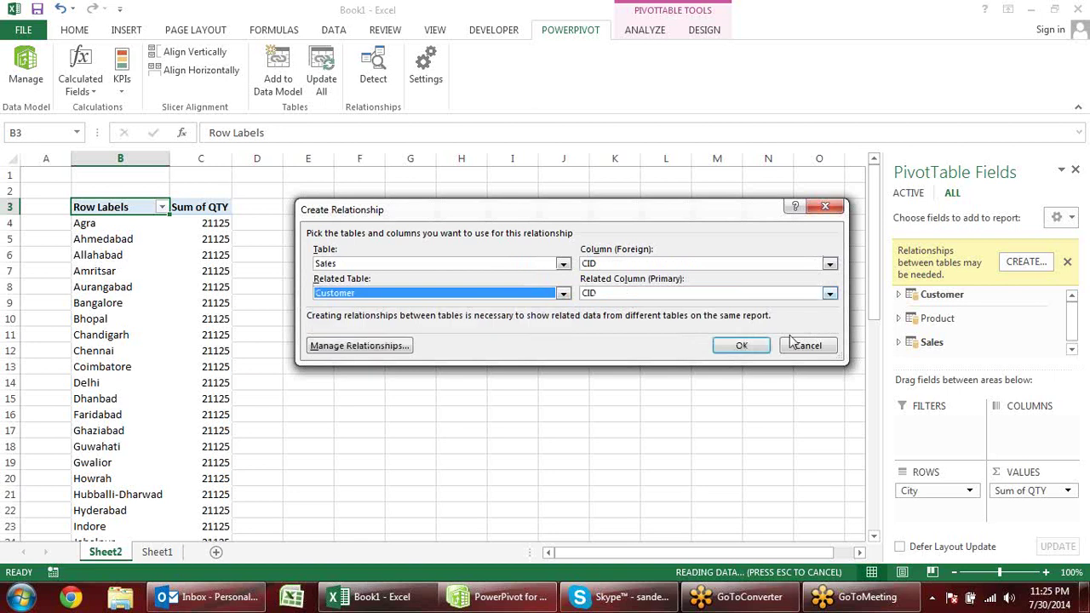
pyautogui.click(754, 346)
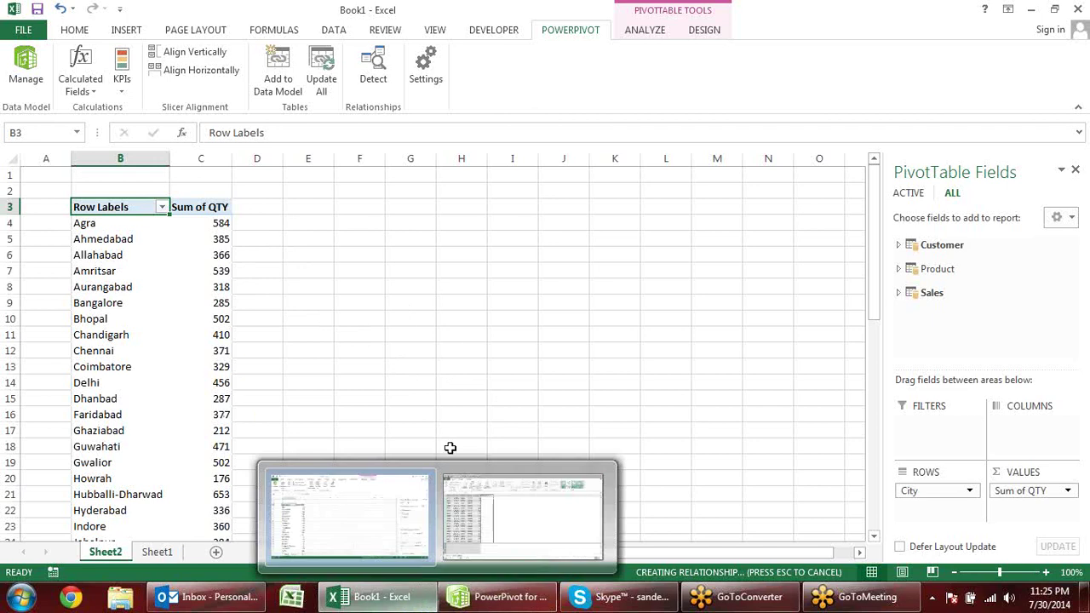
pyautogui.click(558, 287)
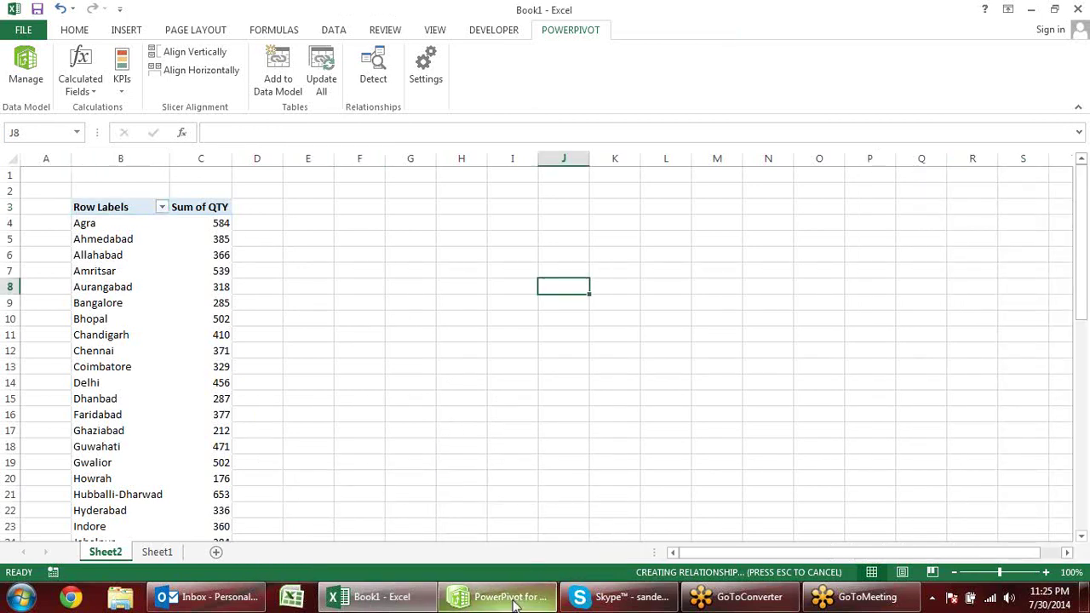
pyautogui.moveTo(517, 601)
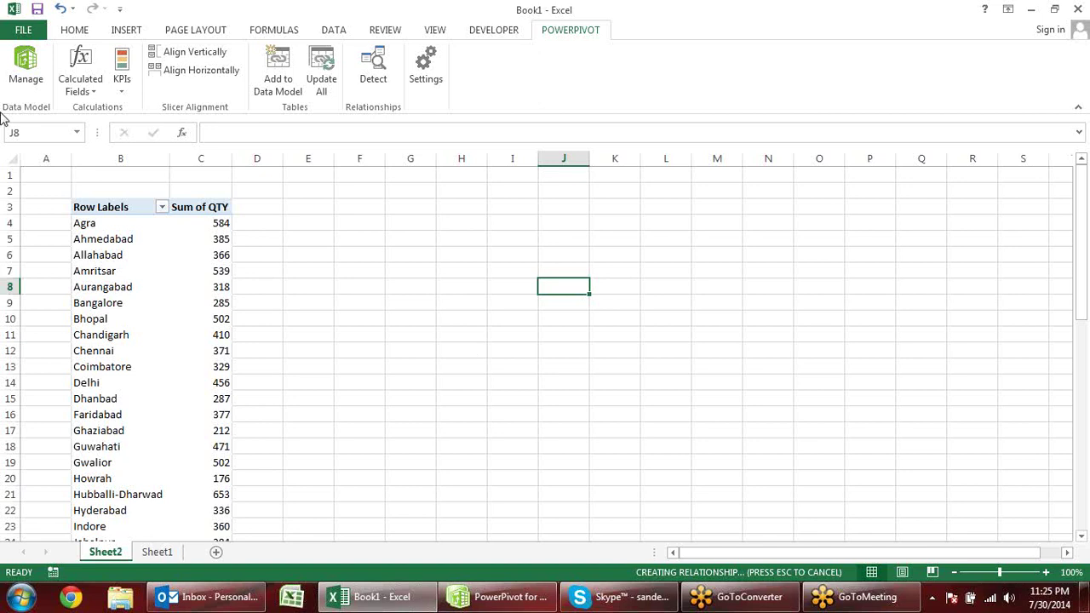
pyautogui.click(218, 222)
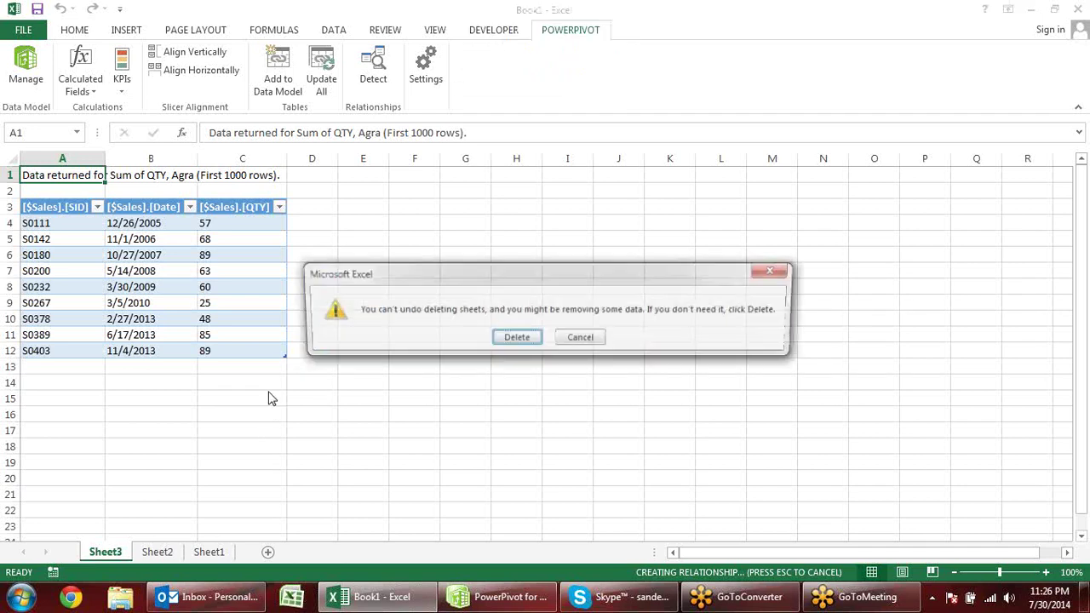
pyautogui.press('Return')
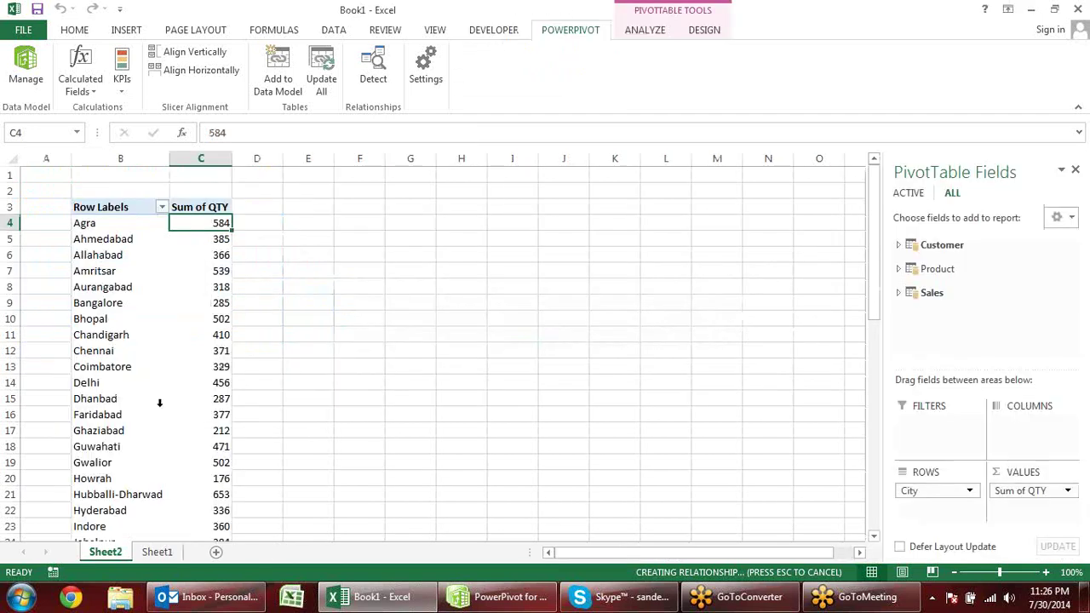
pyautogui.click(26, 72)
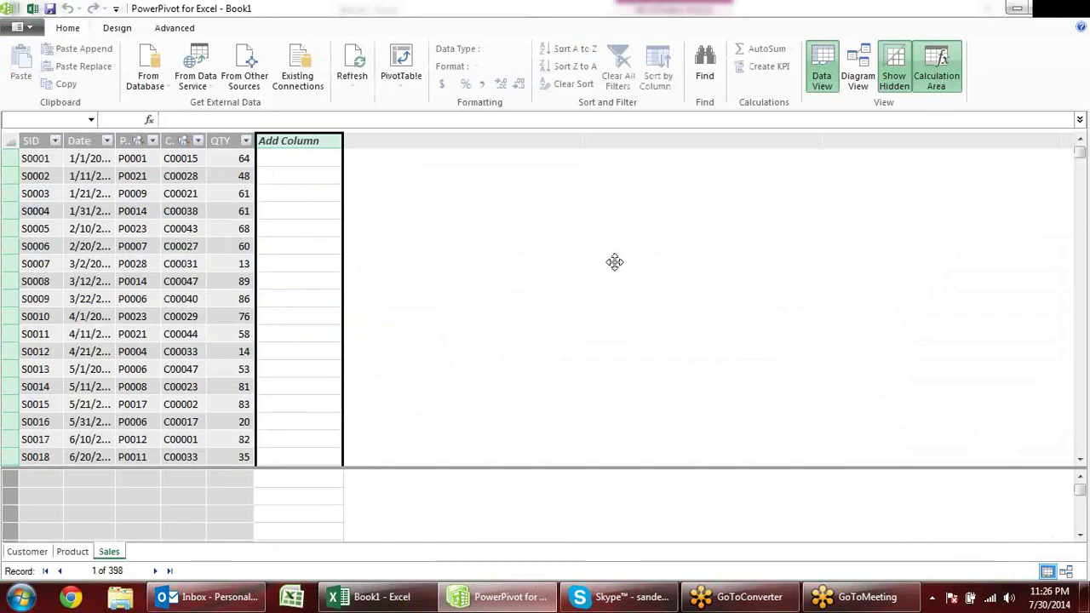
pyautogui.click(305, 174)
pyautogui.click(322, 265)
pyautogui.click(316, 346)
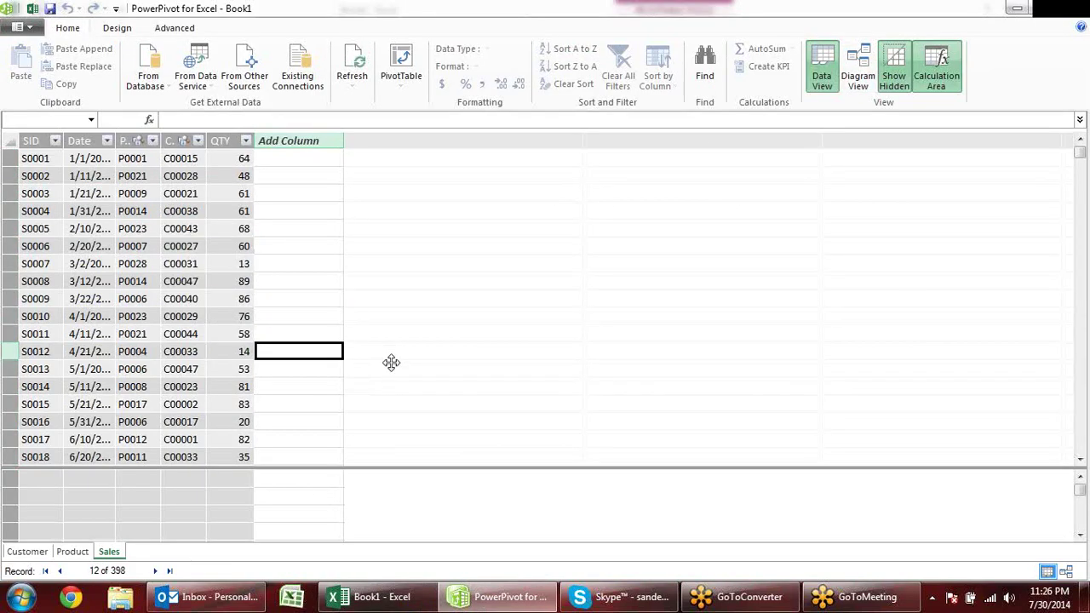
pyautogui.click(338, 397)
pyautogui.click(300, 246)
pyautogui.click(316, 192)
pyautogui.click(328, 160)
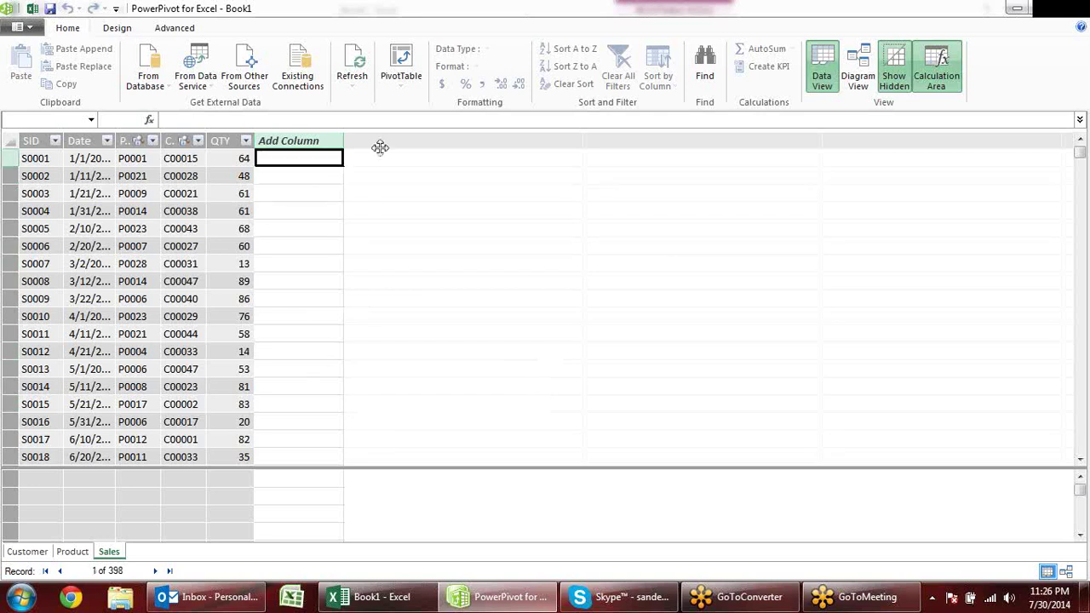
pyautogui.click(1081, 9)
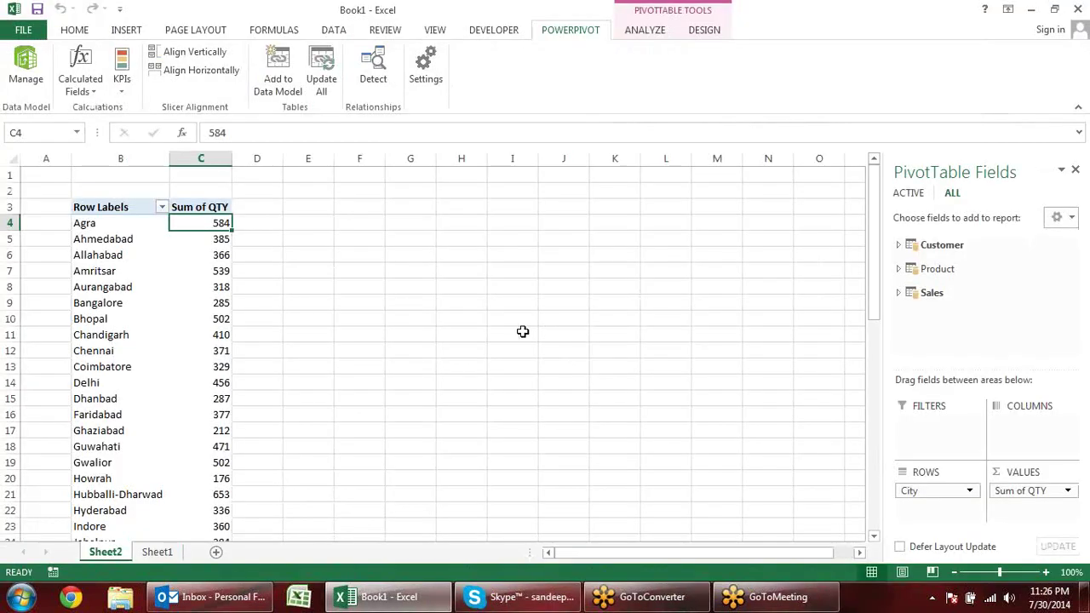
pyautogui.click(409, 295)
pyautogui.click(311, 239)
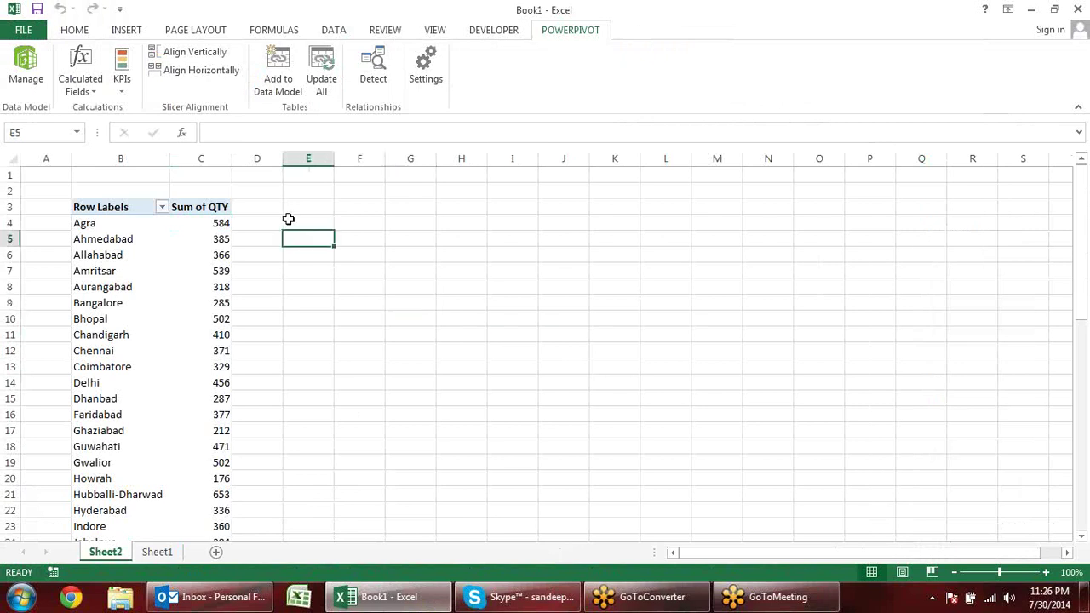
pyautogui.click(380, 254)
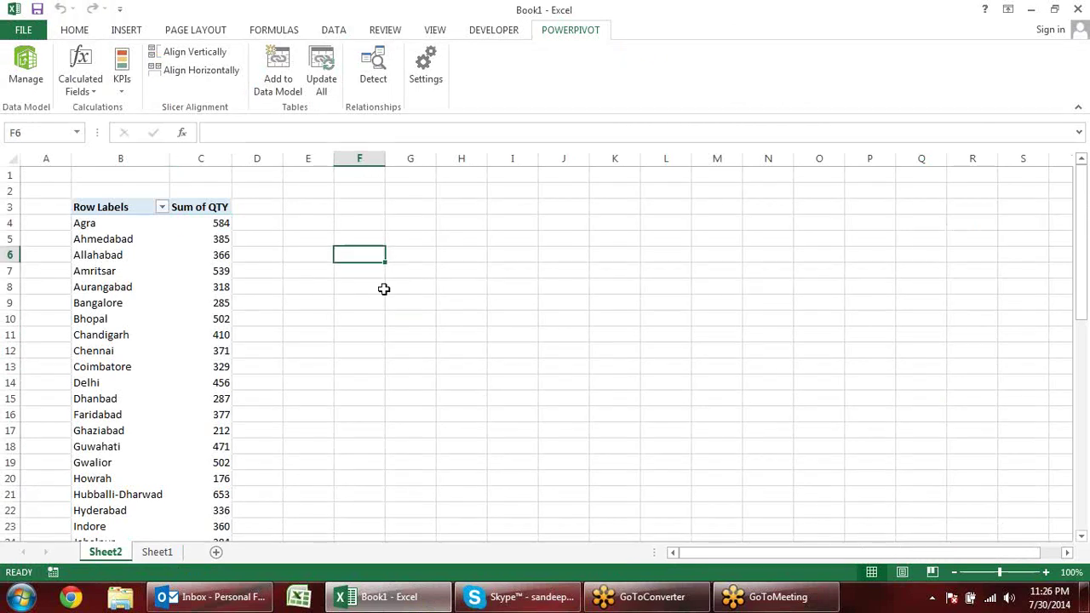
pyautogui.click(323, 319)
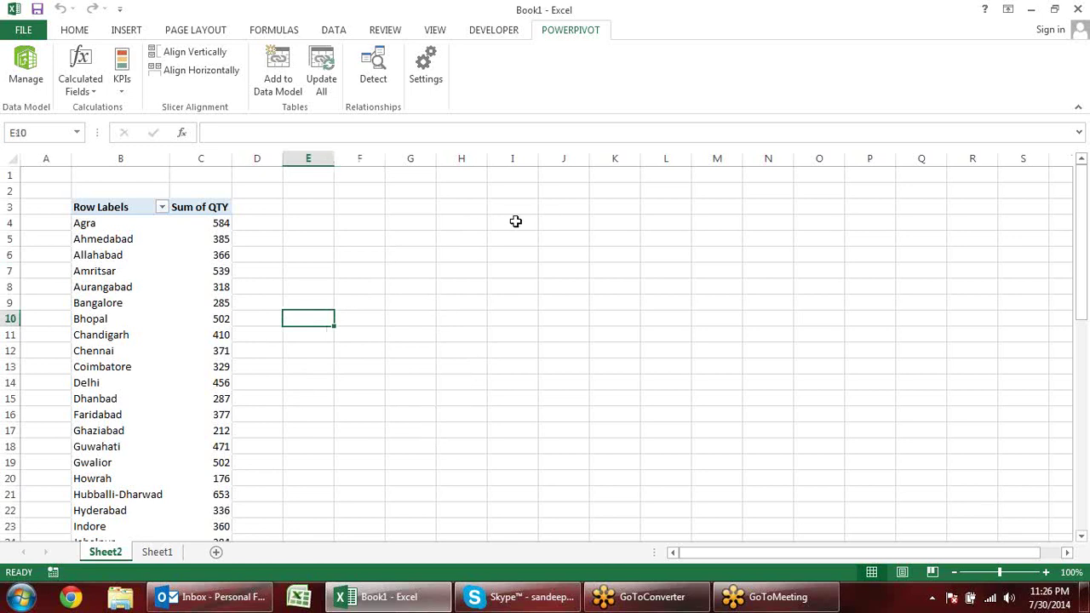
pyautogui.click(528, 275)
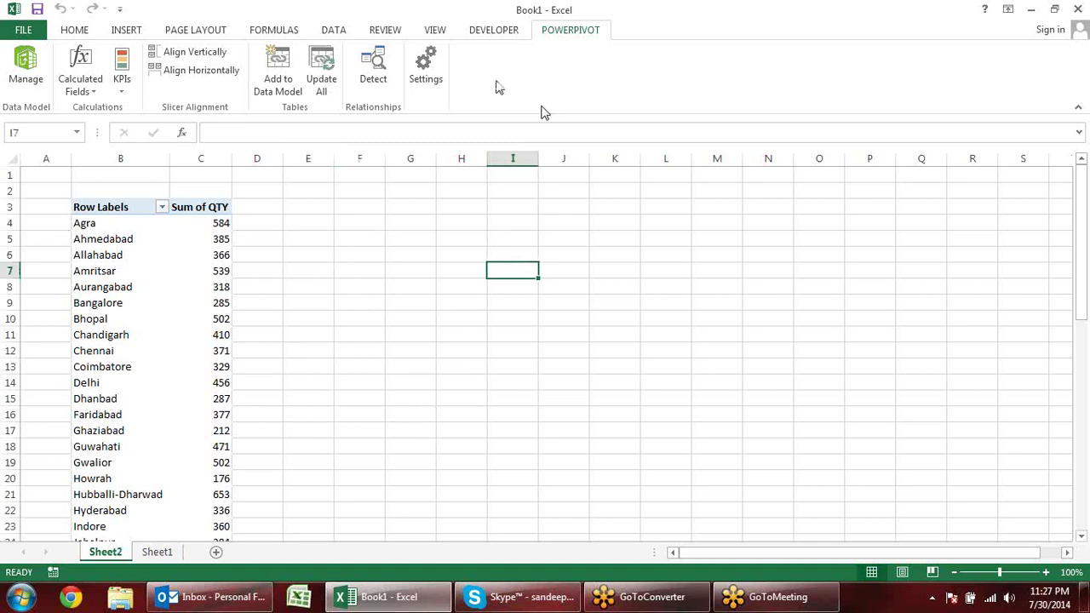
pyautogui.click(326, 206)
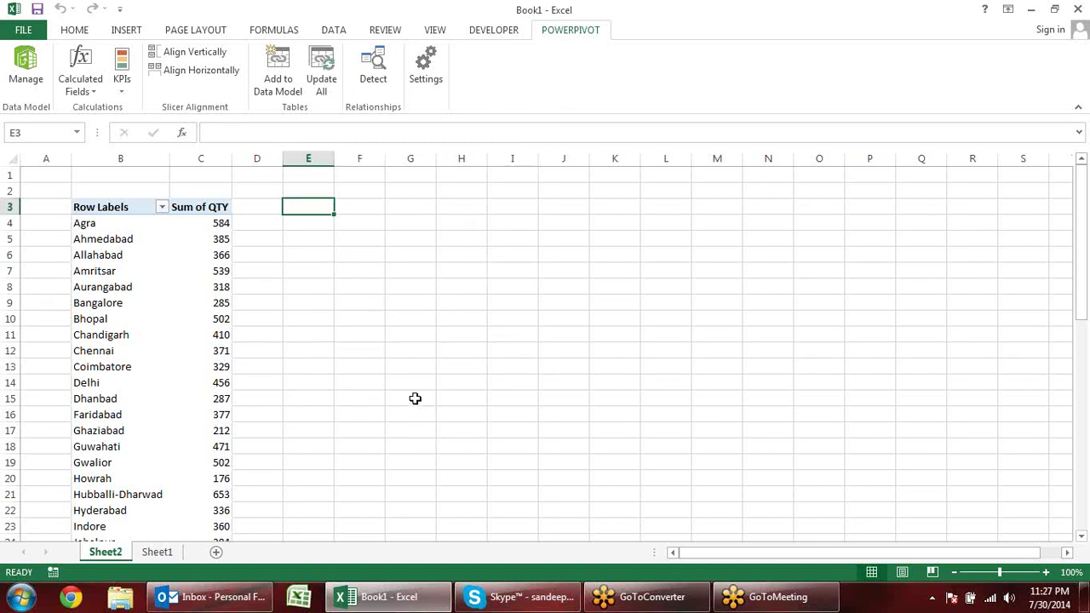
pyautogui.moveTo(254, 593)
pyautogui.click(72, 598)
pyautogui.press('super+1')
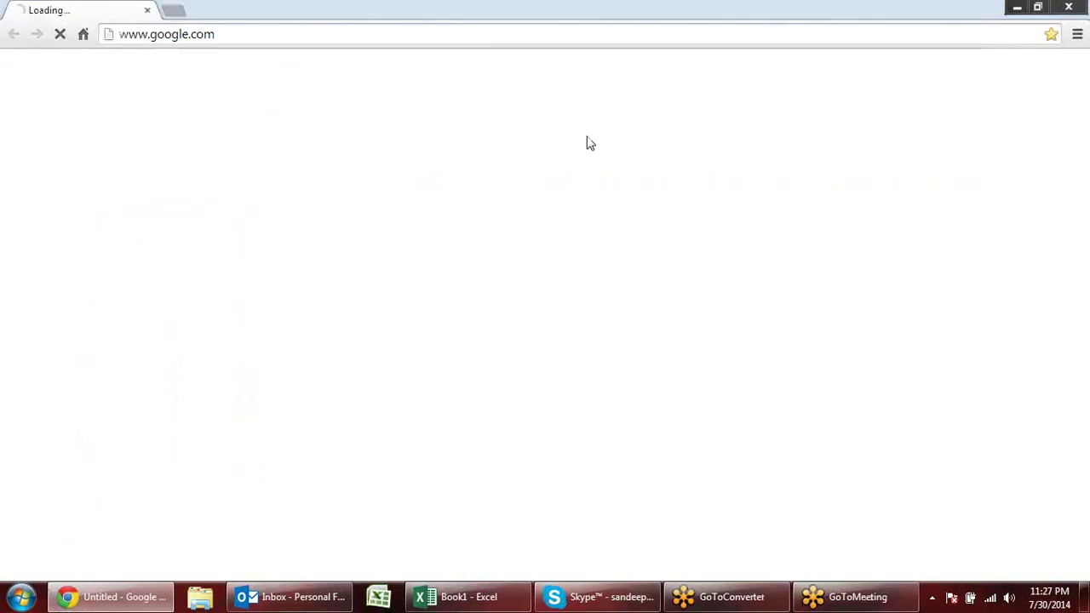
pyautogui.click(444, 36)
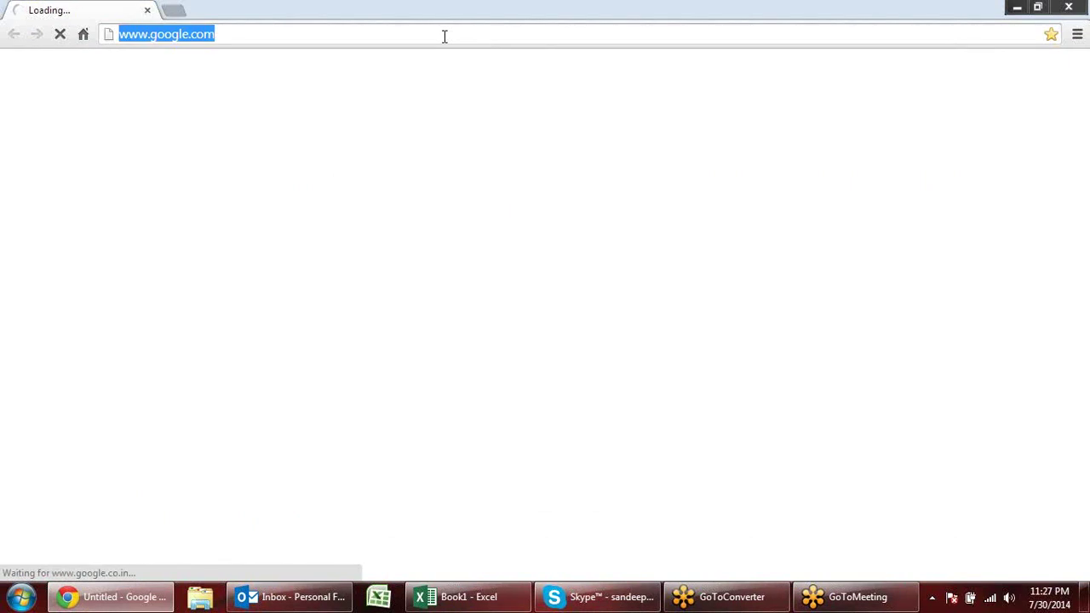
pyautogui.write('youtube')
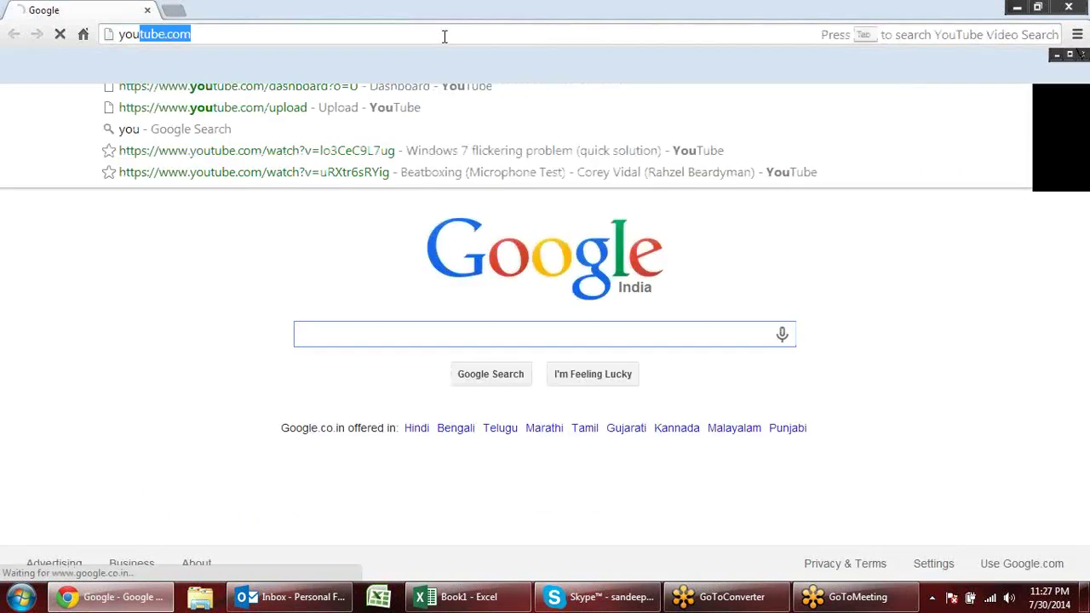
pyautogui.press('Return')
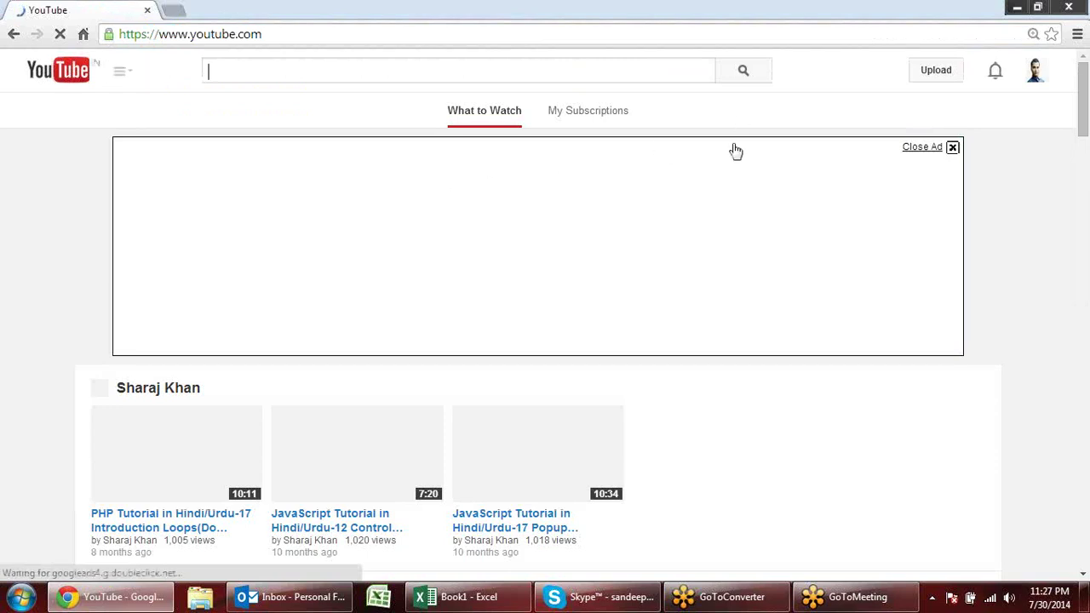
pyautogui.click(1069, 6)
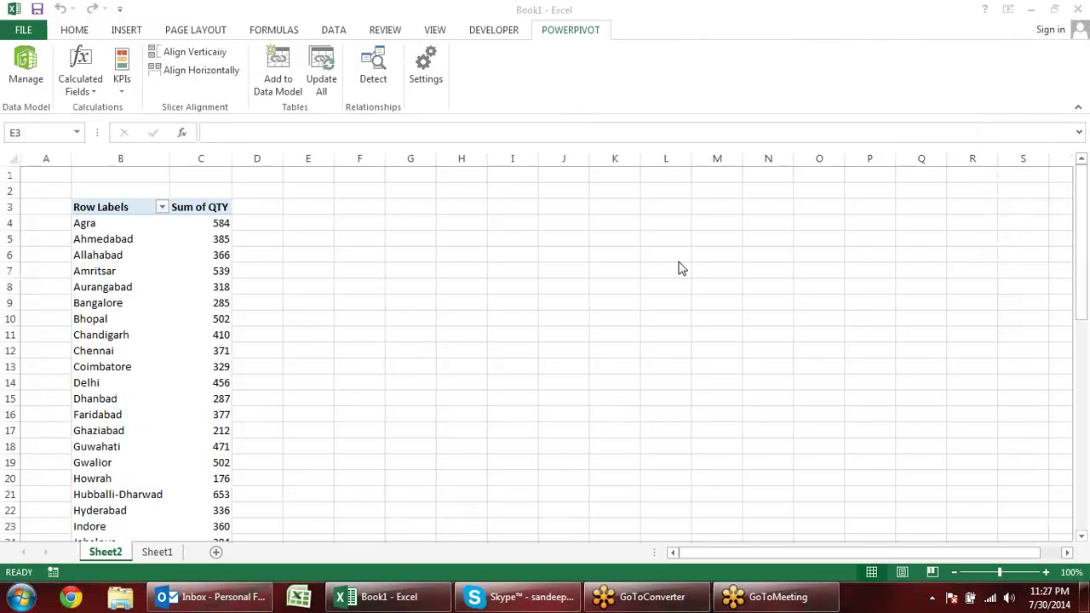
pyautogui.click(357, 303)
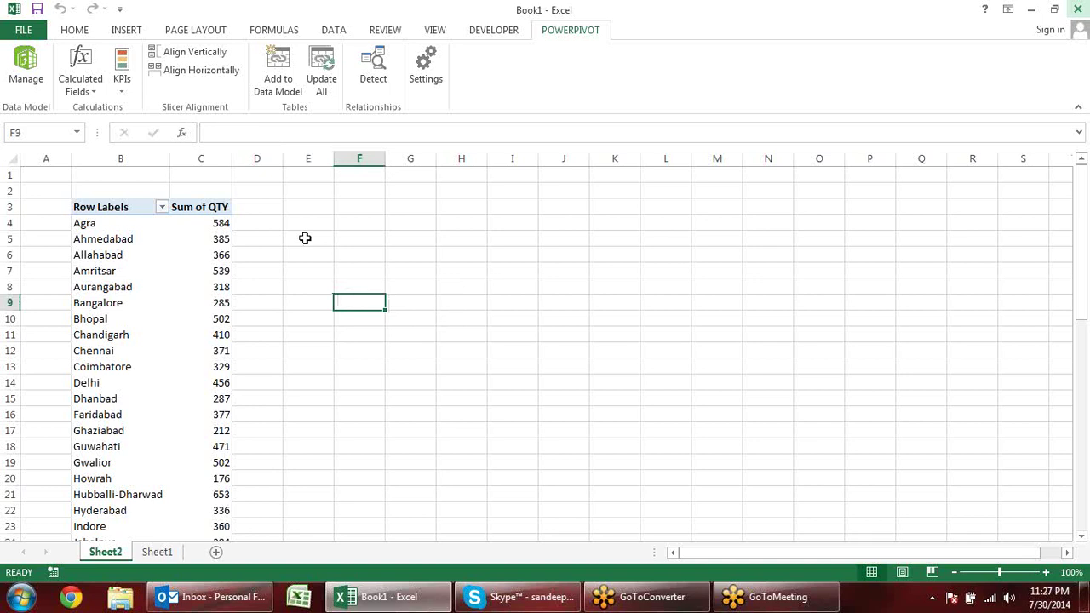
pyautogui.click(307, 224)
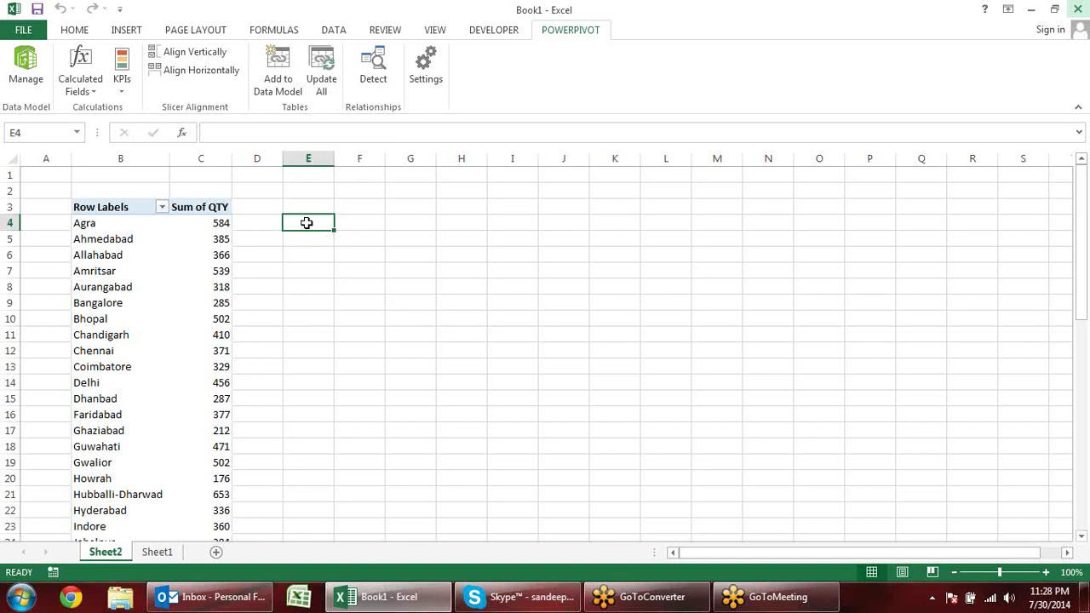
# Copy the pivot's city labels from B4 down to the last city
pyautogui.click(134, 225)
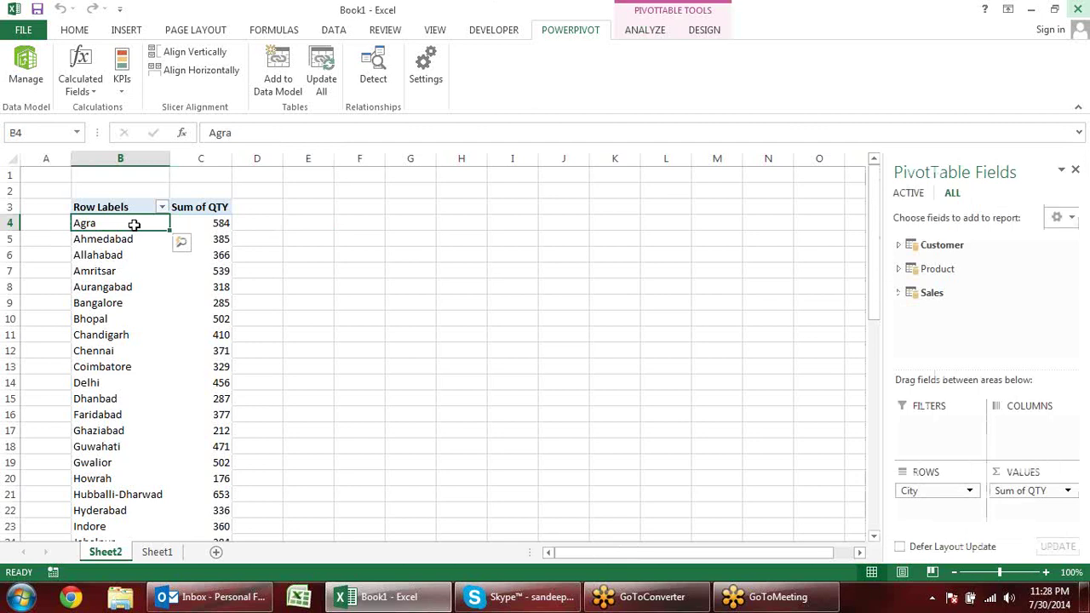
pyautogui.hotkey('ctrl', 'shift', 'Down')
pyautogui.hotkey('shift', 'Up')
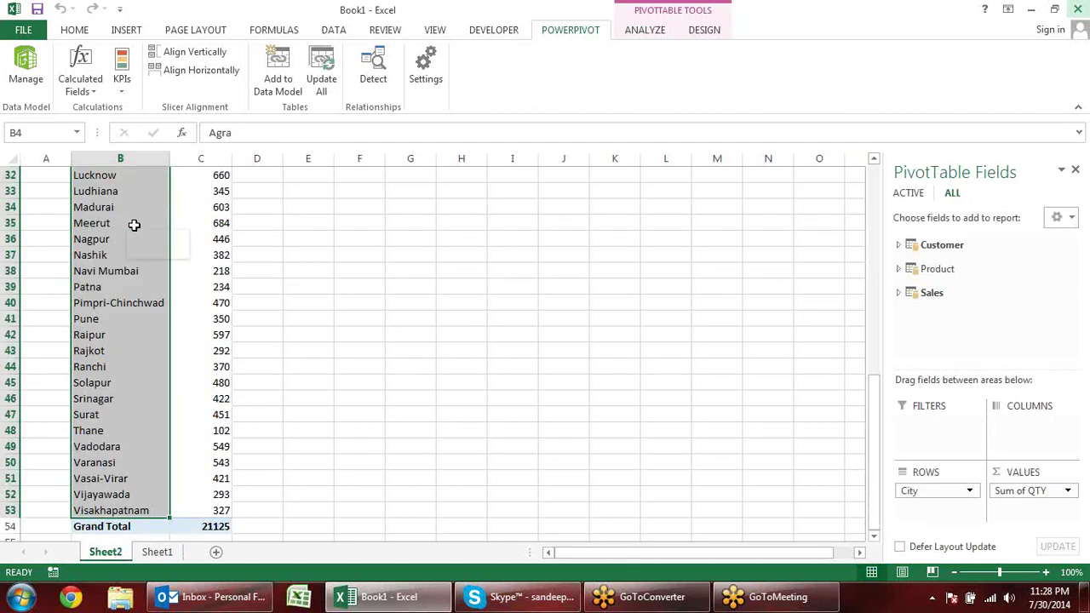
pyautogui.scroll(2, 535, 306)
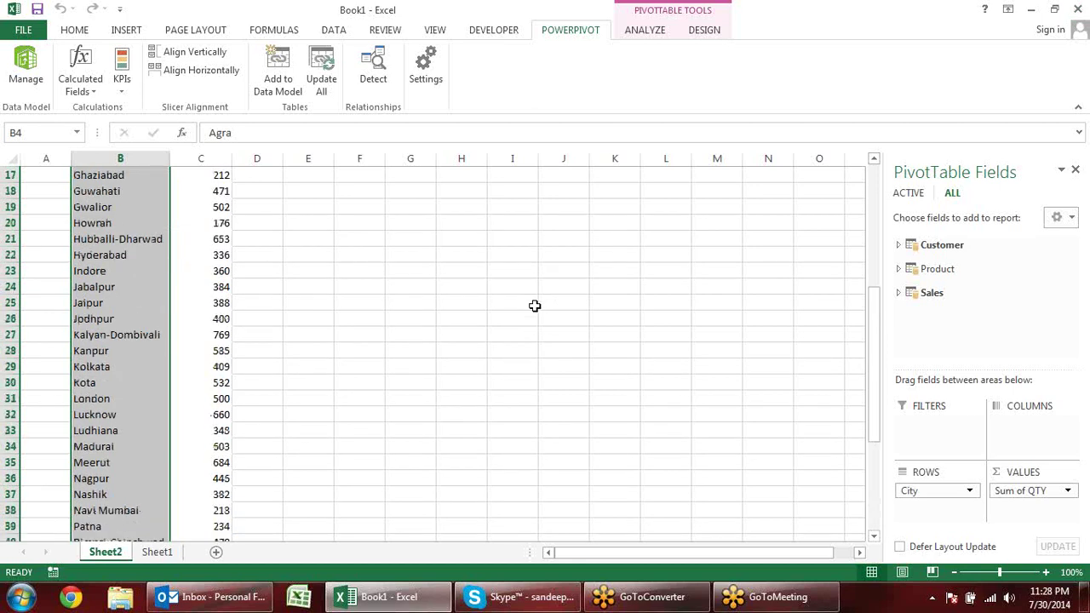
pyautogui.scroll(9, 535, 306)
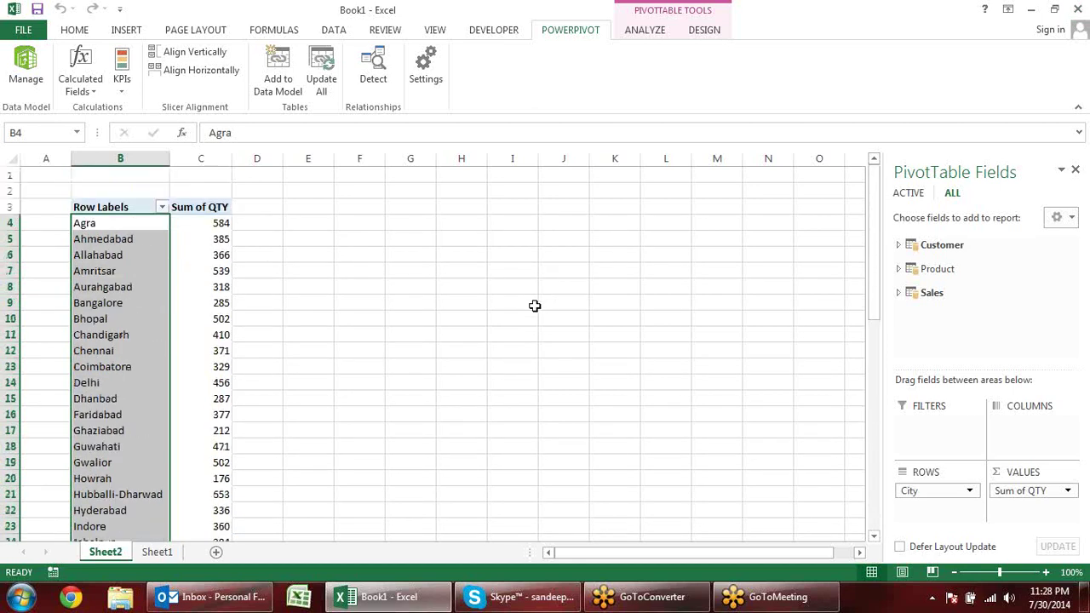
pyautogui.rightClick(128, 230)
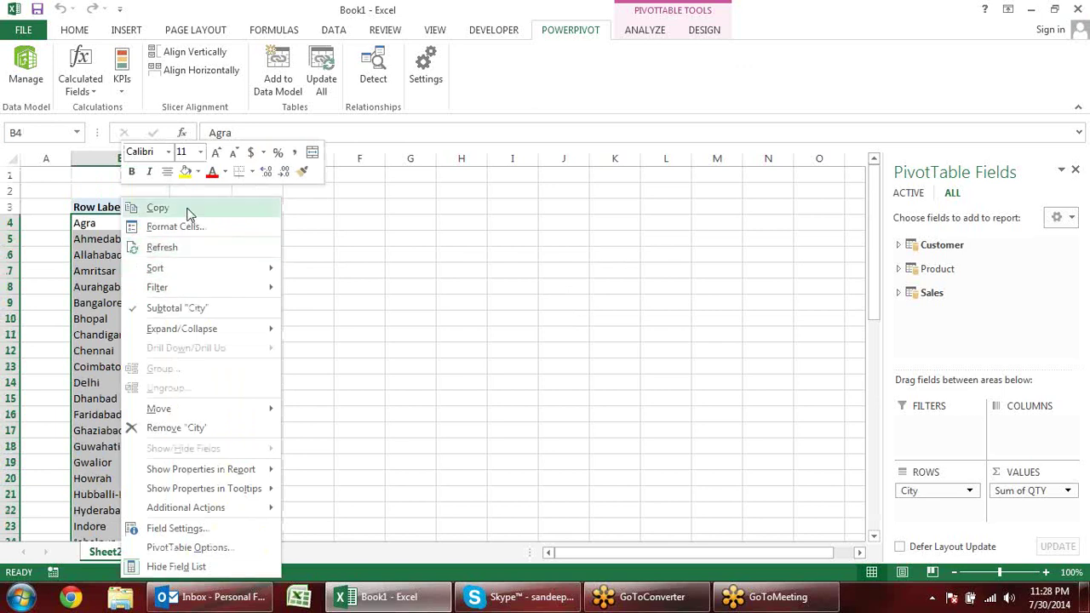
pyautogui.click(234, 214)
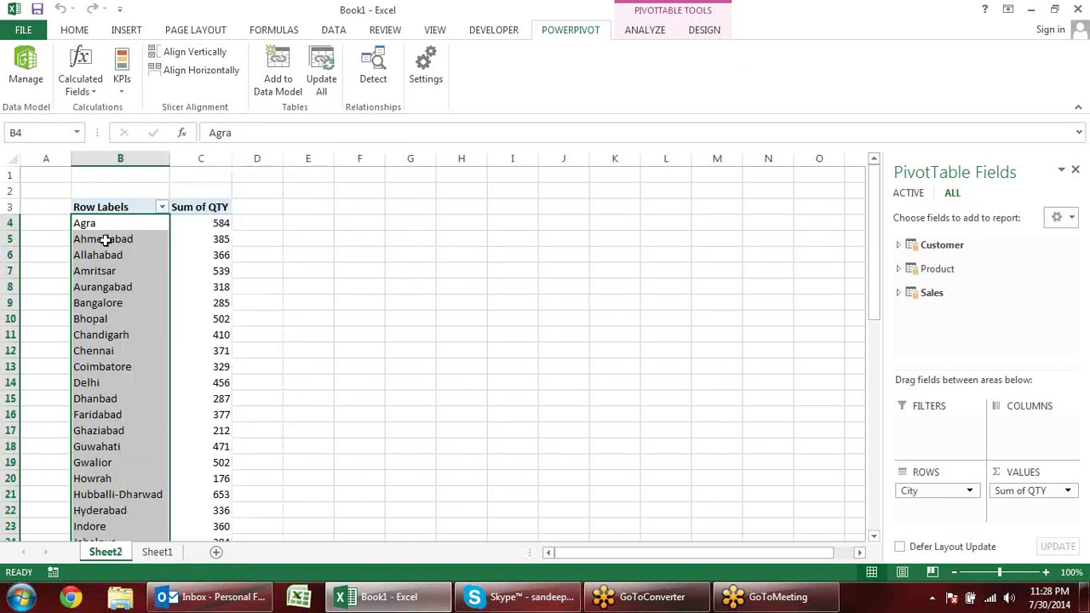
pyautogui.hotkey('ctrl', 'c')
# Paste the city names starting at G4 and autofit column G
pyautogui.click(412, 223)
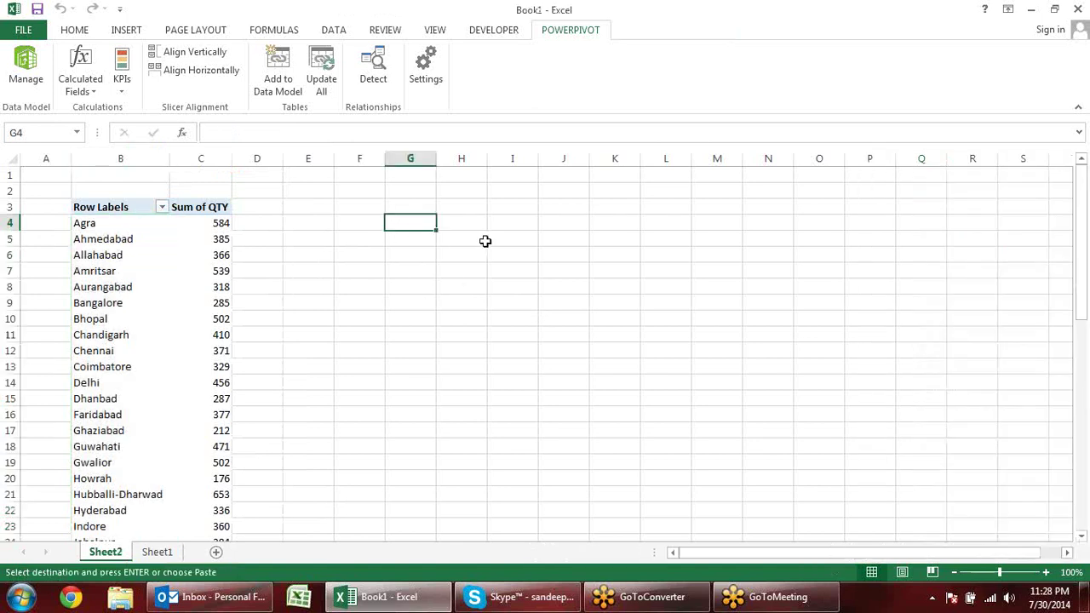
pyautogui.hotkey('ctrl', 'v')
pyautogui.scroll(-1, 594, 236)
pyautogui.scroll(-3, 599, 235)
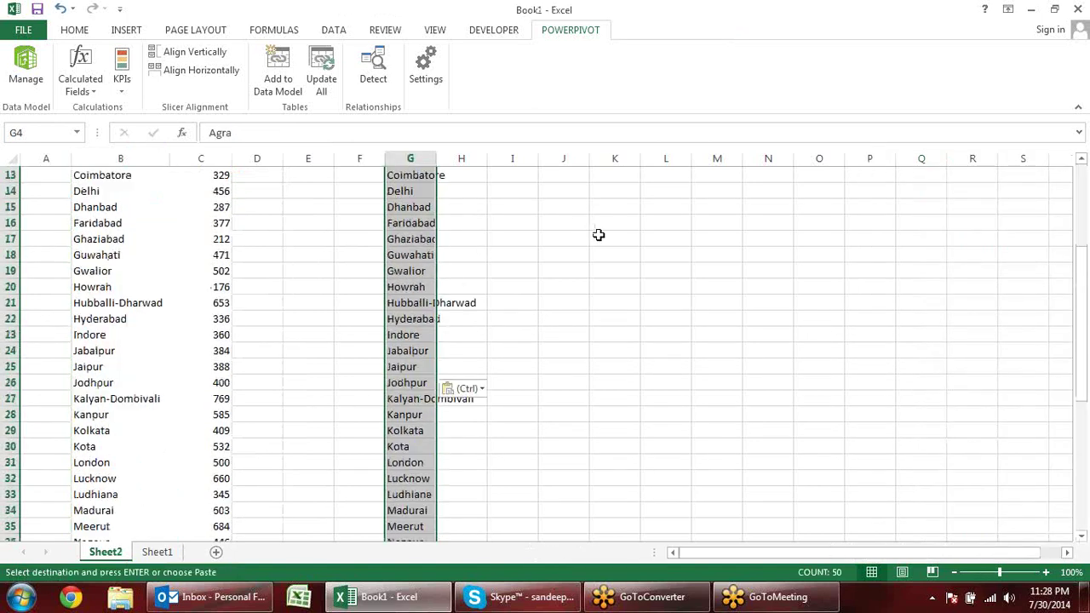
pyautogui.scroll(4, 599, 235)
pyautogui.click(480, 222)
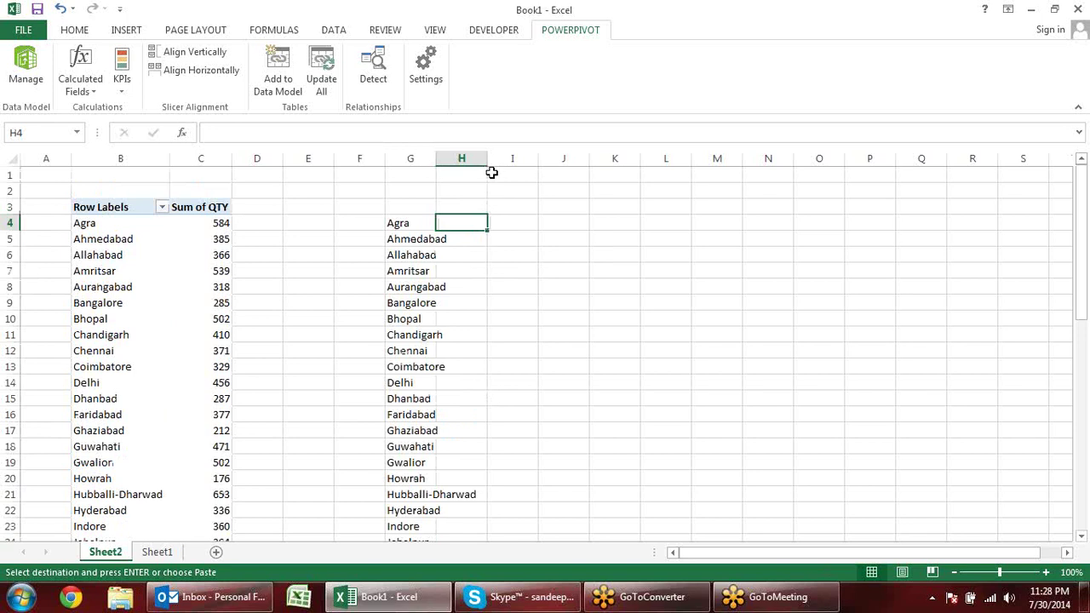
pyautogui.doubleClick(436, 158)
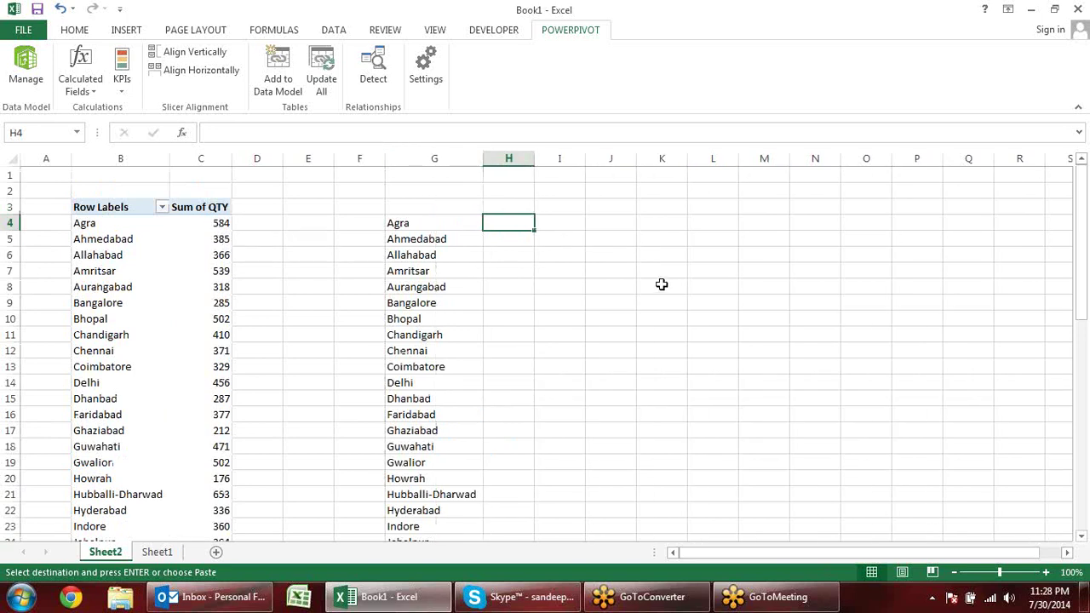
# Enter a GETPIVOTDATA formula in H4 referencing Agra's 584 in C4, then reopen it for editing
pyautogui.write('=')
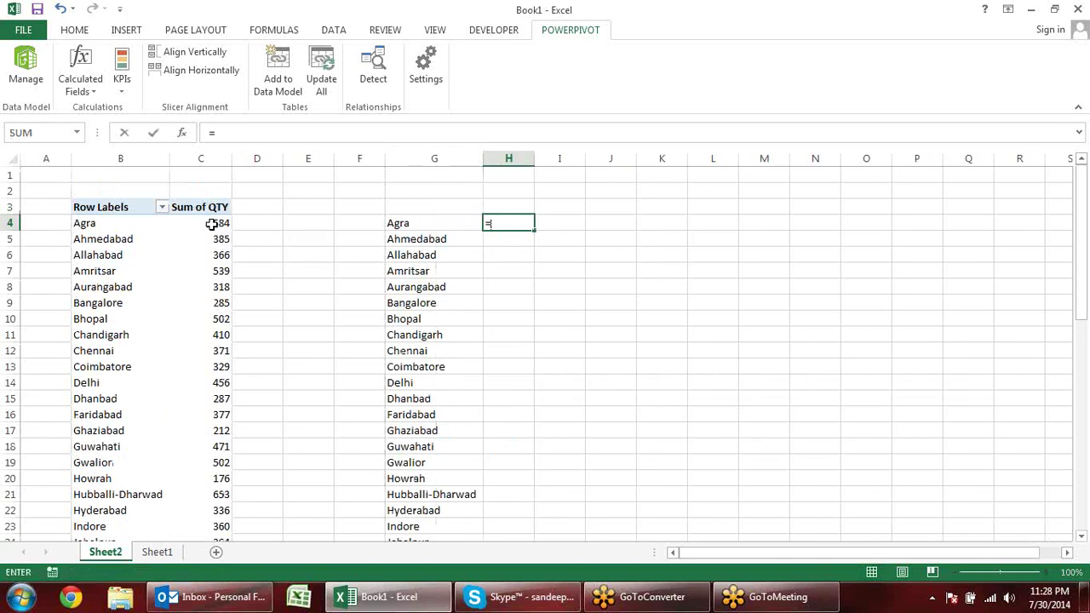
pyautogui.click(214, 224)
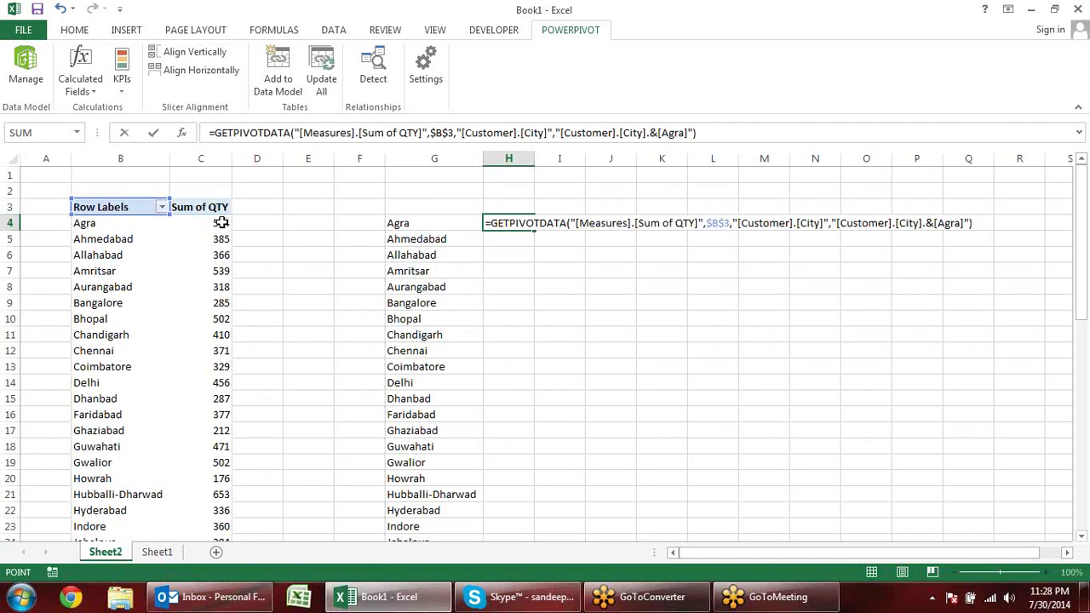
pyautogui.press('Return')
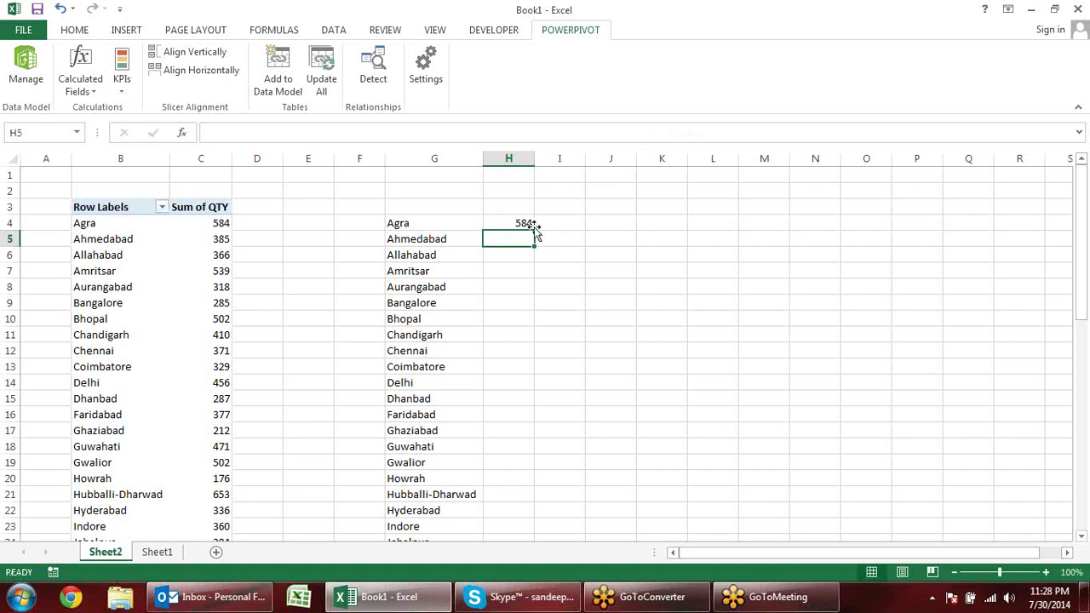
pyautogui.click(523, 222)
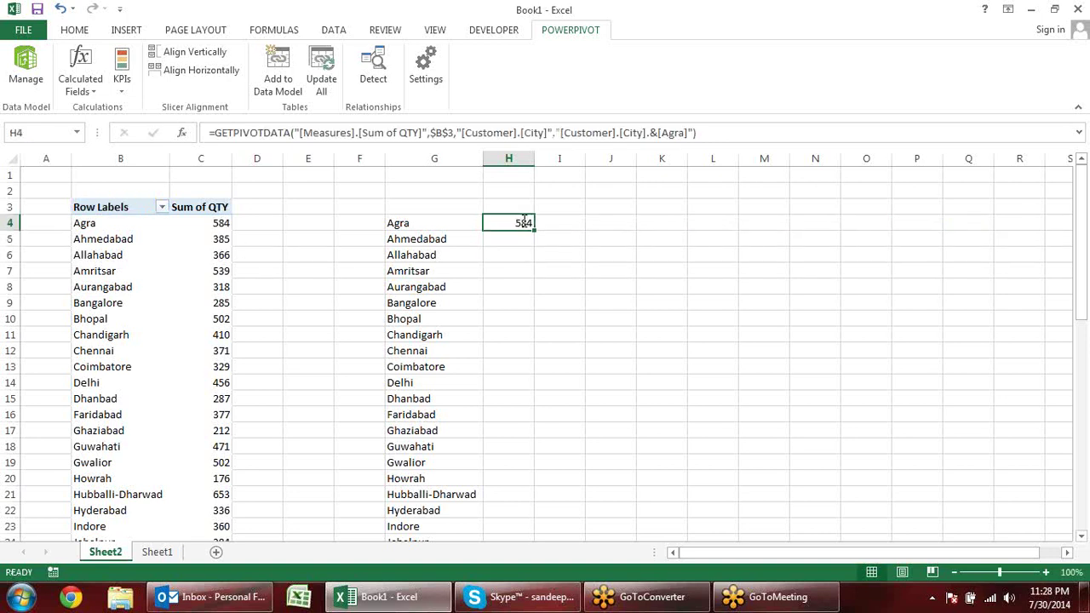
pyautogui.doubleClick(523, 221)
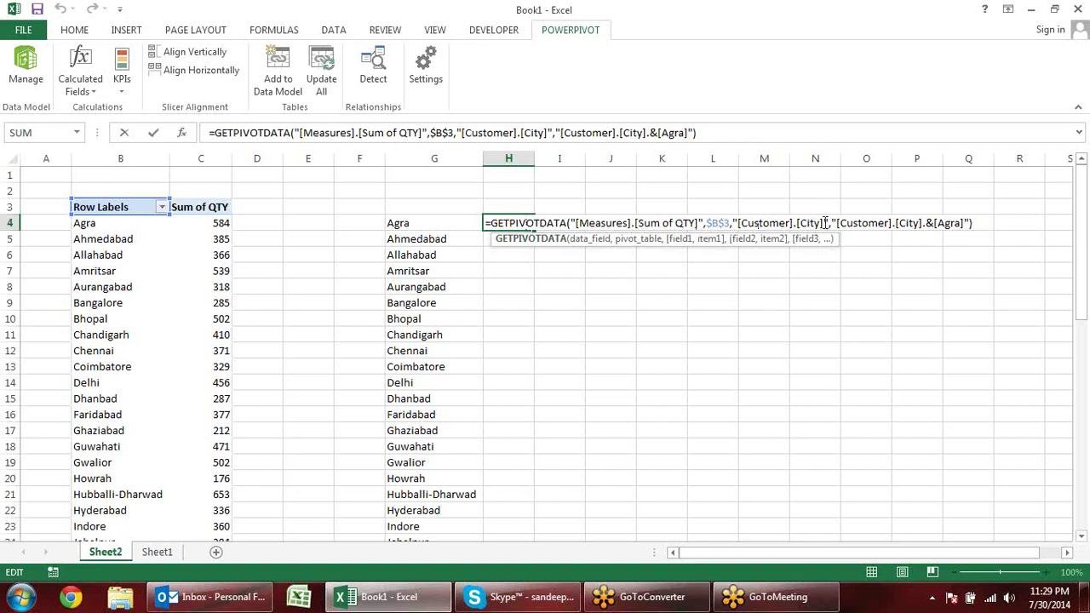
pyautogui.moveTo(823, 223); pyautogui.dragTo(740, 223)
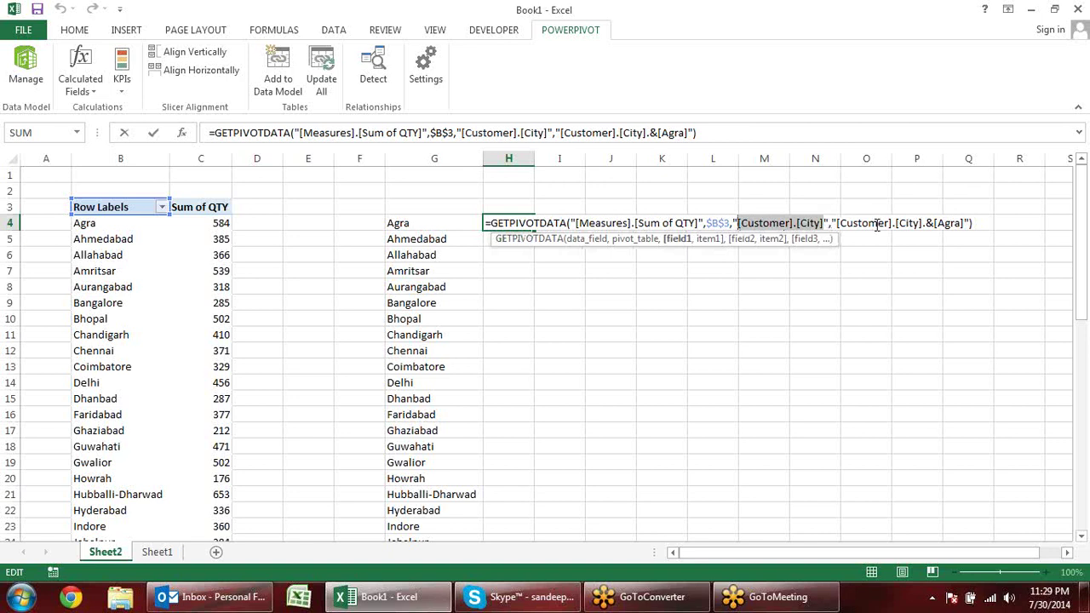
pyautogui.click(877, 225)
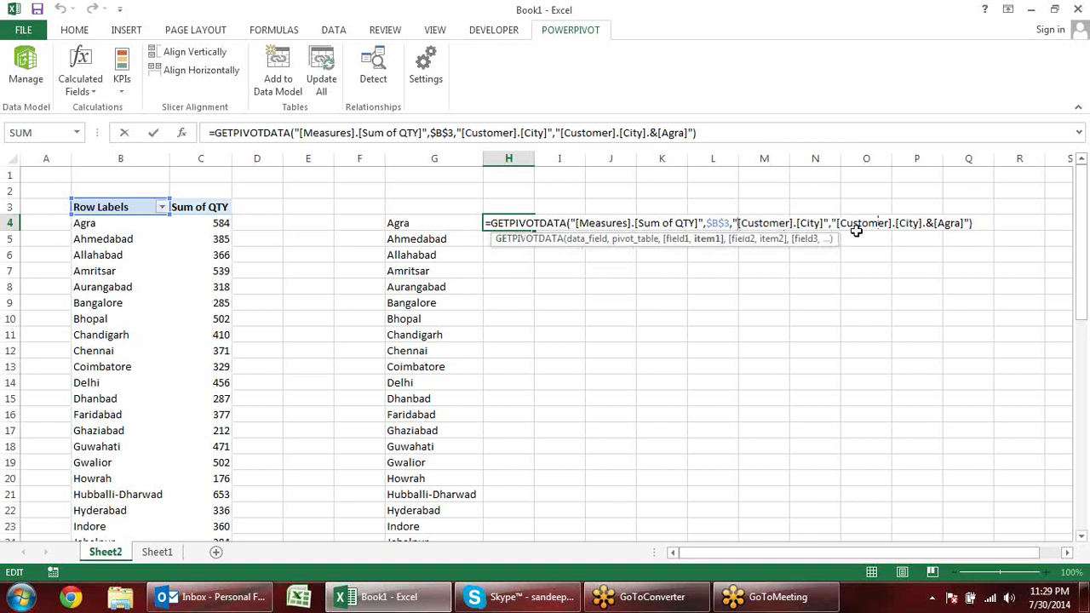
pyautogui.moveTo(833, 223); pyautogui.dragTo(972, 223)
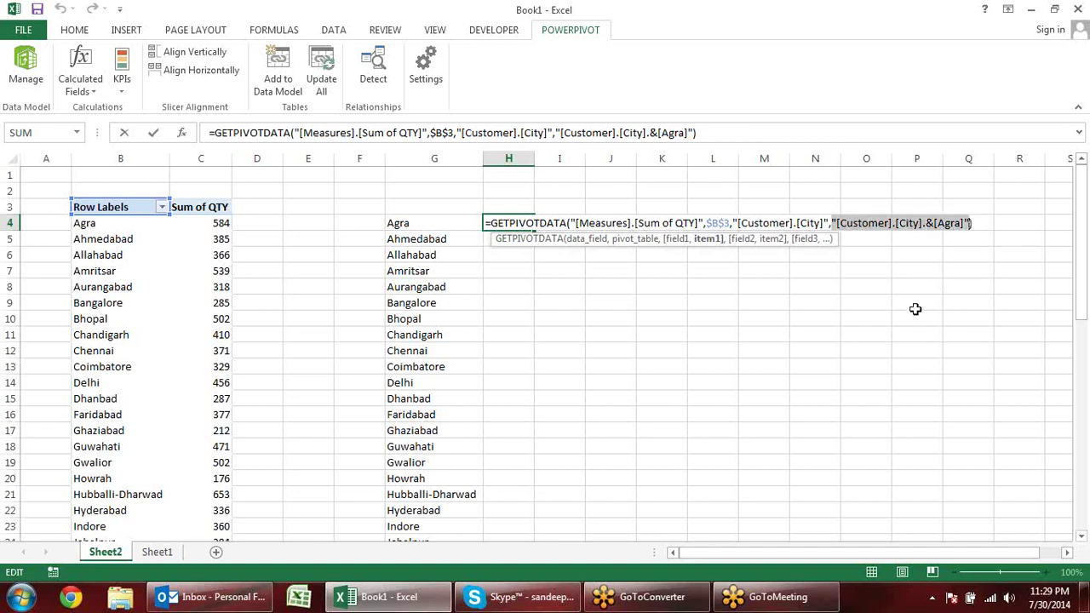
pyautogui.press('Delete')
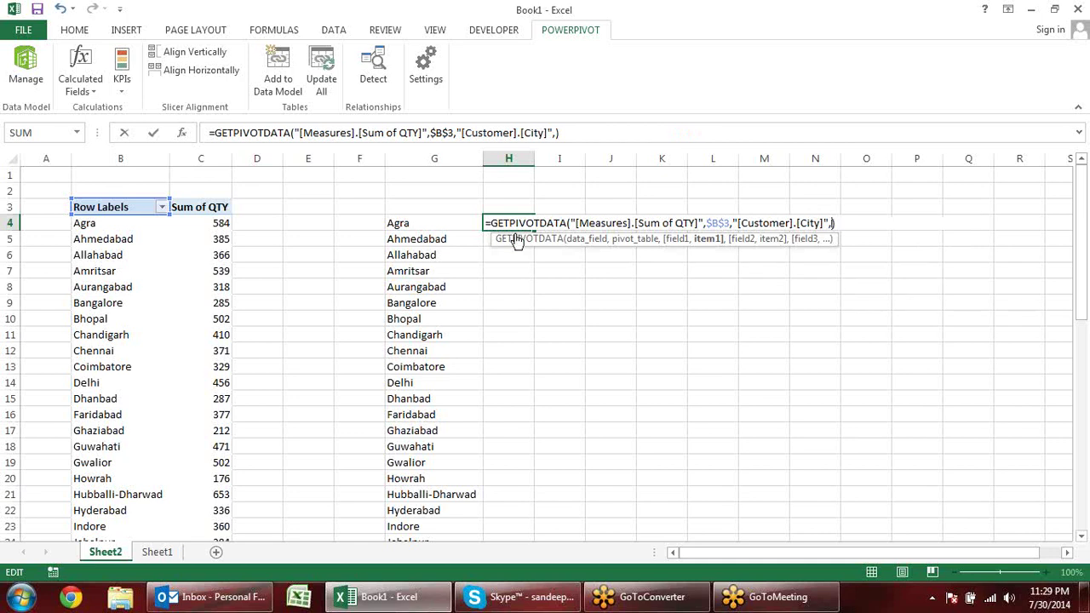
pyautogui.click(431, 223)
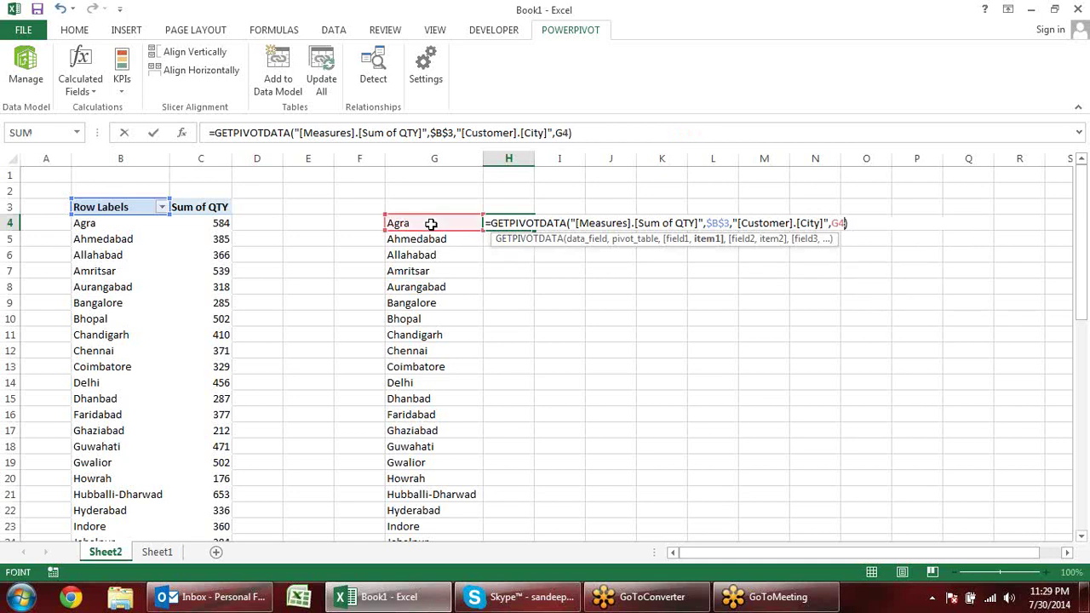
pyautogui.press('Return')
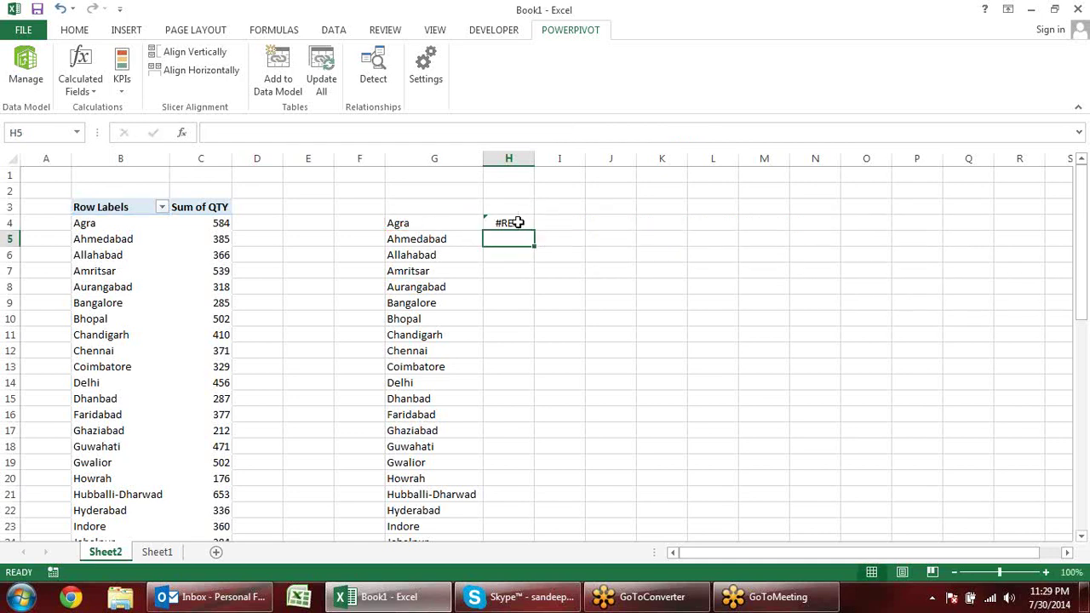
pyautogui.click(519, 224)
pyautogui.doubleClick(519, 223)
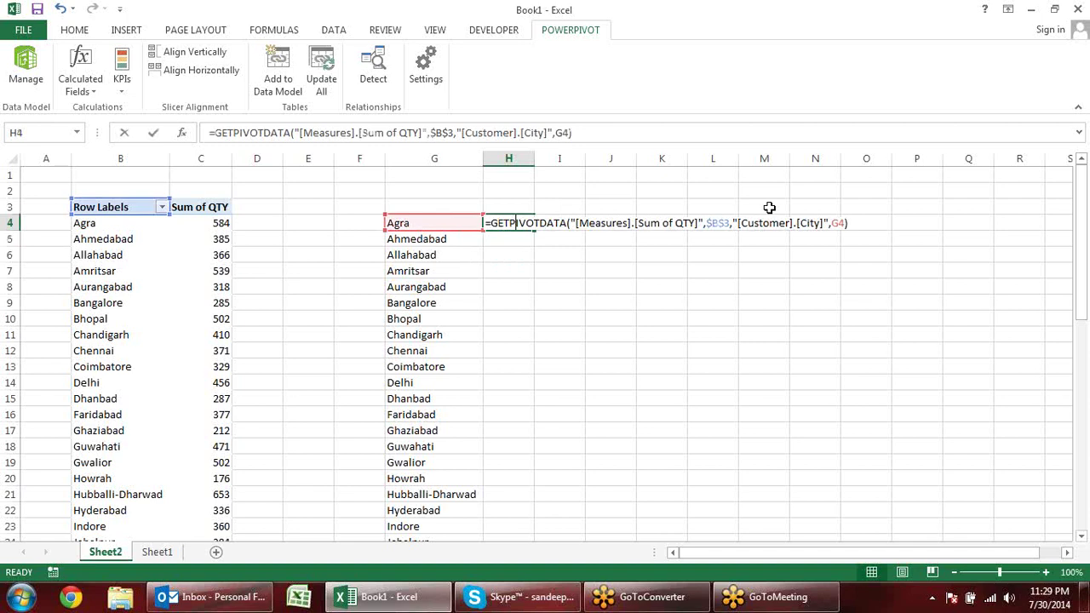
pyautogui.click(844, 223)
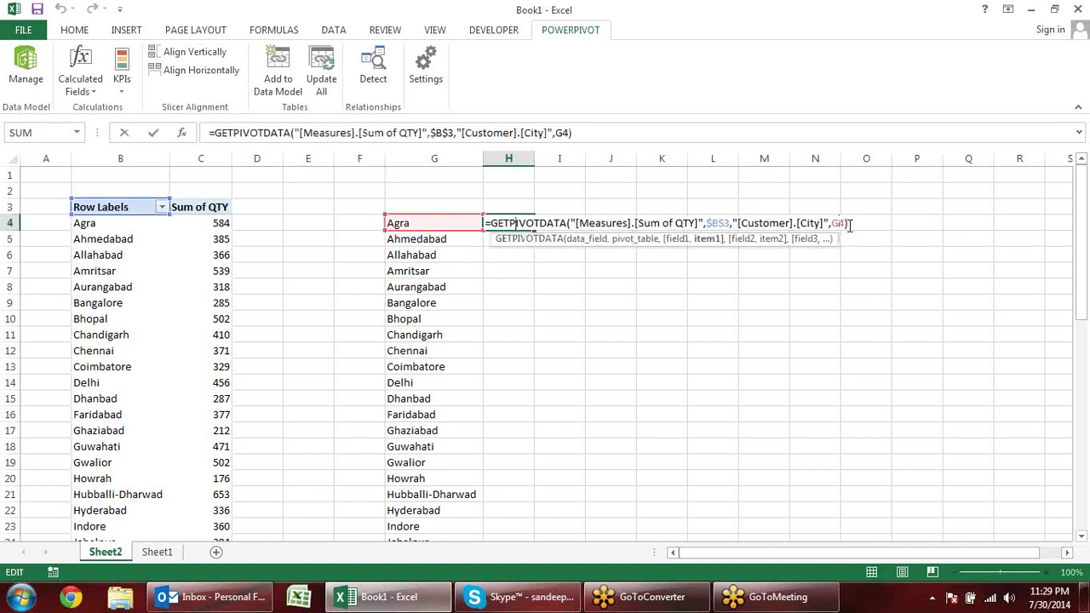
pyautogui.hotkey('ctrl', 'Return')
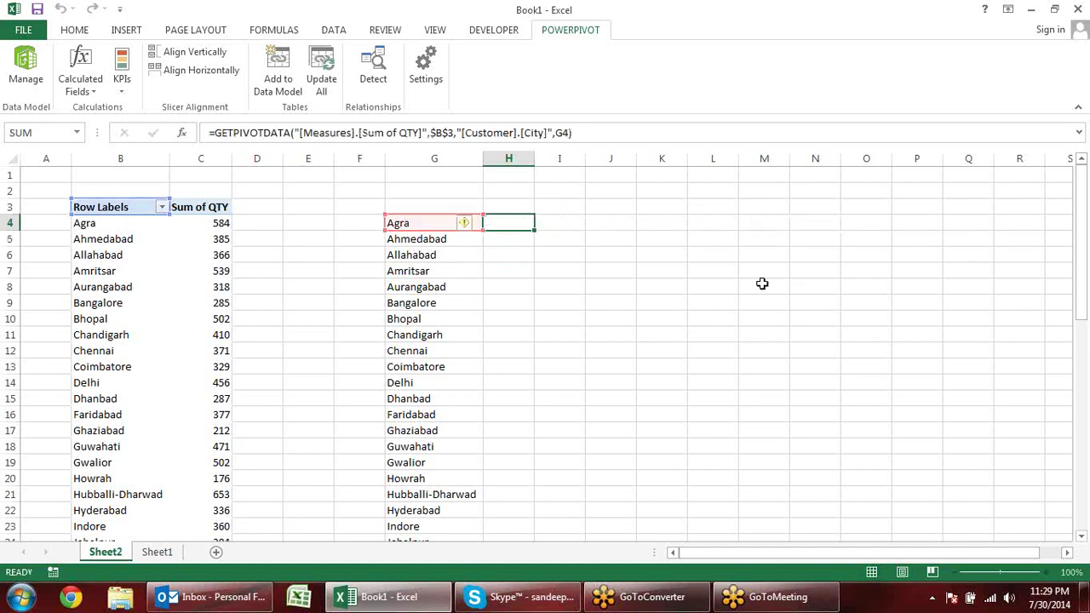
pyautogui.hotkey('ctrl', 'z')
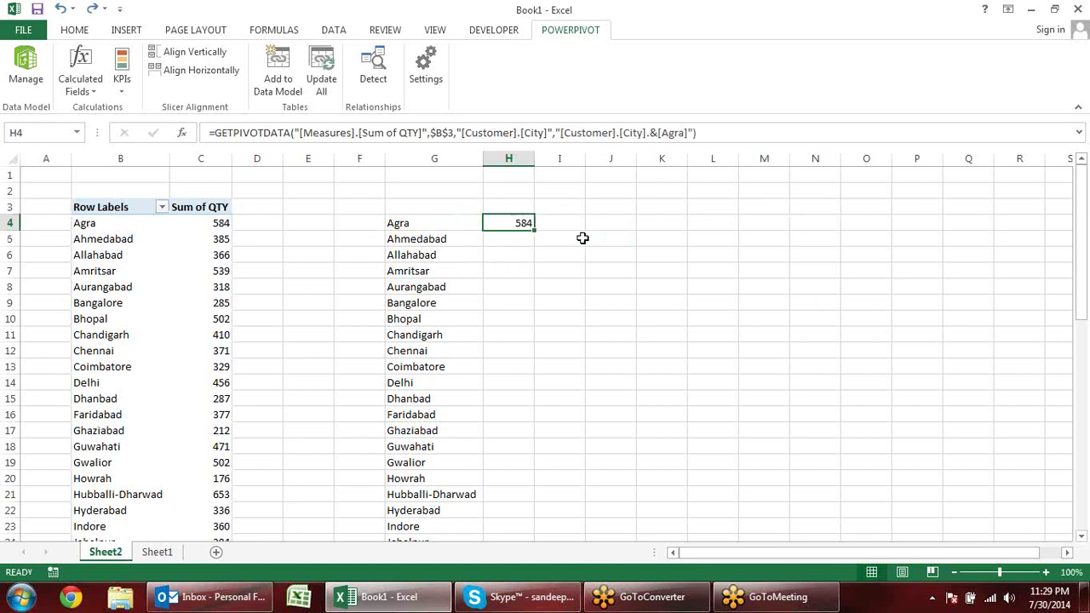
# Re-edit H4's GETPIVOTDATA formula, selecting the Agra argument, and commit it
pyautogui.doubleClick(528, 219)
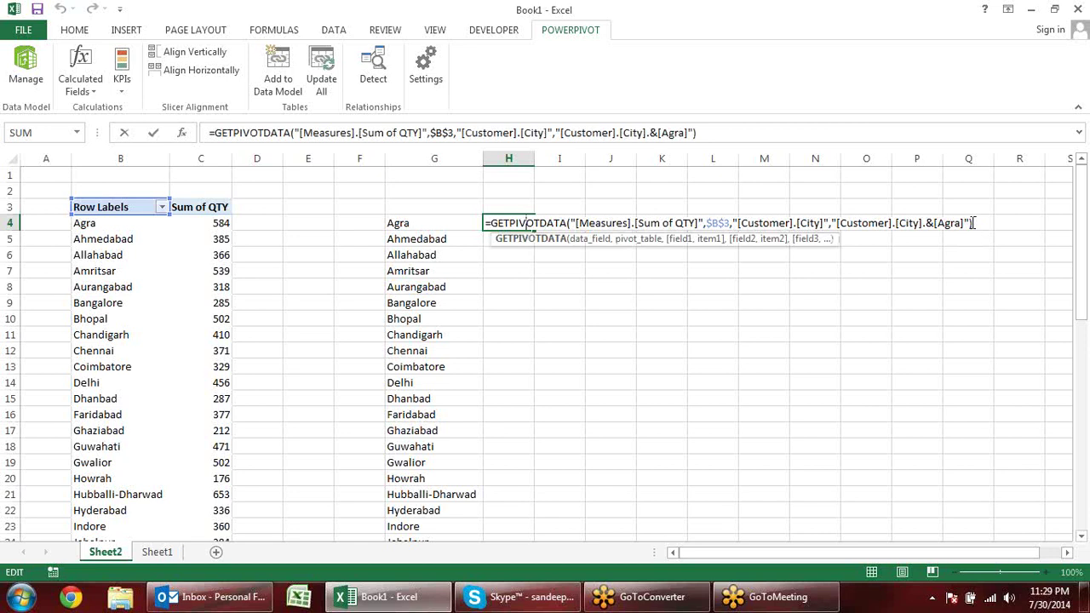
pyautogui.moveTo(962, 223); pyautogui.dragTo(936, 222)
pyautogui.hotkey('ctrl', 'Return')
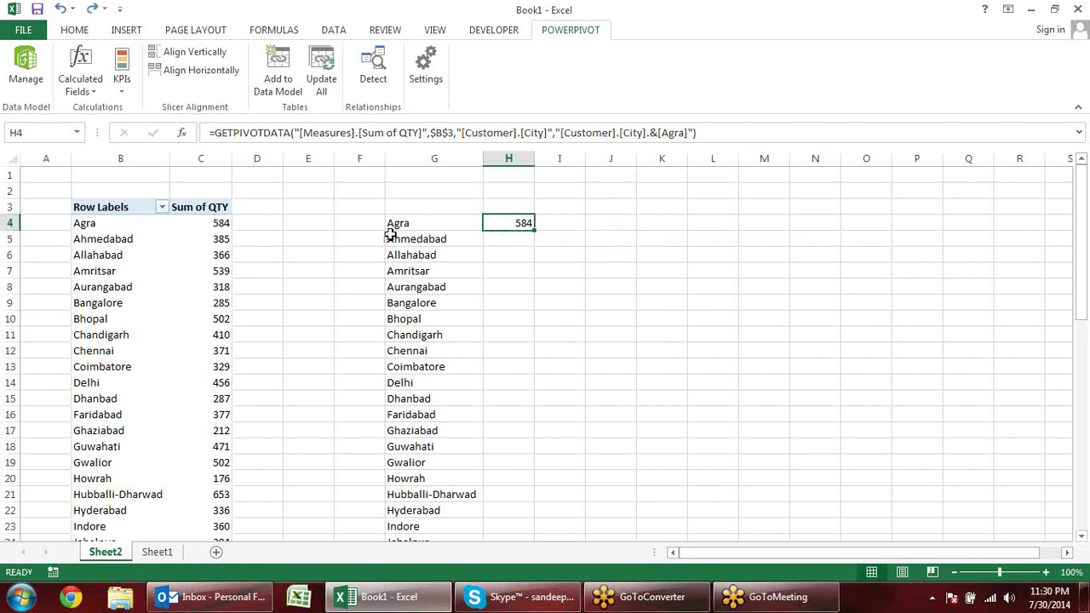
# Compare the pivot's city totals and G5's Ahmedabad label against the H4 formula
pyautogui.moveTo(104, 226)
pyautogui.mouseDown()
pyautogui.moveTo(236, 366)
pyautogui.moveTo(222, 383)
pyautogui.mouseUp()
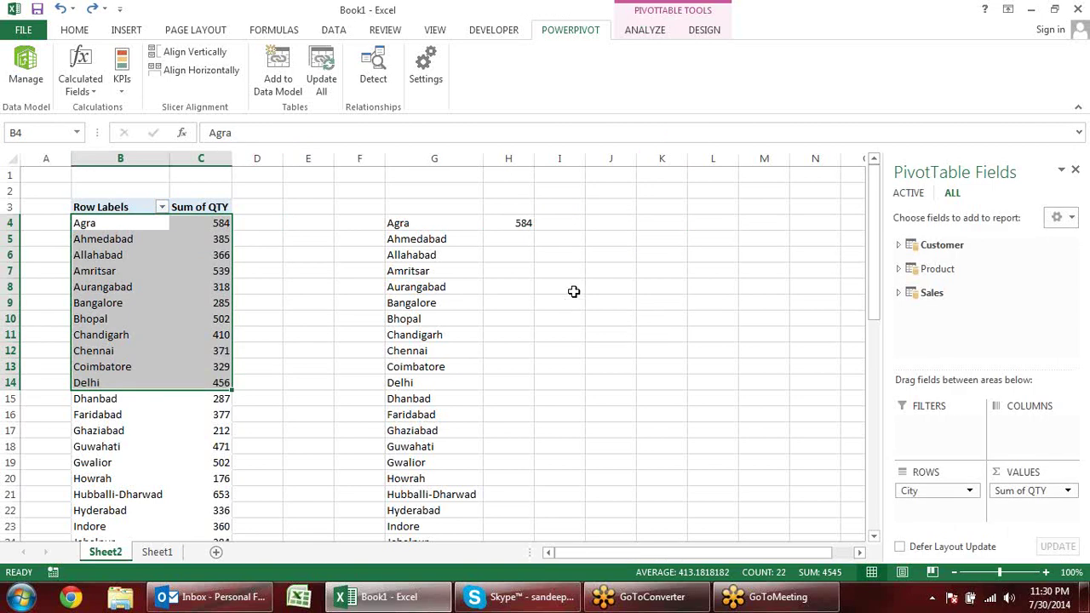
pyautogui.click(531, 221)
pyautogui.click(428, 243)
pyautogui.click(521, 222)
pyautogui.click(463, 243)
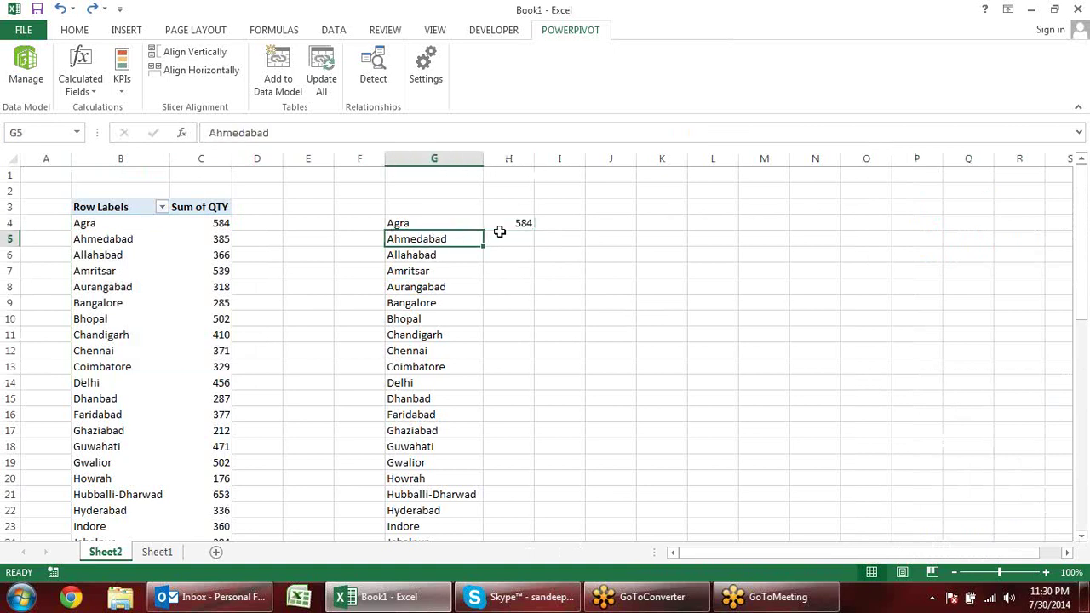
pyautogui.click(502, 228)
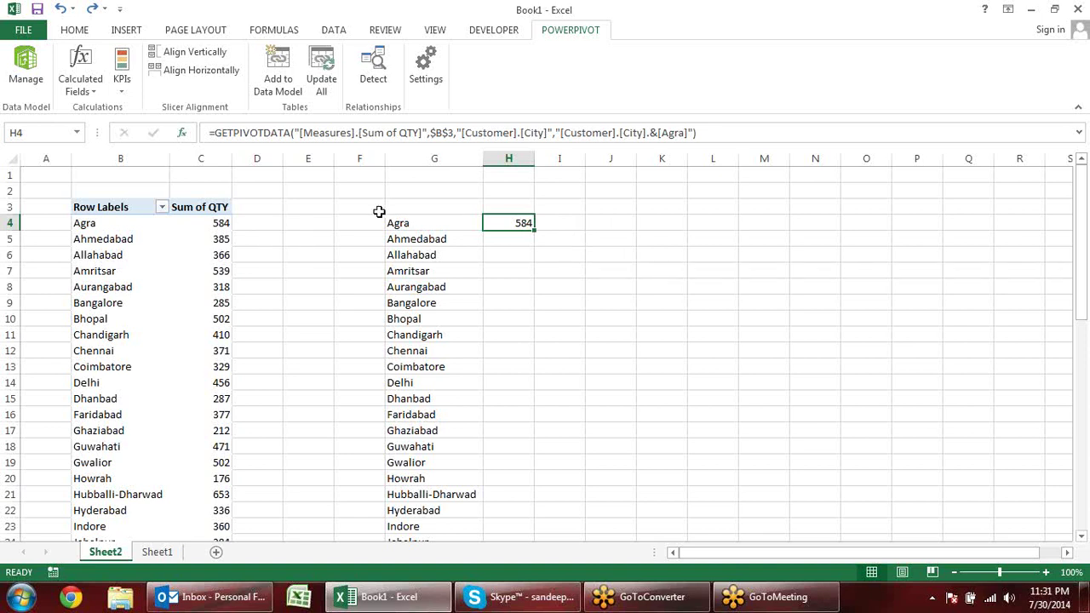
pyautogui.click(558, 222)
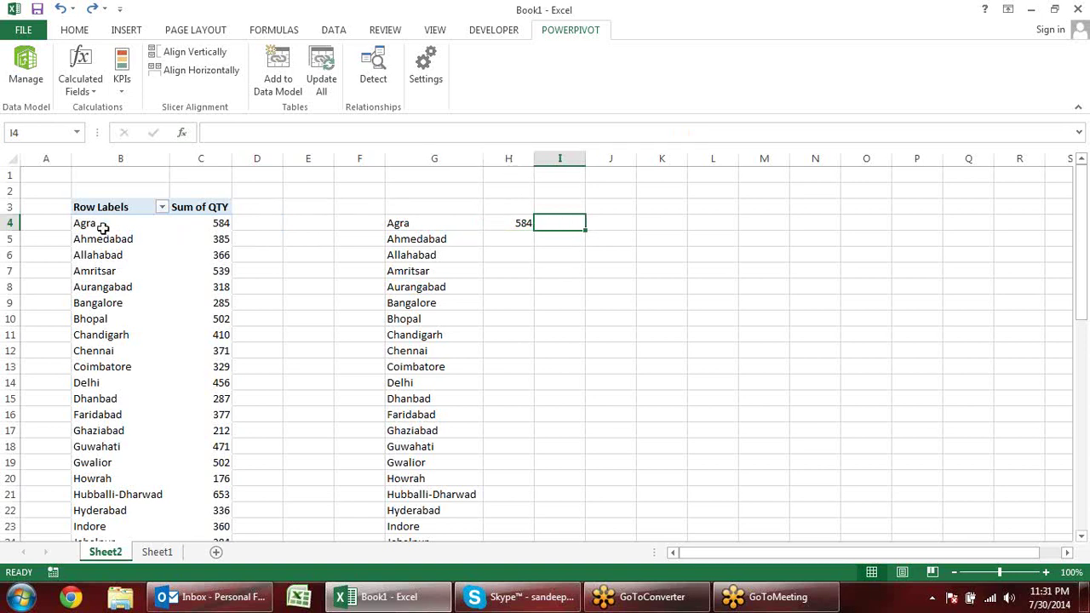
# Drill through Agra's 584 in C4 to list its sales rows, then go back to Sheet2
pyautogui.moveTo(103, 228); pyautogui.dragTo(220, 364)
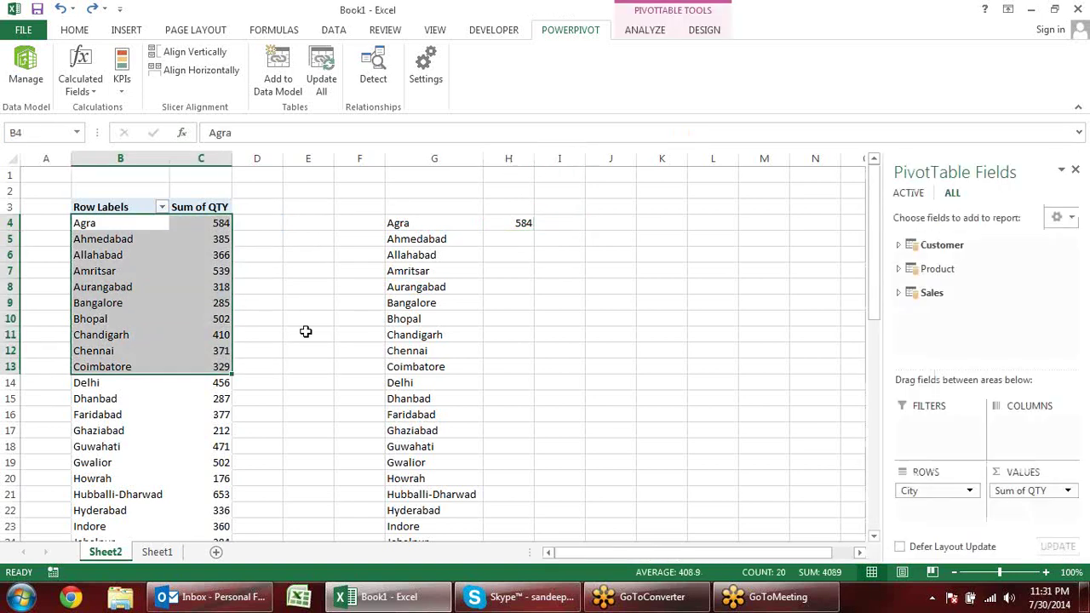
pyautogui.click(307, 304)
pyautogui.click(221, 223)
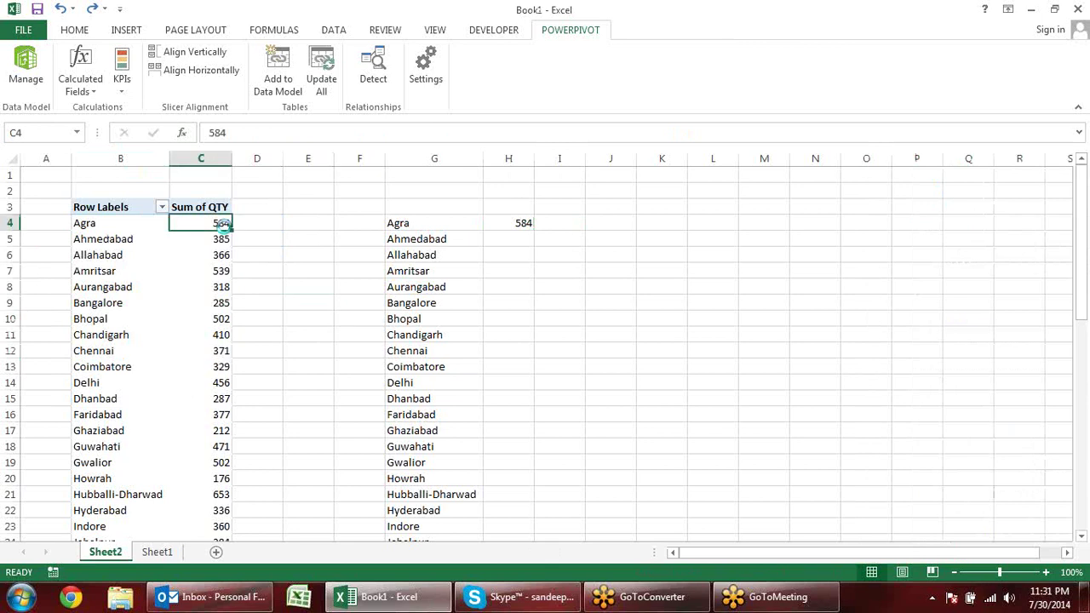
pyautogui.doubleClick(222, 223)
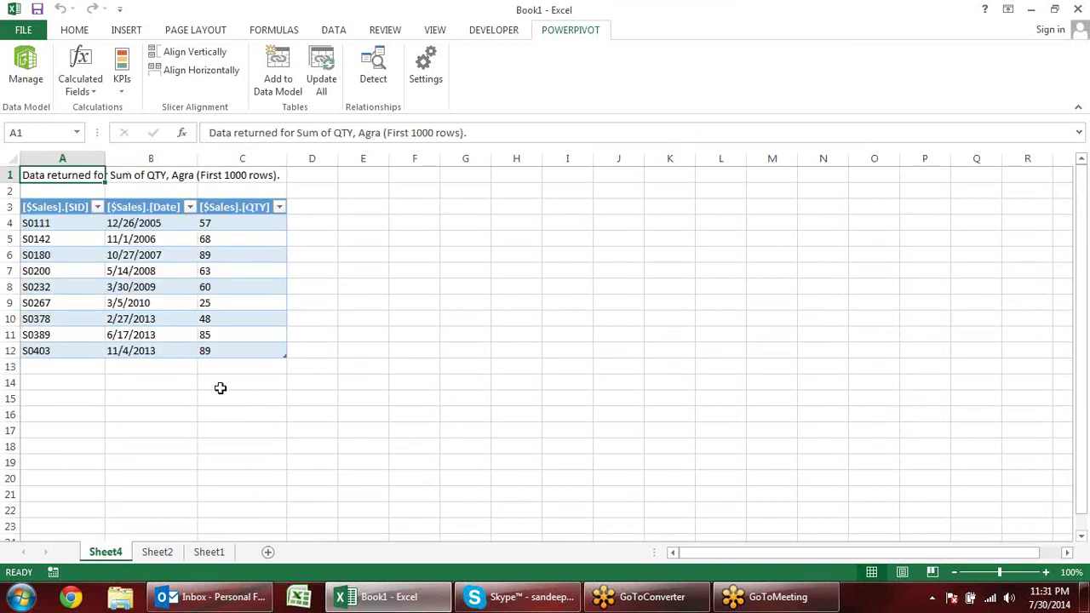
pyautogui.click(157, 552)
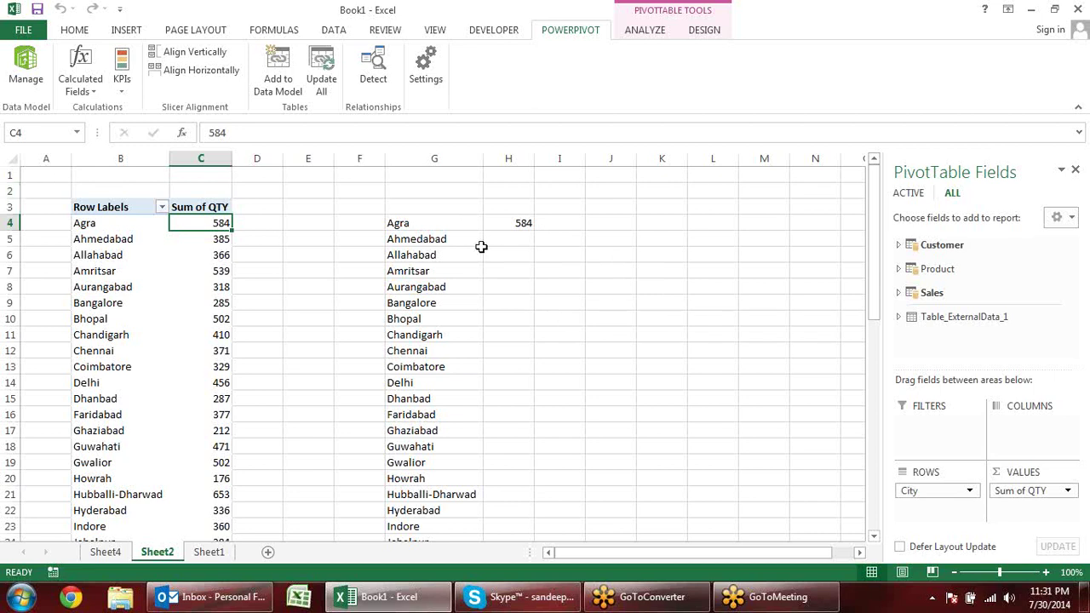
pyautogui.click(562, 317)
pyautogui.click(508, 34)
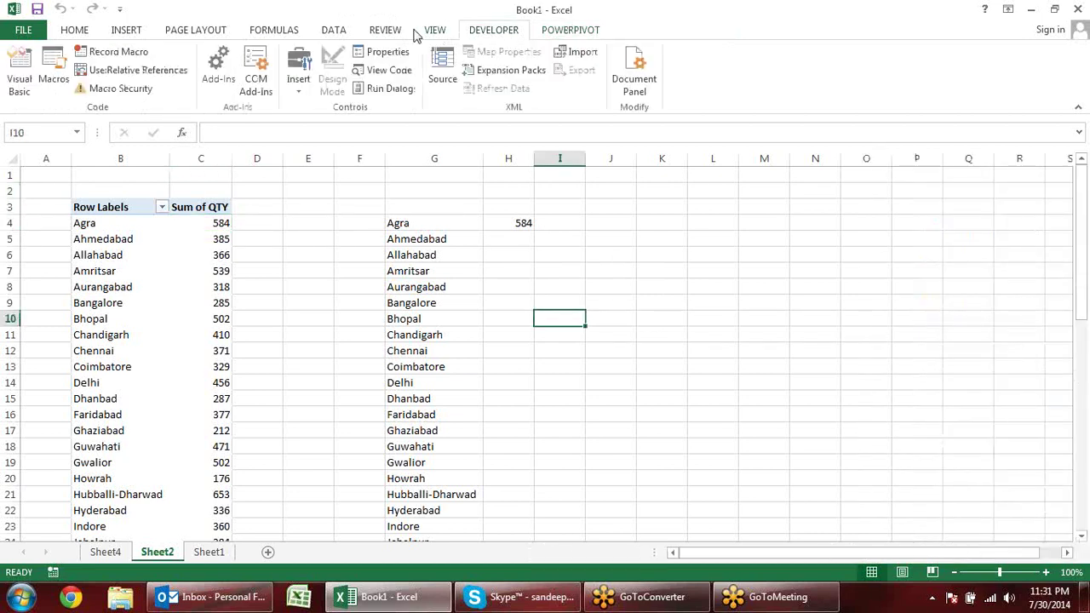
pyautogui.click(430, 30)
pyautogui.click(385, 31)
pyautogui.click(333, 30)
pyautogui.click(273, 31)
pyautogui.click(194, 32)
pyautogui.click(121, 32)
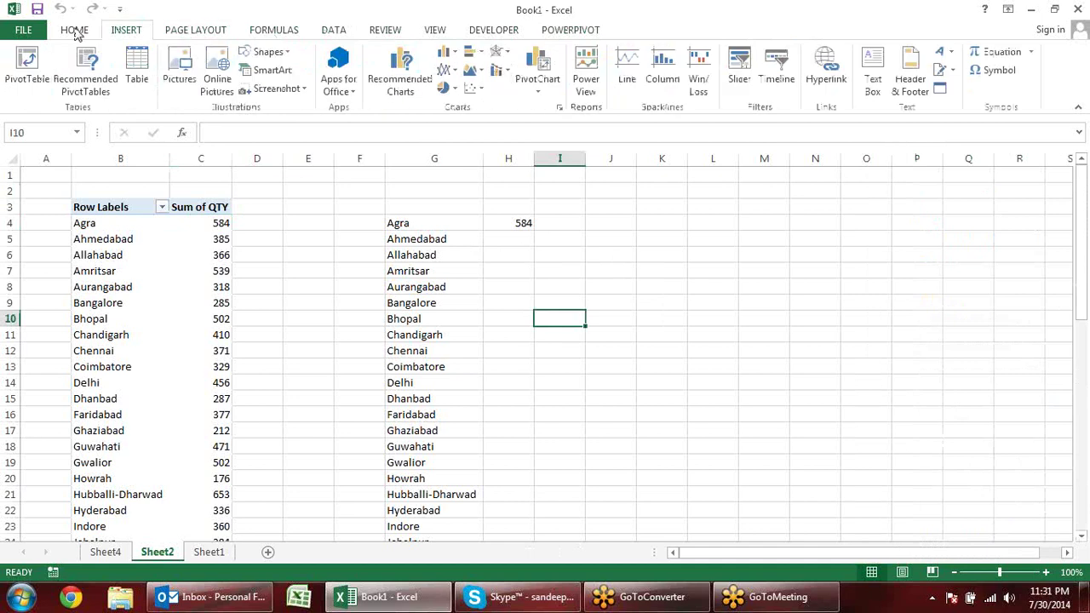
pyautogui.click(75, 30)
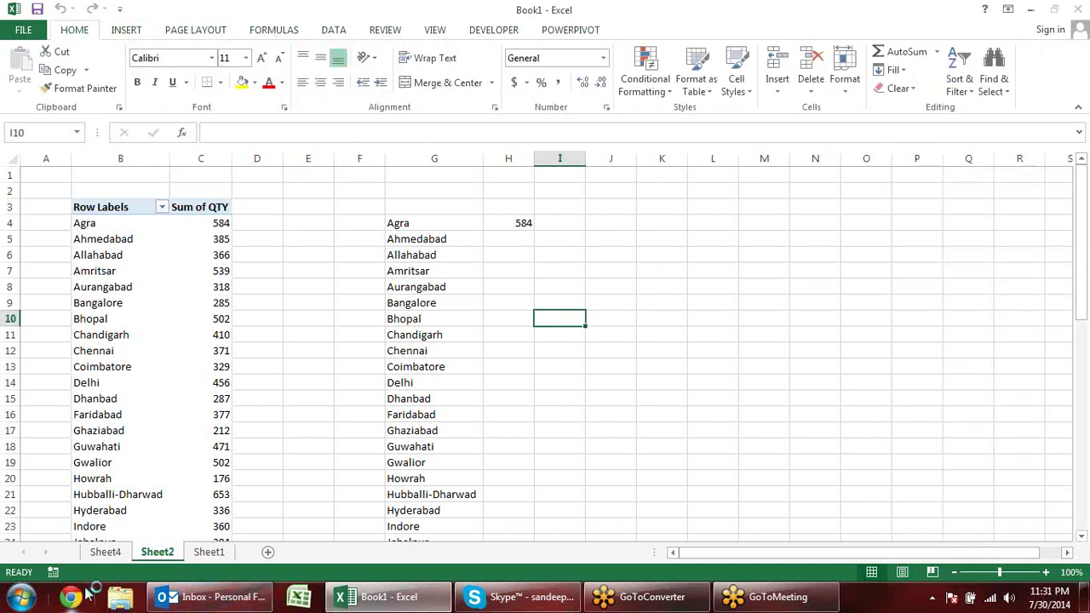
pyautogui.click(70, 597)
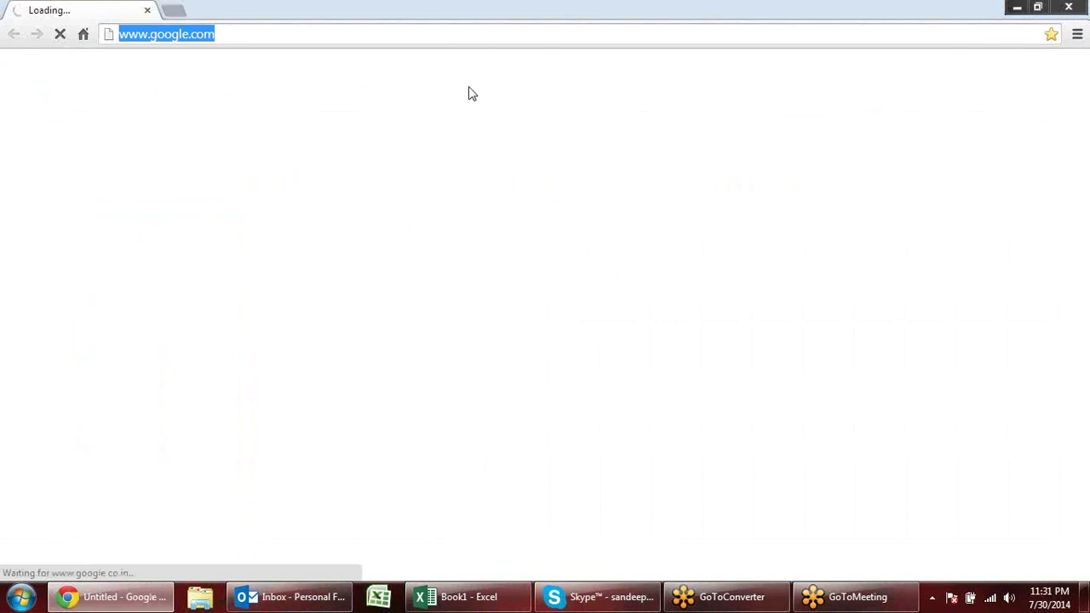
# Go to youtube.com and search for 'powerpivot excel 2013 tutorial'
pyautogui.write('youtube')
pyautogui.press('Return')
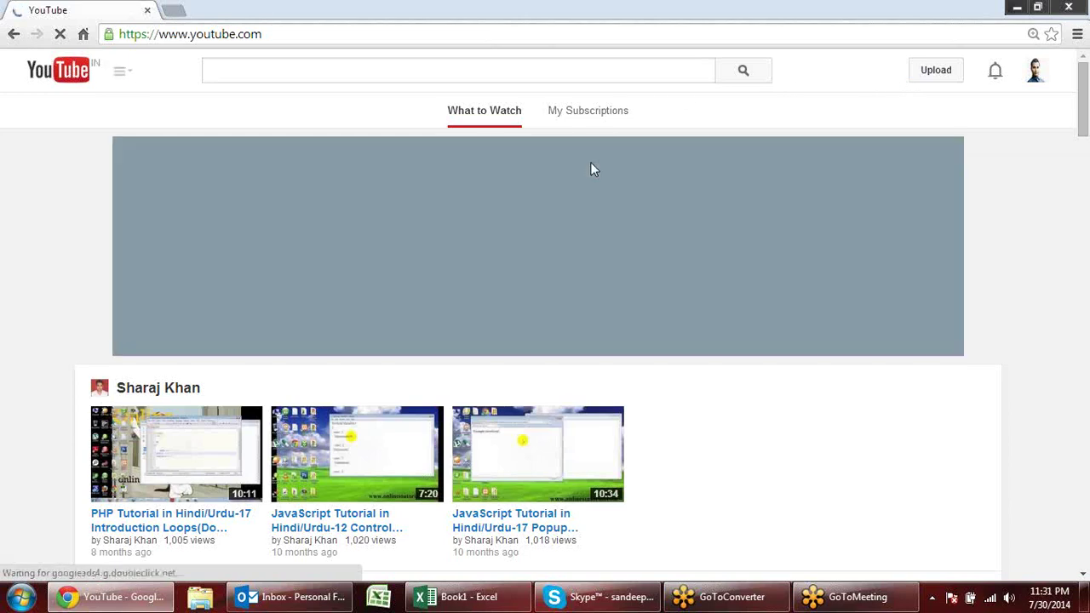
pyautogui.write('powerp')
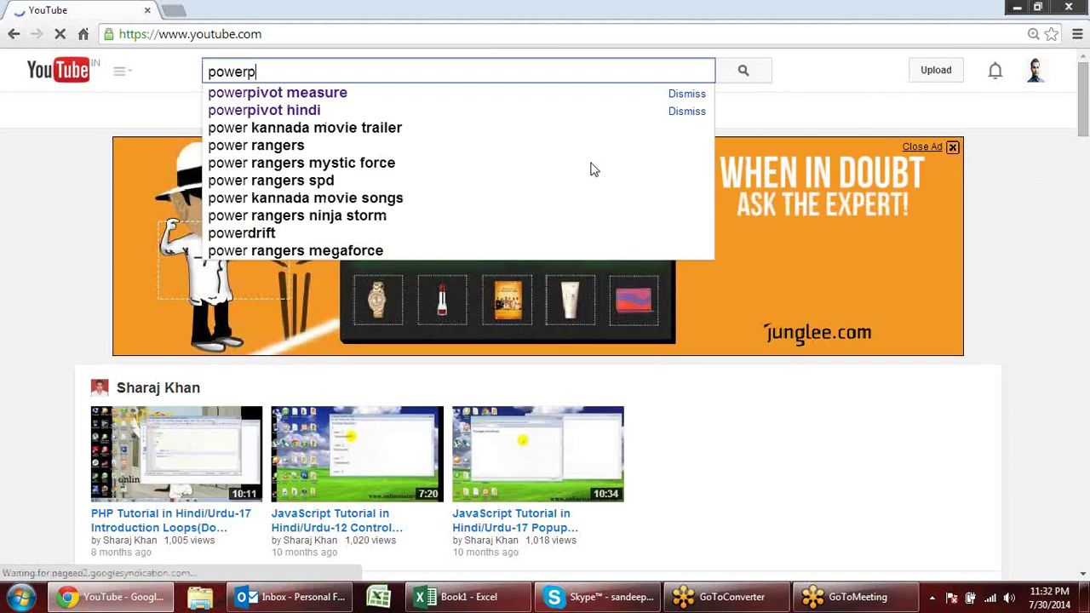
pyautogui.write('i')
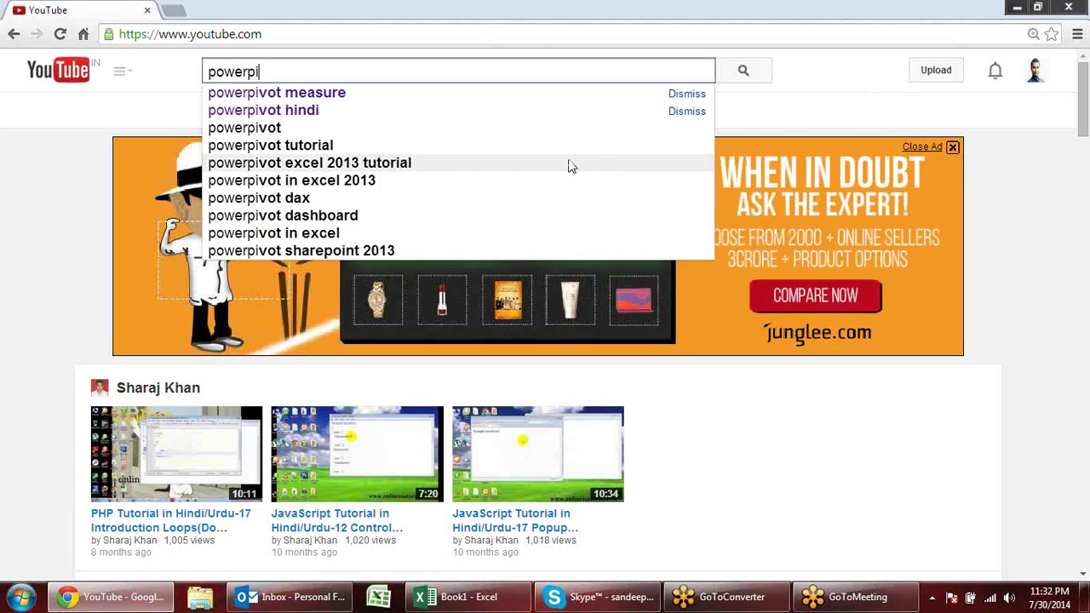
pyautogui.click(431, 163)
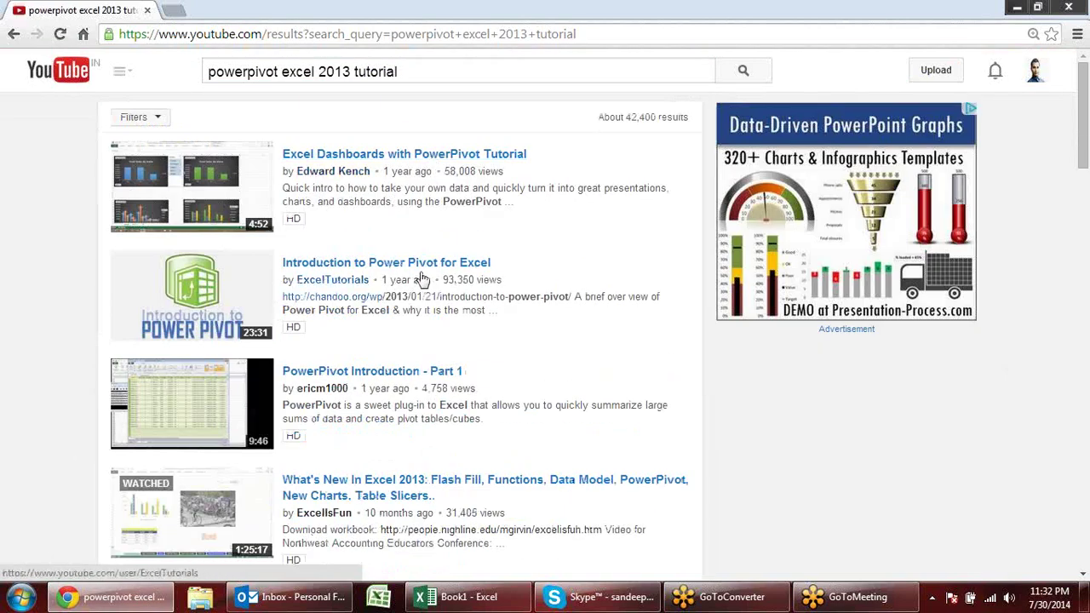
# Open the 'Introduction to Power Pivot for Excel' video, play and pause it, then show the Outlook inbox
pyautogui.click(466, 269)
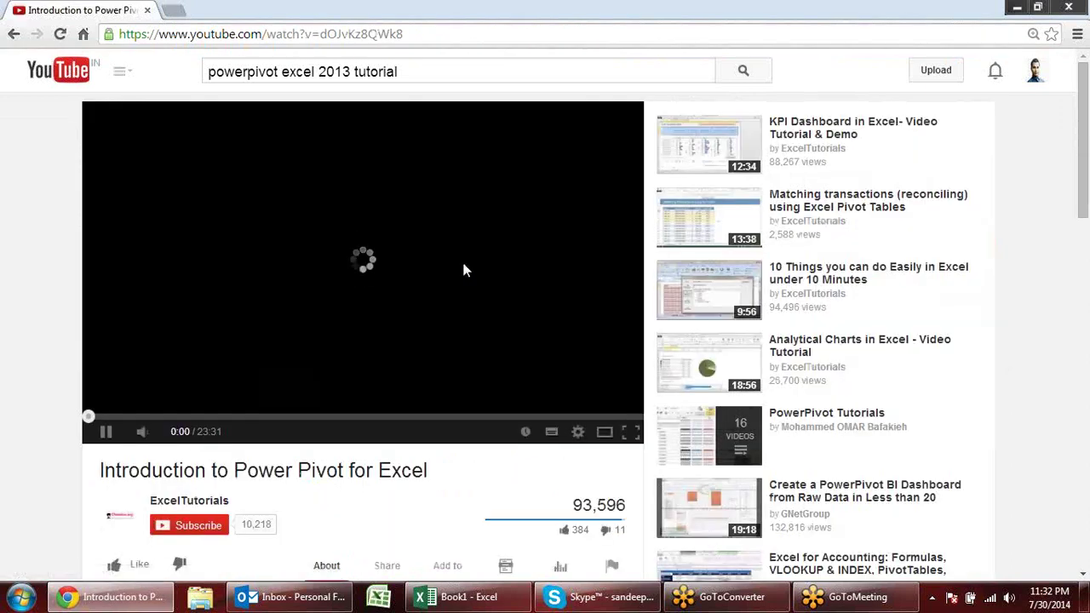
pyautogui.click(107, 432)
pyautogui.scroll(-1, 442, 308)
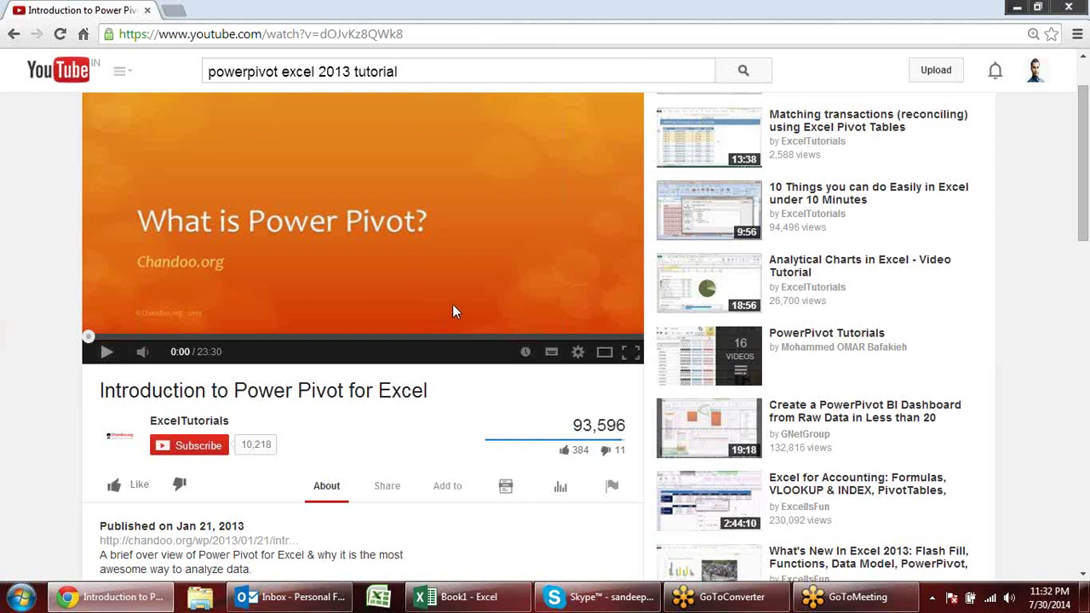
pyautogui.scroll(-2, 443, 300)
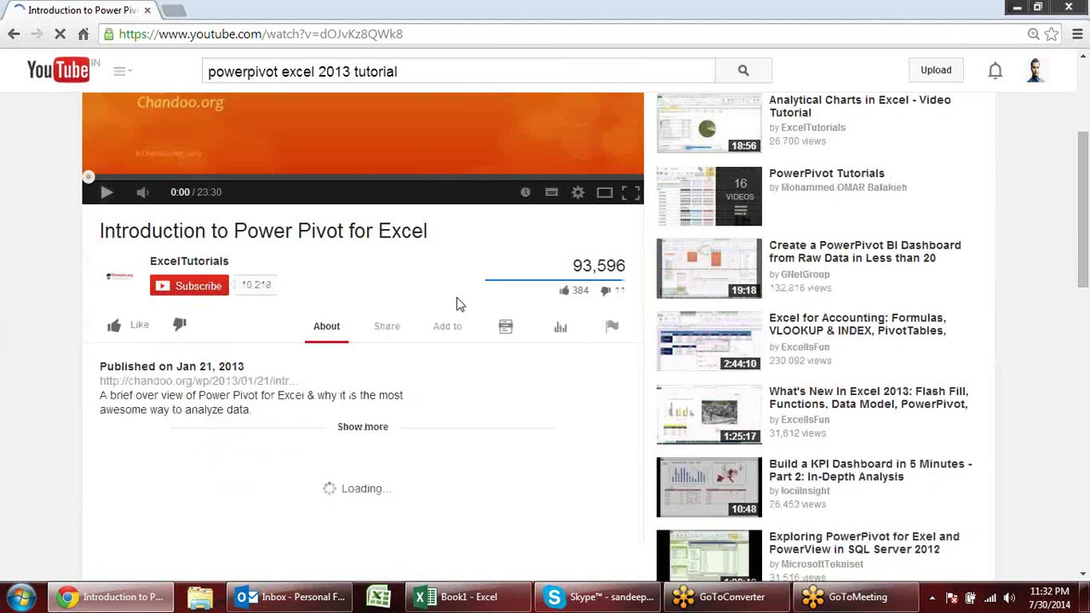
pyautogui.scroll(3, 453, 302)
pyautogui.click(106, 432)
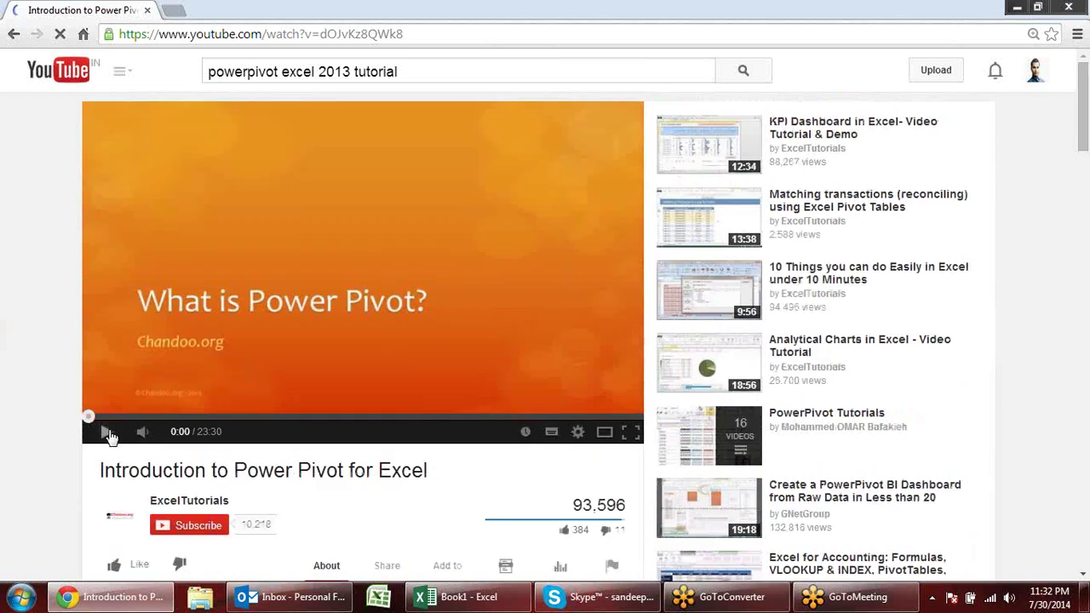
pyautogui.click(114, 434)
pyautogui.click(799, 161)
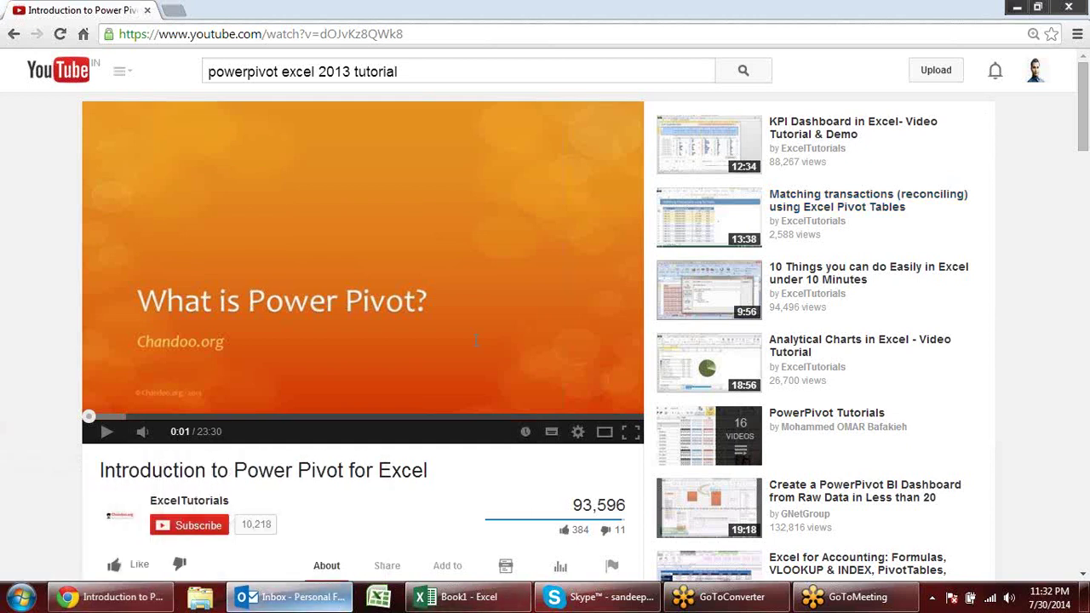
pyautogui.click(290, 596)
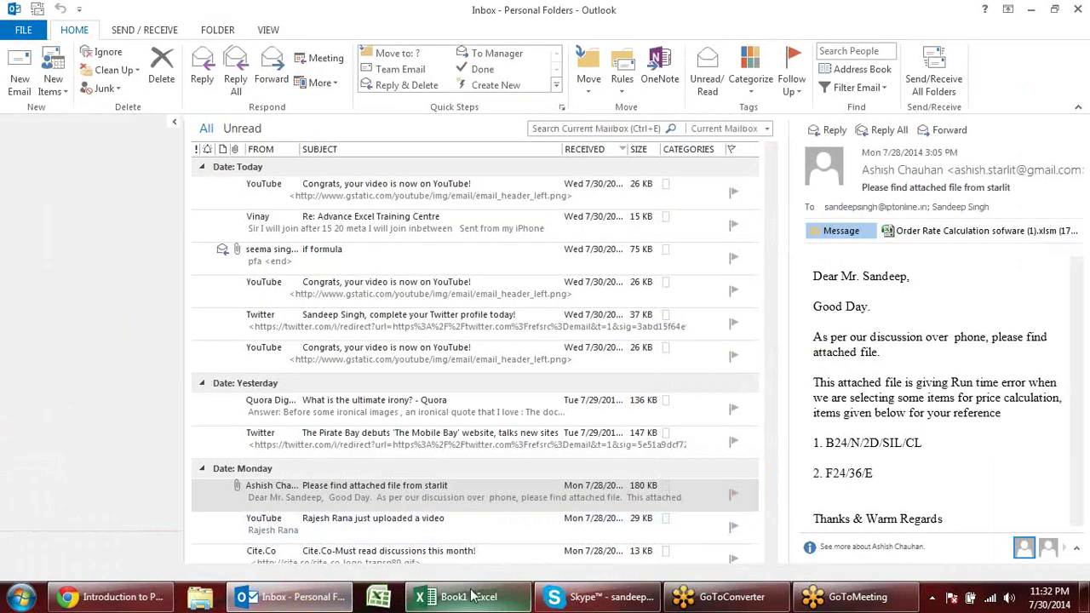
# Bring Excel's Book1 back in front, showing the Sheet2 city pivot table
pyautogui.moveTo(458, 588)
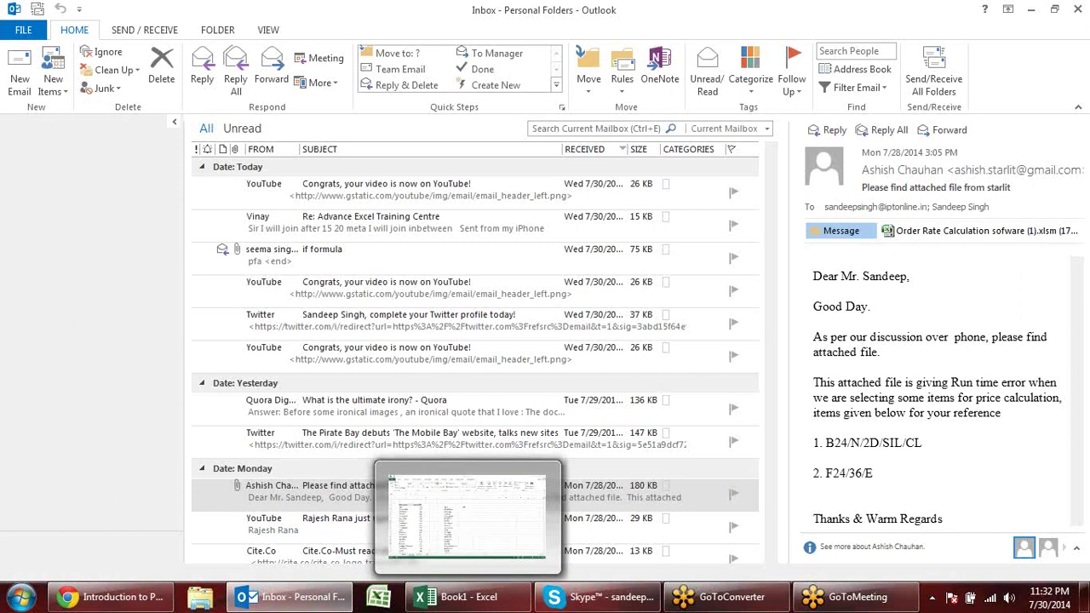
pyautogui.click(458, 588)
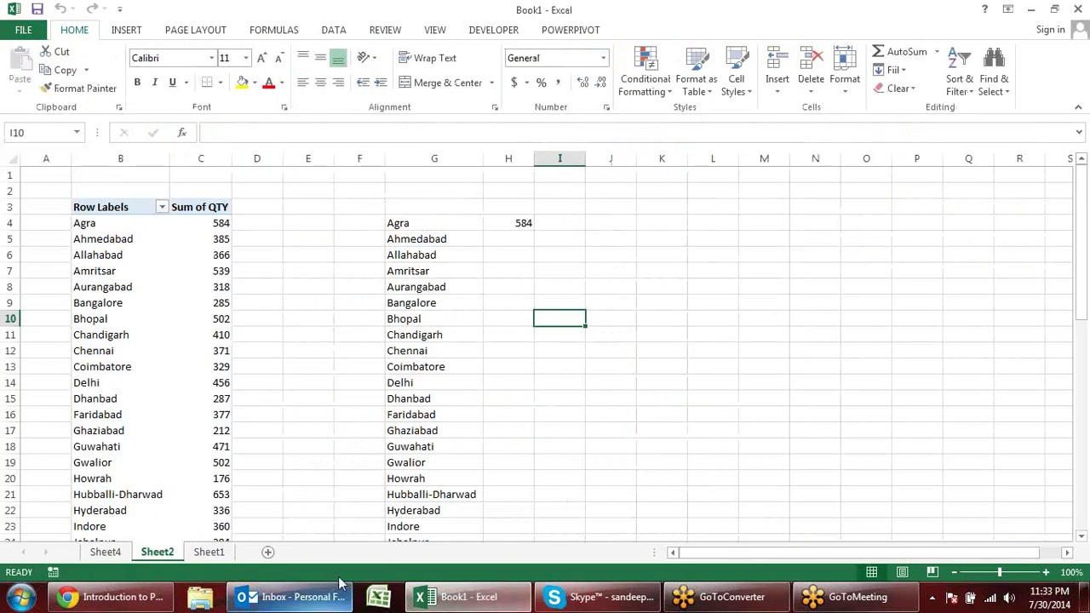
pyautogui.moveTo(339, 599)
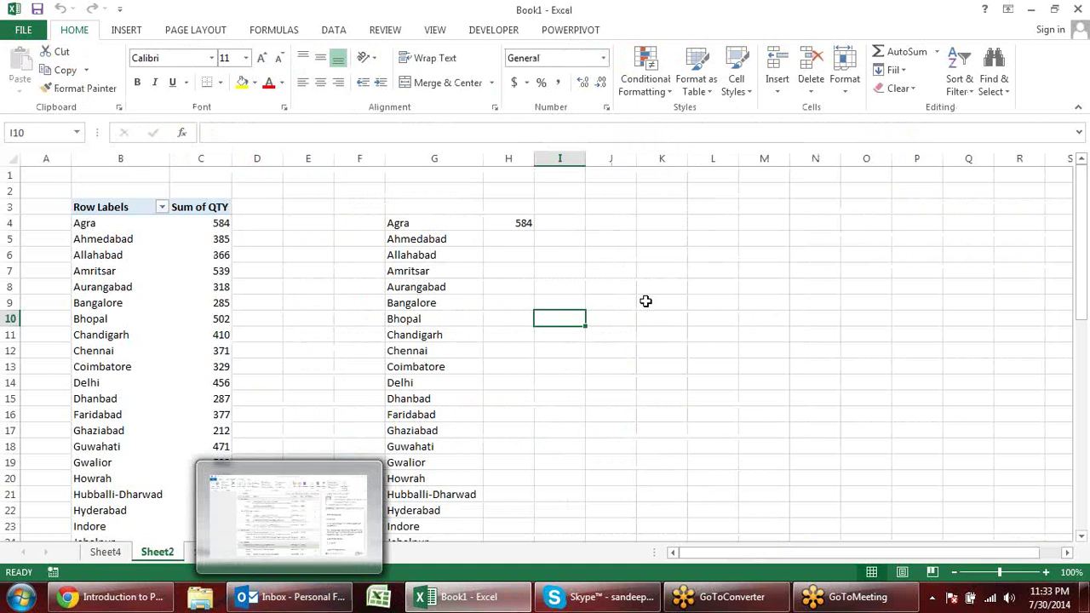